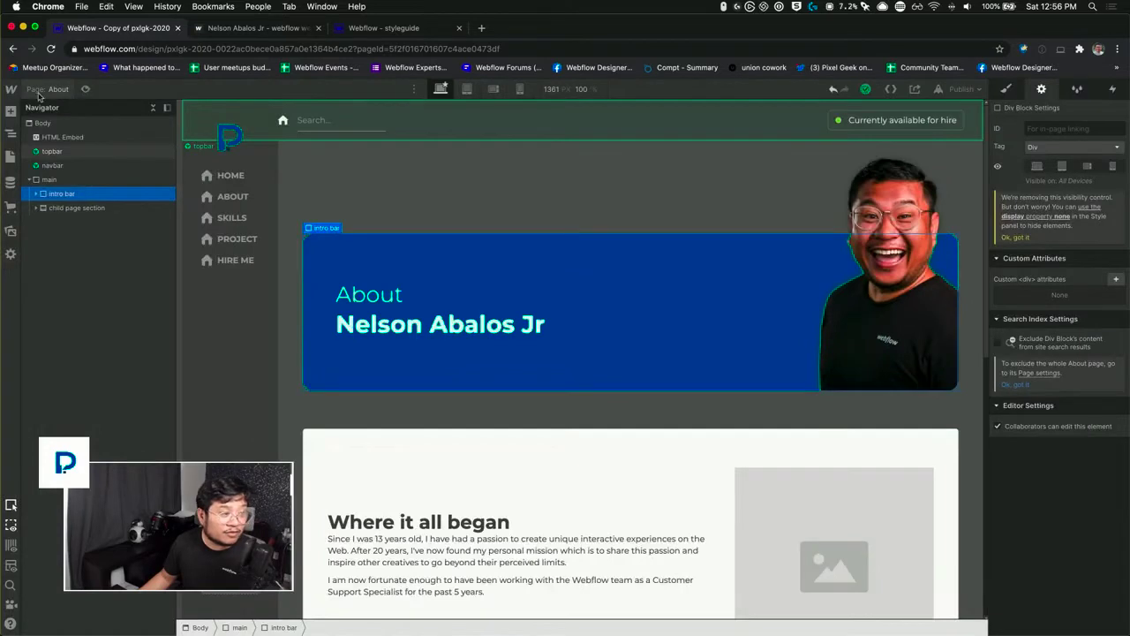
Step: Open the Style Guide page and delete the intro buttons block from the blue intro bar under UI Elements
click(38, 92)
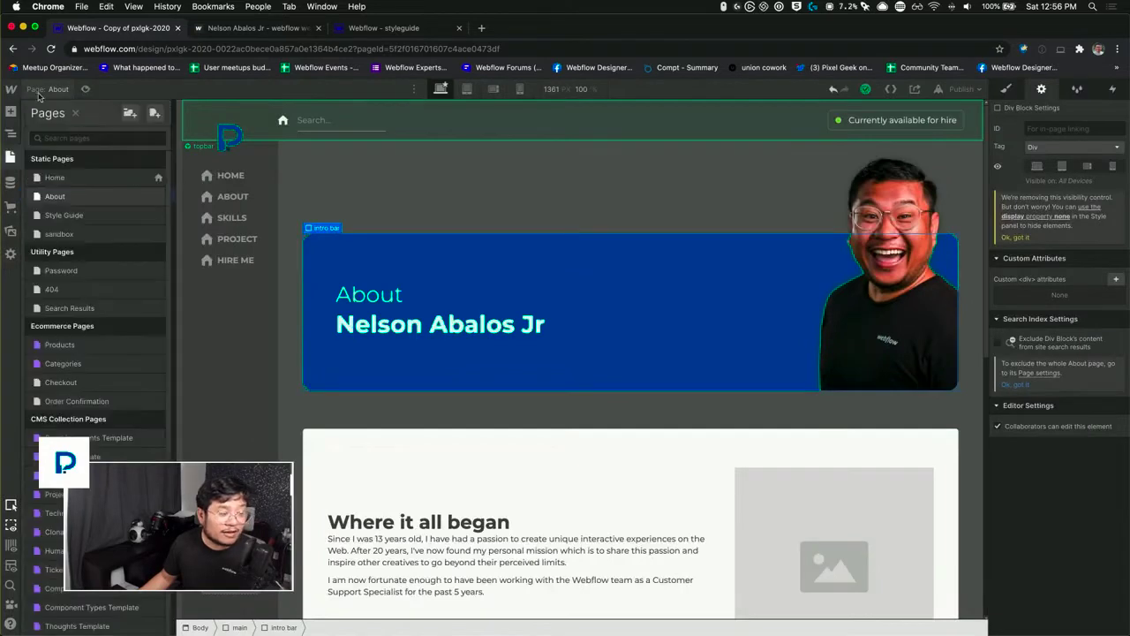
click(72, 220)
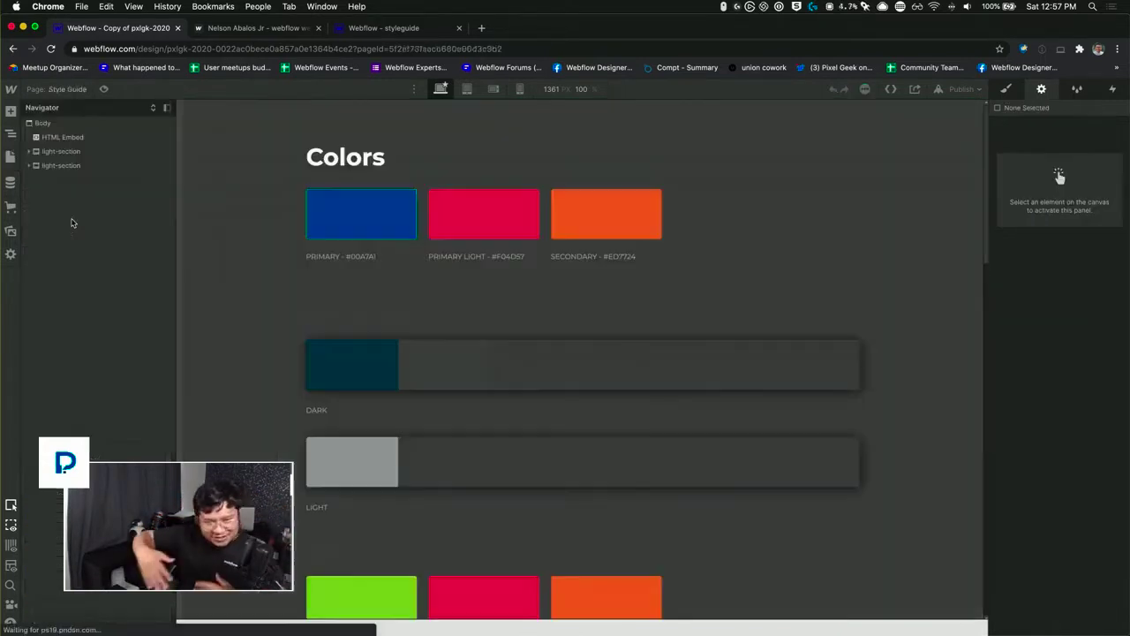
scroll(565, 251, down, 10)
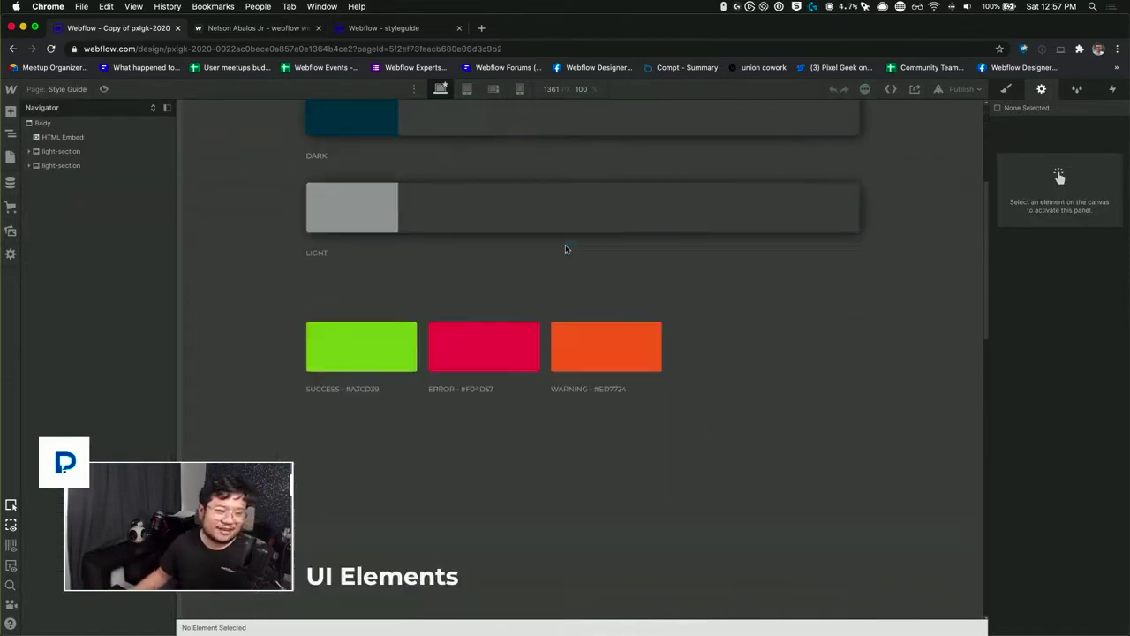
scroll(566, 249, down, 5)
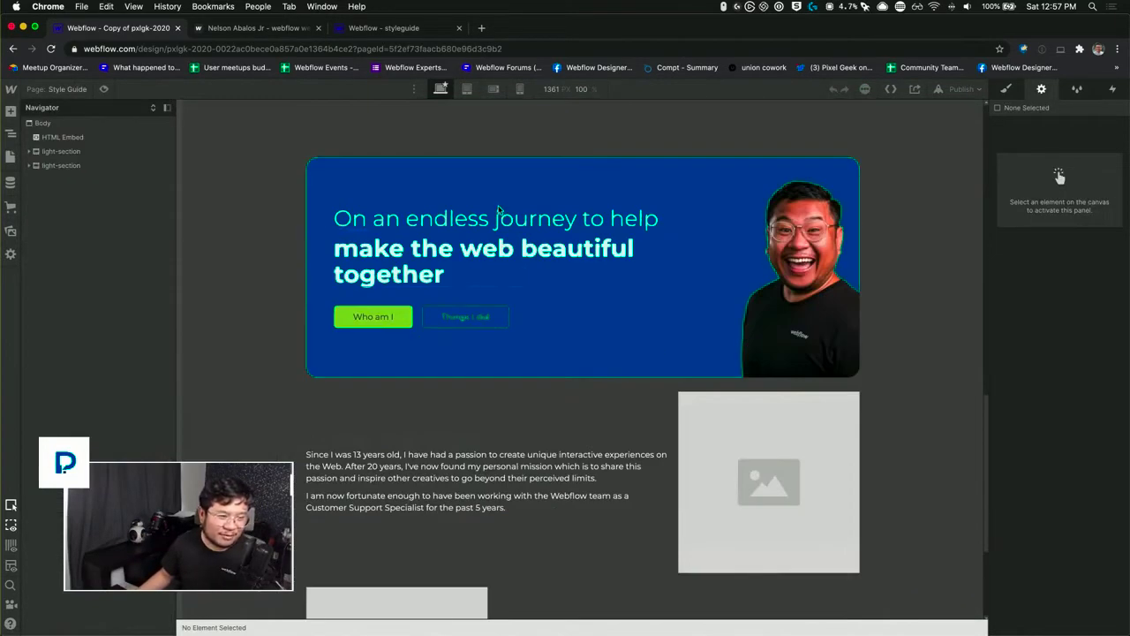
click(564, 318)
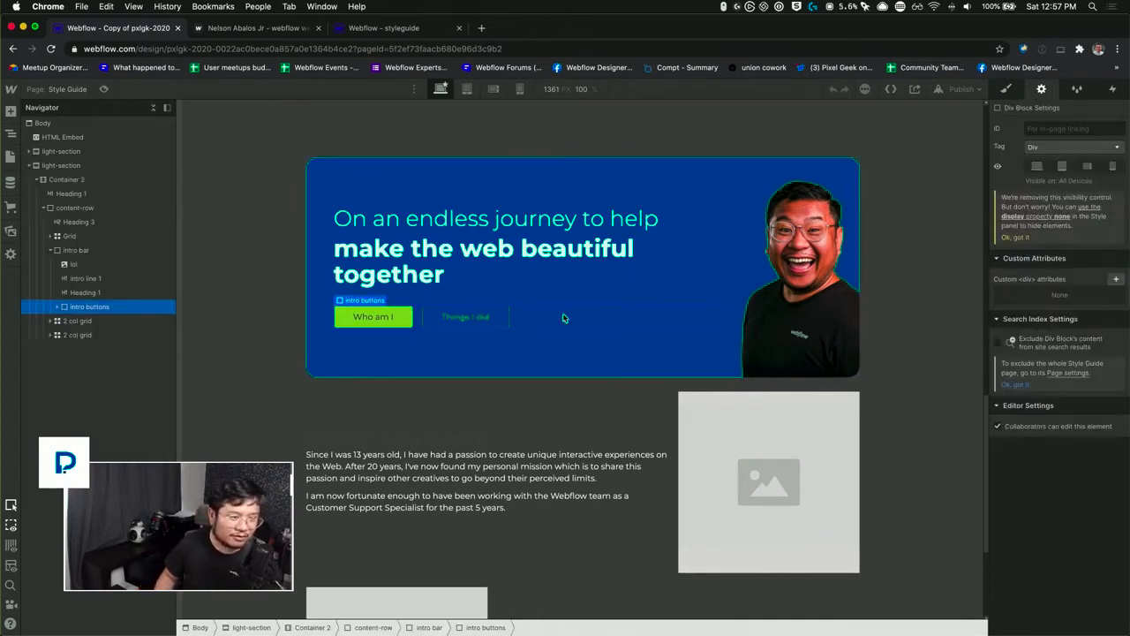
key(Delete)
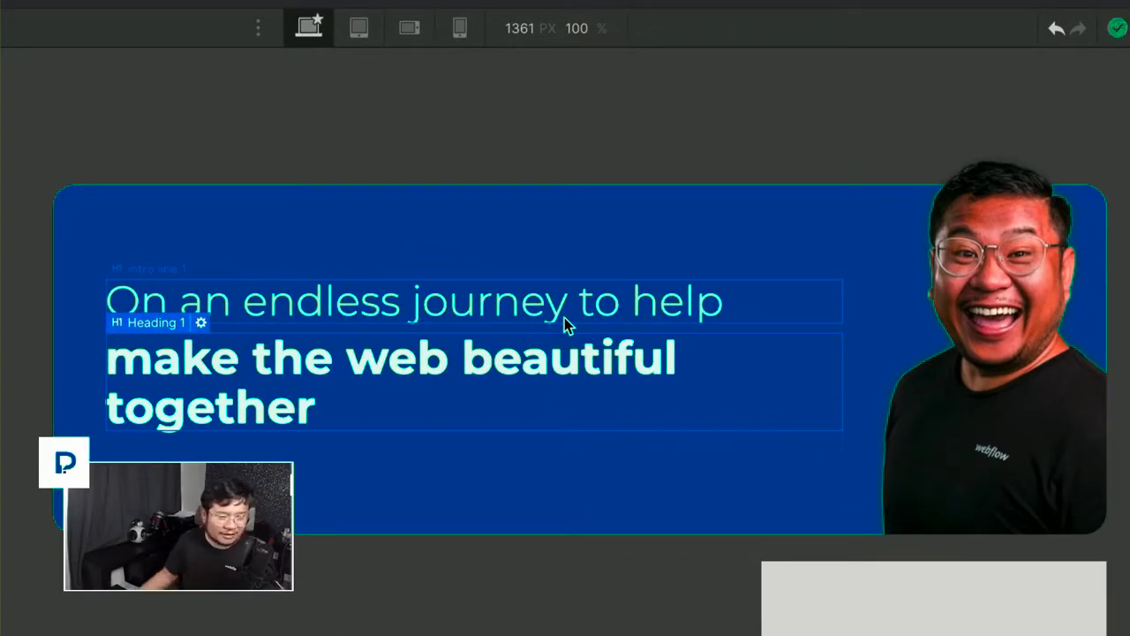
Step: Create a symbol named "intro bar" from the Style Guide's intro bar block
scroll(565, 317, down, 1)
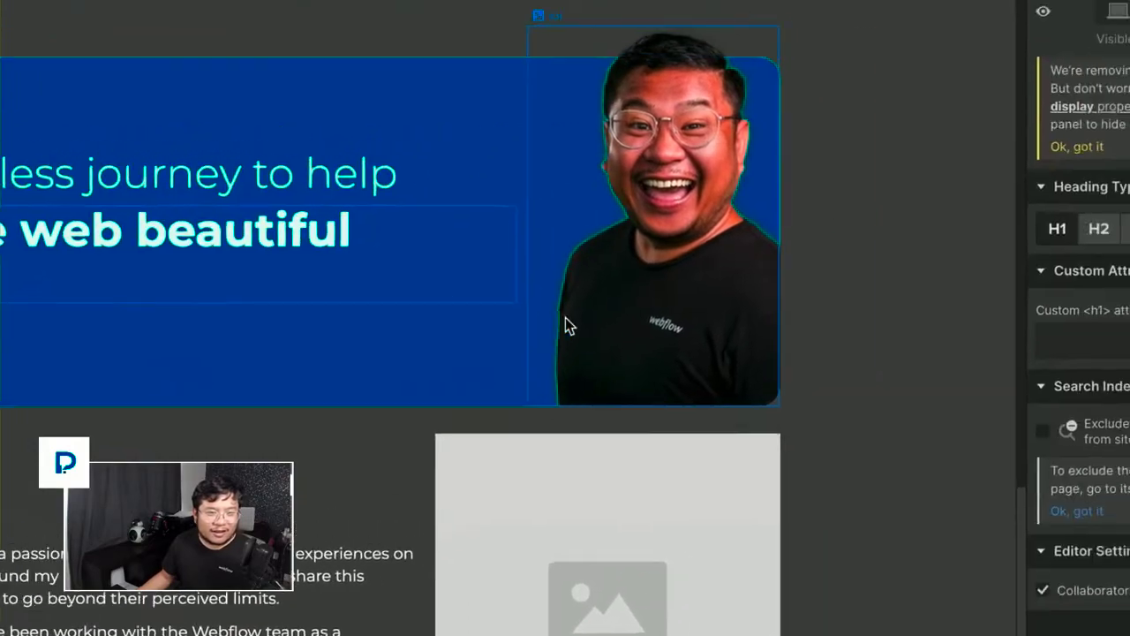
click(565, 325)
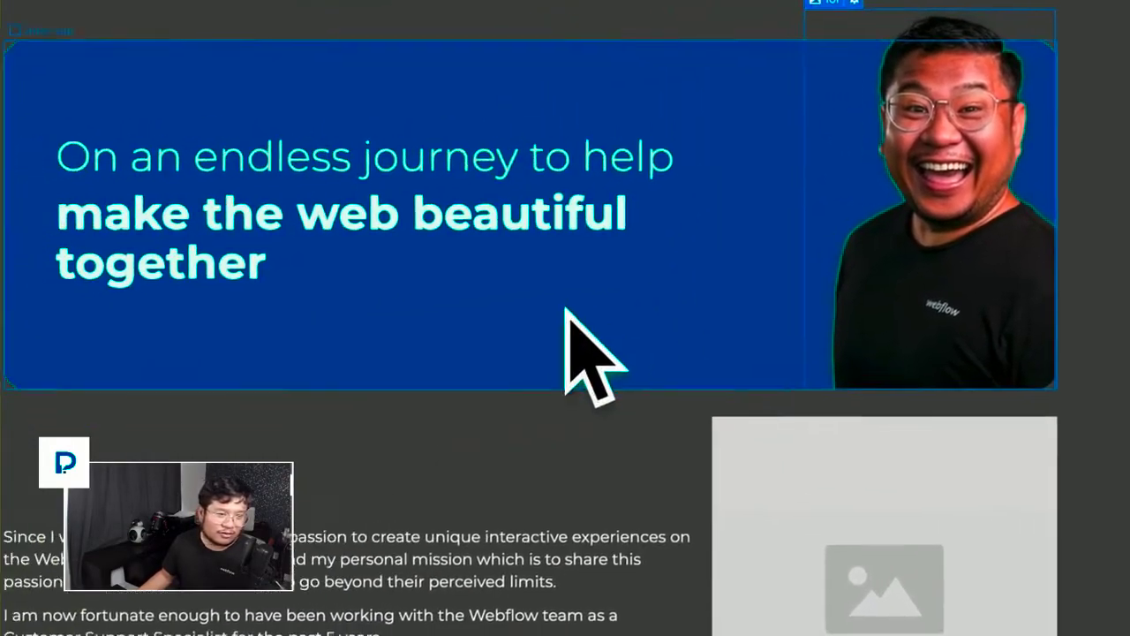
click(565, 325)
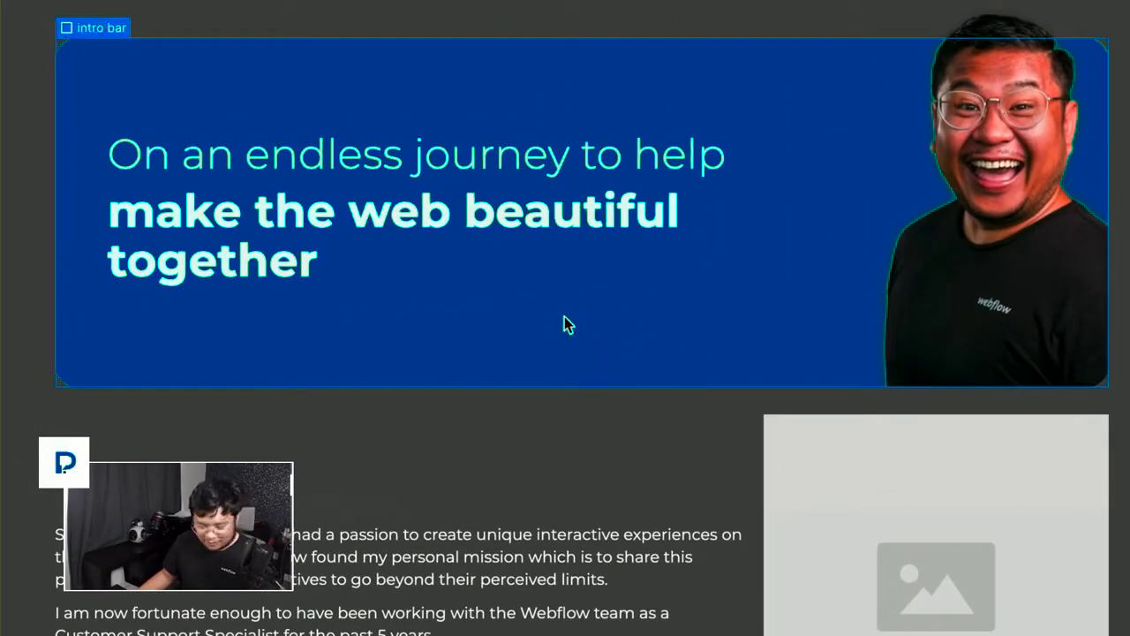
right_click(566, 325)
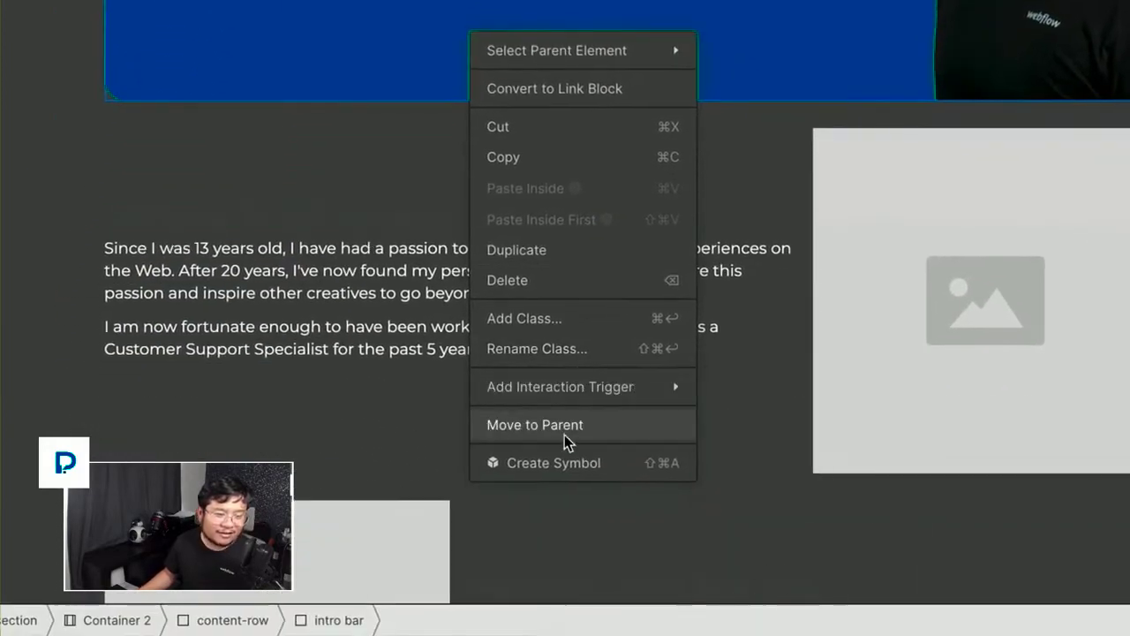
click(565, 466)
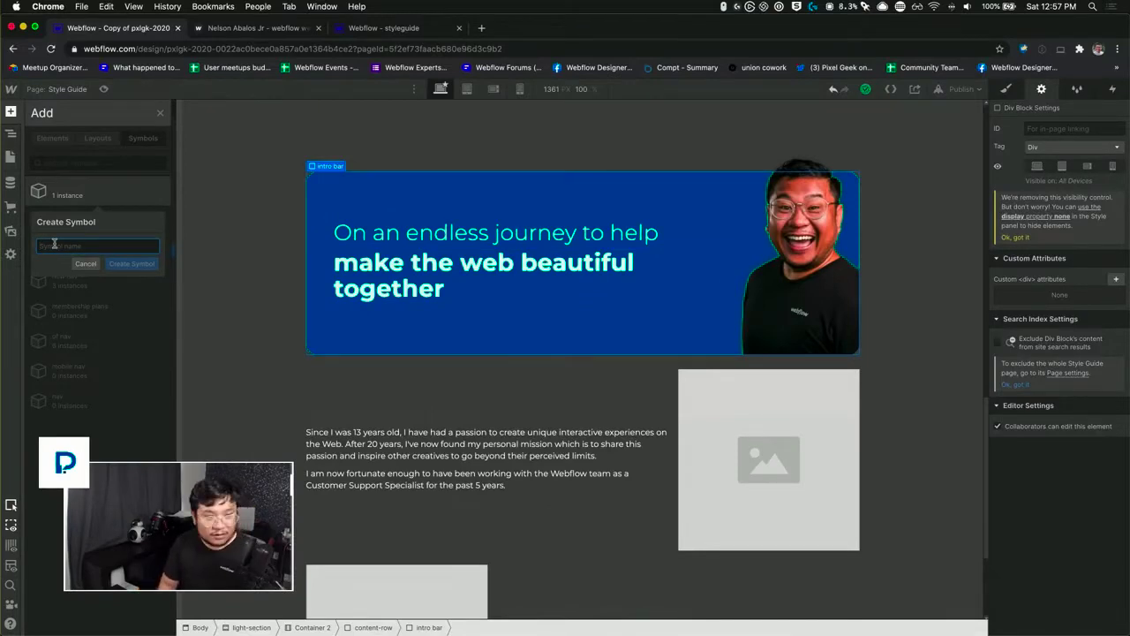
text(intro)
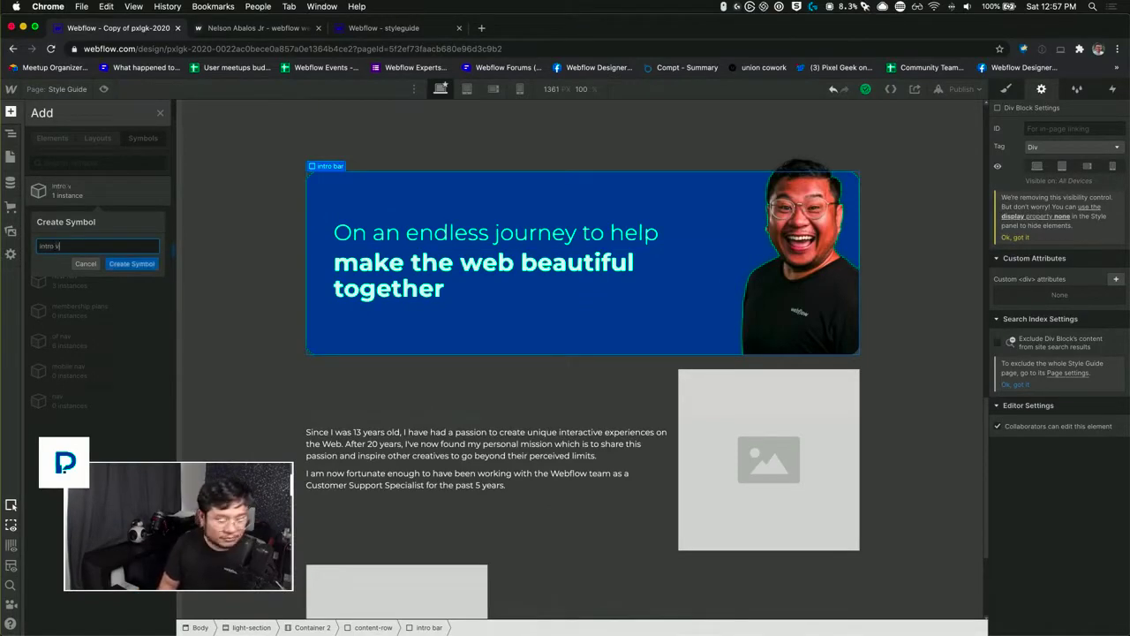
text( bar)
key(Return)
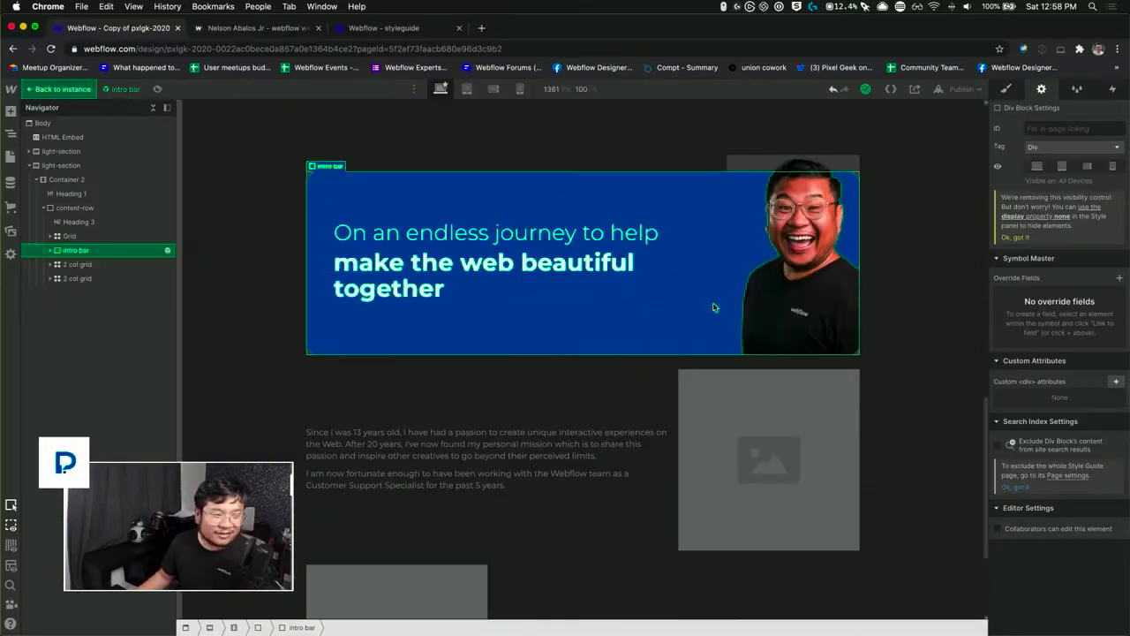
Step: Link the text of the symbol's upper heading to a new override field named "intro line 1"
click(535, 235)
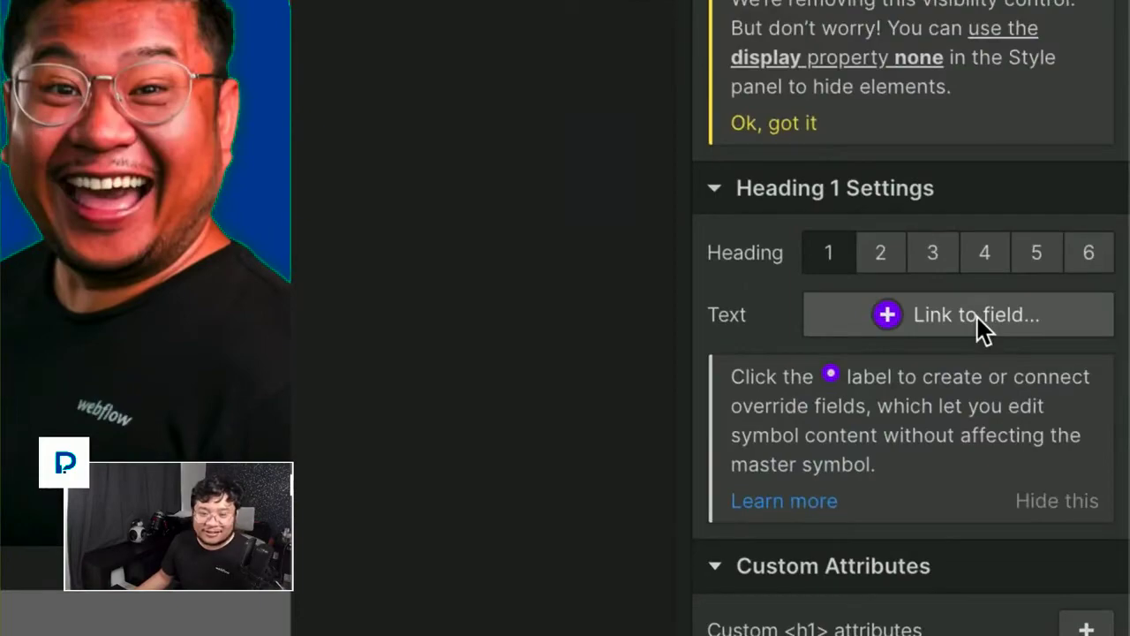
click(1080, 281)
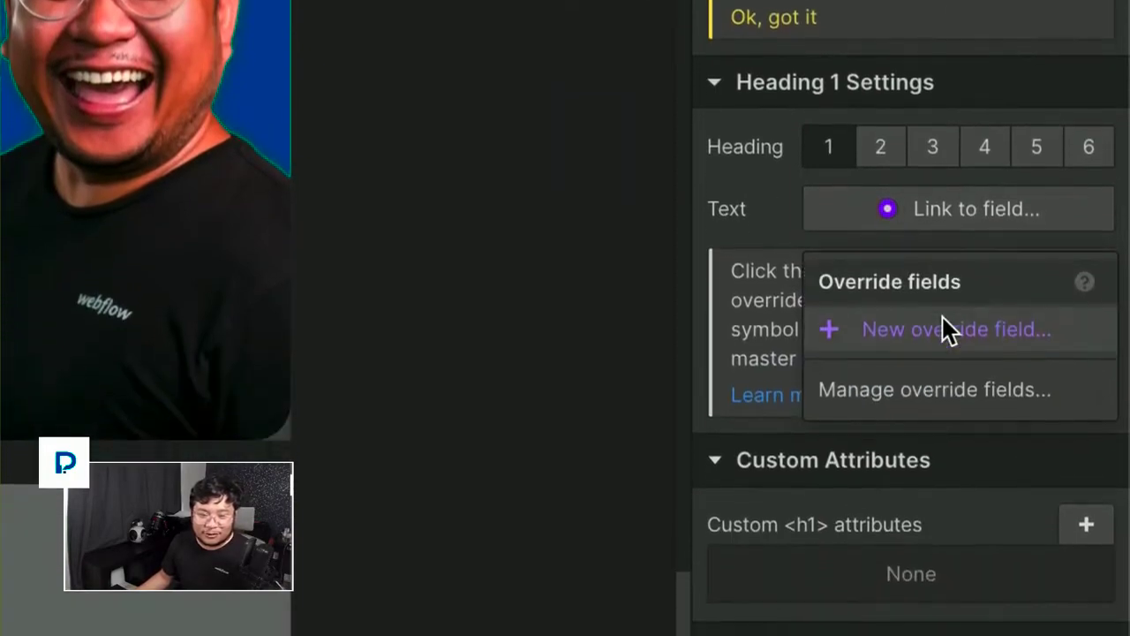
click(942, 434)
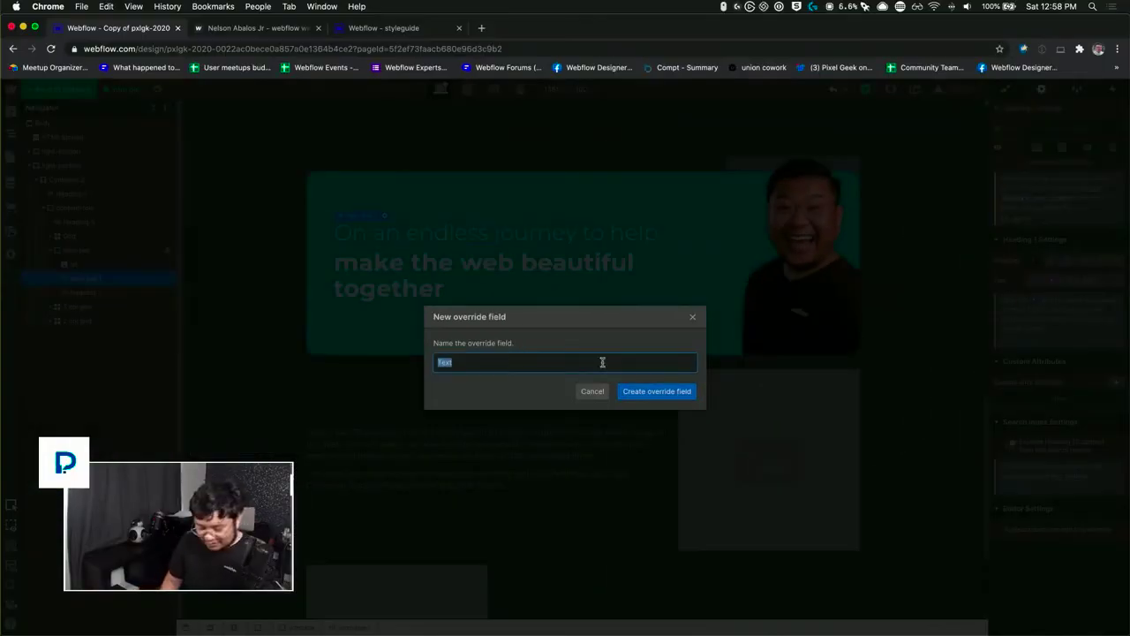
text(intro line 1)
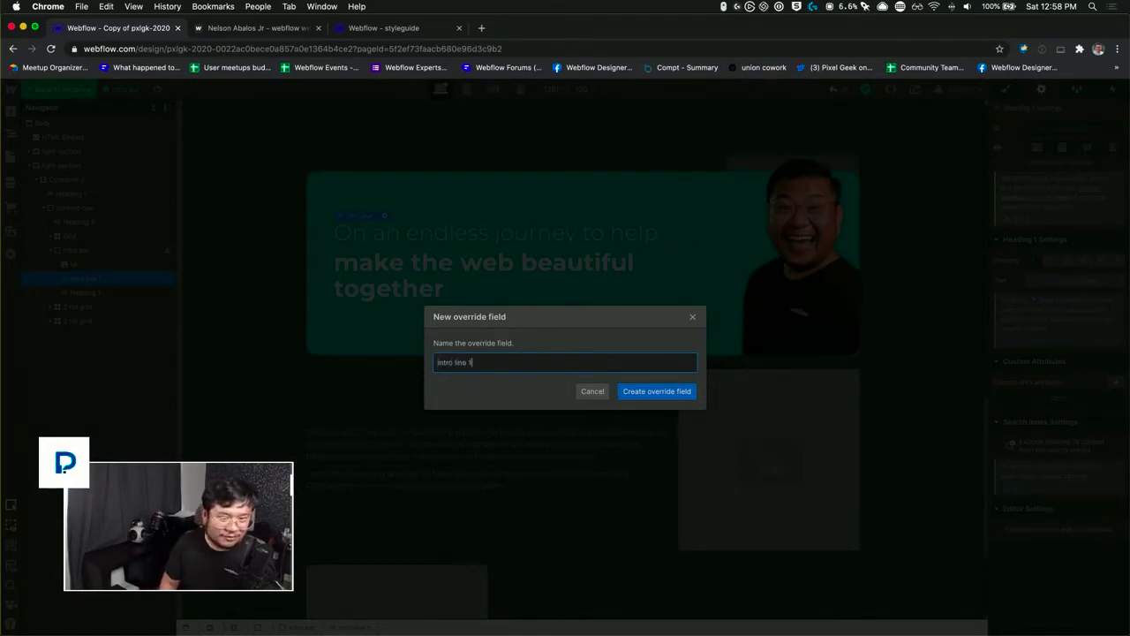
key(Return)
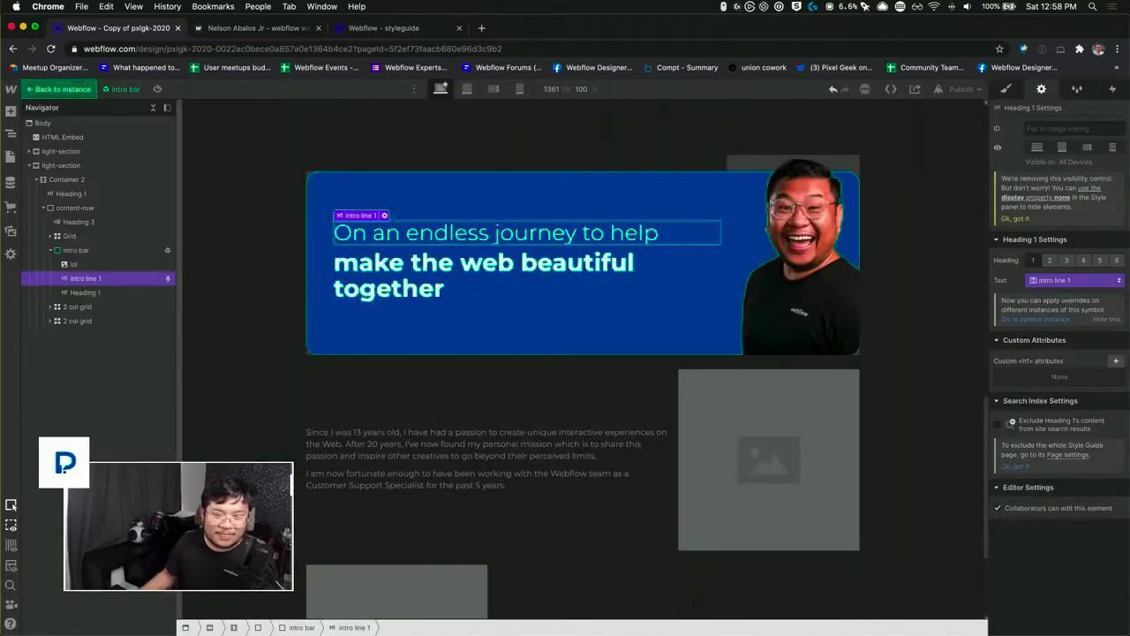
Step: Link the text of the symbol's bold second heading to a new override field named "intro line 2"
click(500, 275)
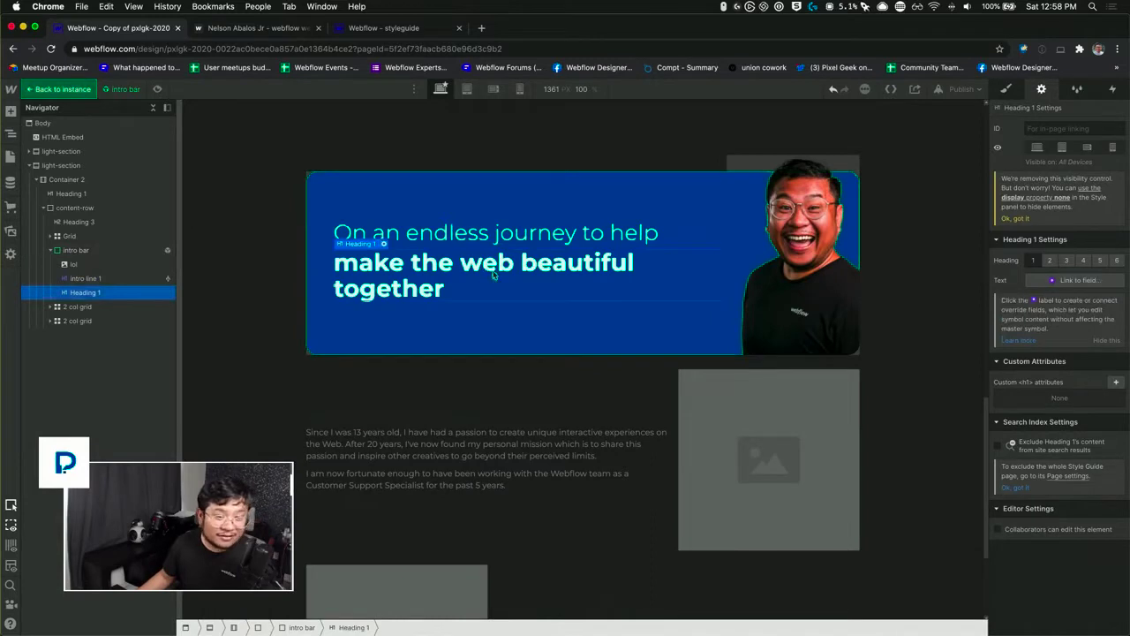
click(1087, 282)
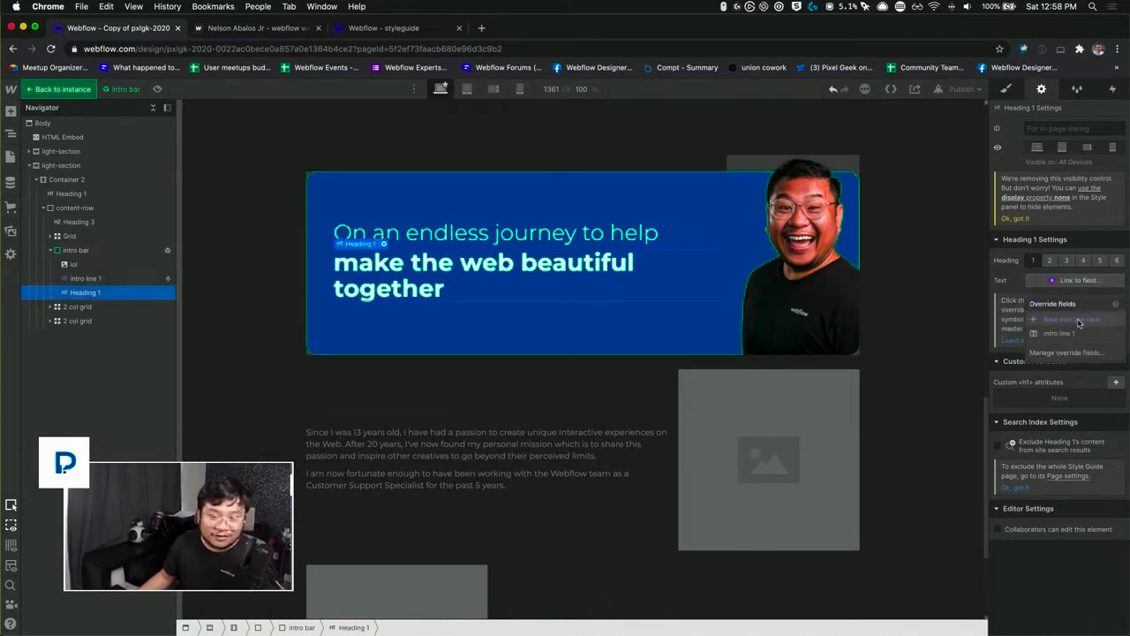
click(1072, 319)
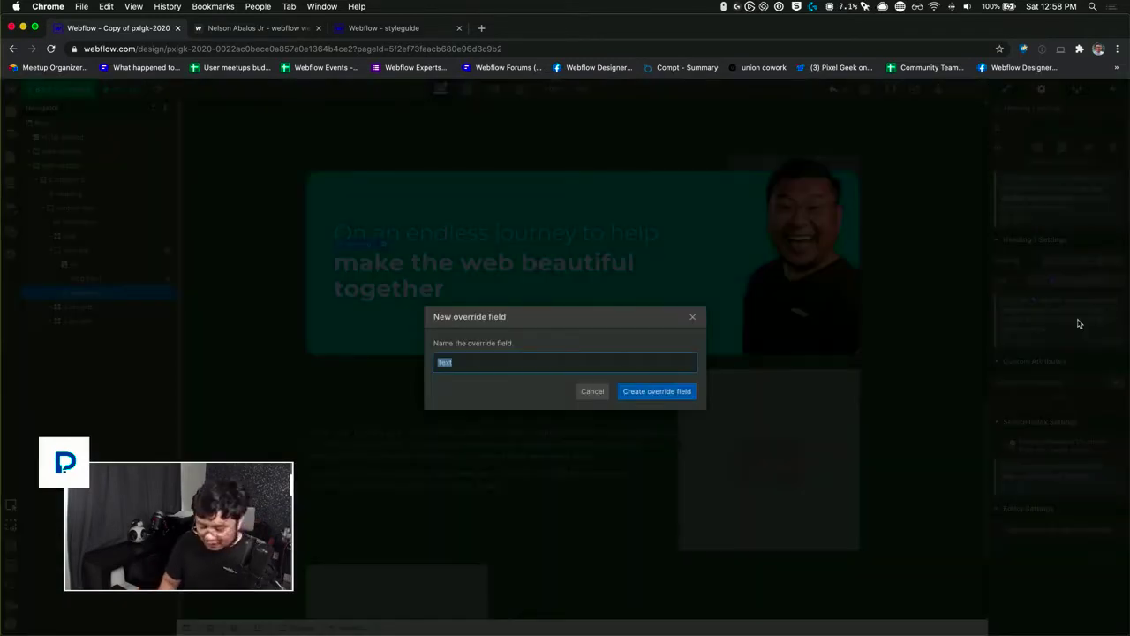
text(intro line 2)
key(Return)
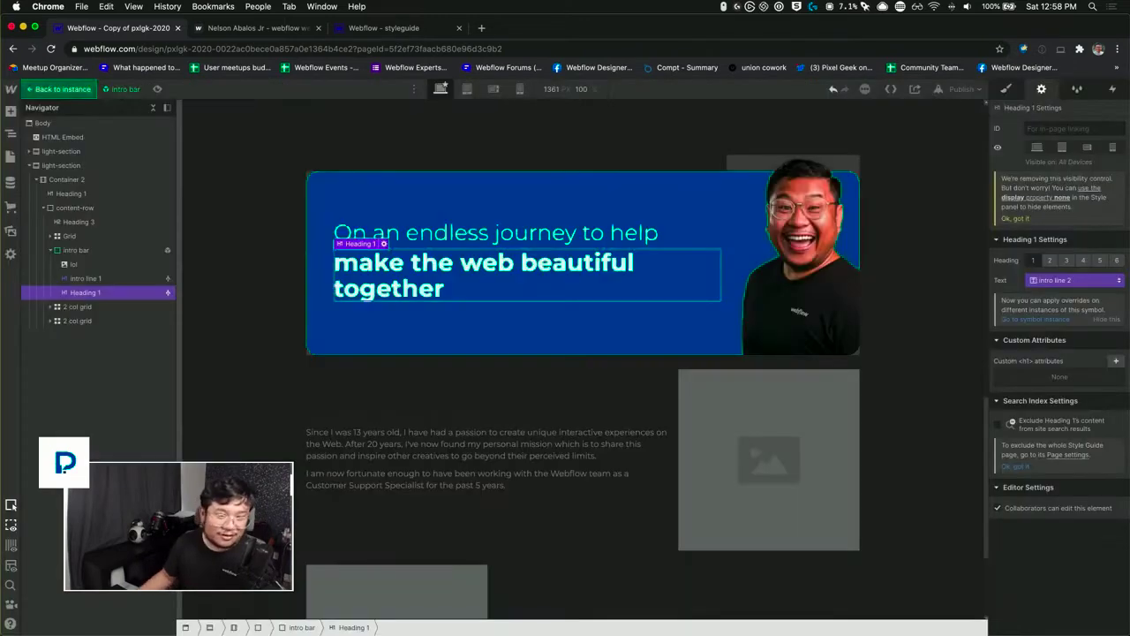
Step: Link the symbol's portrait image to a new override field named "funny picture", and return to the intro bar instance on the page
click(786, 214)
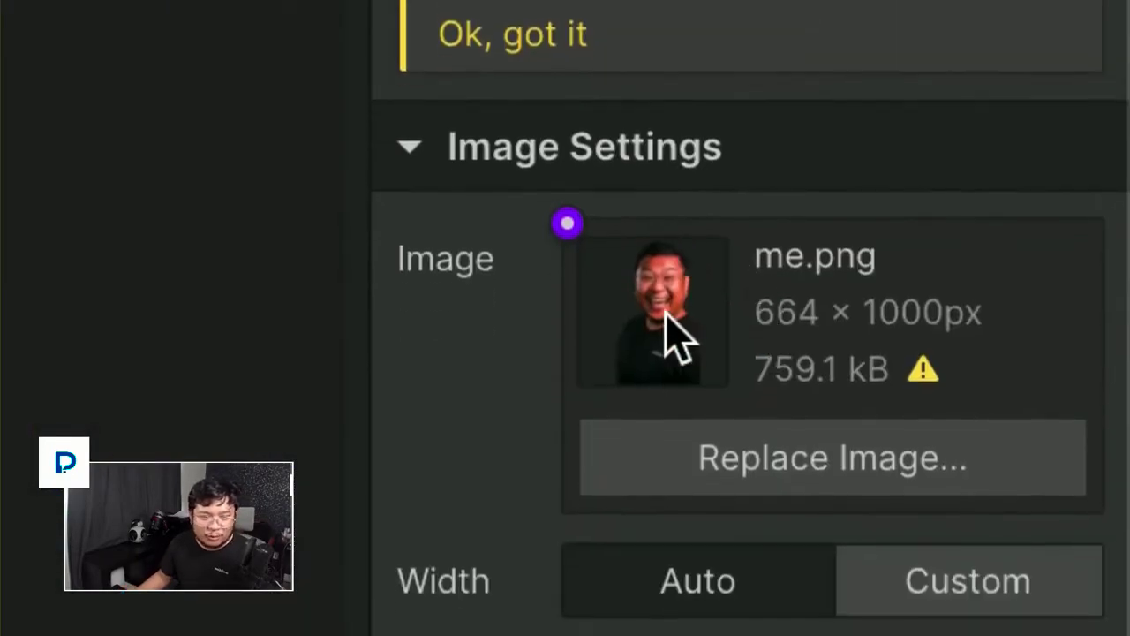
click(568, 290)
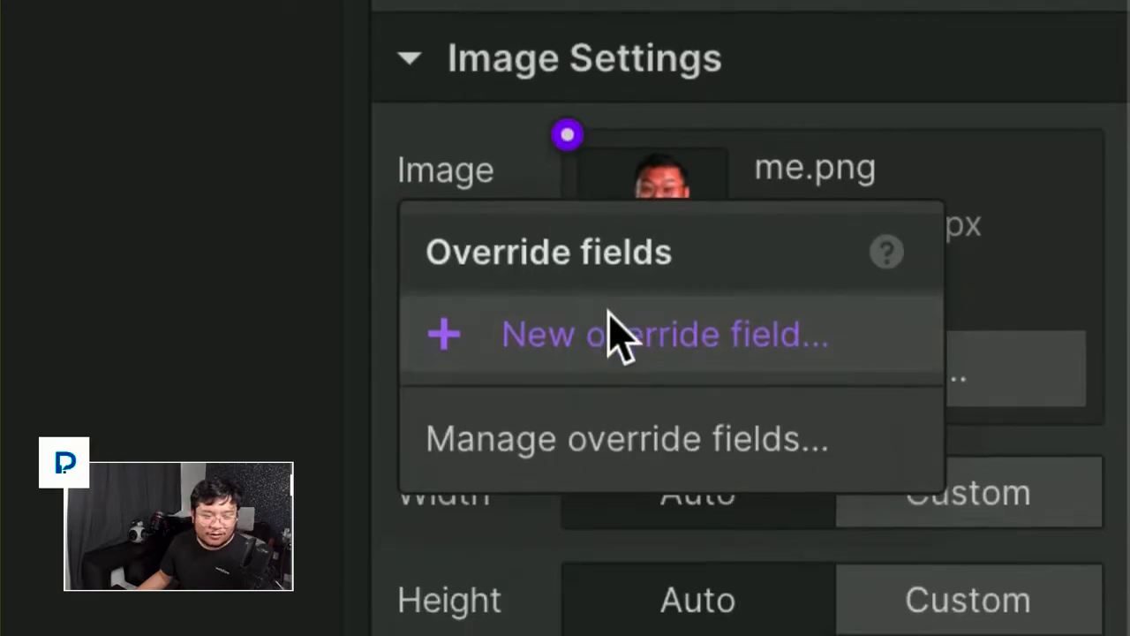
click(615, 334)
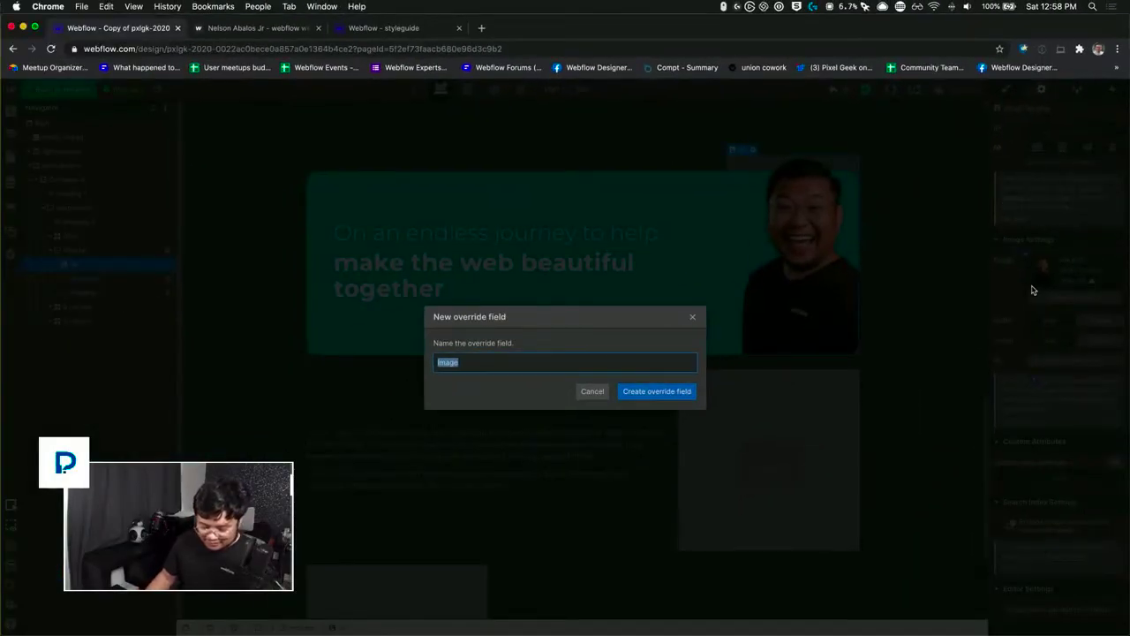
text(funny)
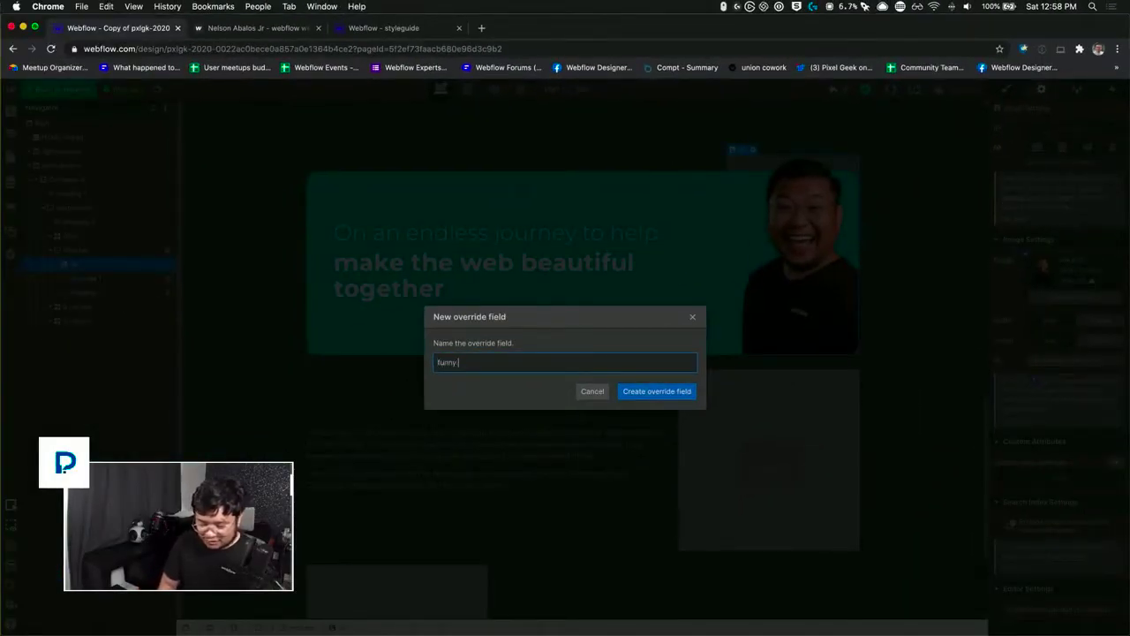
text( picture)
key(Return)
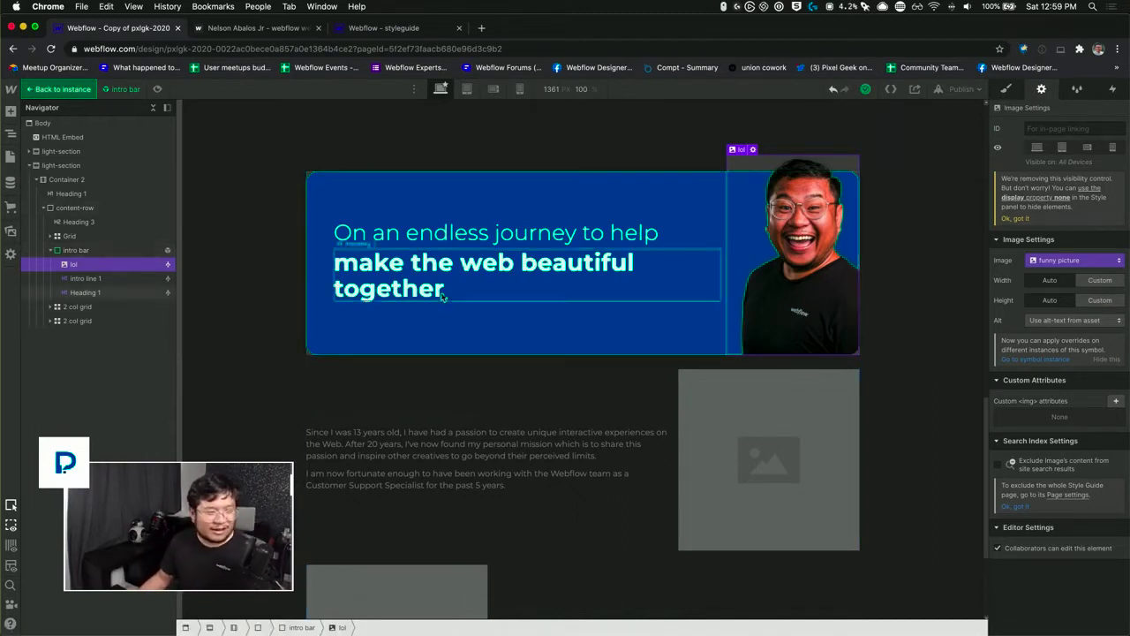
click(57, 89)
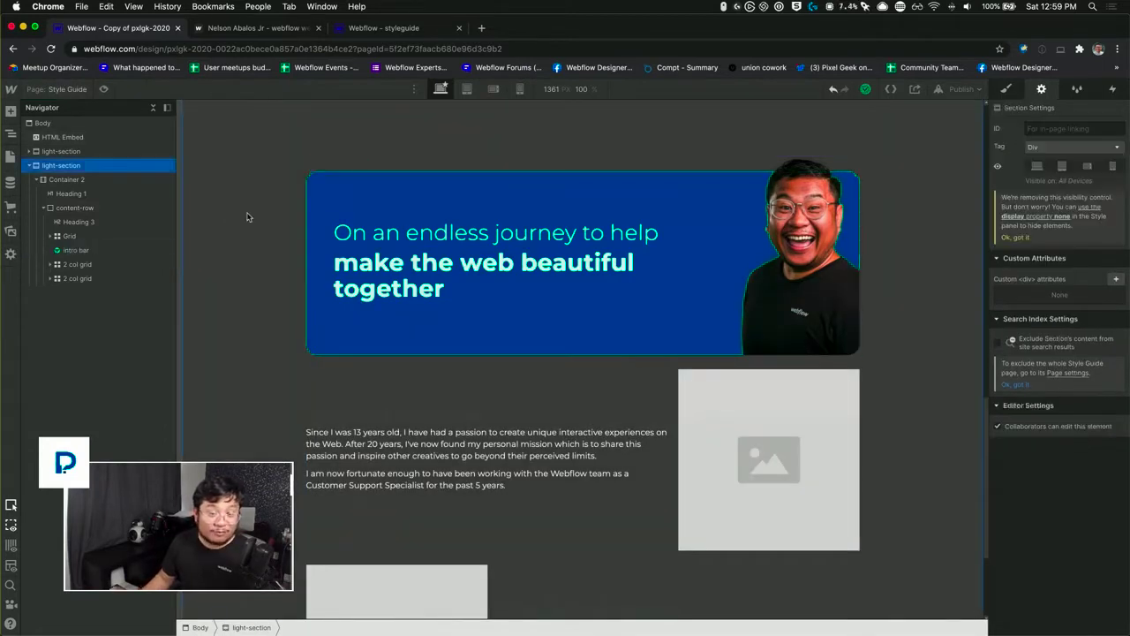
click(325, 193)
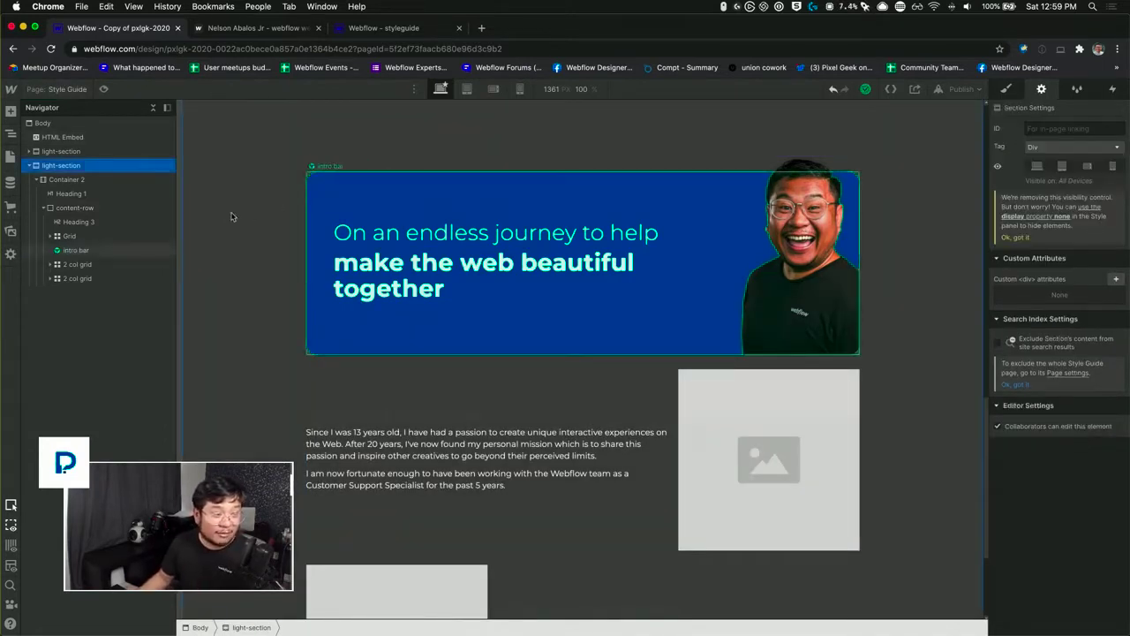
Step: On the About page, replace the old intro bar block with an instance of the intro bar symbol inside main, above the child page section
click(57, 89)
click(57, 198)
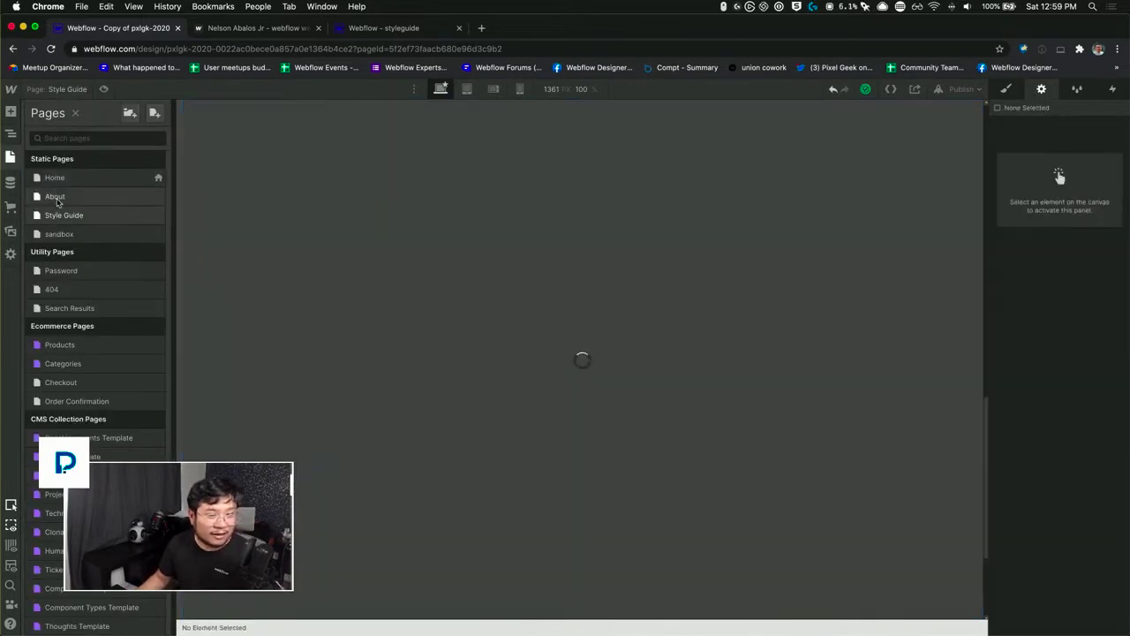
click(306, 246)
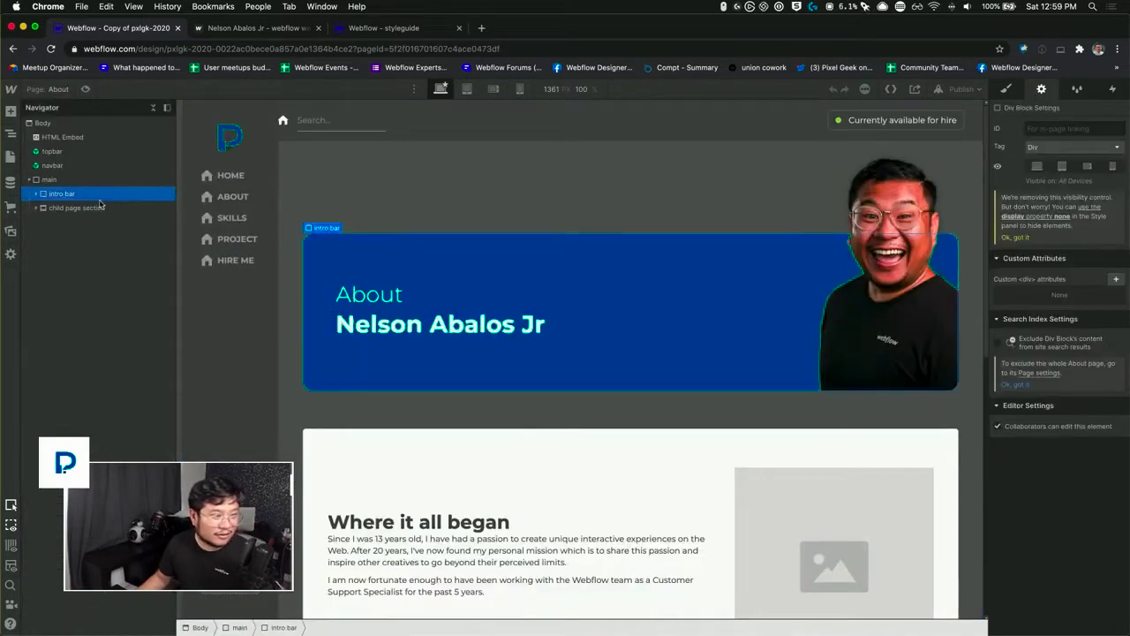
key(Delete)
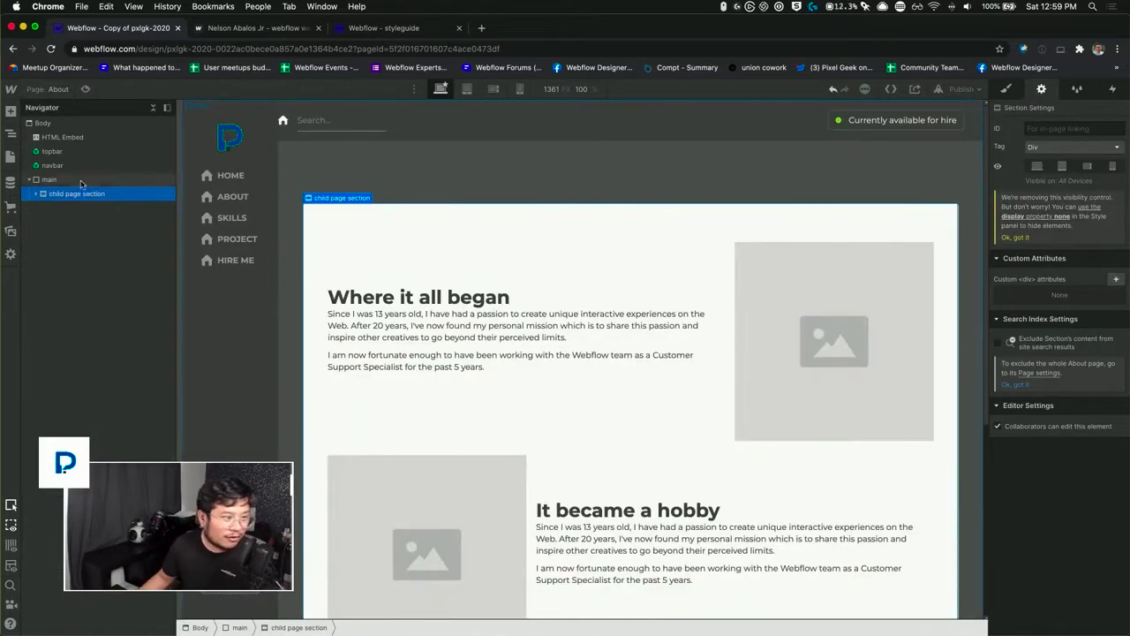
click(80, 182)
key(super+z)
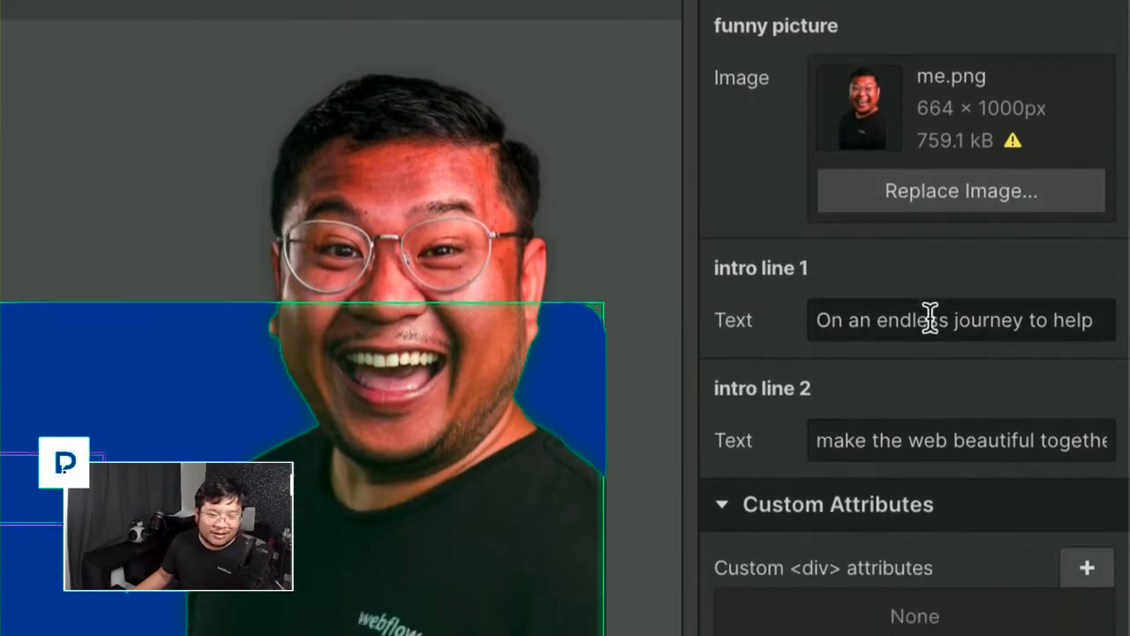
Step: Set the intro line 1 text of the About page's intro bar instance to "About"
click(931, 315)
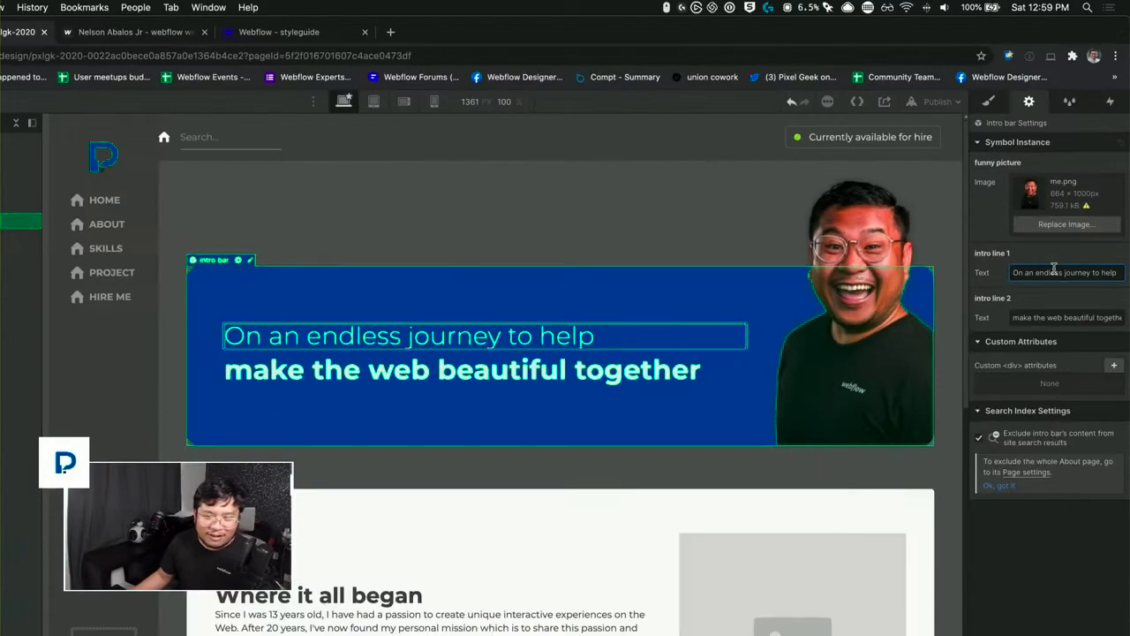
key(super+a)
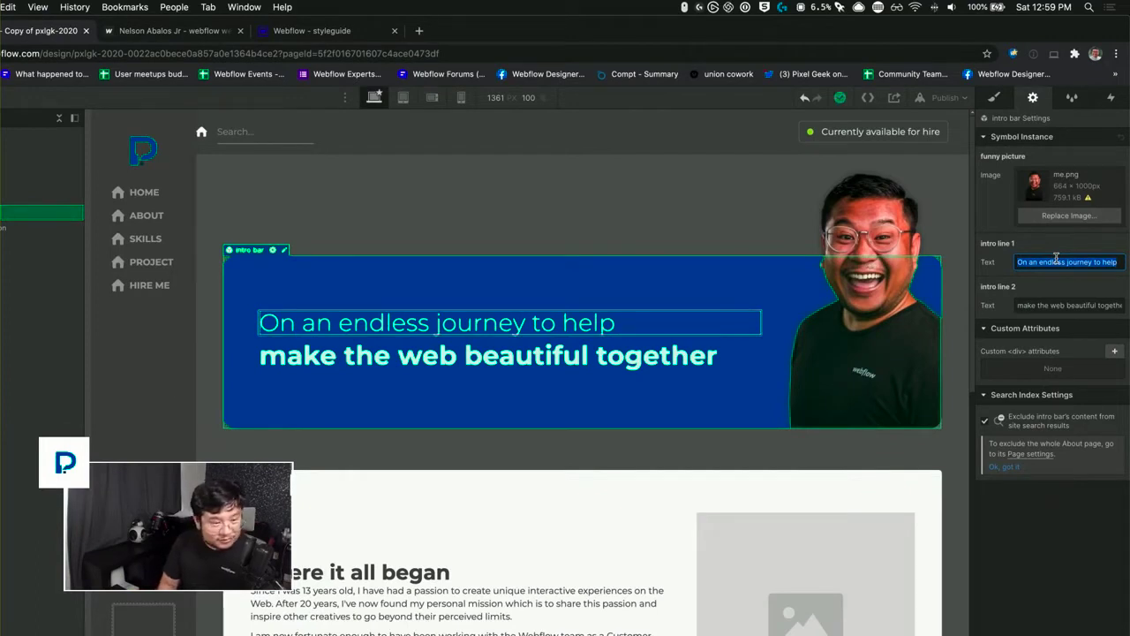
text(About)
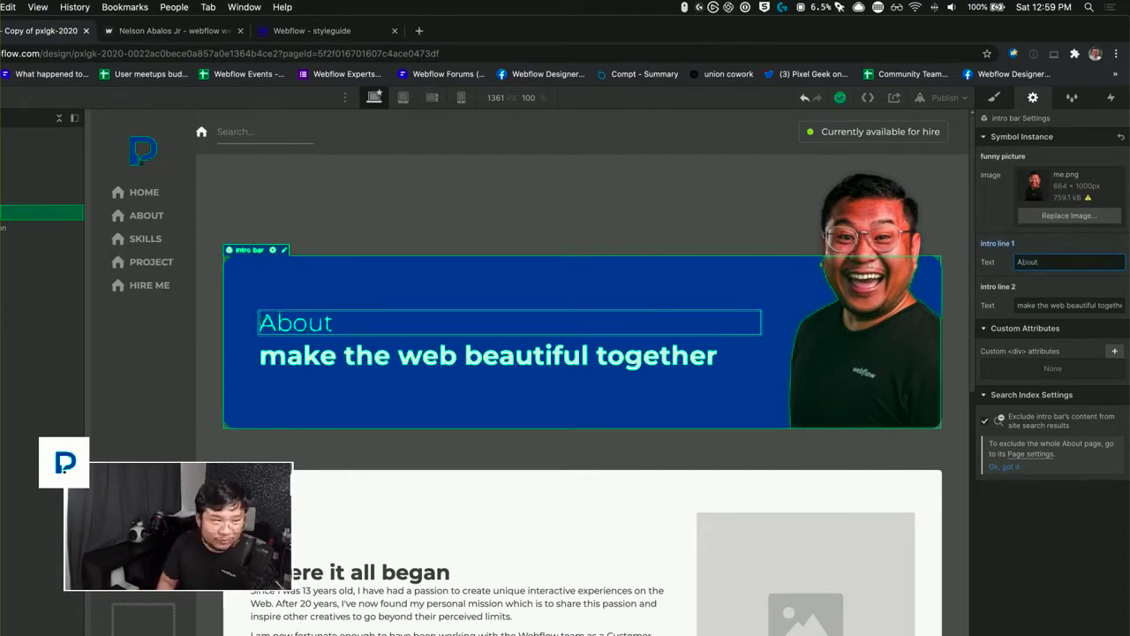
Step: Set the intro line 2 text of the intro bar instance to the site owner's full name
triple_click(1059, 305)
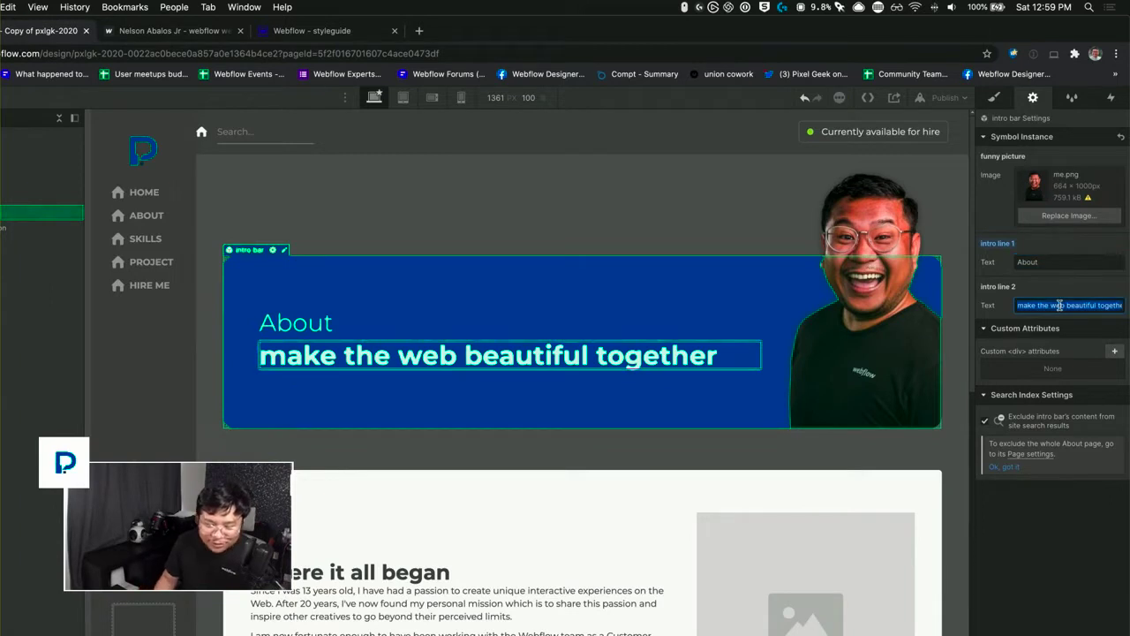
text(Nelsoin Abal)
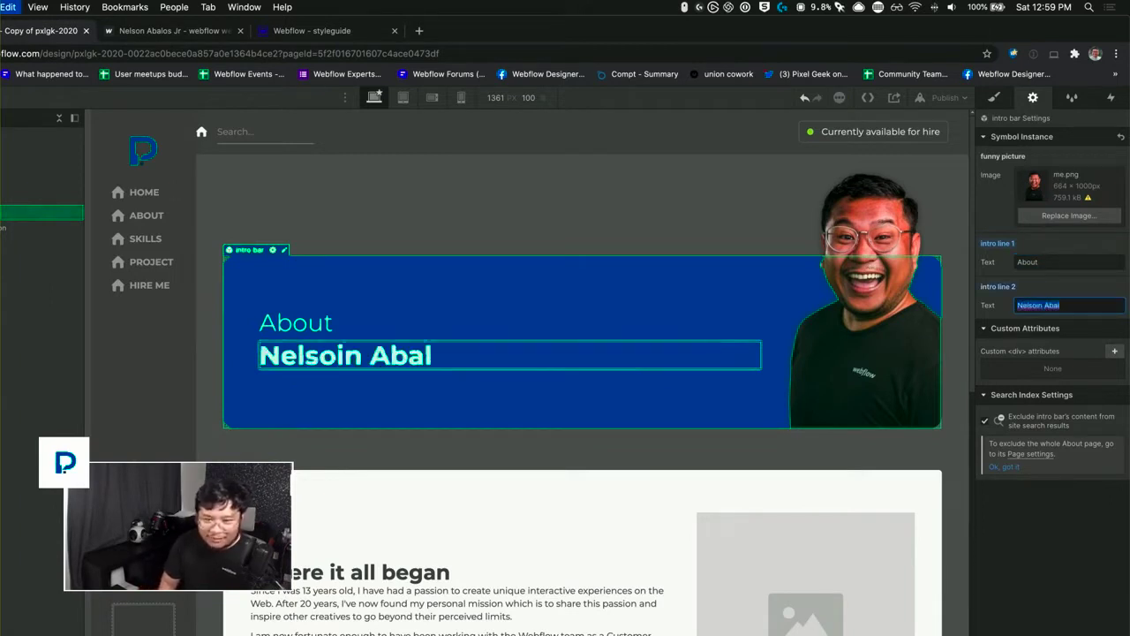
key(BackSpace)
key(BackSpace)
key(BackSpace)
key(BackSpace)
key(BackSpace)
key(BackSpace)
key(BackSpace)
key(BackSpace)
key(BackSpace)
key(BackSpace)
key(BackSpace)
text(elson Abalos)
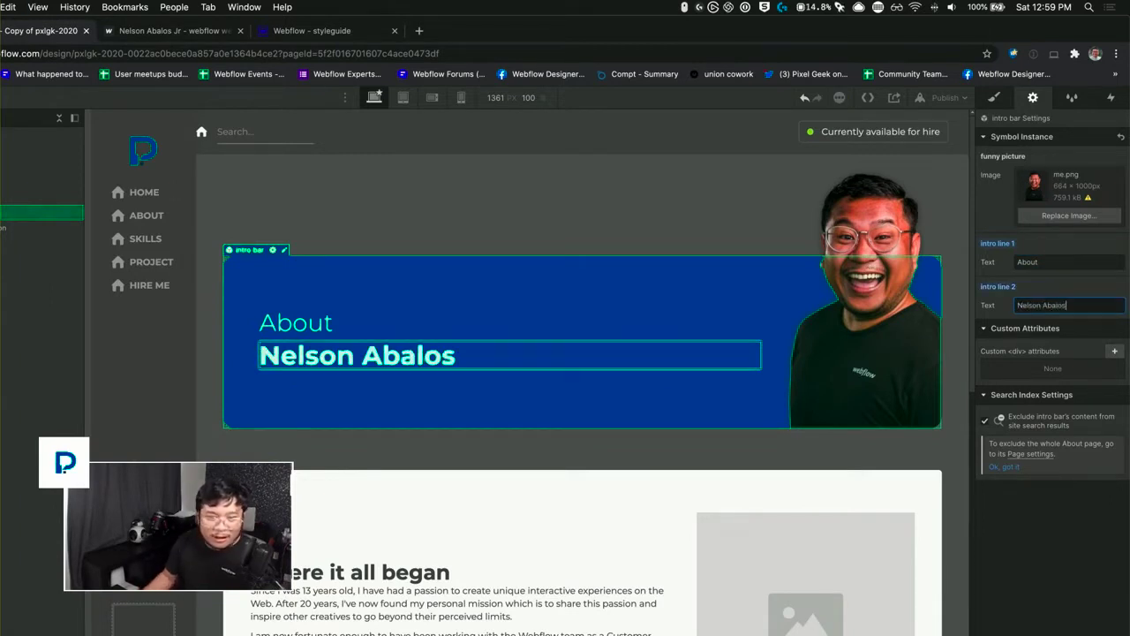
text( Jr.)
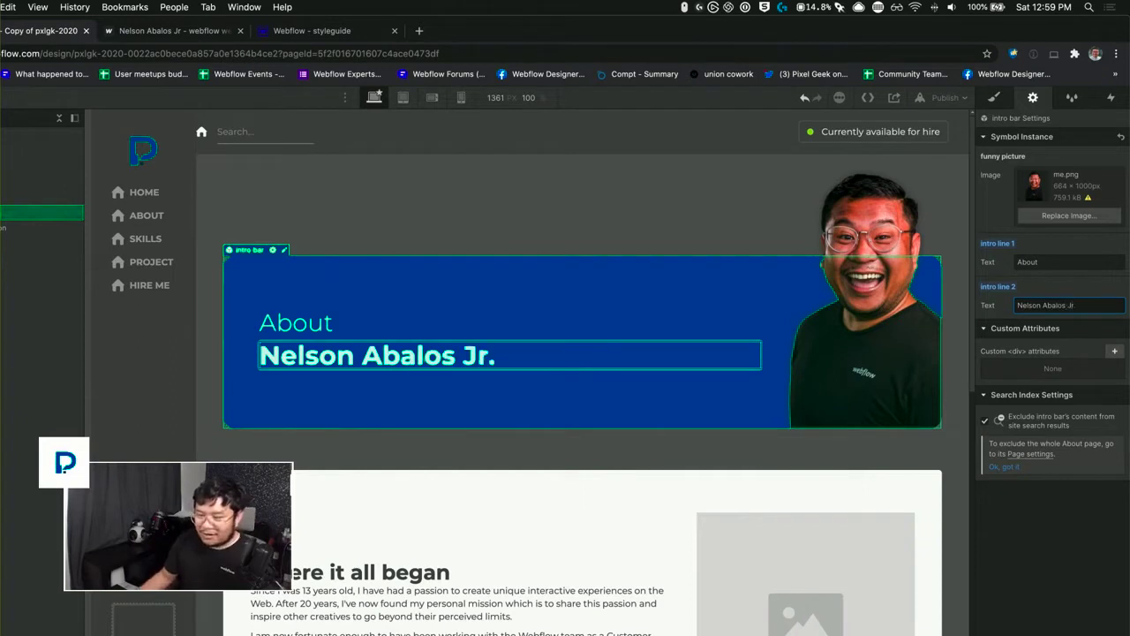
click(1040, 284)
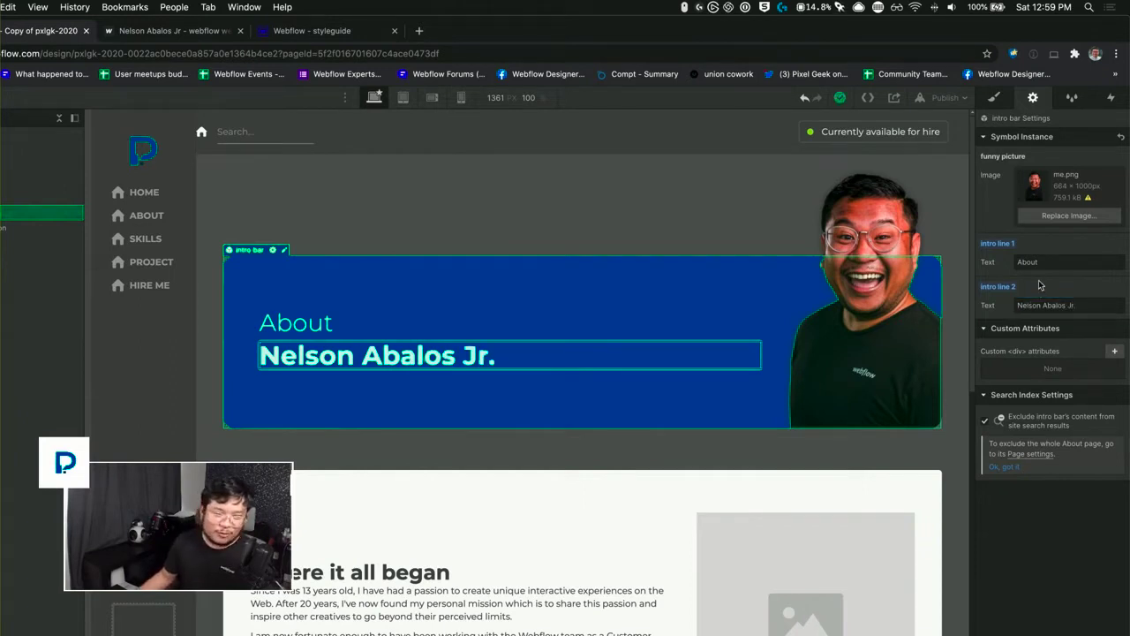
click(582, 219)
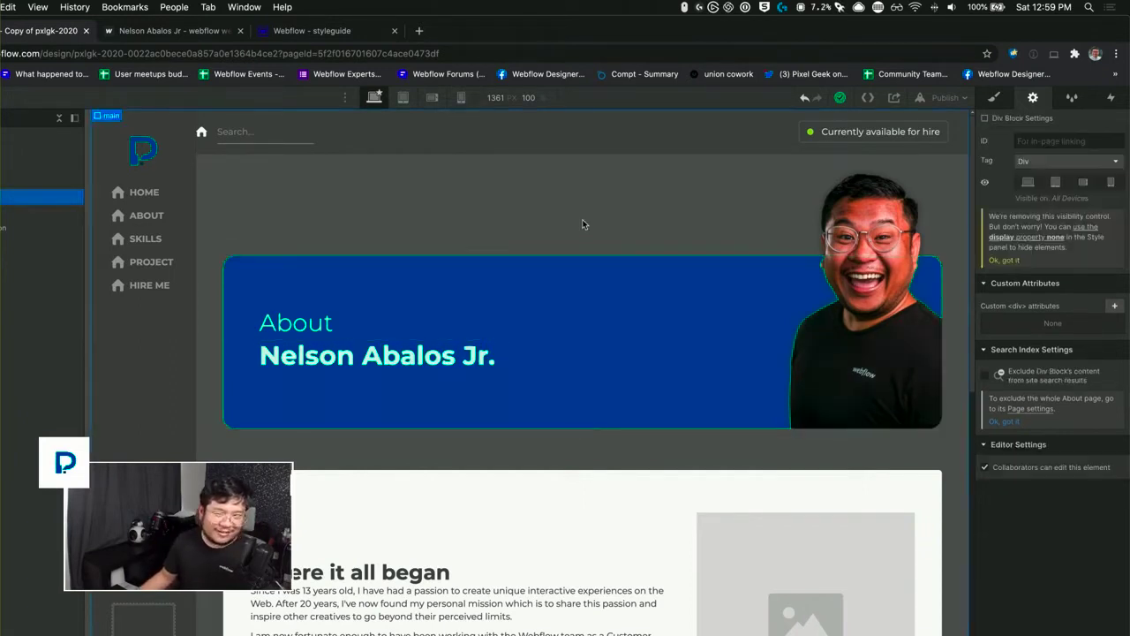
click(581, 276)
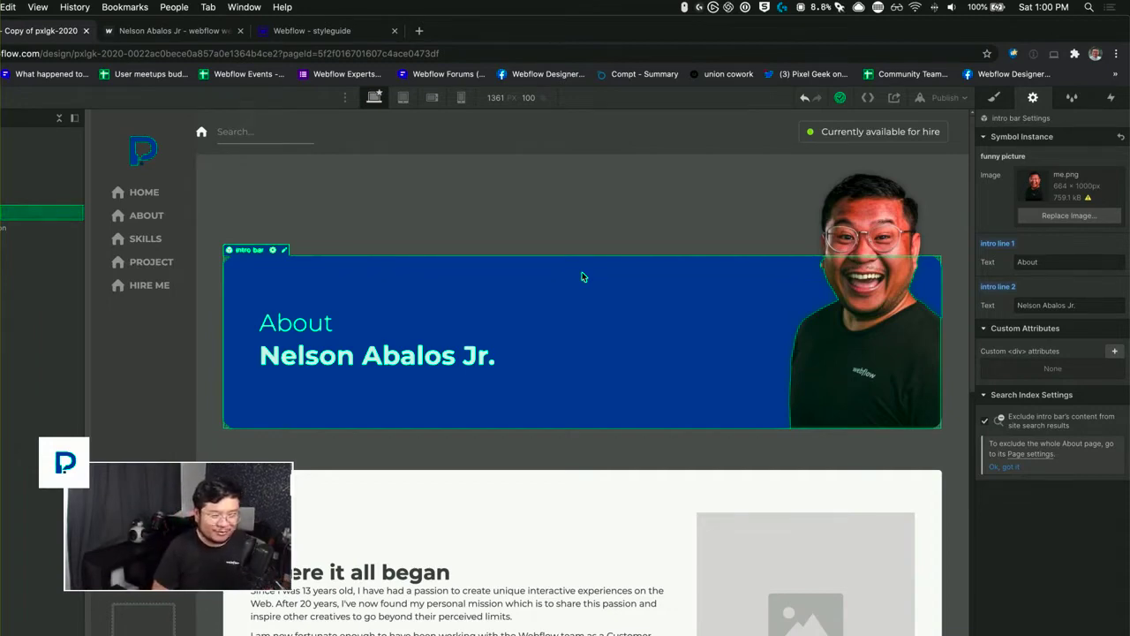
Step: Open the Style Guide page and locate the two-column content grids below the intro bar in UI Elements
scroll(582, 277, down, 5)
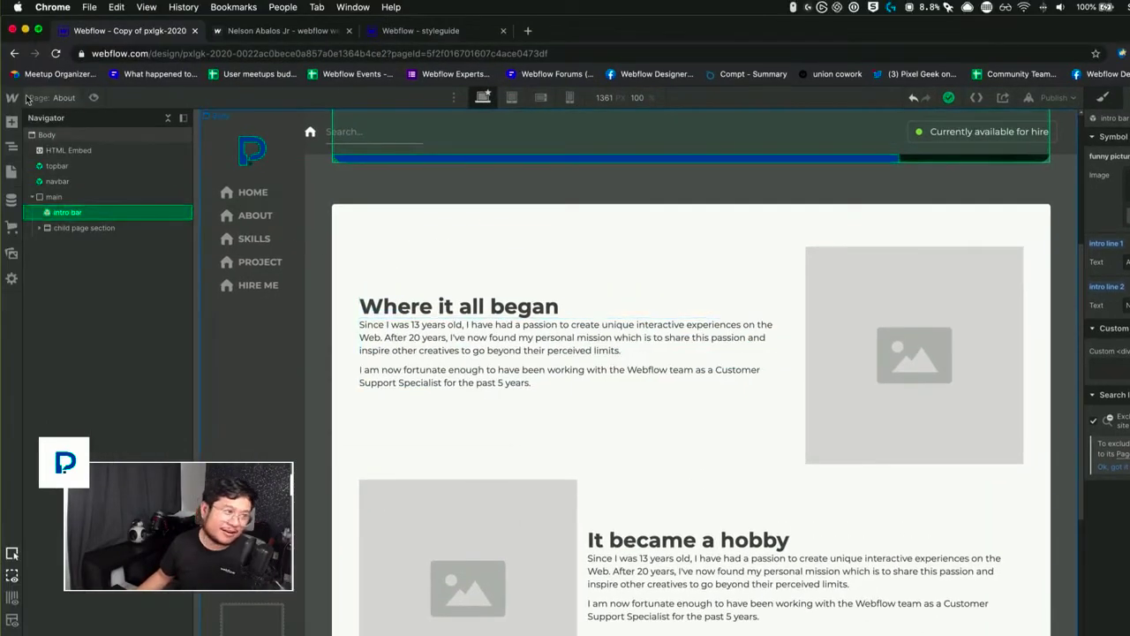
key(p)
click(74, 235)
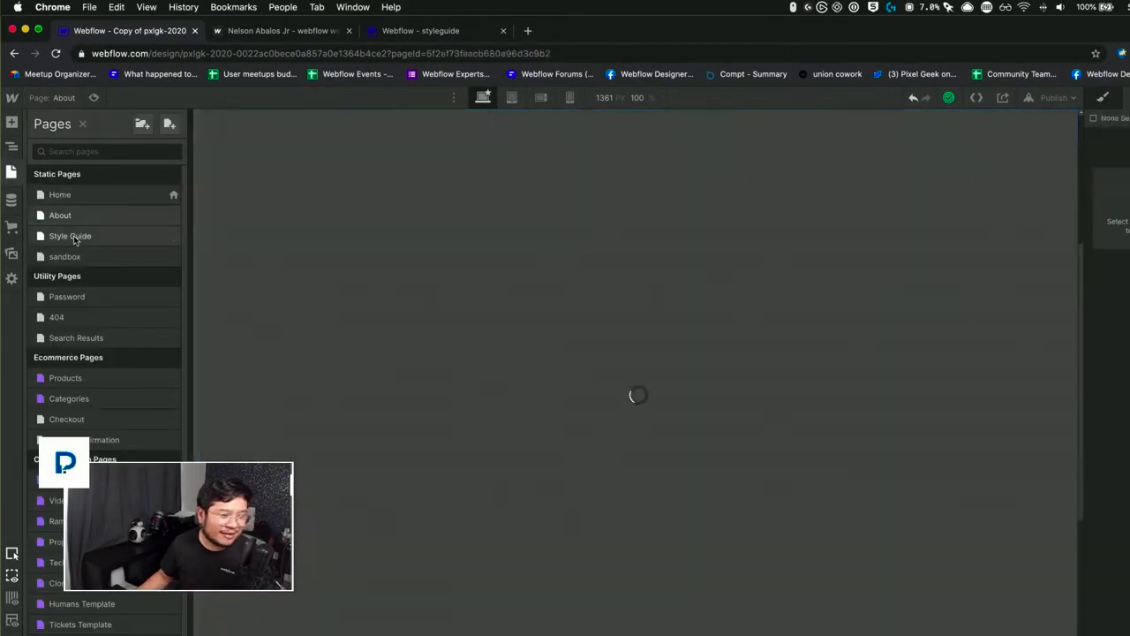
scroll(566, 558, down, 10)
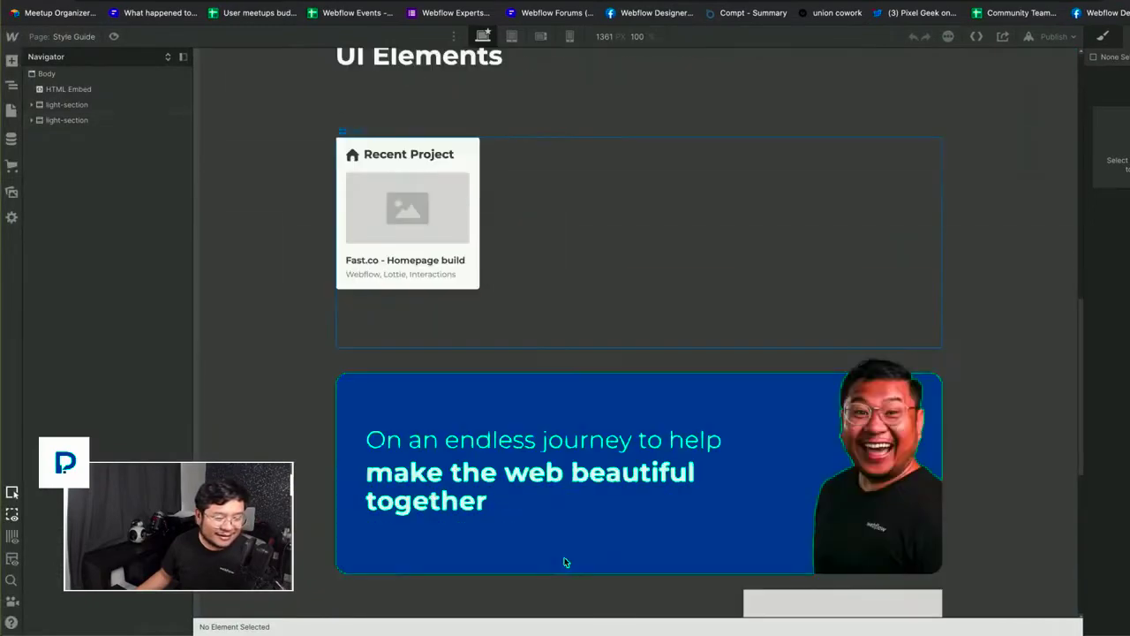
scroll(563, 556, down, 4)
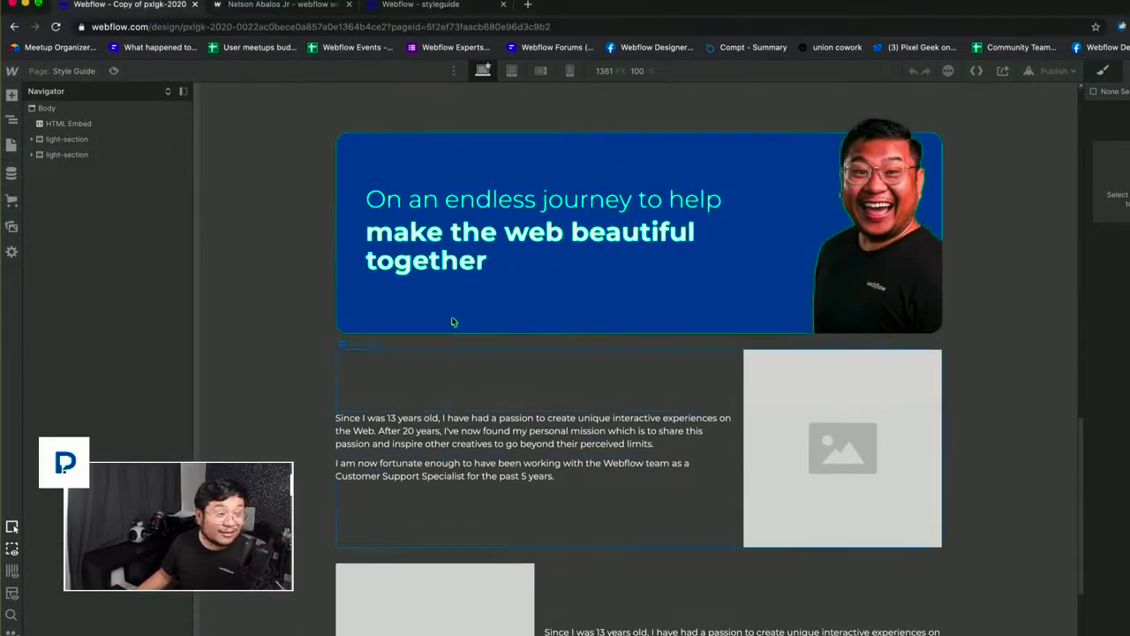
scroll(384, 163, up, 8)
scroll(388, 168, up, 3)
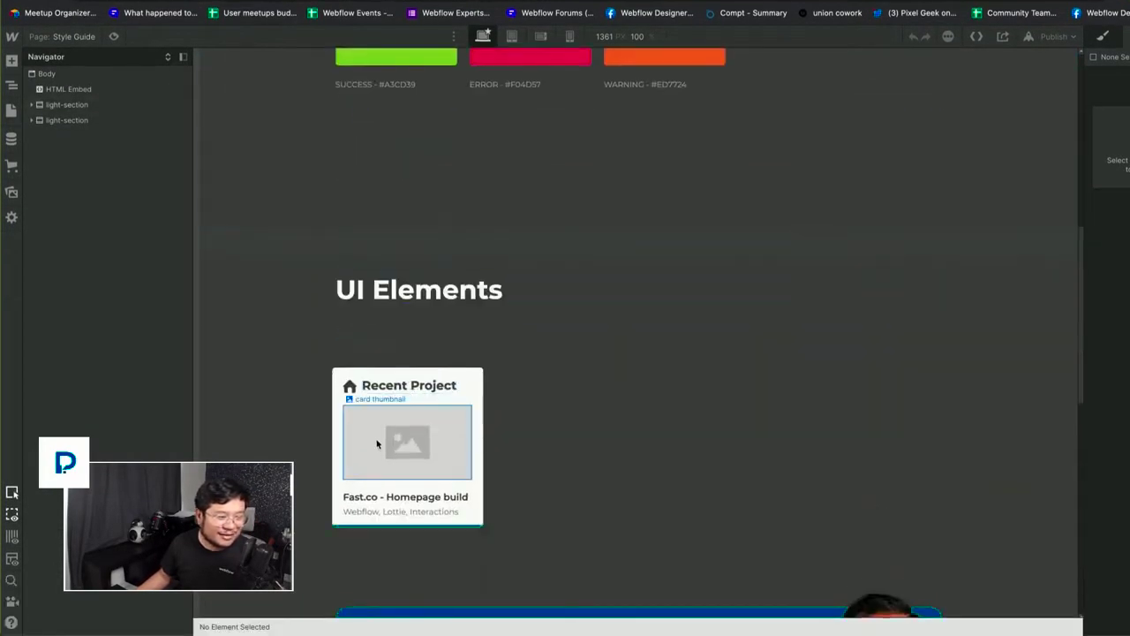
scroll(408, 543, down, 5)
scroll(408, 482, down, 5)
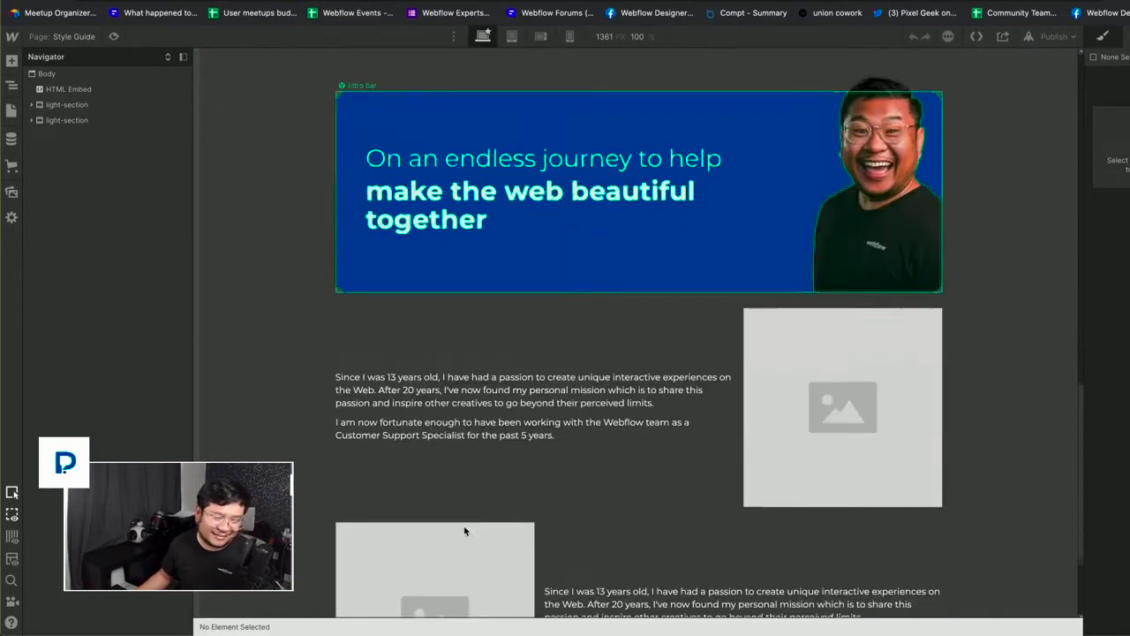
Step: Create a symbol named "2 col grid (left)" from the 2 col grid directly below the intro bar
click(529, 477)
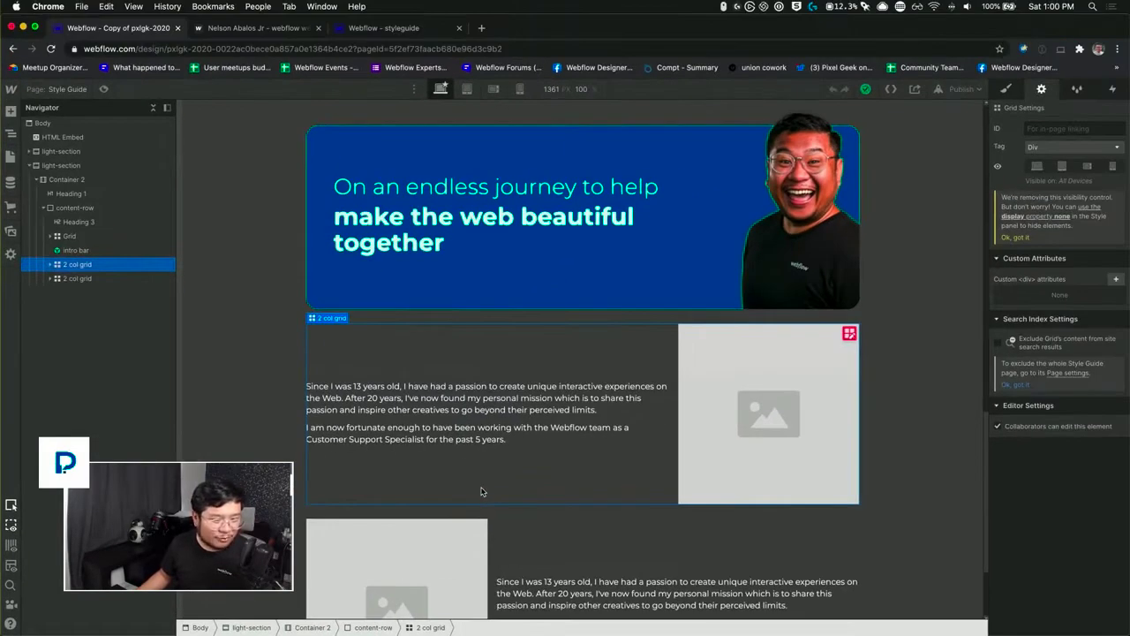
right_click(482, 492)
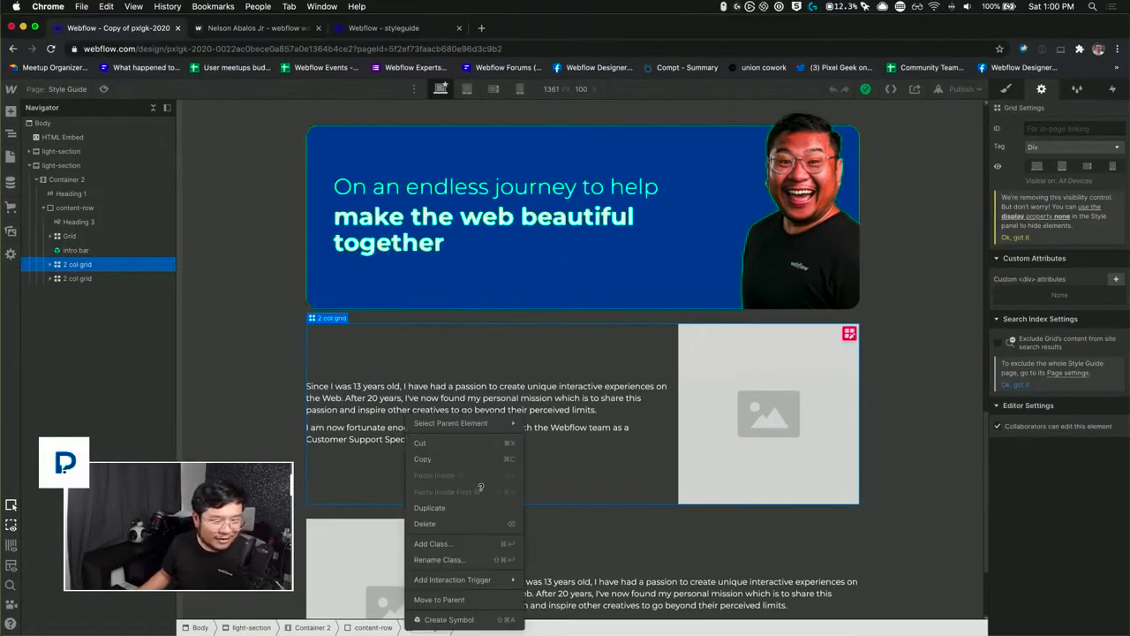
click(452, 619)
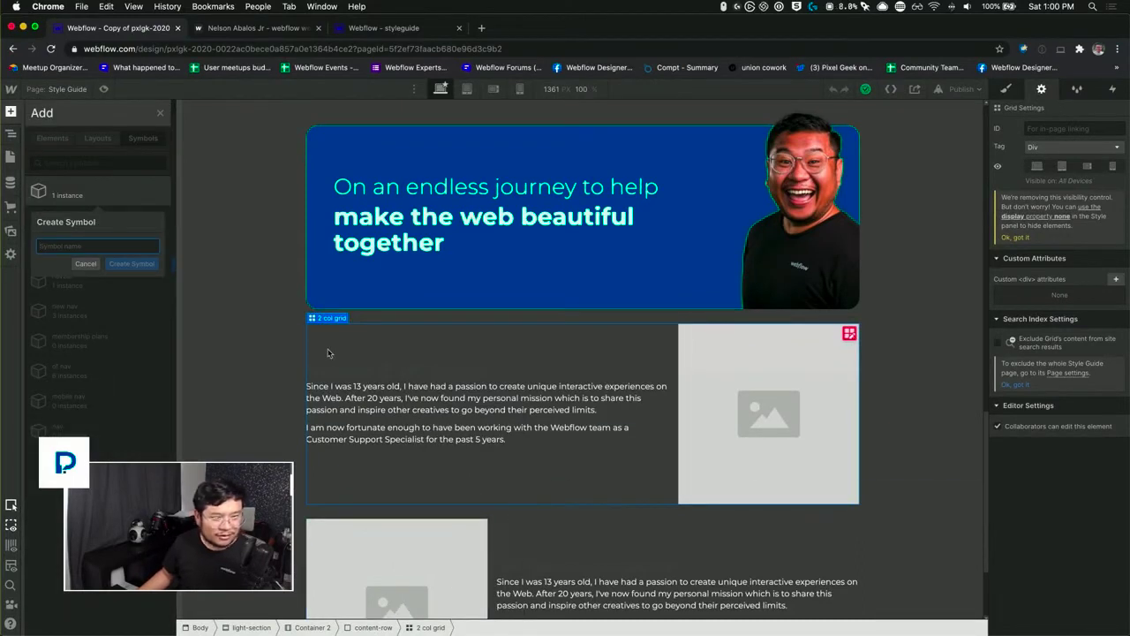
text(2 col grid (left)
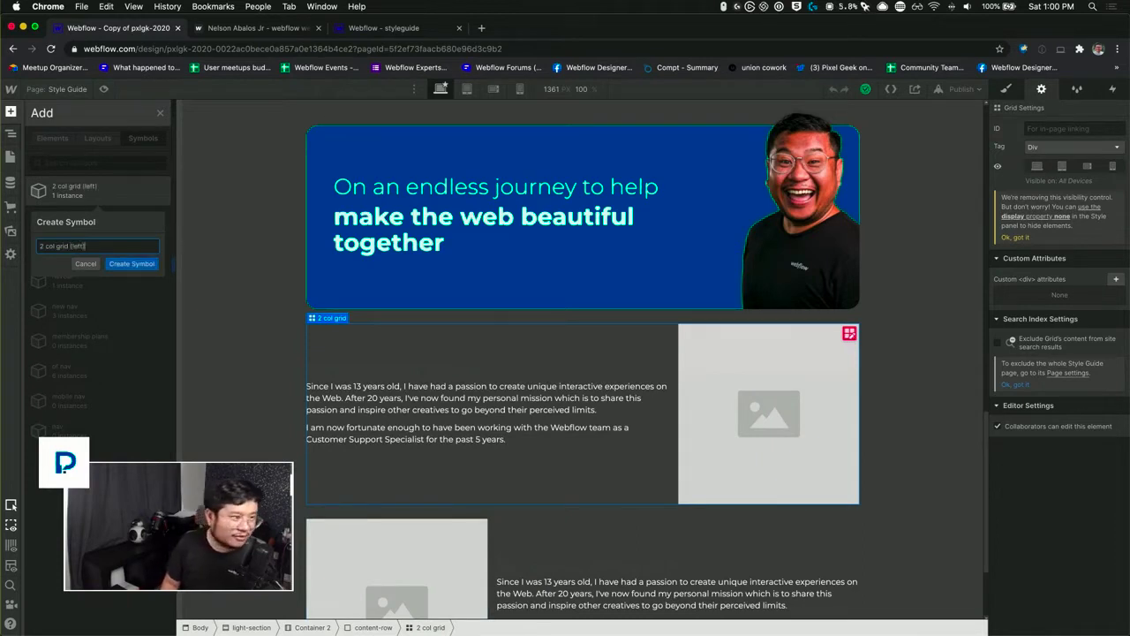
key(Return)
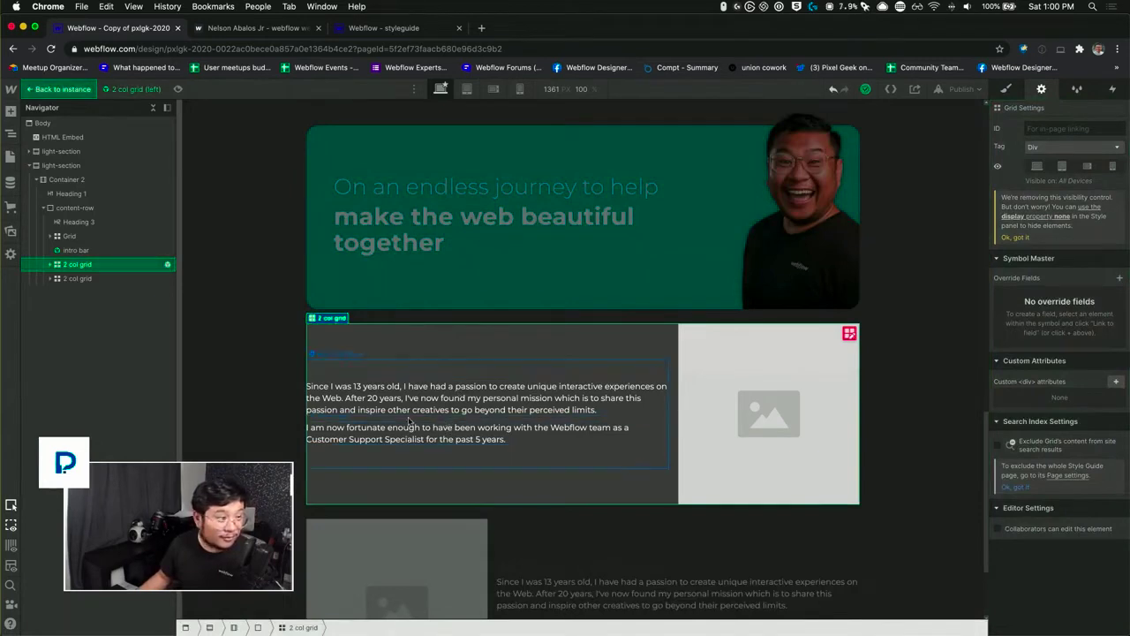
Step: Inside the "2 col grid (left)" symbol, link the rich text block's content to a new override field named "the content"
click(50, 265)
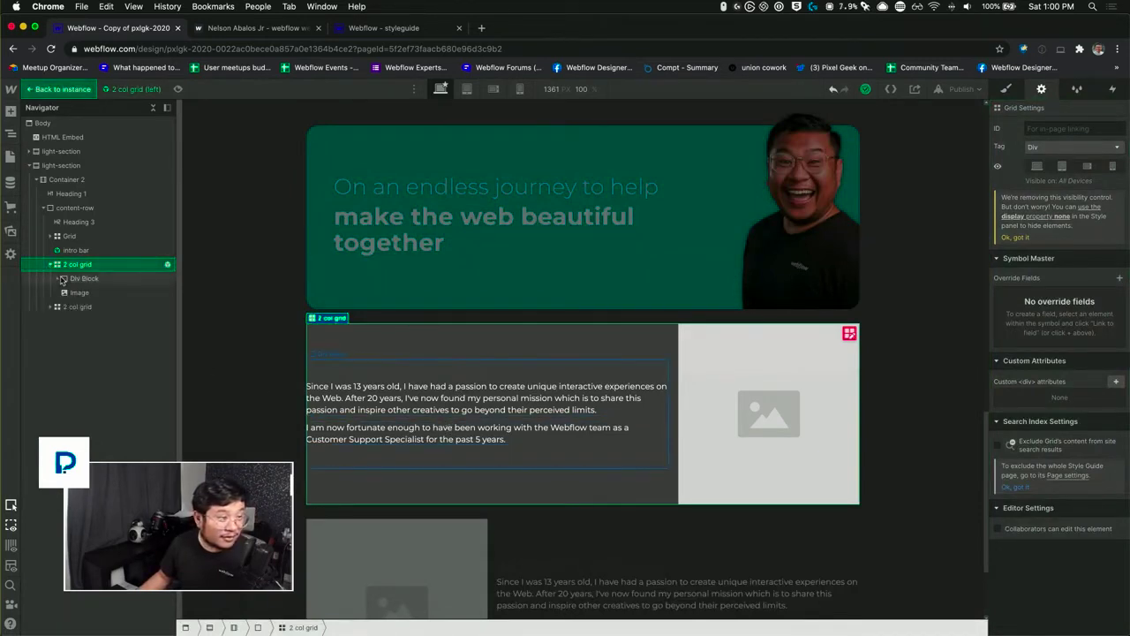
click(58, 278)
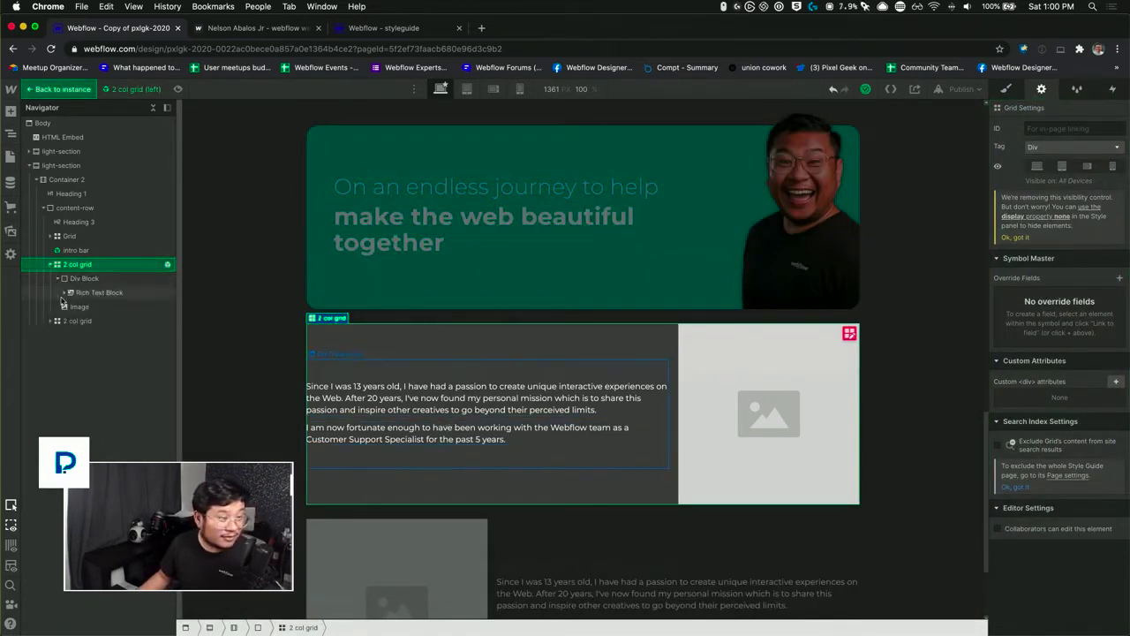
click(97, 292)
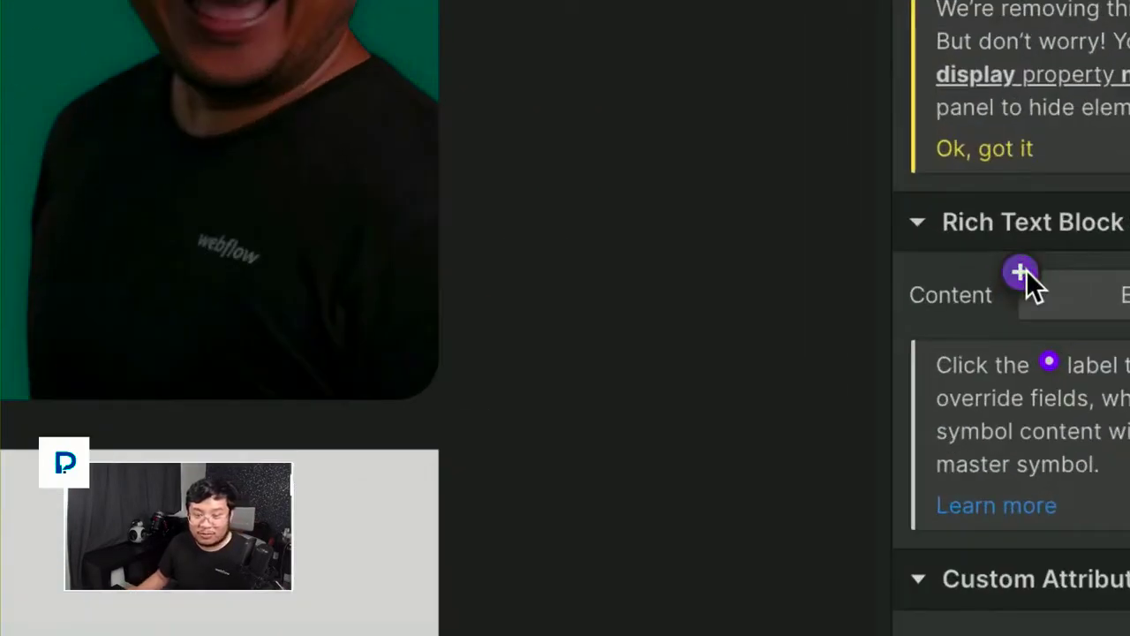
click(1026, 273)
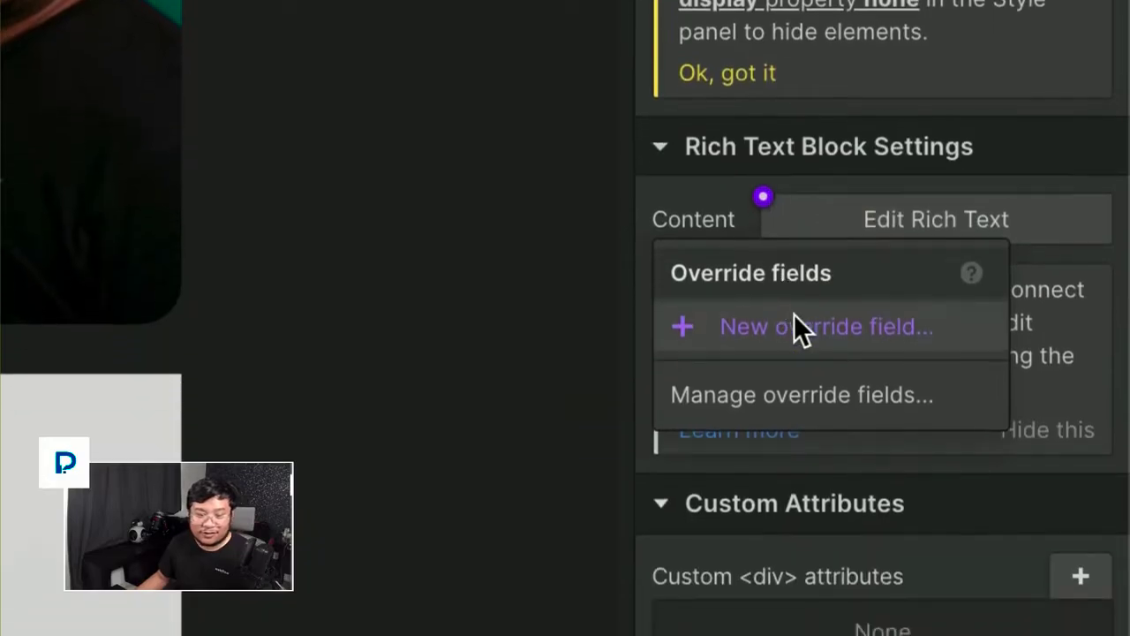
click(798, 435)
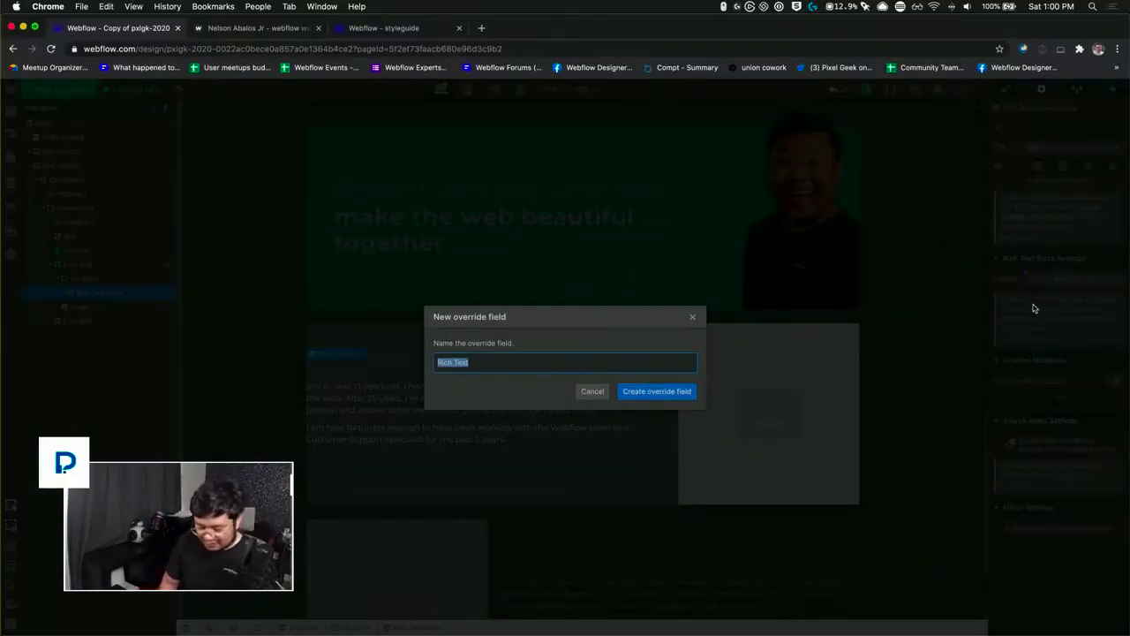
text(the content)
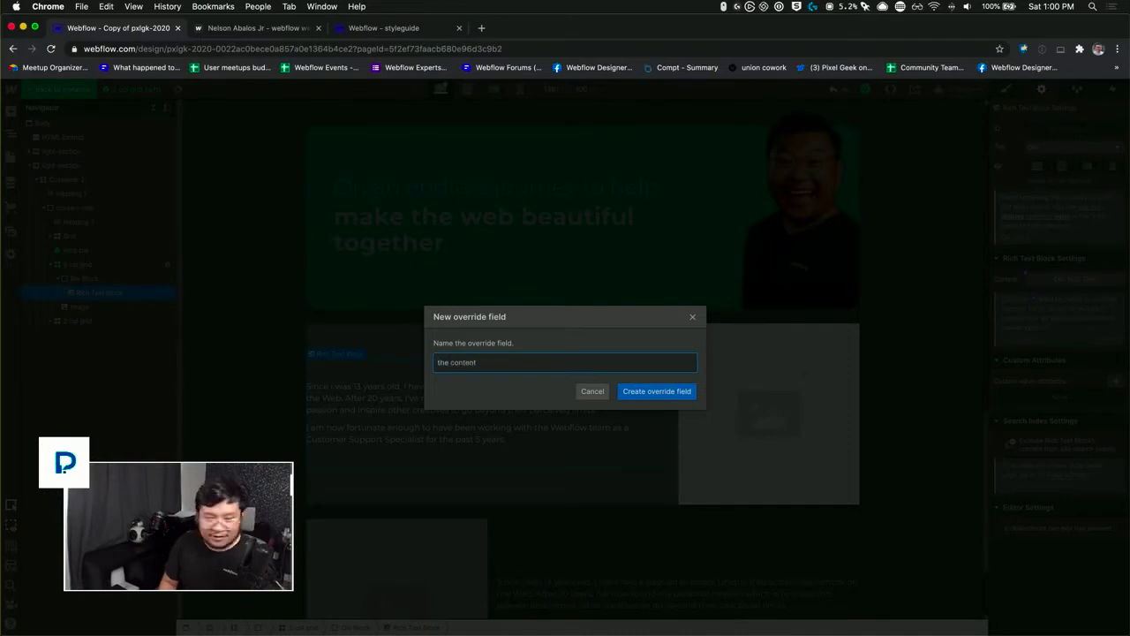
key(Return)
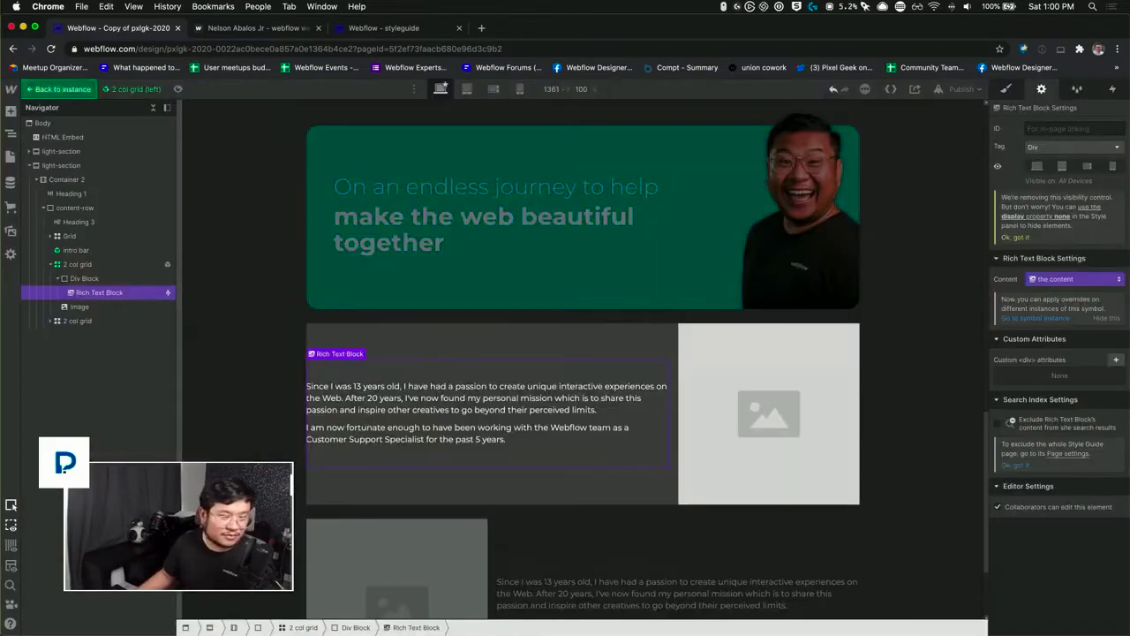
Step: Link the placeholder image of the "2 col grid (left)" symbol to a new override field named "the image"
click(721, 410)
click(1027, 256)
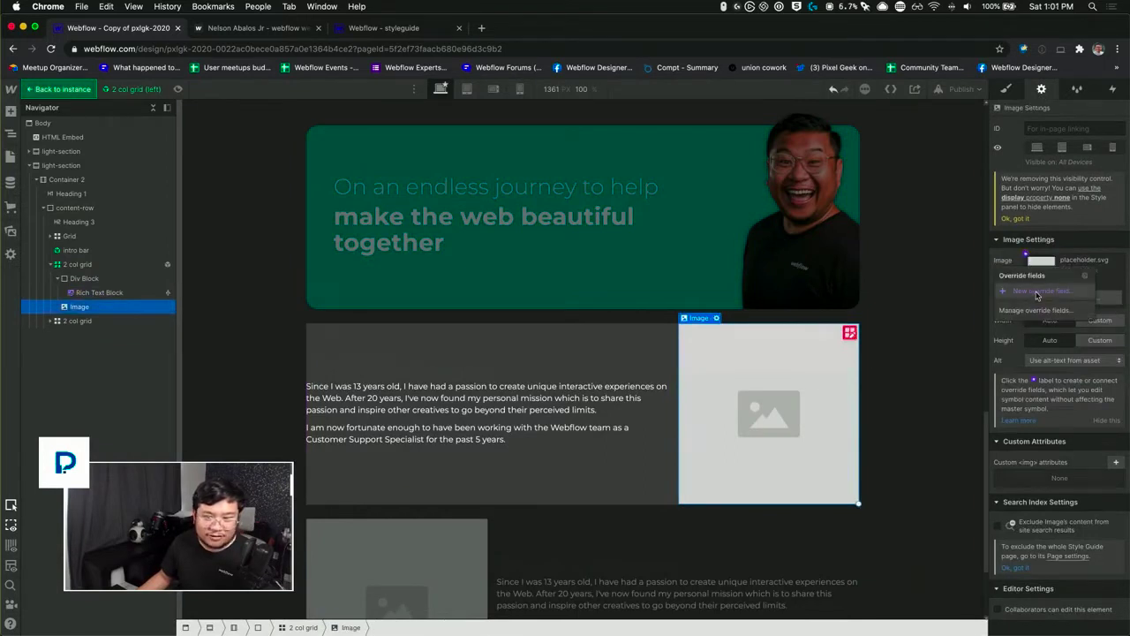
click(1038, 292)
text(the image)
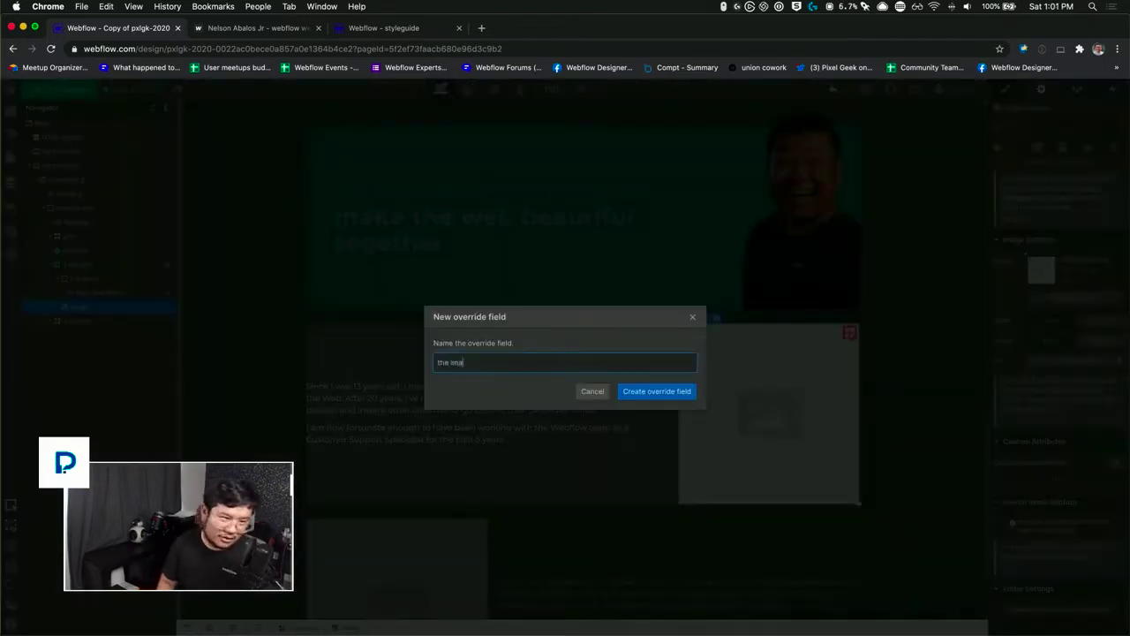
key(Return)
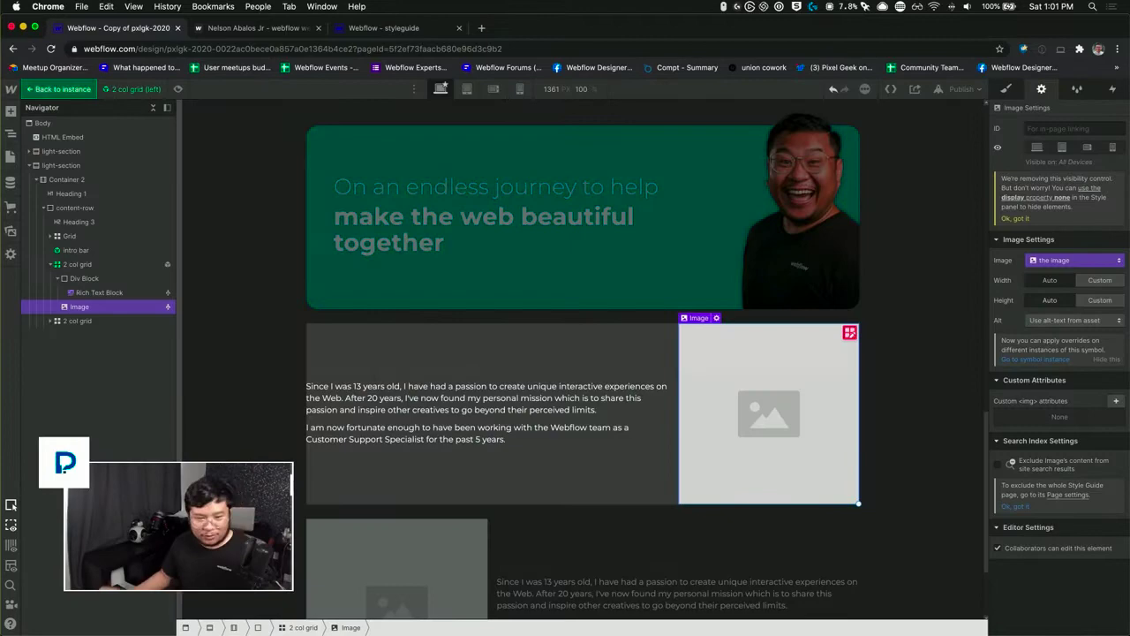
Step: Create a symbol named "2 col grid (right)" from the remaining 2 col grid with the image before the text
click(78, 322)
scroll(313, 373, down, 3)
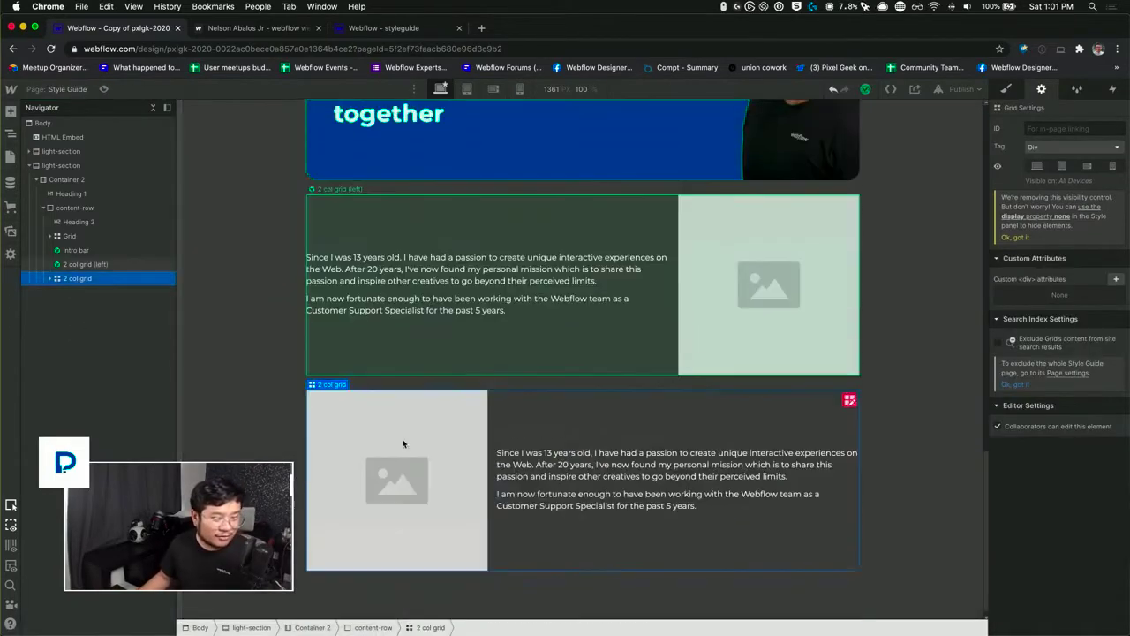
right_click(557, 410)
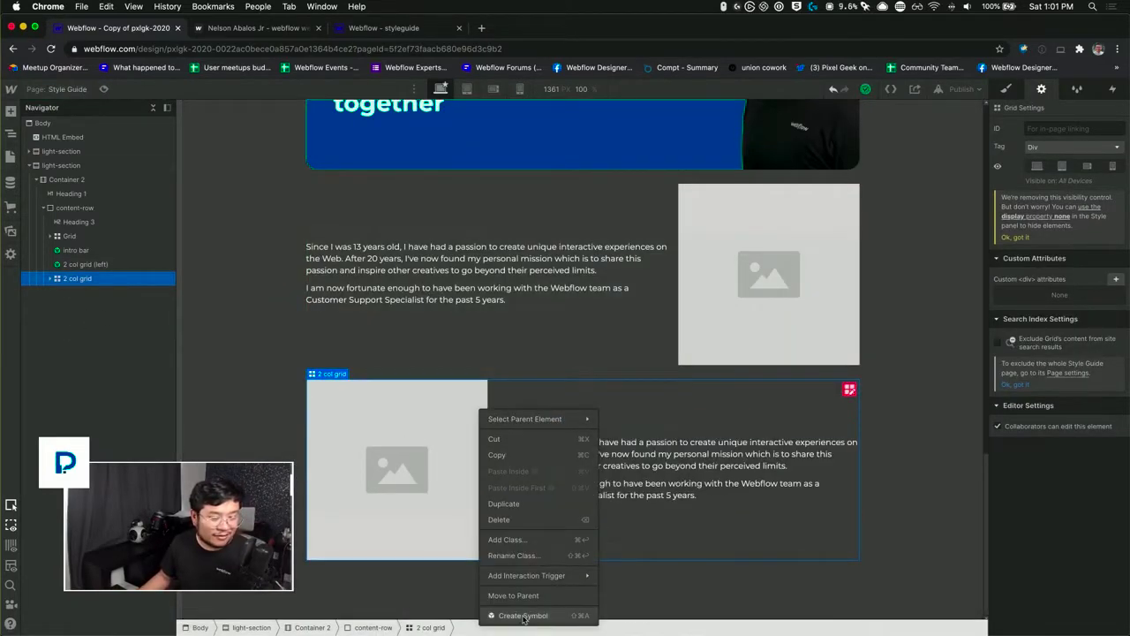
click(574, 615)
text(2 col gr)
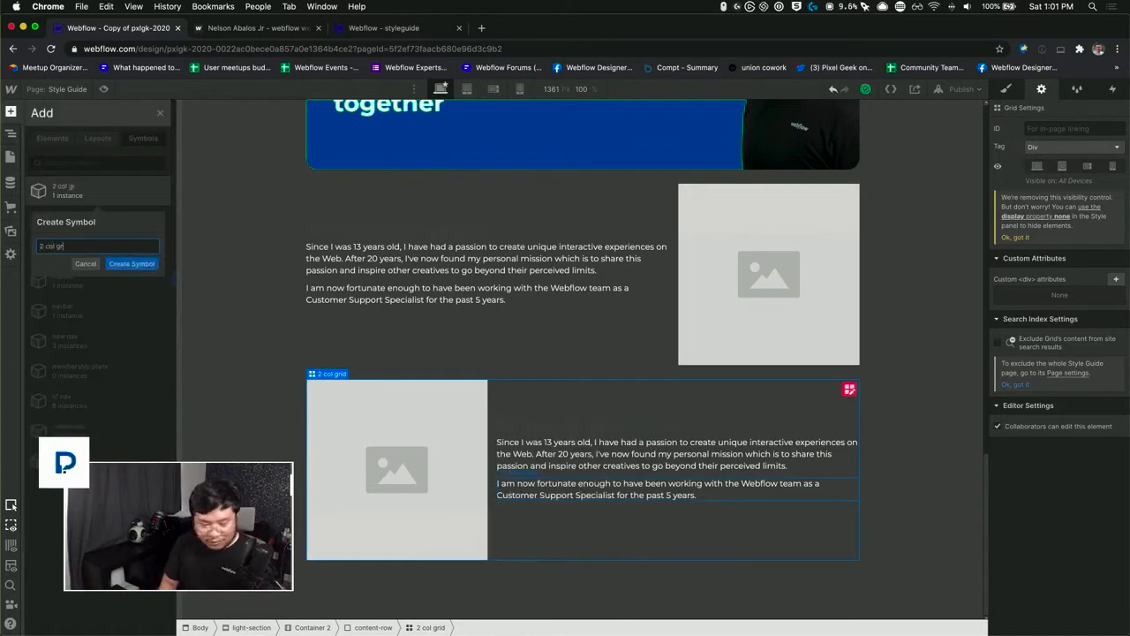
text(id (right)
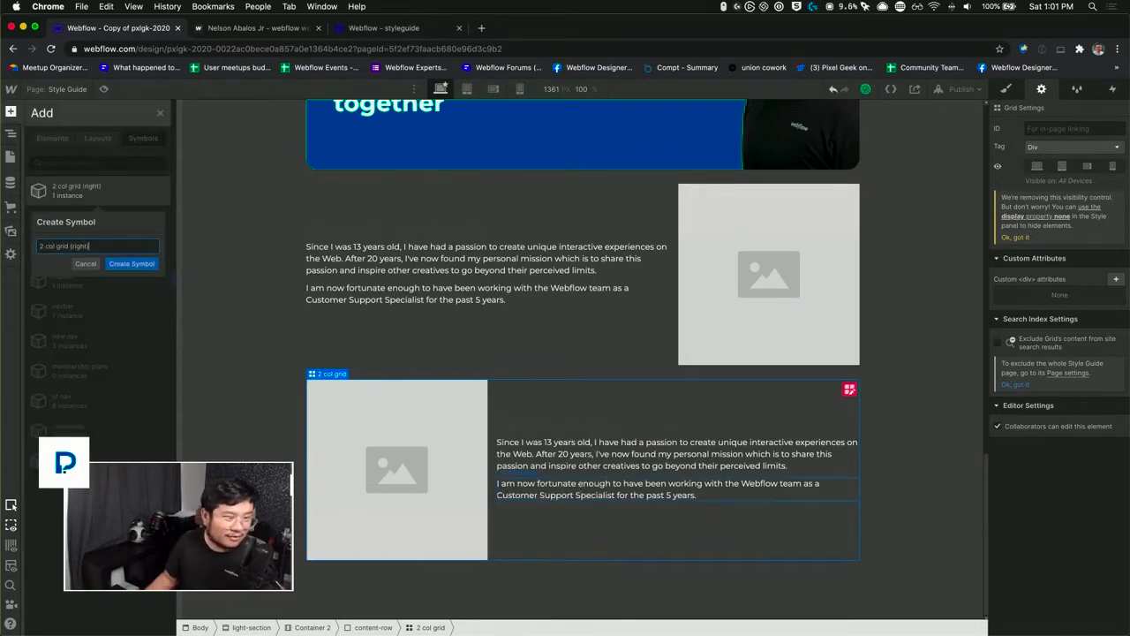
key(Return)
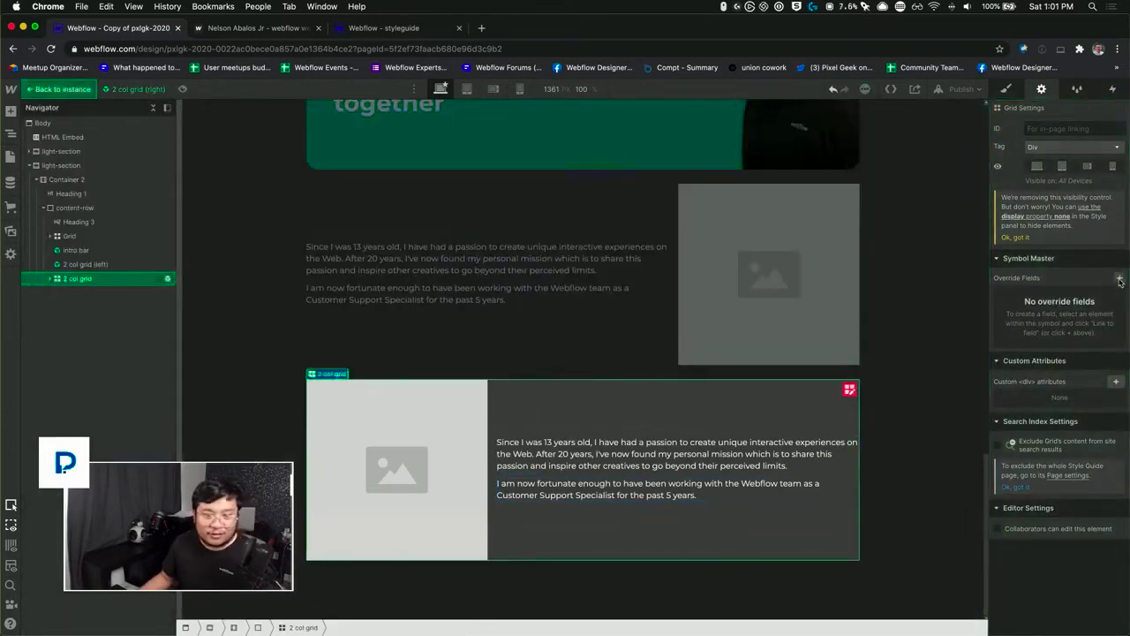
Step: Inside the "2 col grid (right)" symbol, link the rich text block's content to a new override field named "the content"
click(50, 279)
click(57, 307)
click(93, 321)
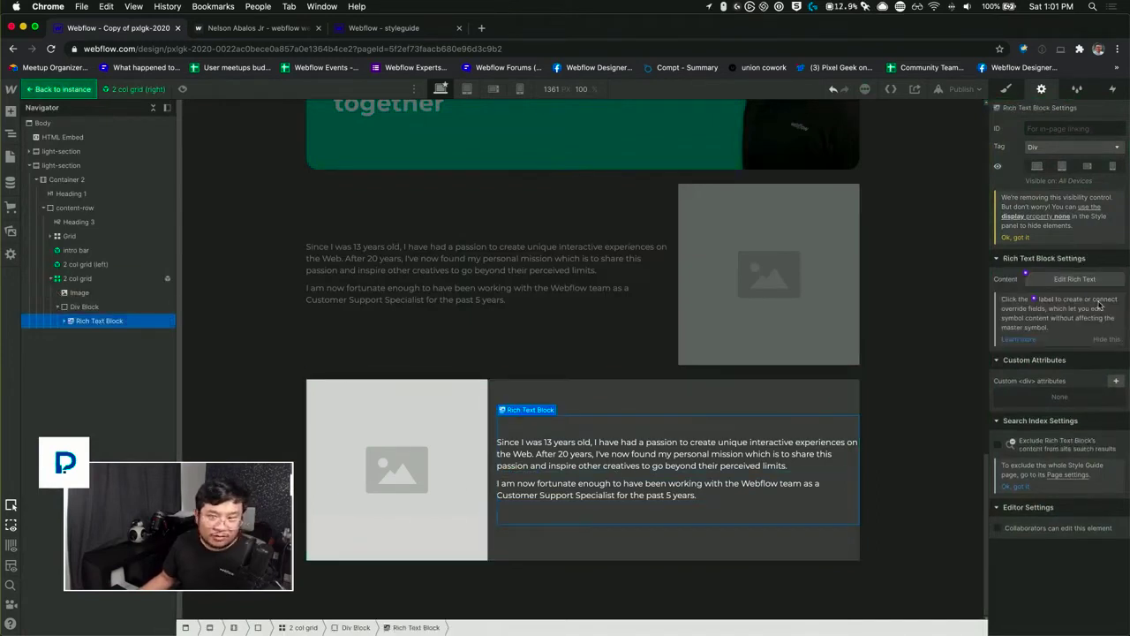
click(1026, 275)
click(1024, 305)
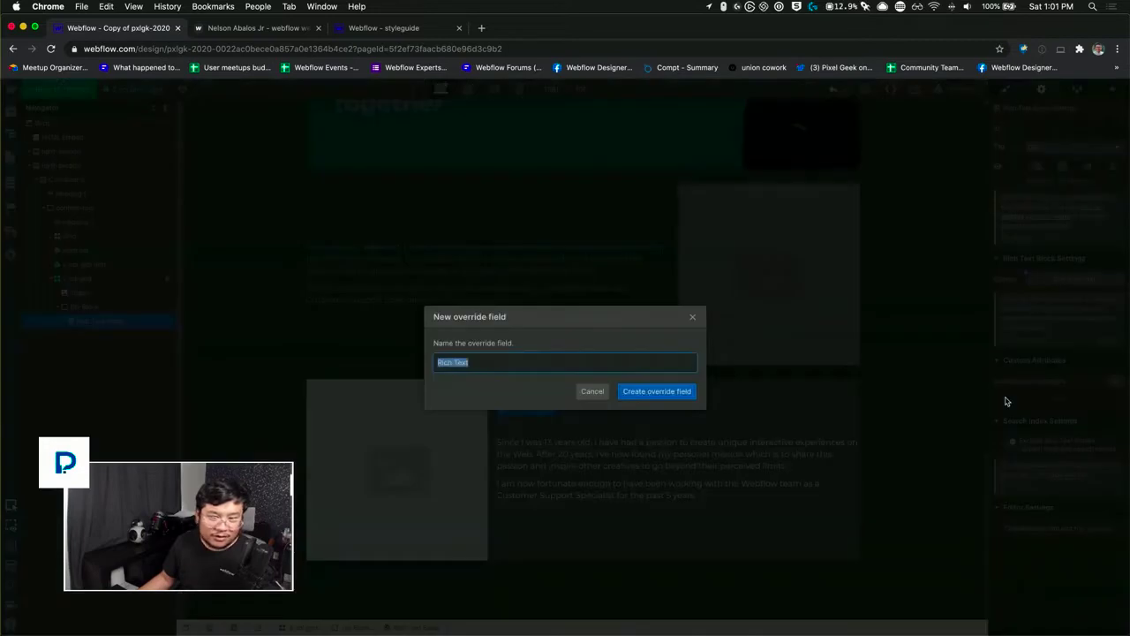
text(rich content)
key(Return)
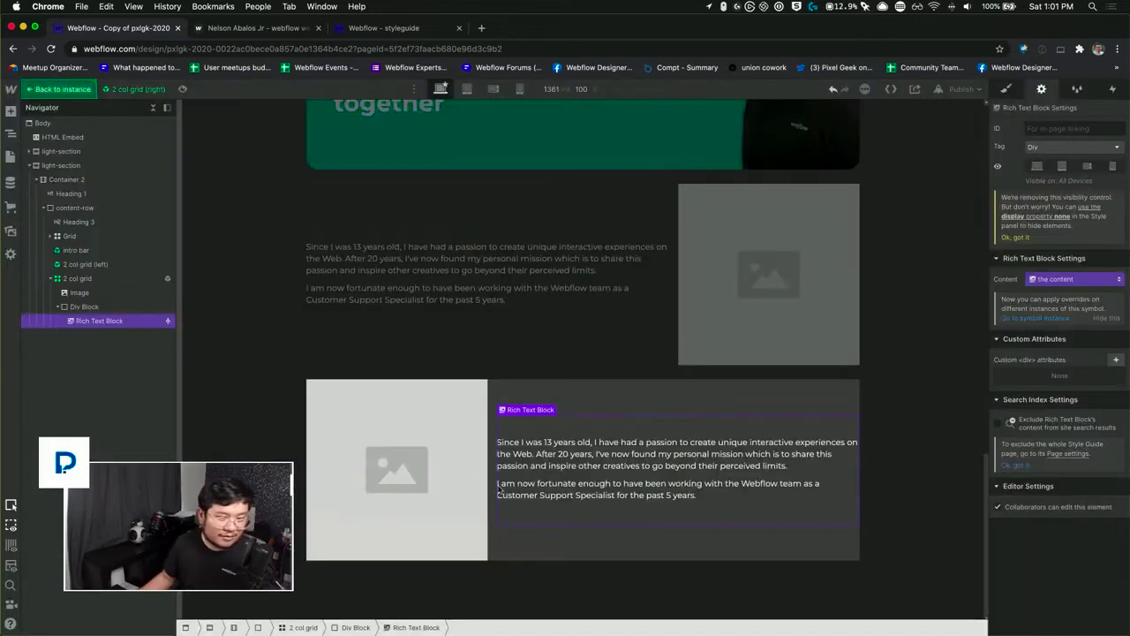
Step: Link the placeholder image of the "2 col grid (right)" symbol to a new override field named "the image" and leave the symbol
click(432, 446)
click(1025, 255)
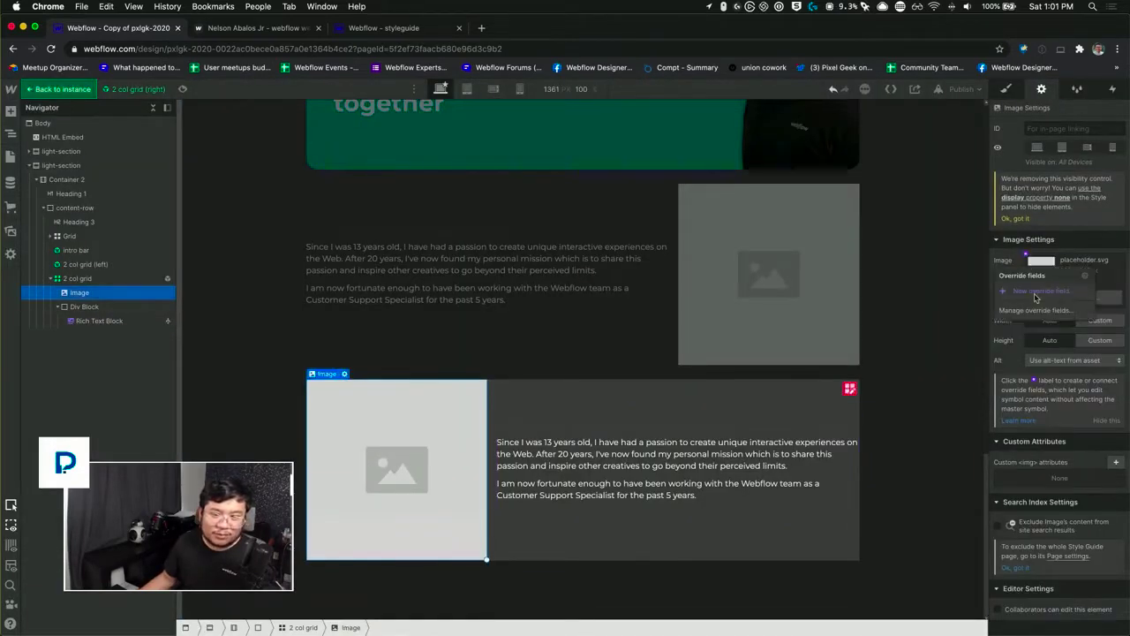
click(1034, 291)
text(the image)
key(Return)
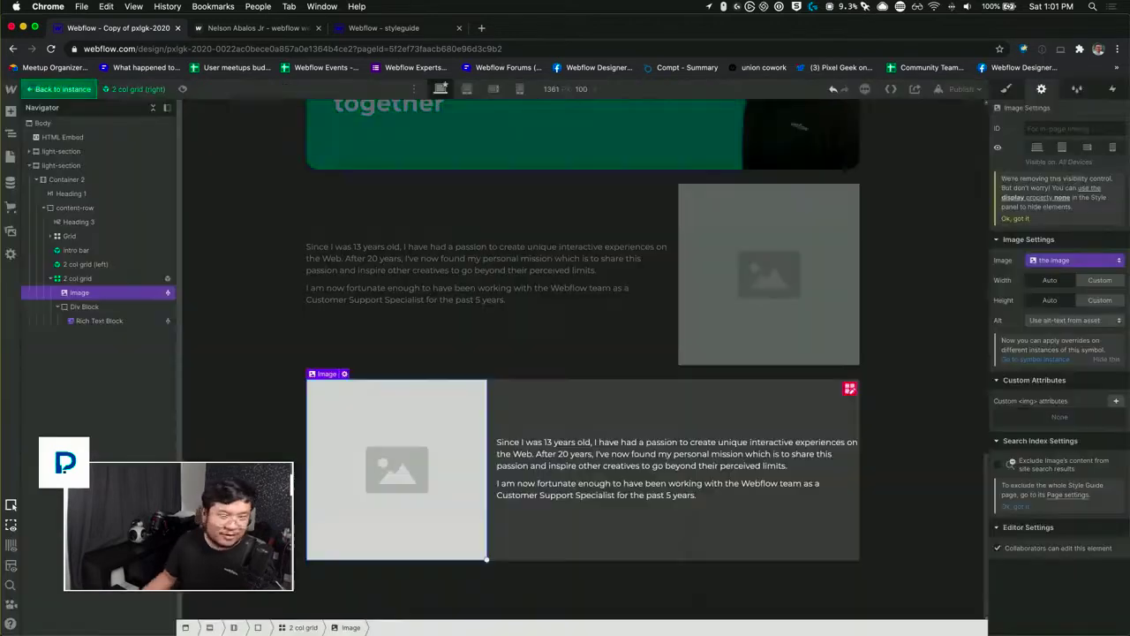
double_click(260, 329)
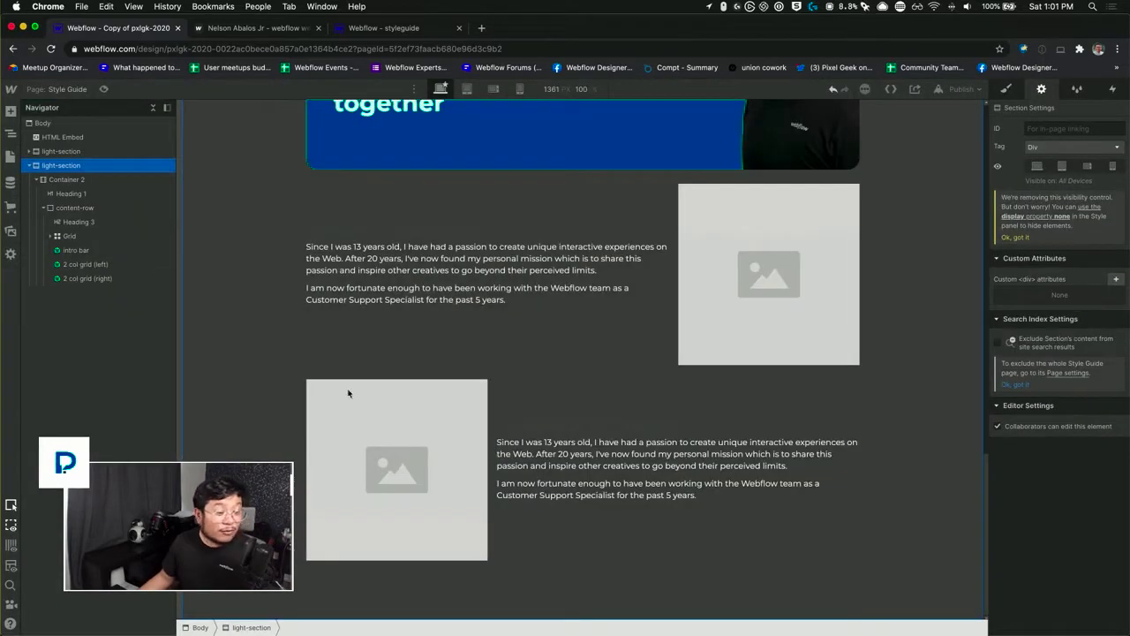
Step: Check the override fields of the "2 col grid (right)" instance and review the list of available symbols
click(620, 416)
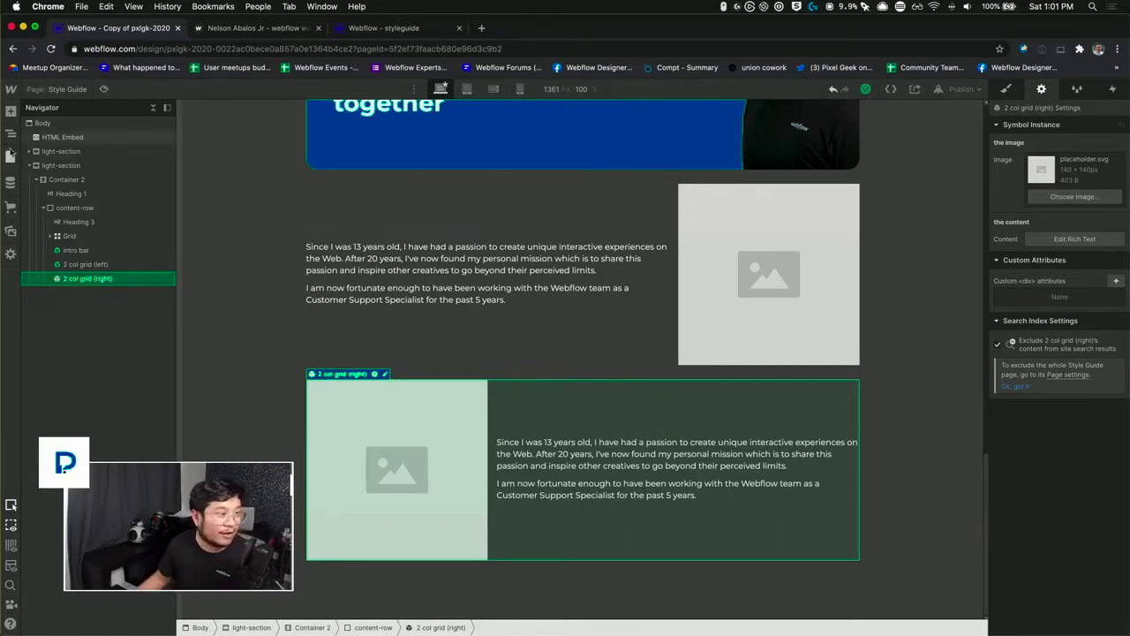
click(11, 111)
click(143, 138)
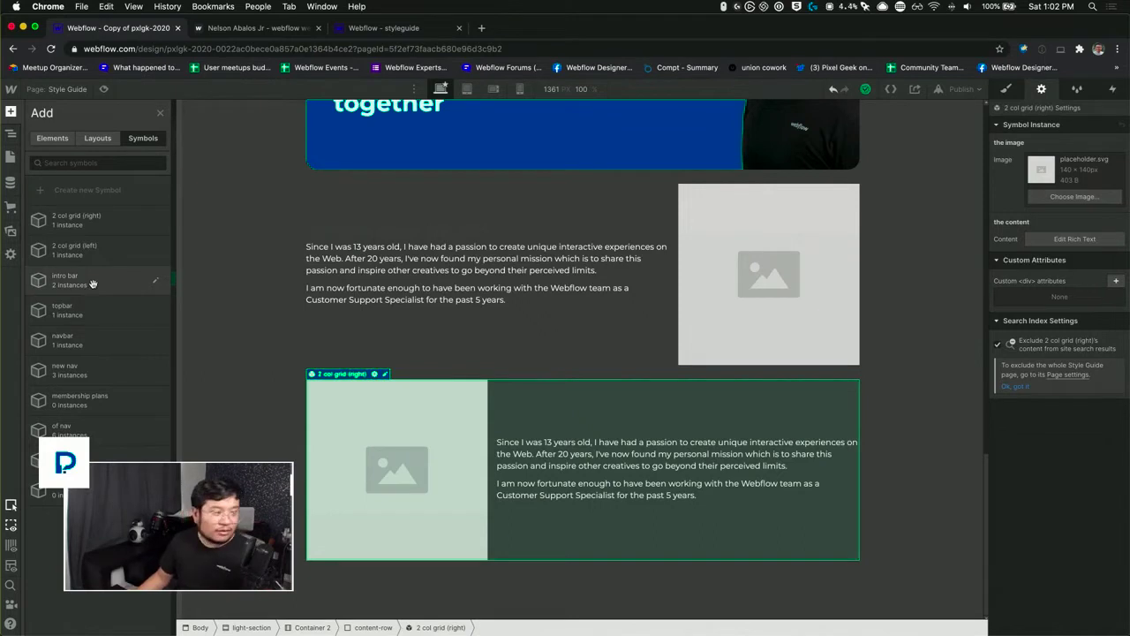
key(z)
click(283, 232)
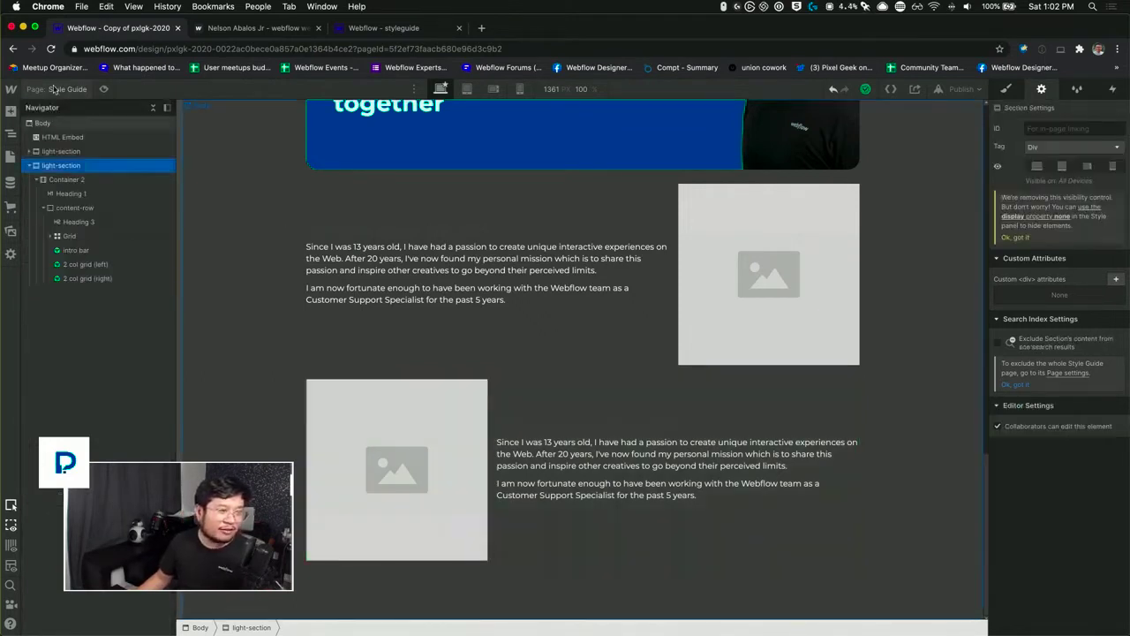
Step: Open the About page and delete all three 2 col grids from the child page section
click(54, 89)
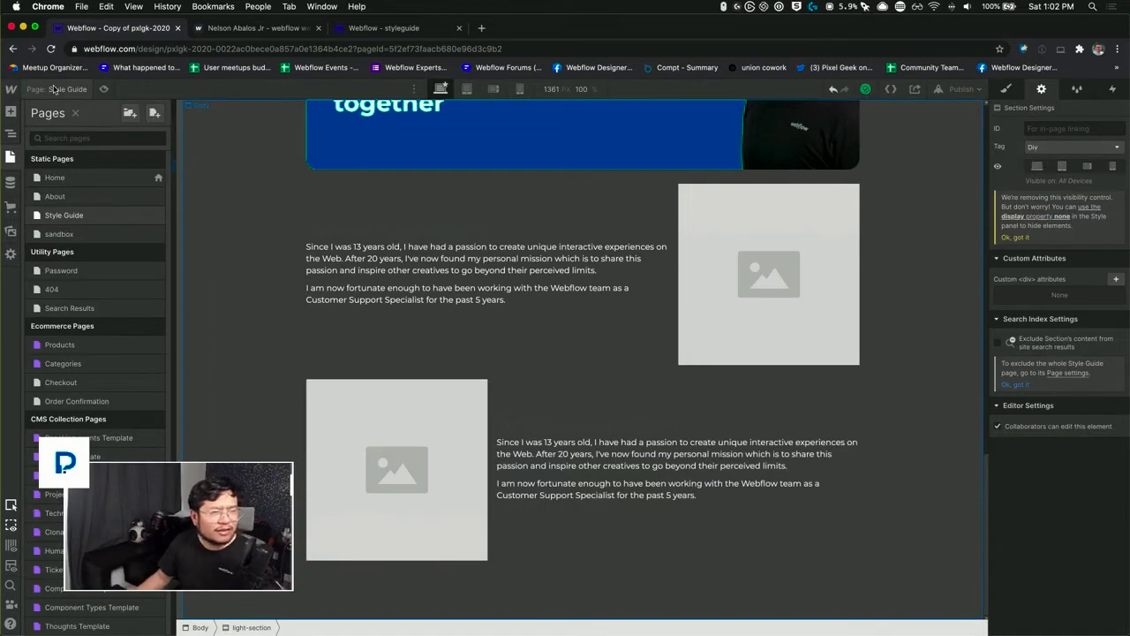
click(92, 197)
scroll(618, 459, down, 3)
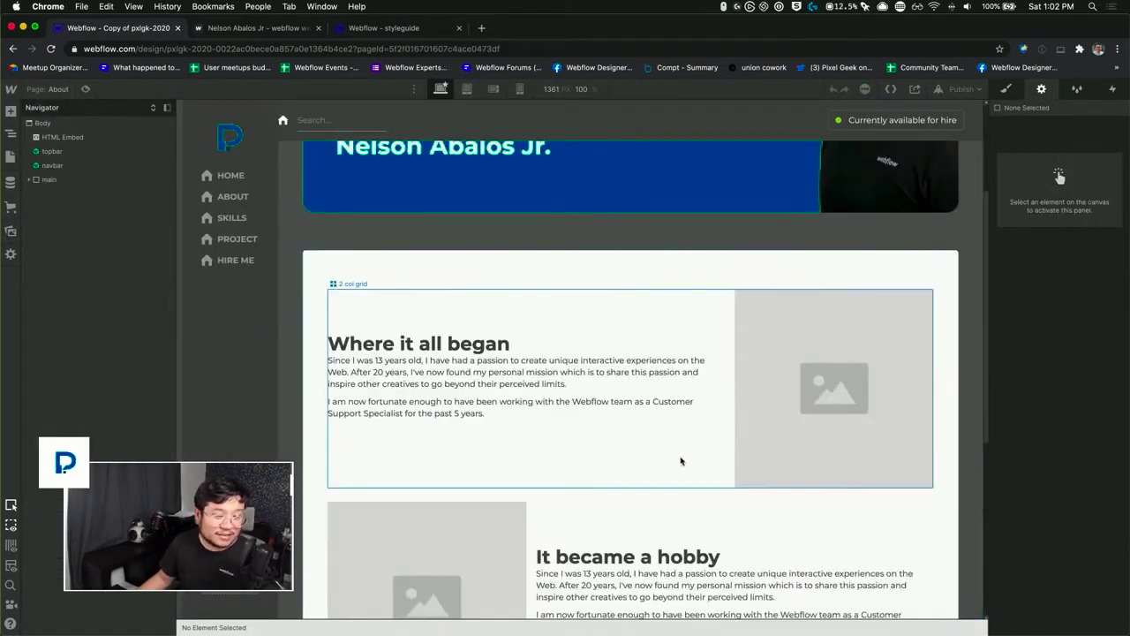
click(681, 457)
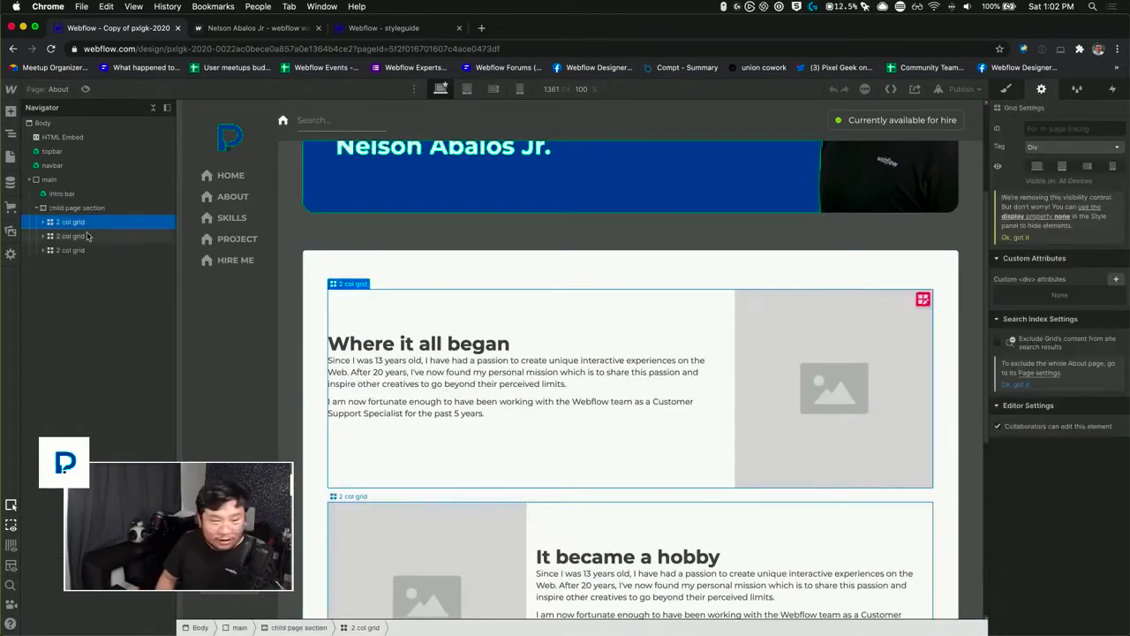
key(BackSpace)
key(BackSpace)
key(BackSpace)
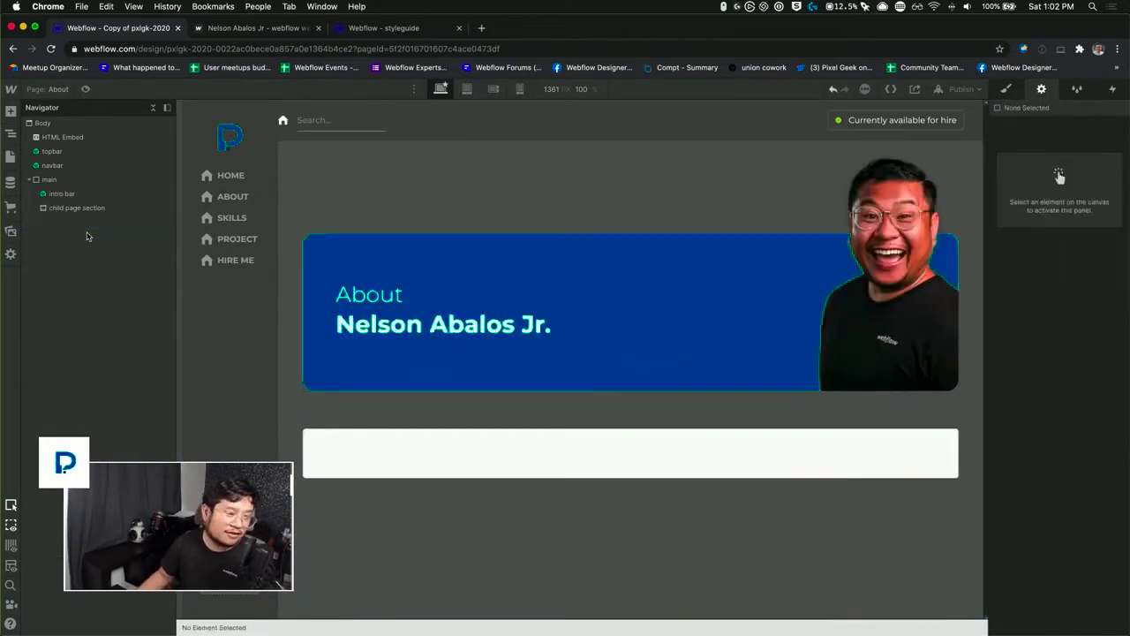
Step: Insert the "2 col grid (right)" symbol into the empty child page section using a search for "2 col"
click(84, 209)
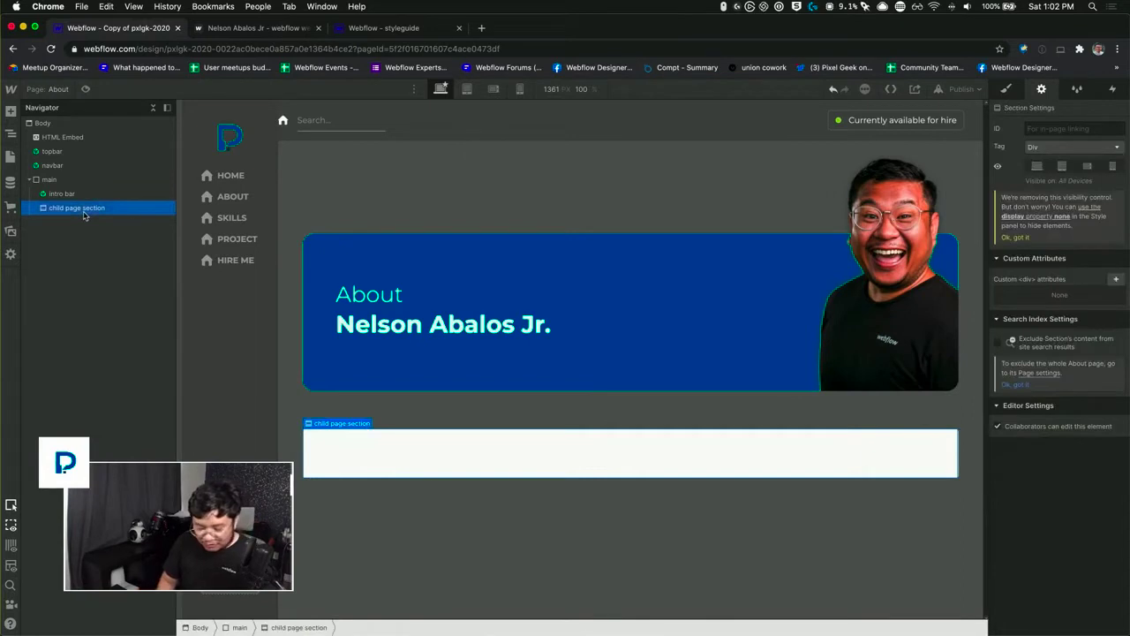
key(super+e)
text(2 col)
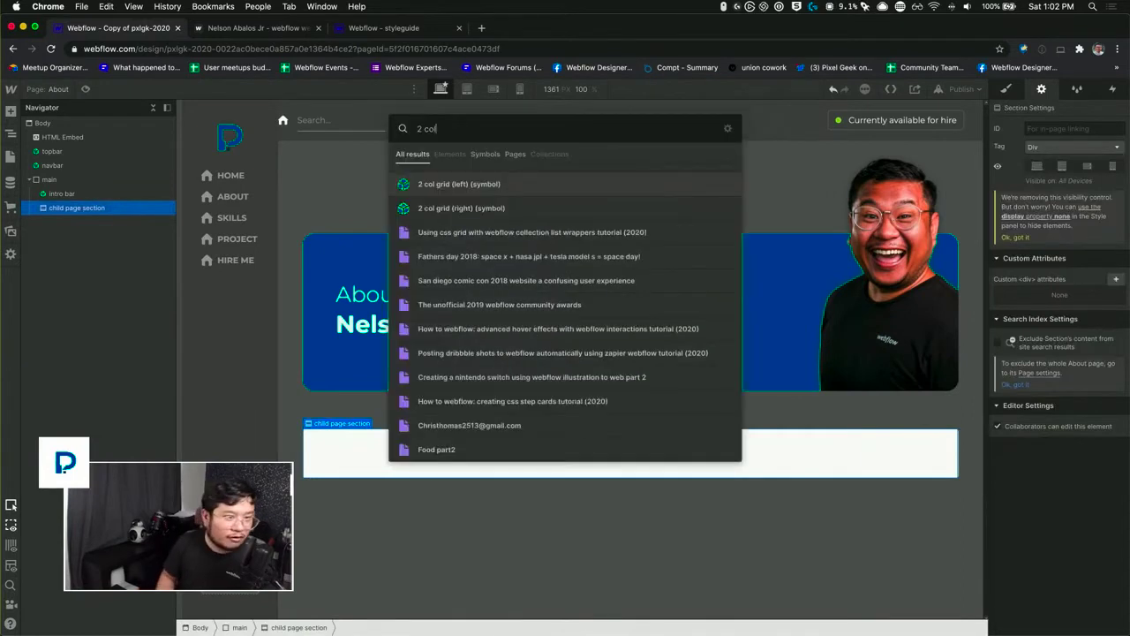
key(Down)
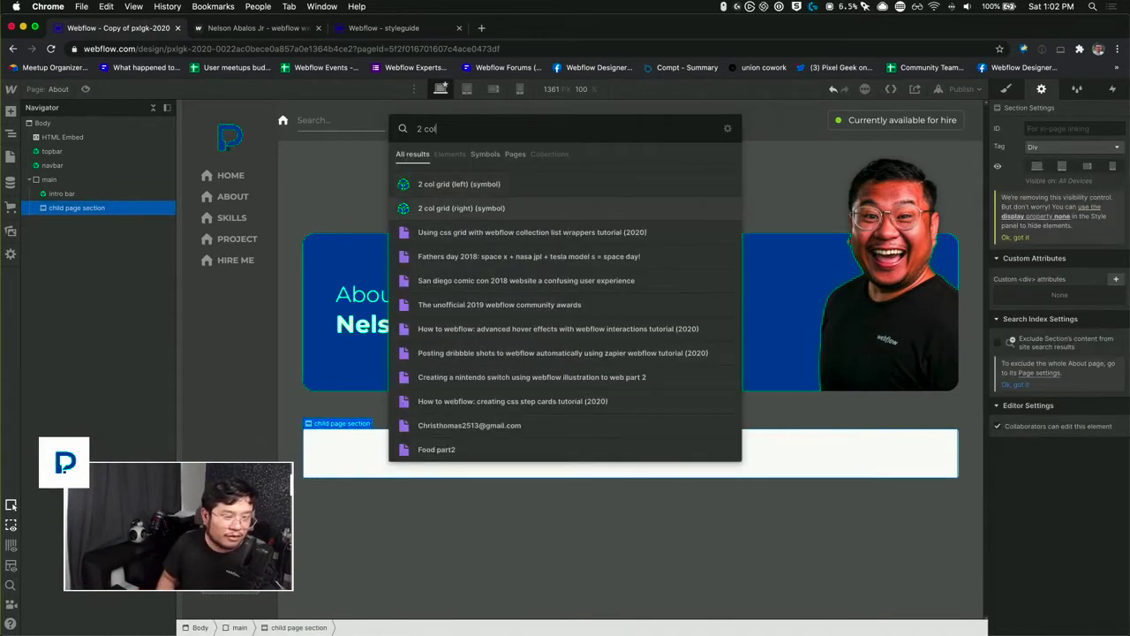
key(Return)
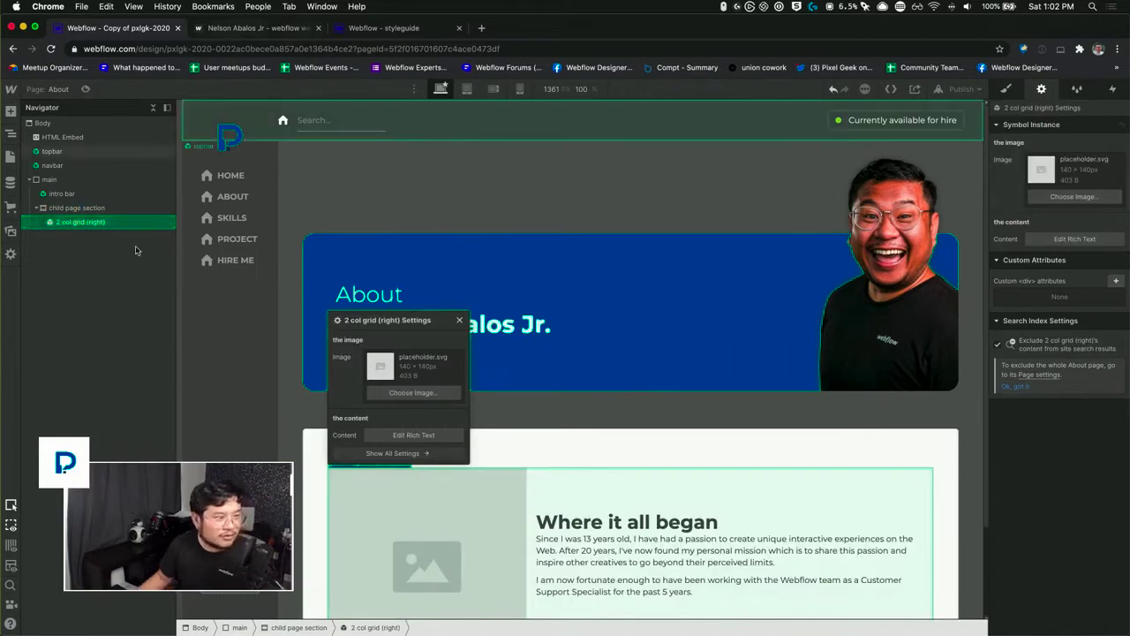
Step: Duplicate the "2 col grid (right)" instance within the child page section and dismiss its settings
key(super+c)
key(super+v)
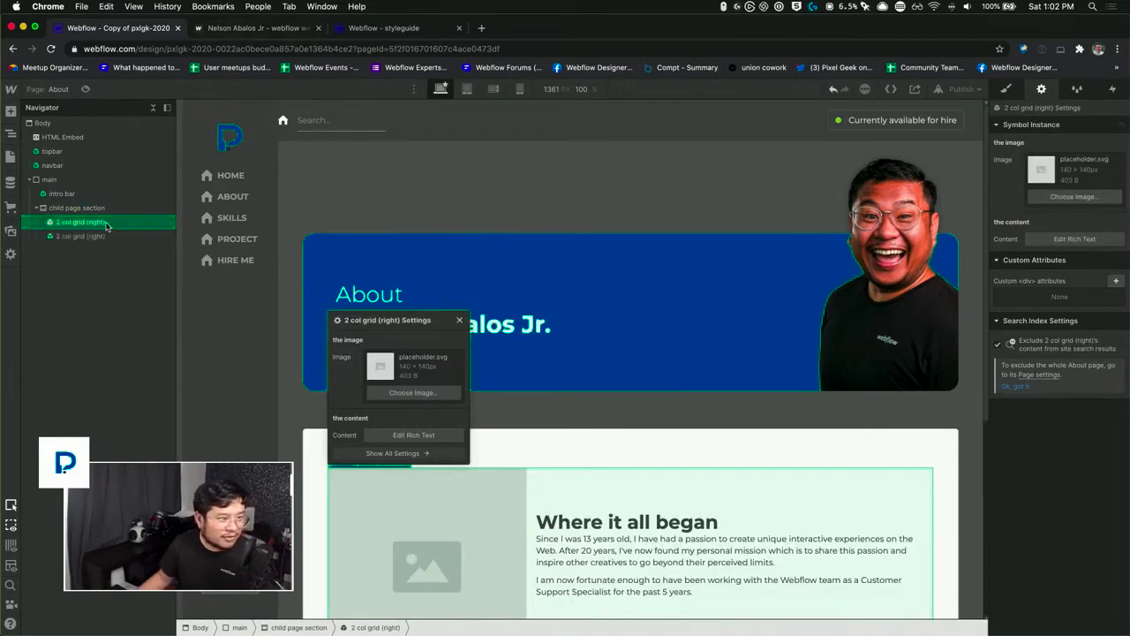
scroll(580, 491, down, 3)
scroll(582, 491, up, 2)
scroll(581, 490, down, 2)
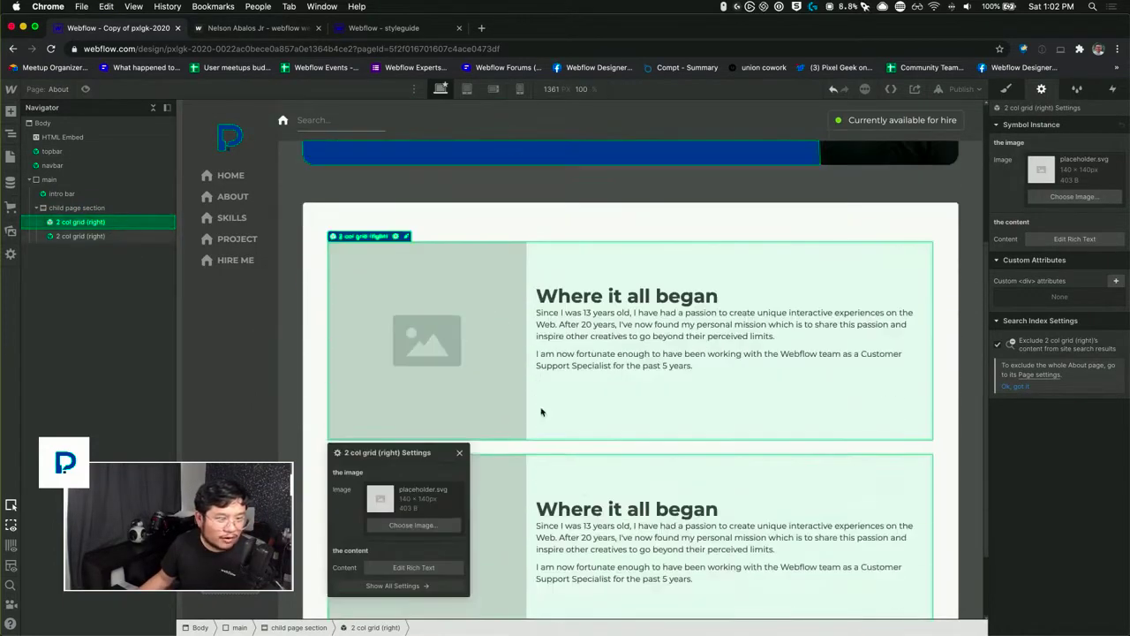
click(458, 455)
scroll(459, 451, up, 1)
scroll(461, 452, up, 2)
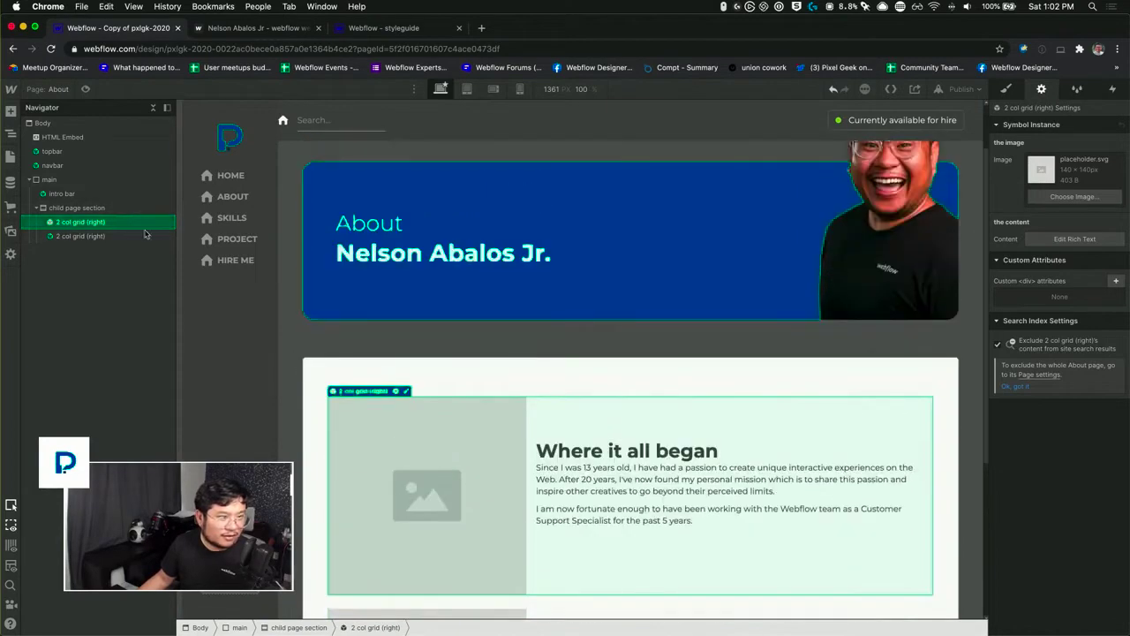
Step: Add the "2 col grid (left)" symbol to the child page section and place it between the two "2 col grid (right)" instances
click(100, 209)
key(super+e)
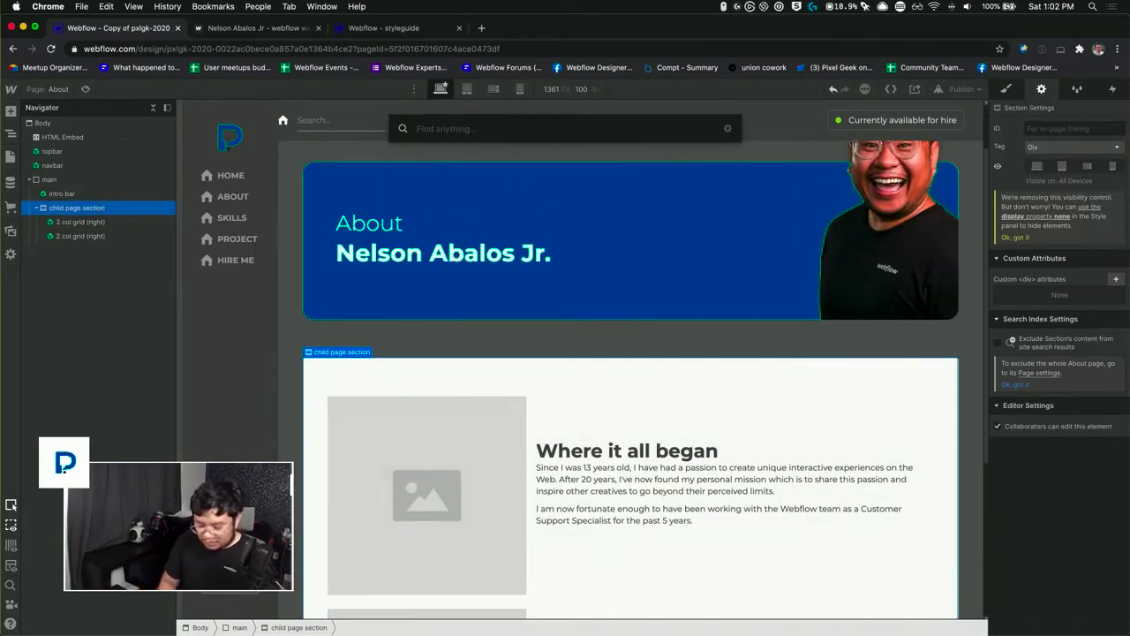
text(2 col lef)
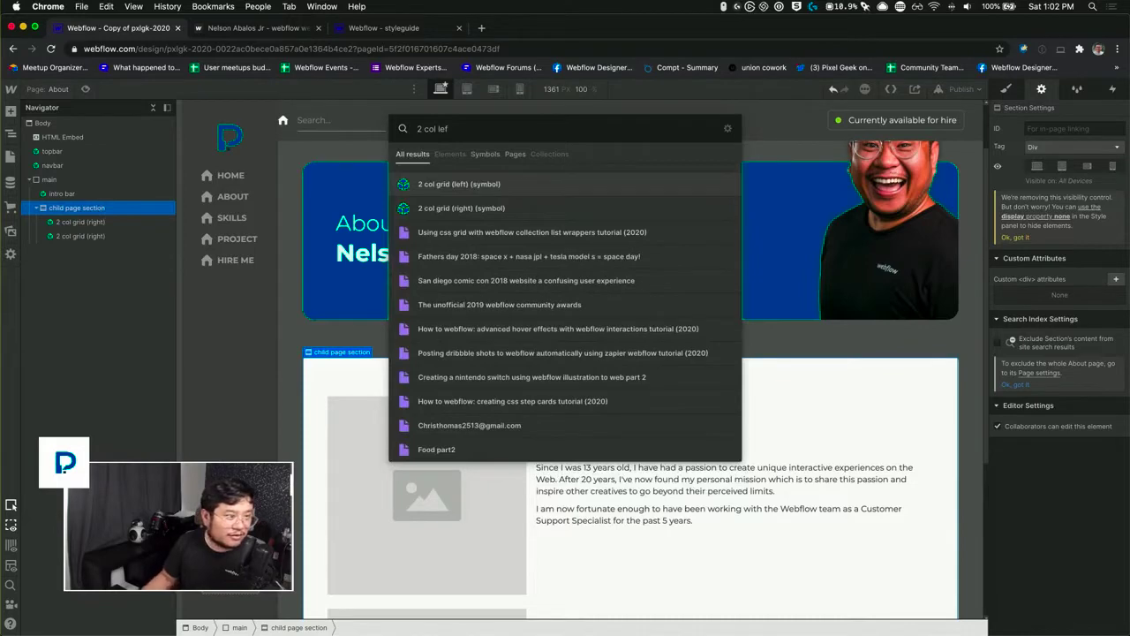
key(Return)
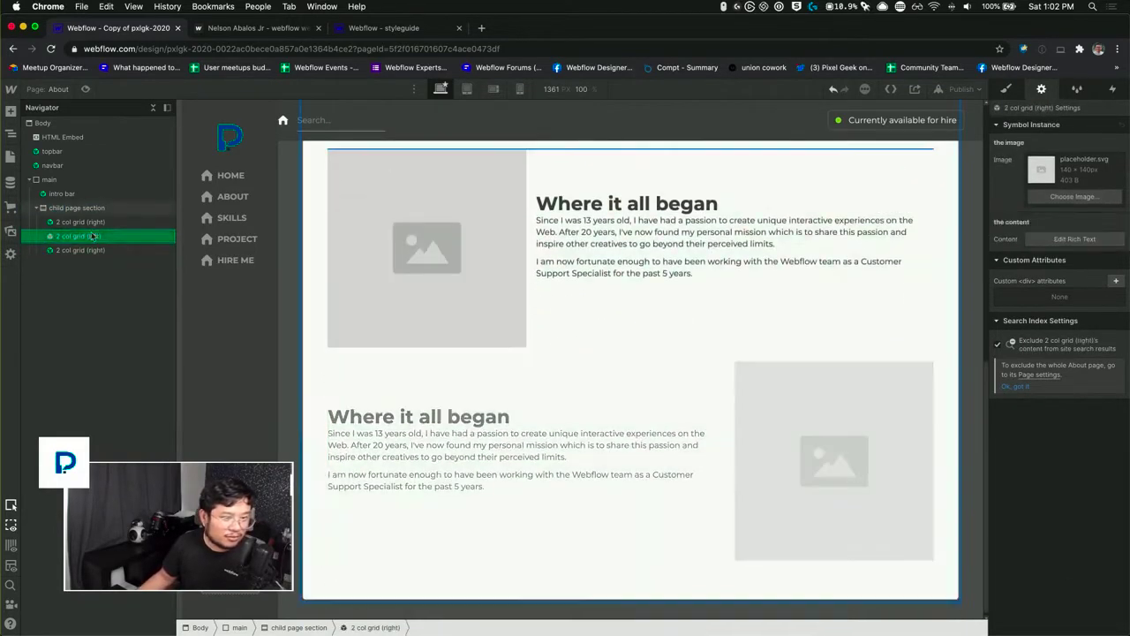
drag(92, 236, 92, 236)
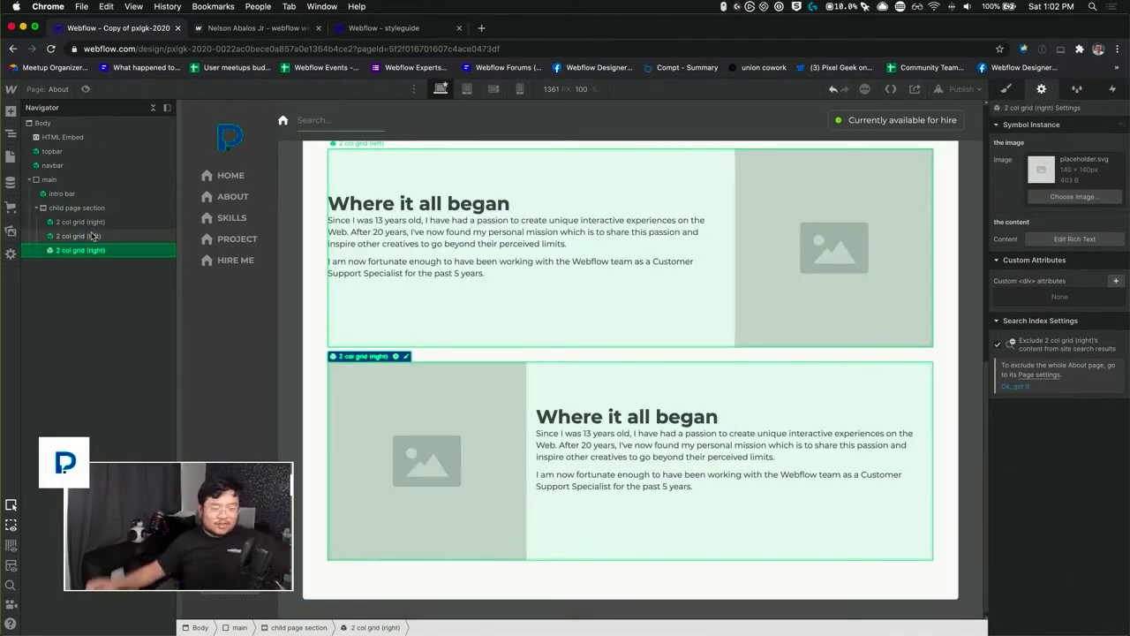
right_click(94, 234)
click(137, 239)
scroll(595, 270, up, 2)
click(598, 334)
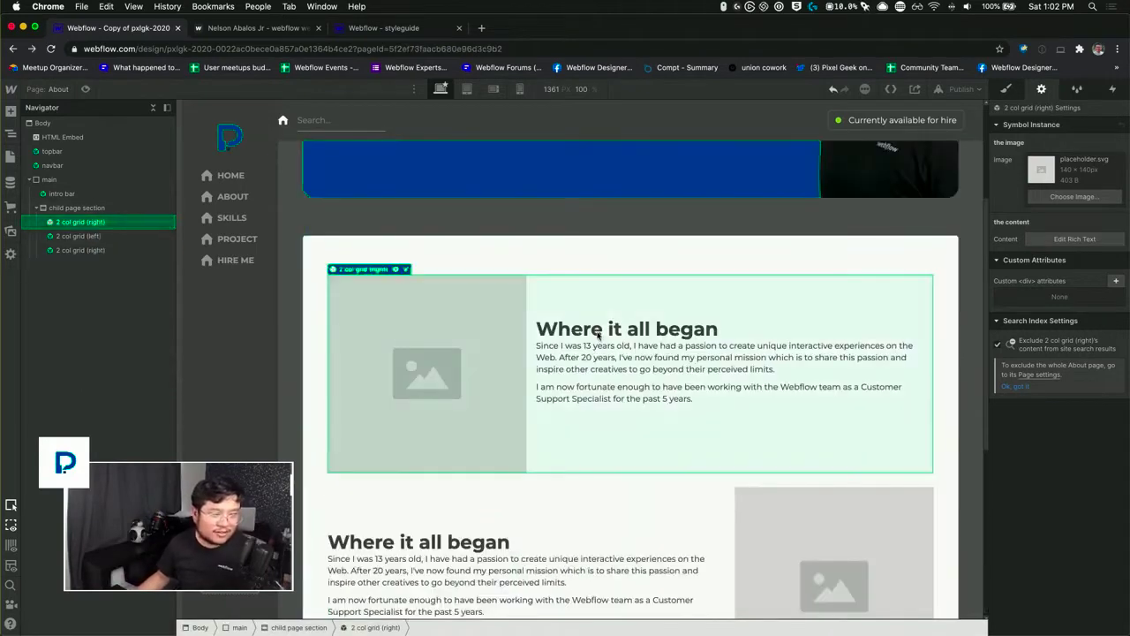
double_click(598, 336)
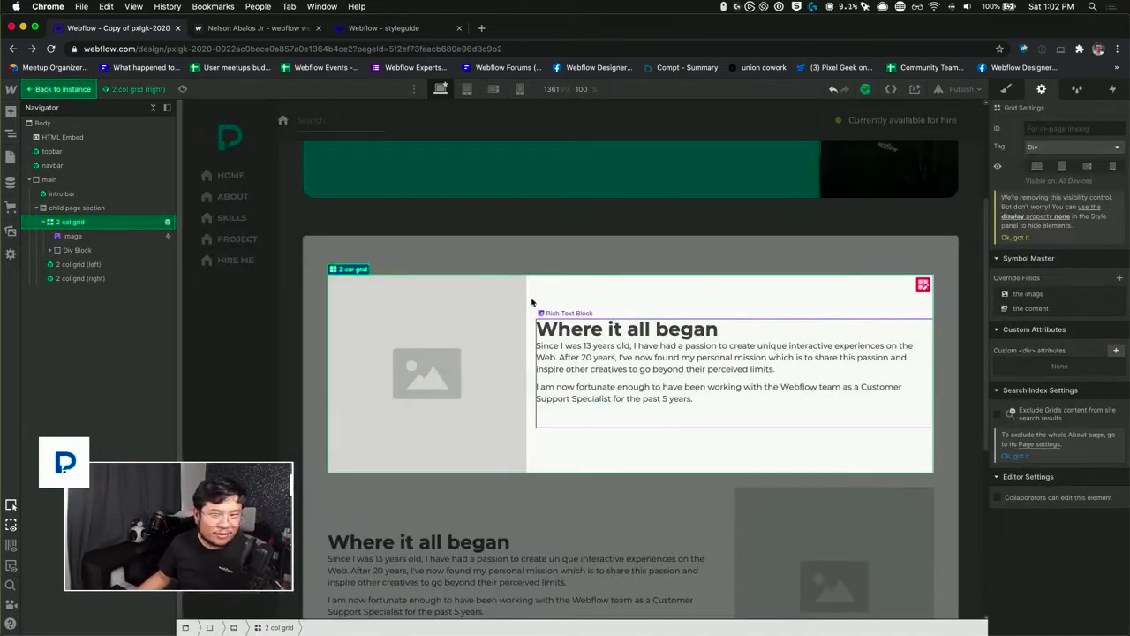
click(501, 275)
click(501, 258)
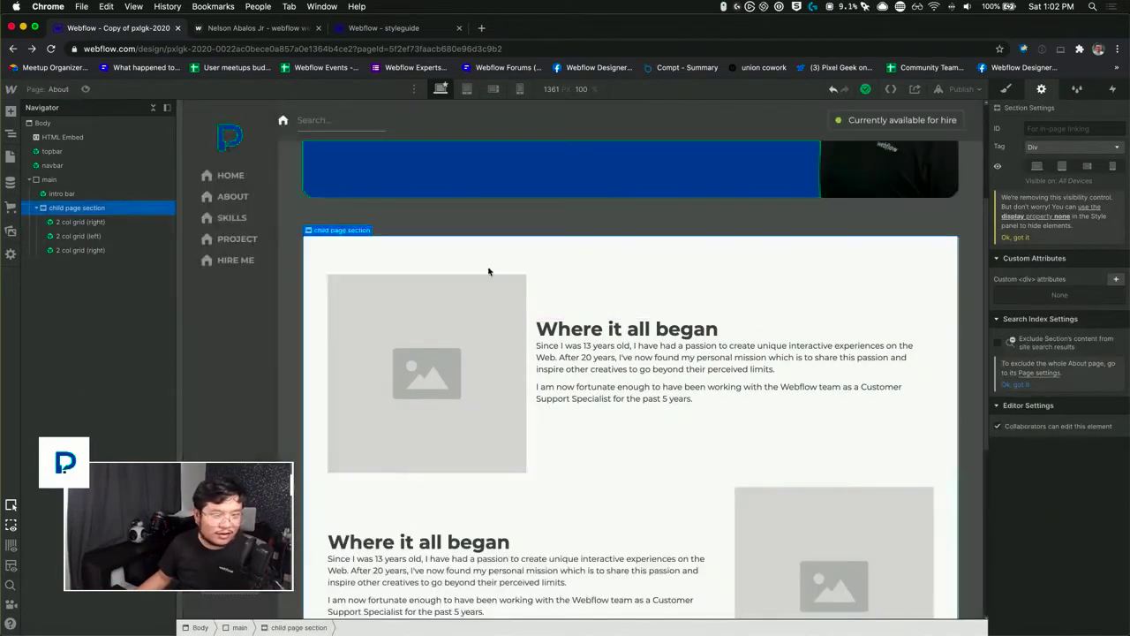
click(669, 359)
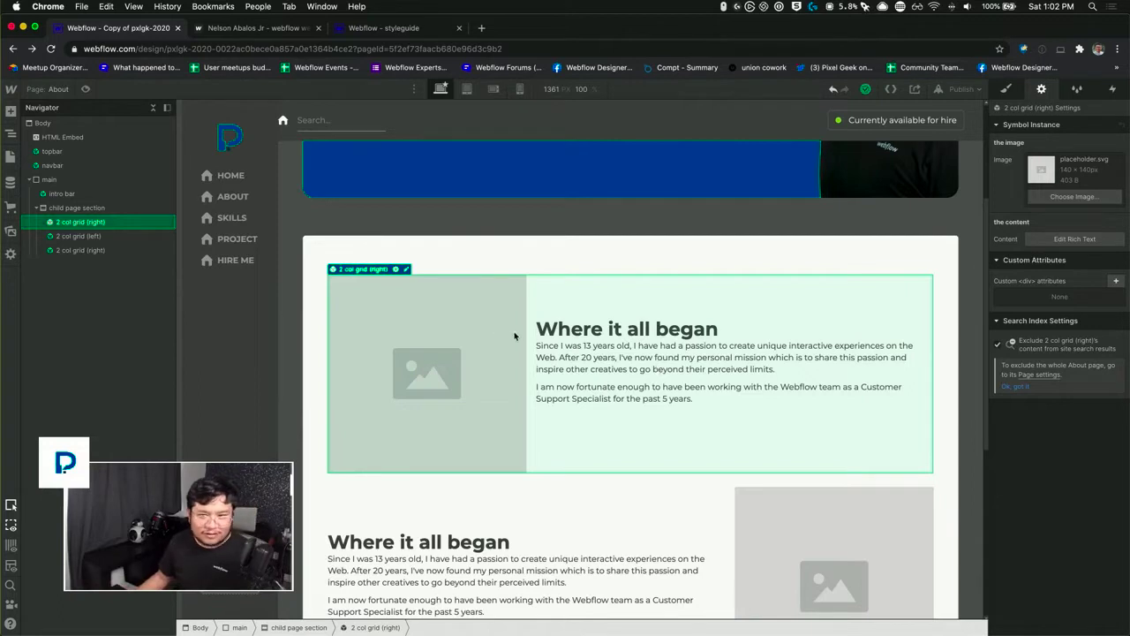
click(1074, 238)
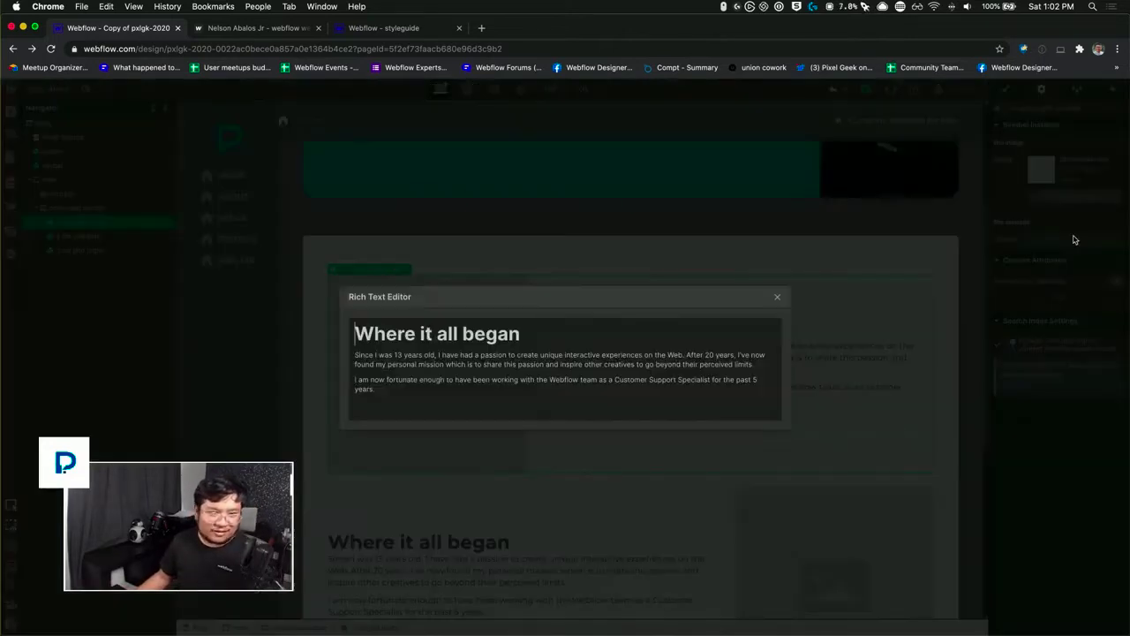
drag(396, 391, 348, 366)
click(390, 393)
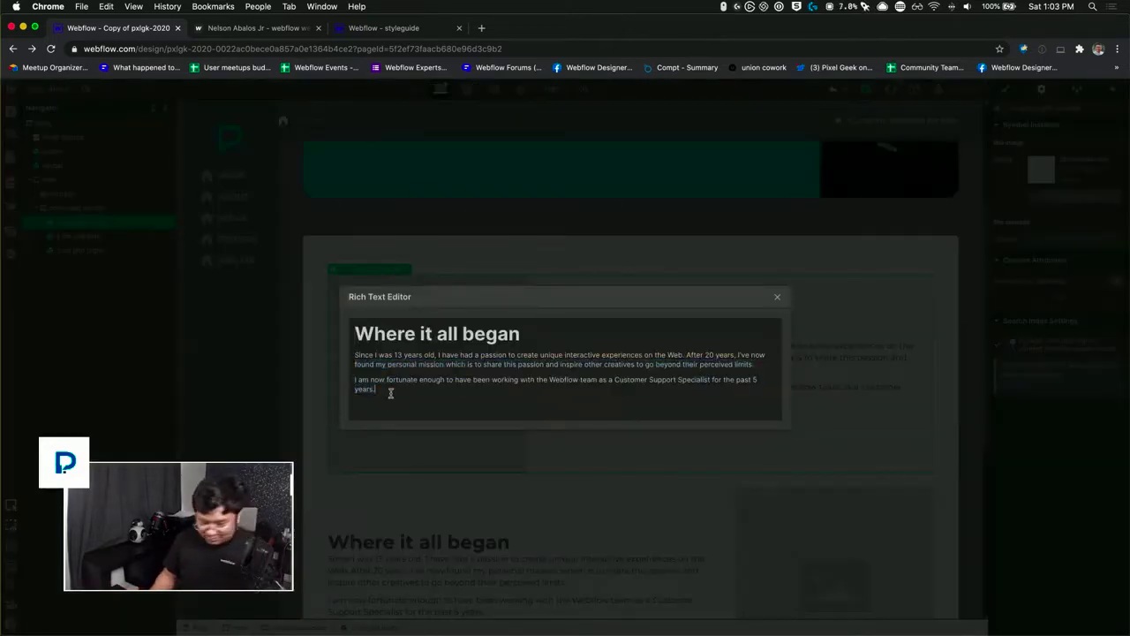
key(Return)
key(BackSpace)
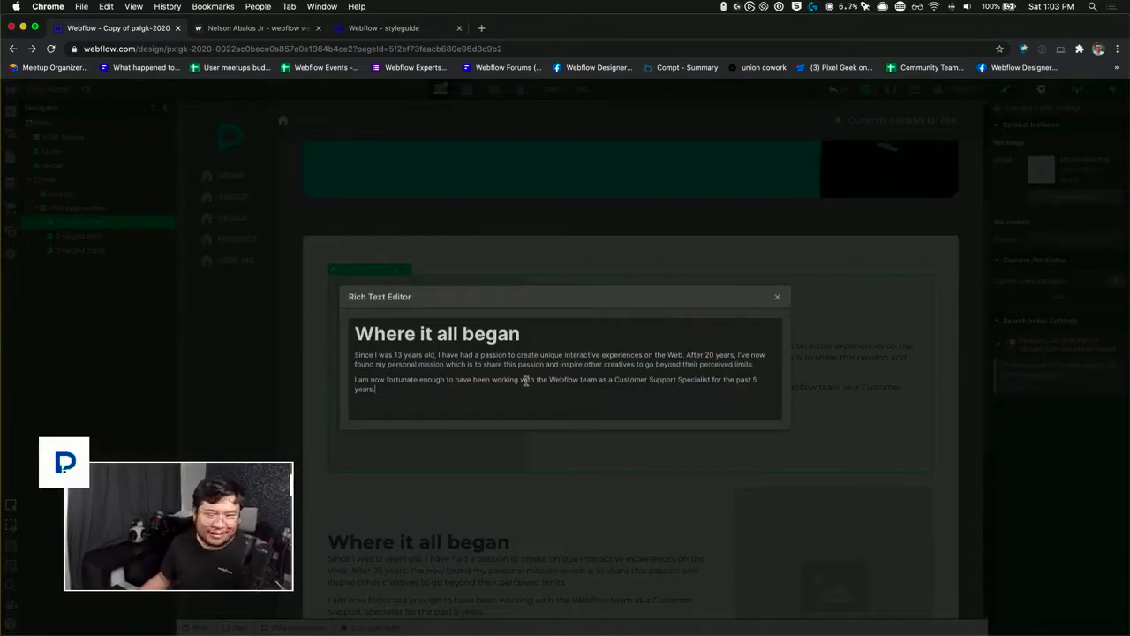
click(777, 296)
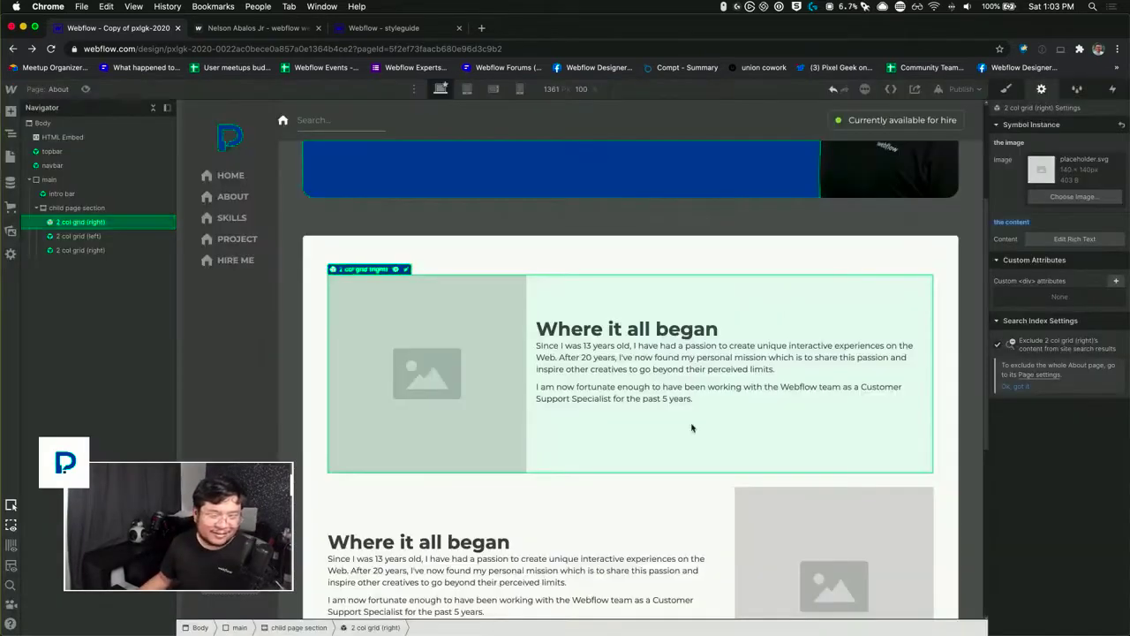
Step: Replace the heading in the "2 col grid (left)" instance's rich text content with "Yea"
click(512, 553)
click(1066, 160)
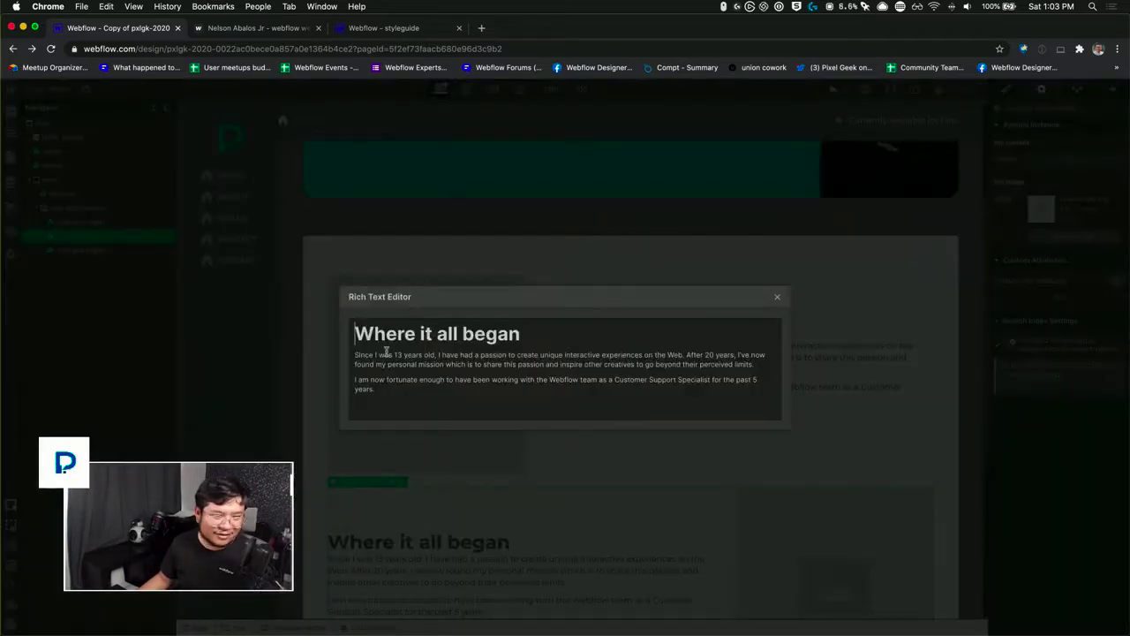
drag(521, 333, 291, 329)
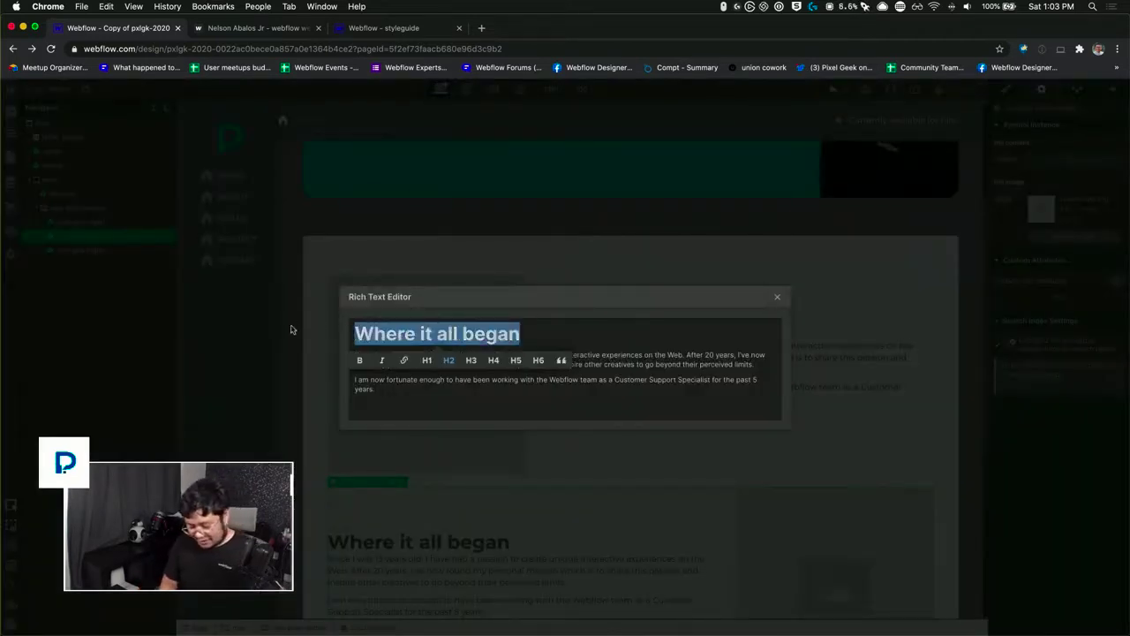
text(The)
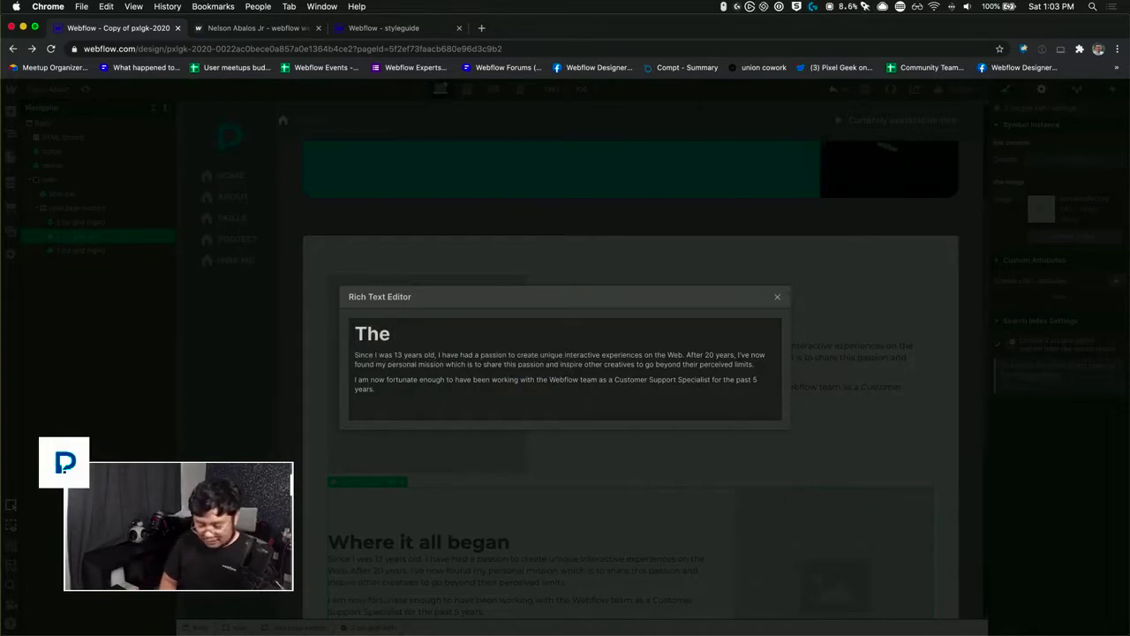
key(BackSpace)
key(BackSpace)
key(BackSpace)
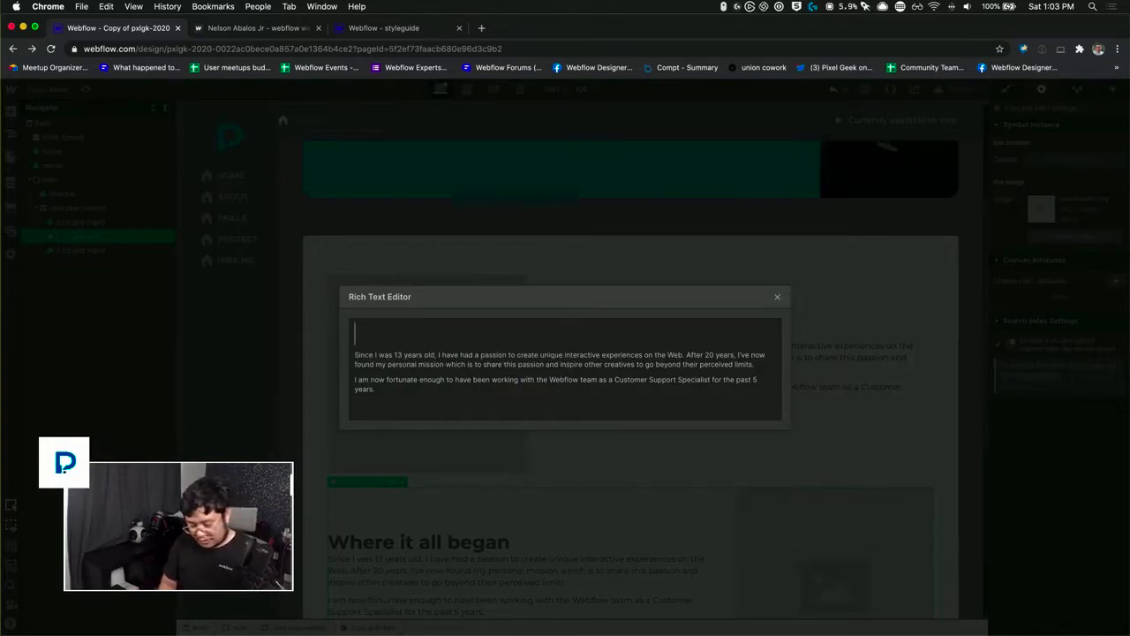
text(Where t)
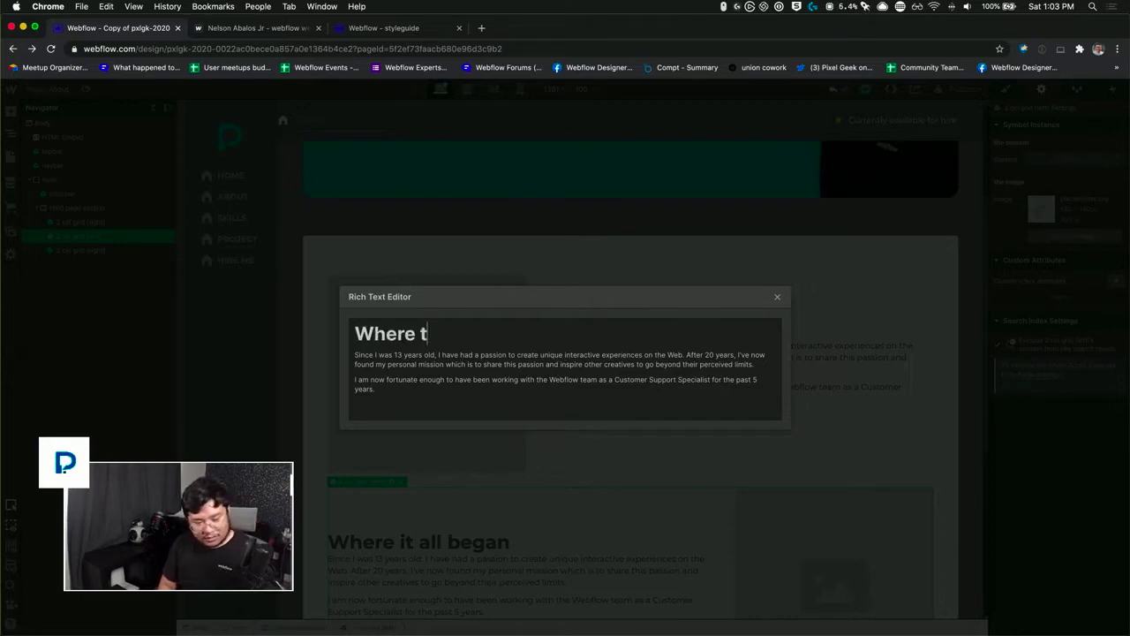
key(BackSpace)
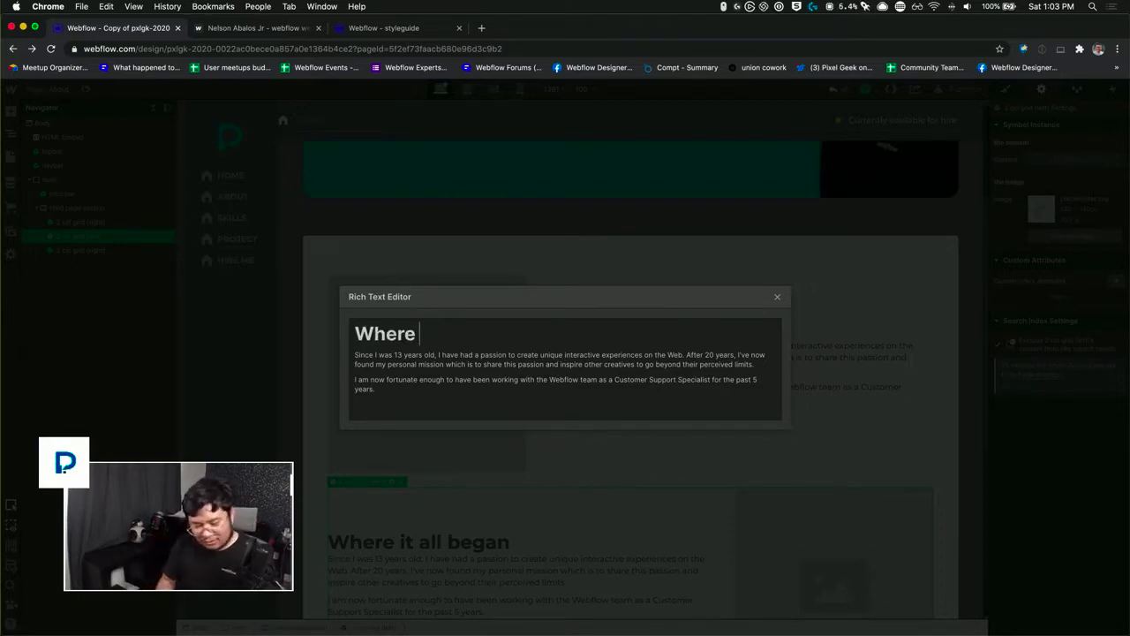
key(super+shift+Left)
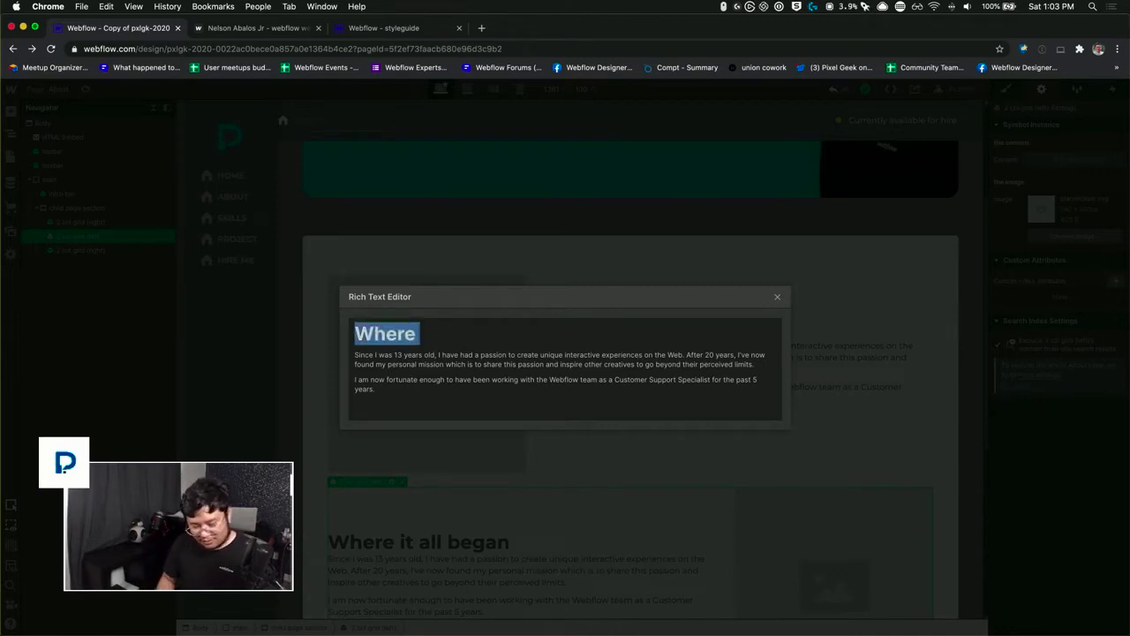
text(Yea)
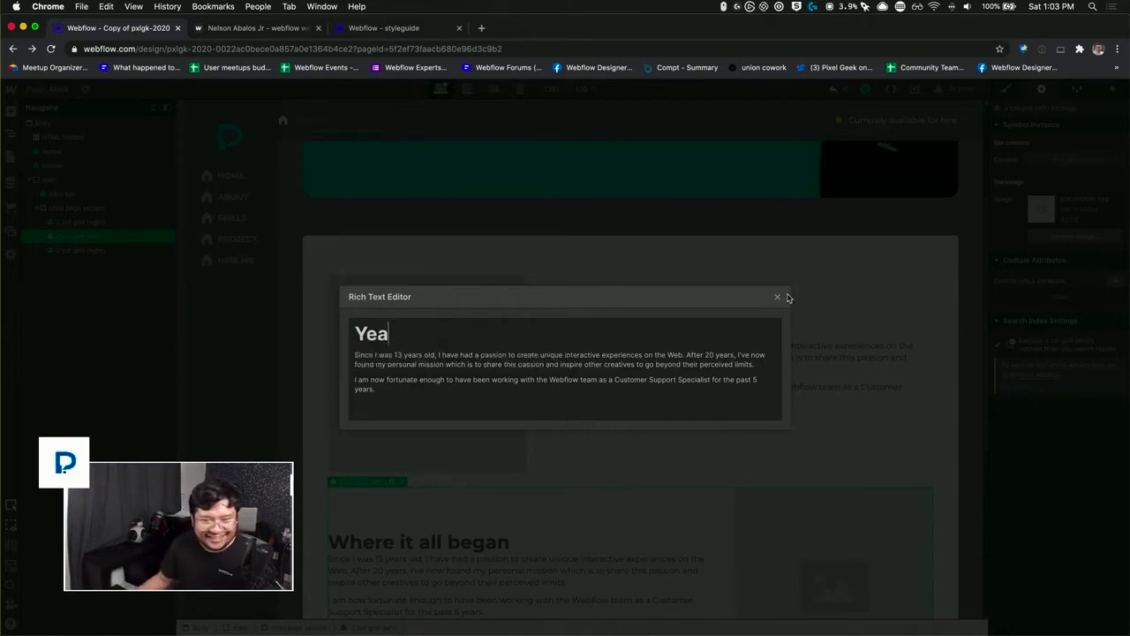
click(778, 296)
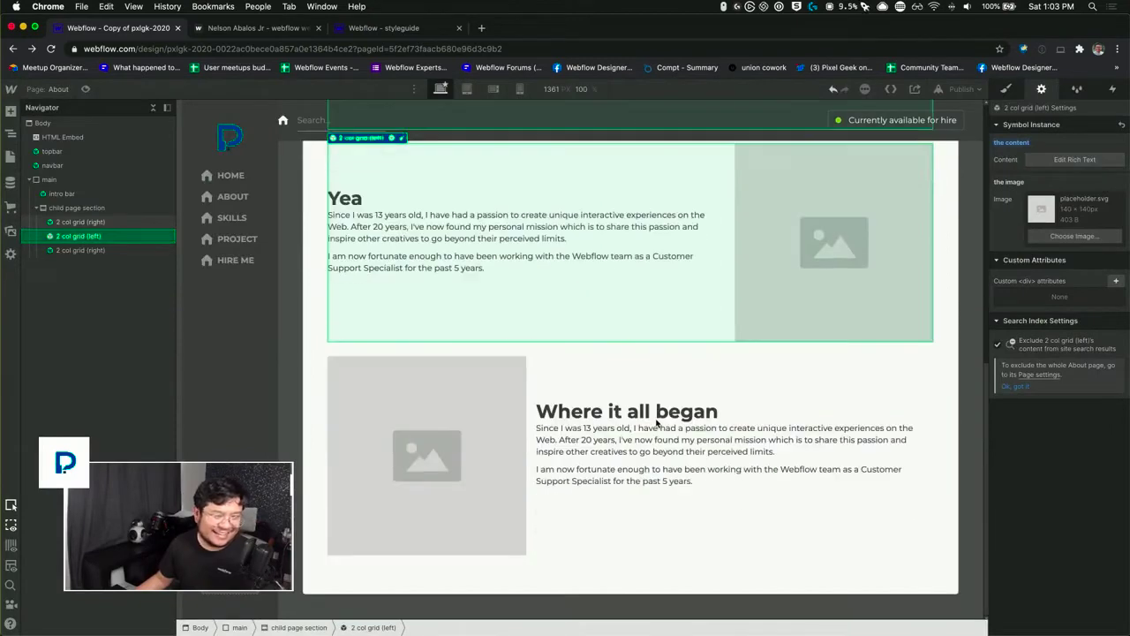
Step: Replace the heading in the last "2 col grid (right)" instance's rich text content with "The it became a personal mission"
click(651, 434)
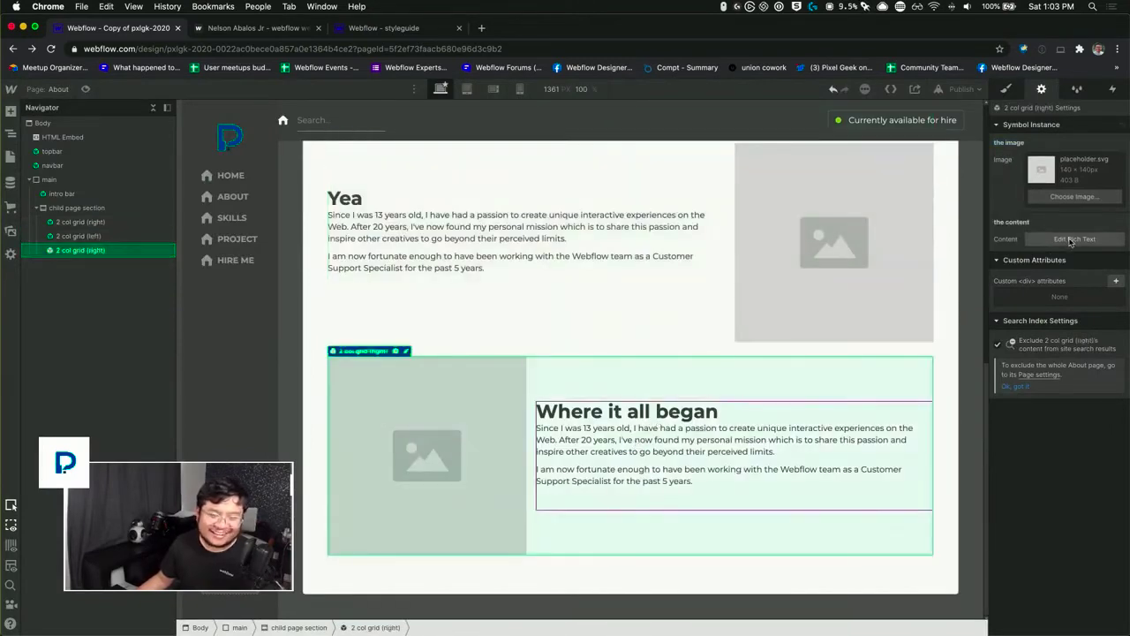
click(1066, 239)
drag(521, 336, 424, 334)
drag(276, 329, 276, 330)
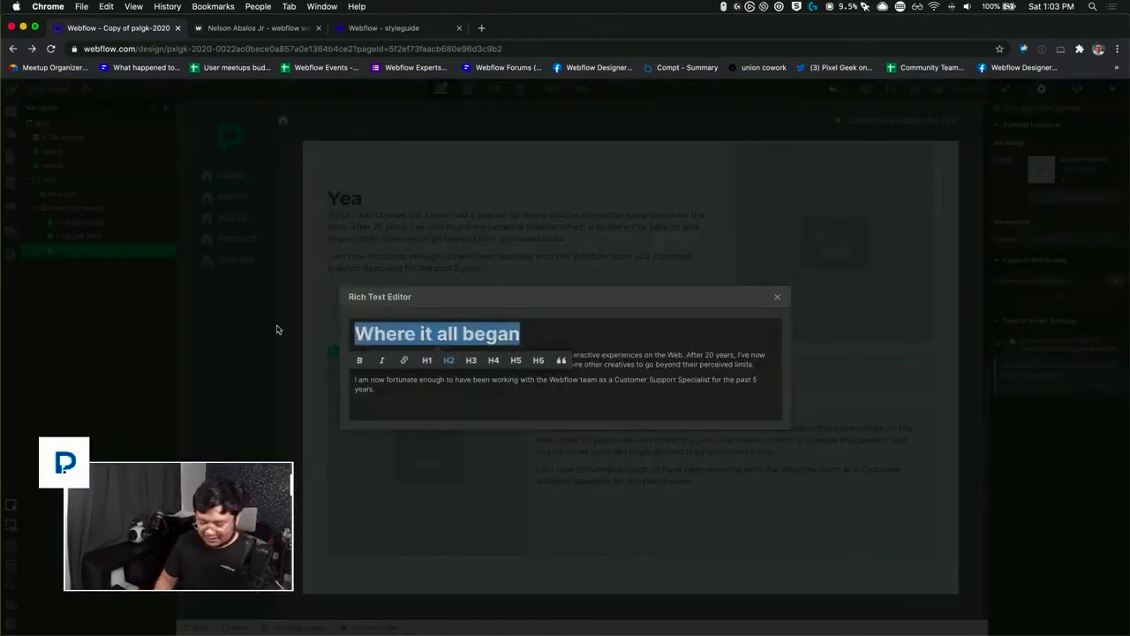
text(The it c)
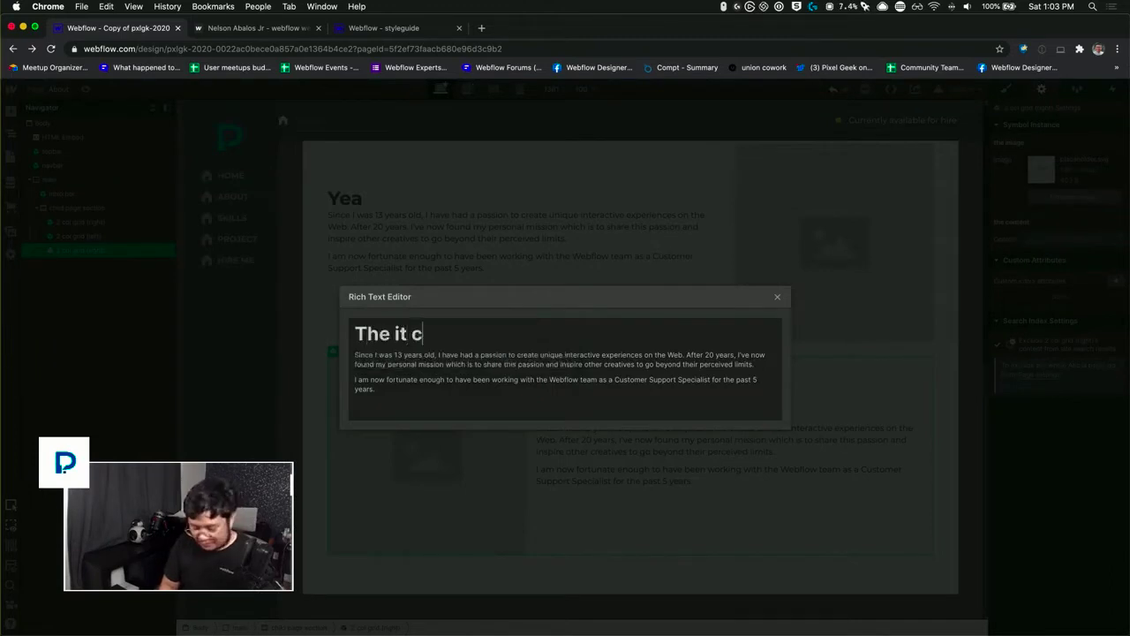
key(BackSpace)
text(beca)
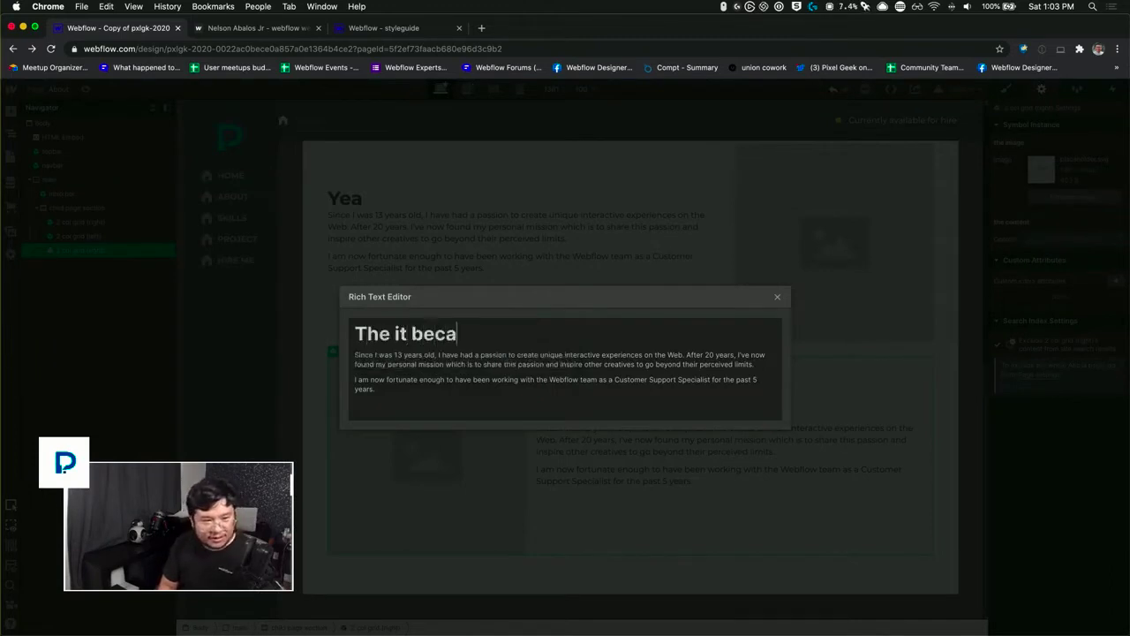
text(me a personal mission)
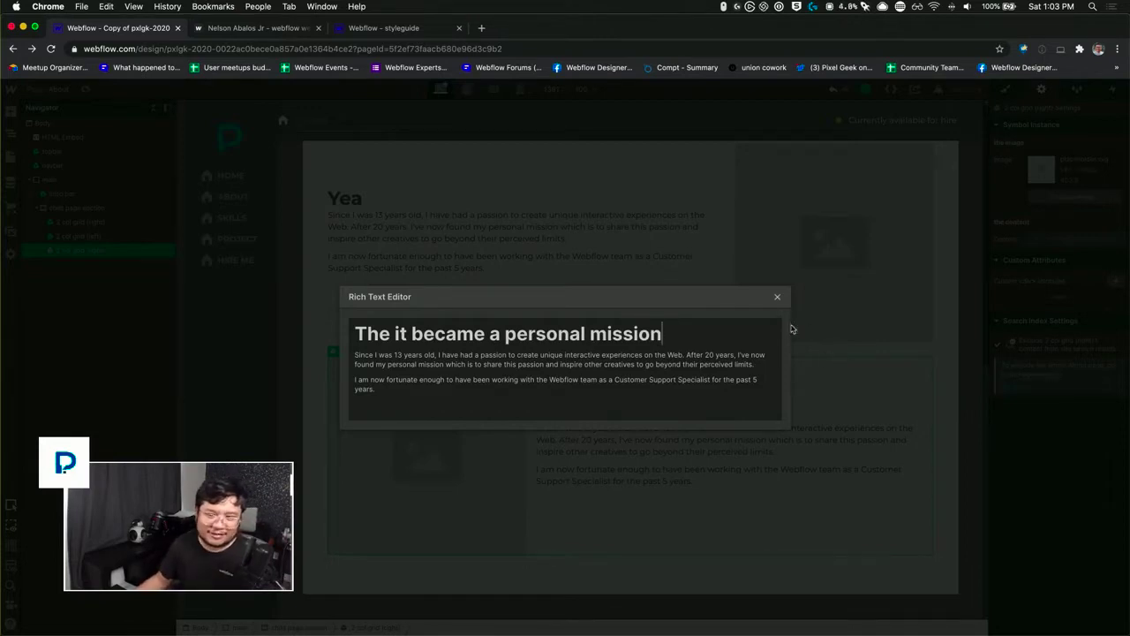
click(842, 381)
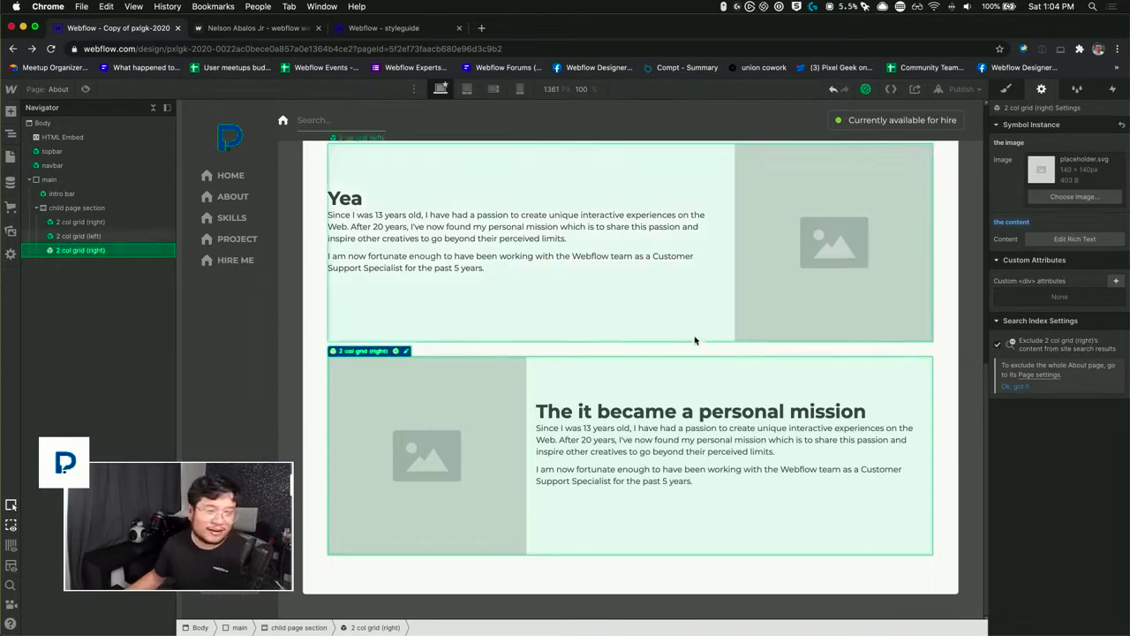
scroll(694, 335, up, 5)
scroll(694, 340, down, 4)
scroll(694, 340, down, 3)
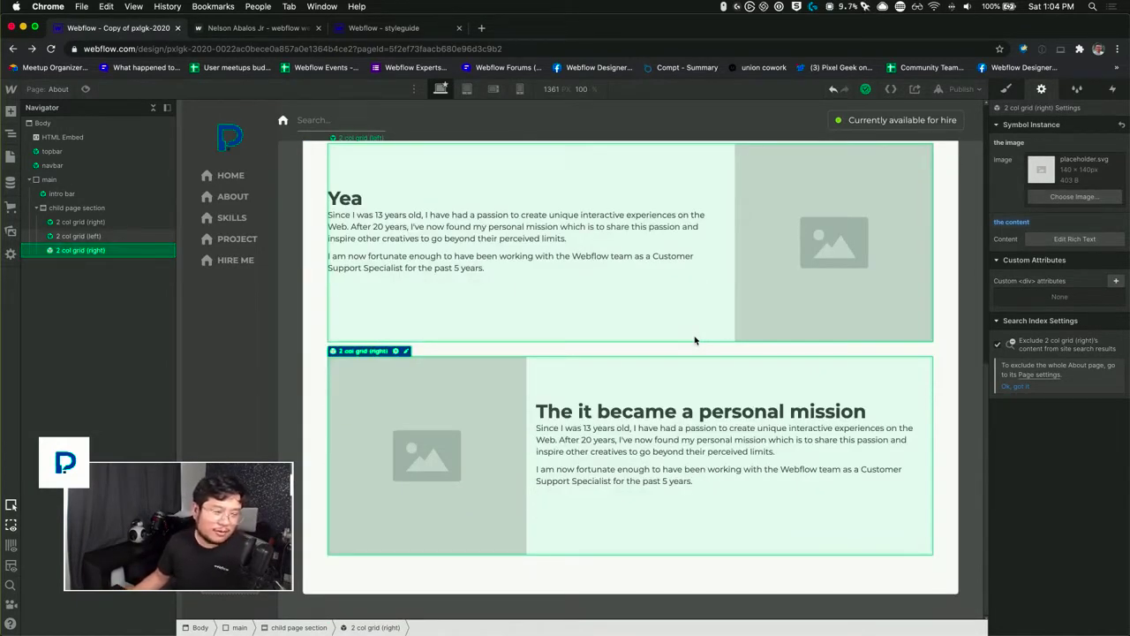
click(297, 431)
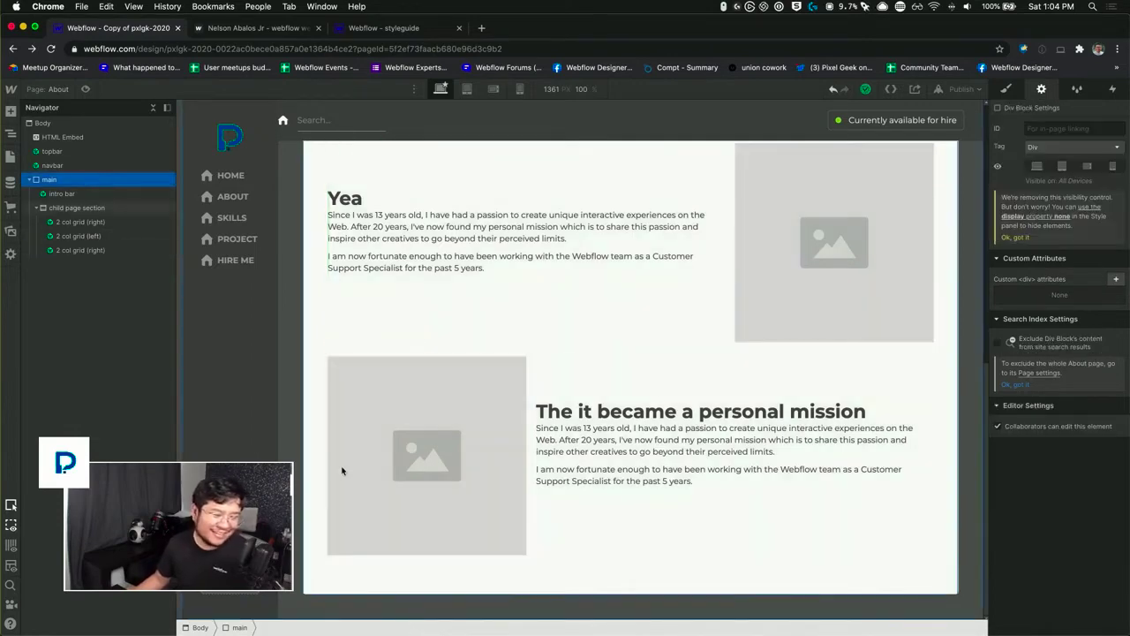
scroll(365, 492, up, 6)
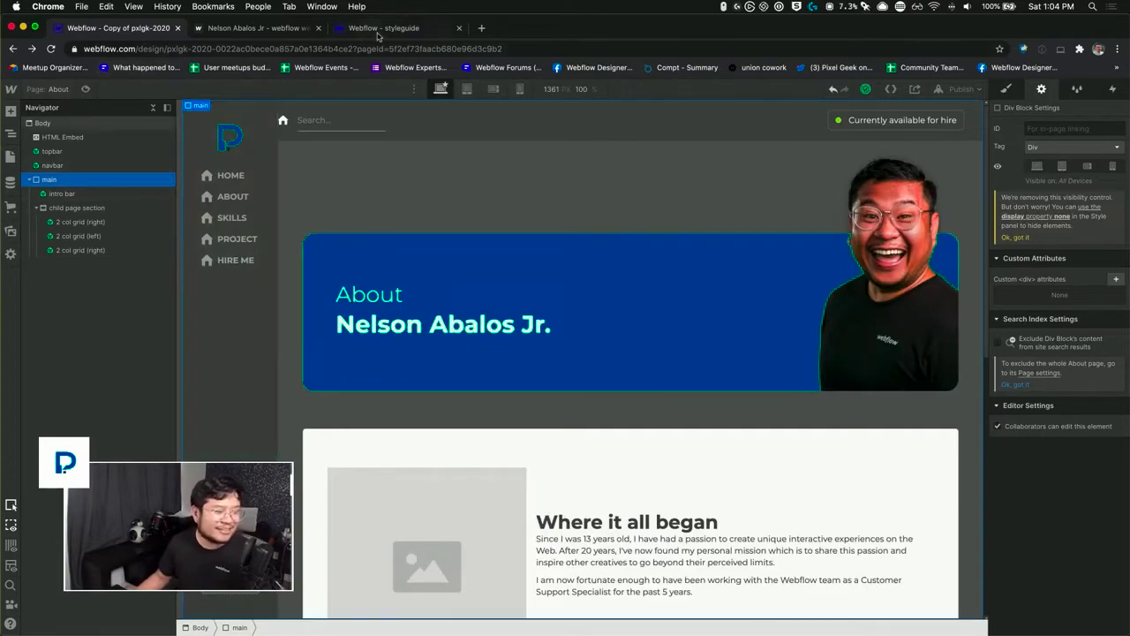
Step: Switch to the "pxlgk 2020" document in Google Docs and look through its page copy, project notes and sitemap
key(ctrl+Up)
click(349, 215)
click(508, 374)
scroll(498, 406, down, 1)
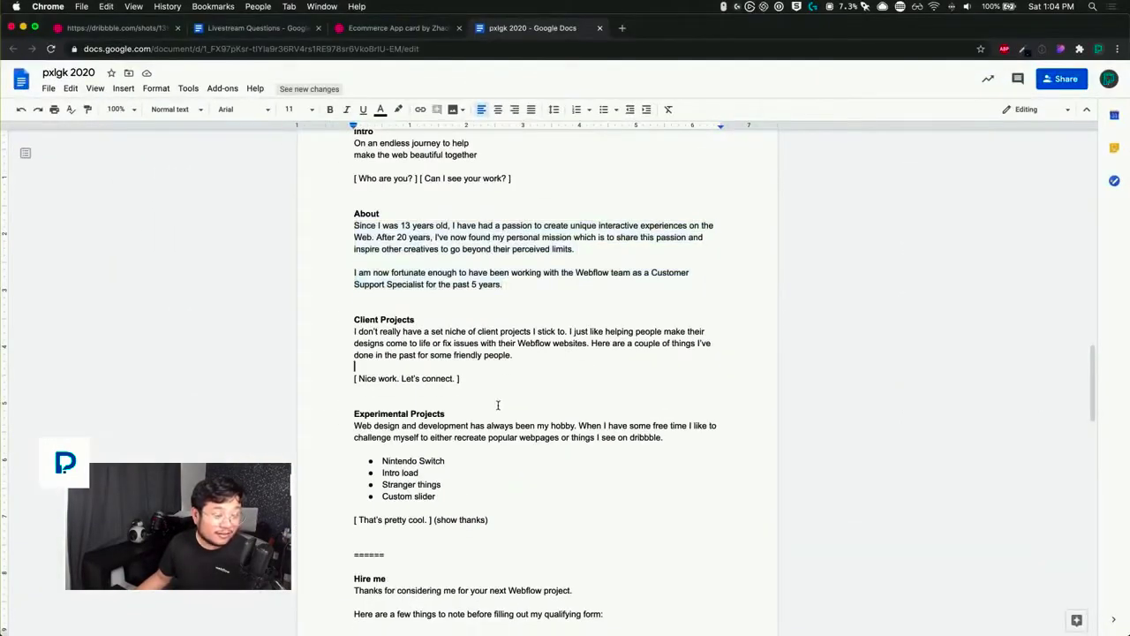
scroll(498, 406, down, 10)
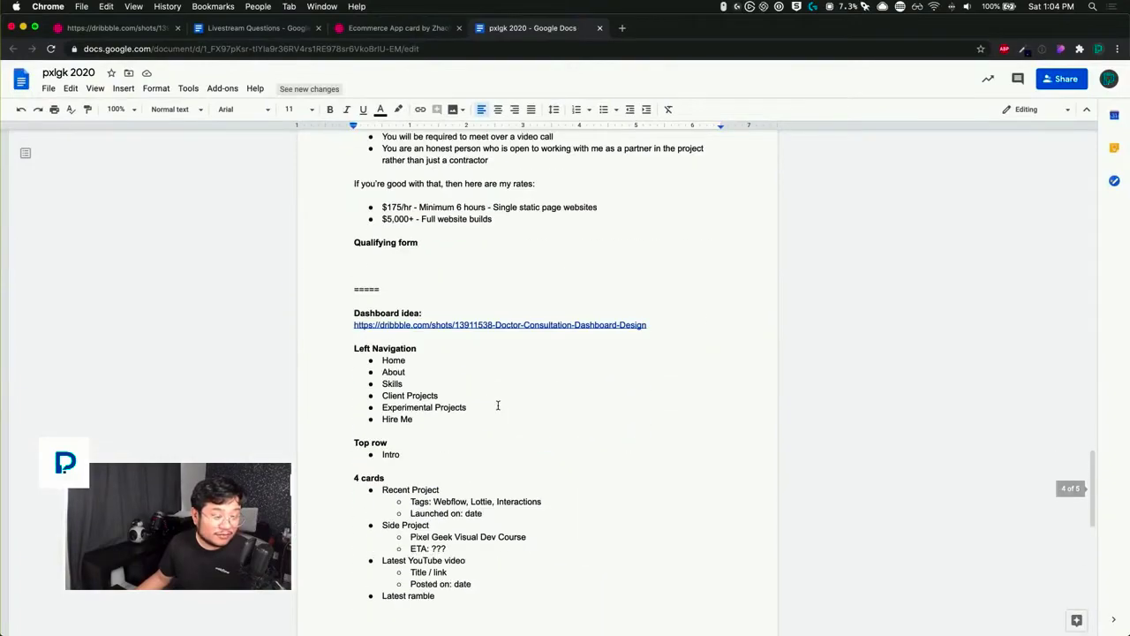
scroll(498, 406, down, 5)
scroll(498, 405, up, 15)
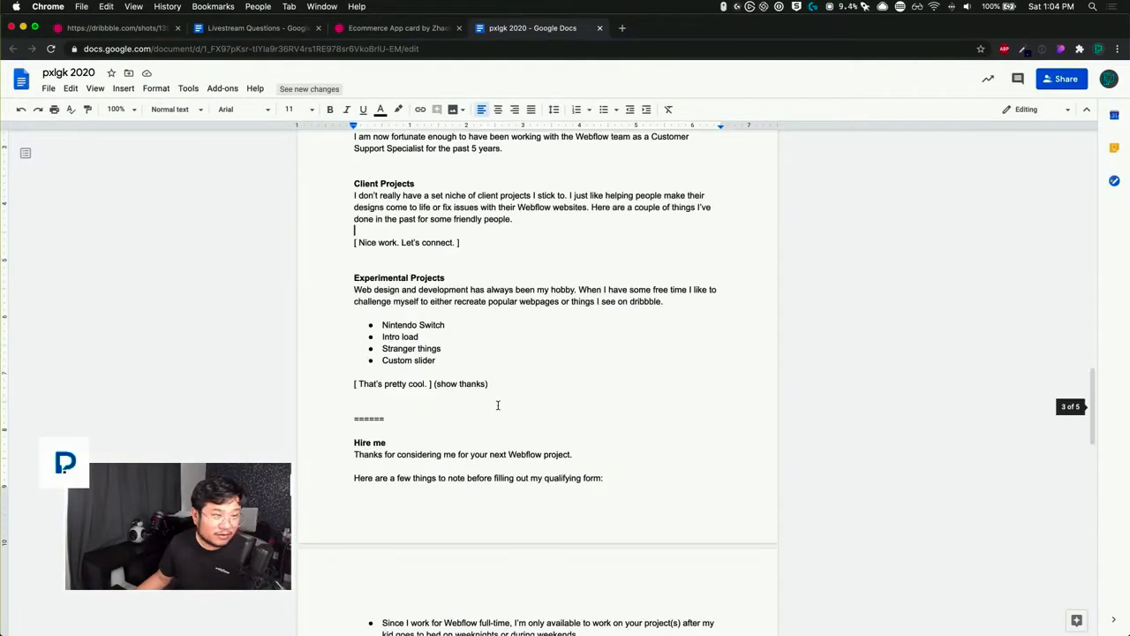
scroll(498, 405, up, 15)
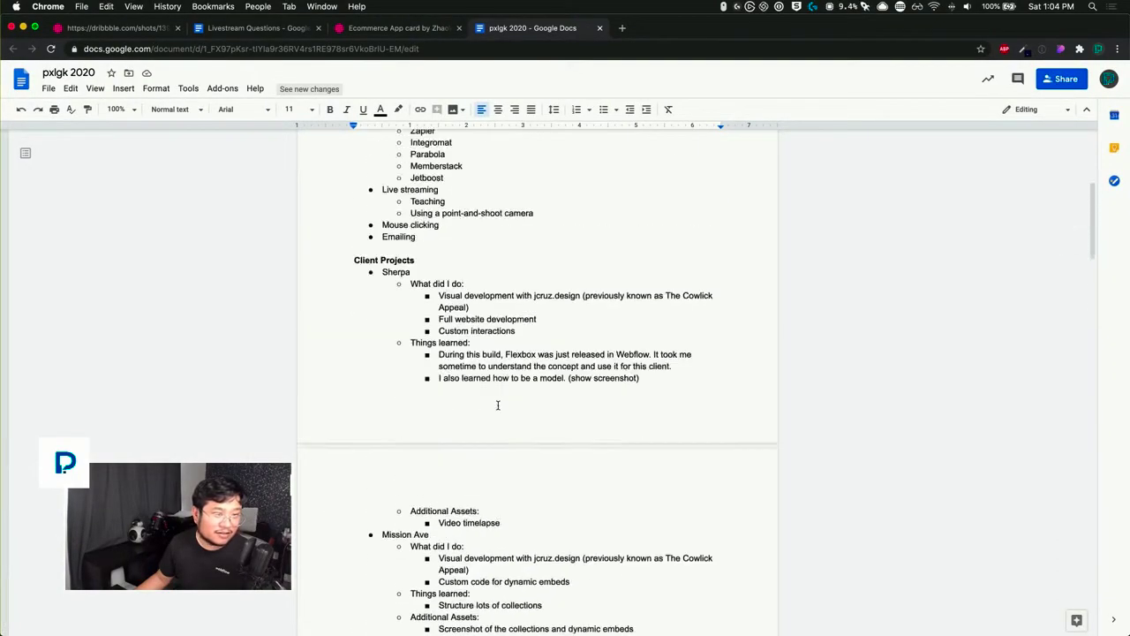
scroll(498, 406, up, 5)
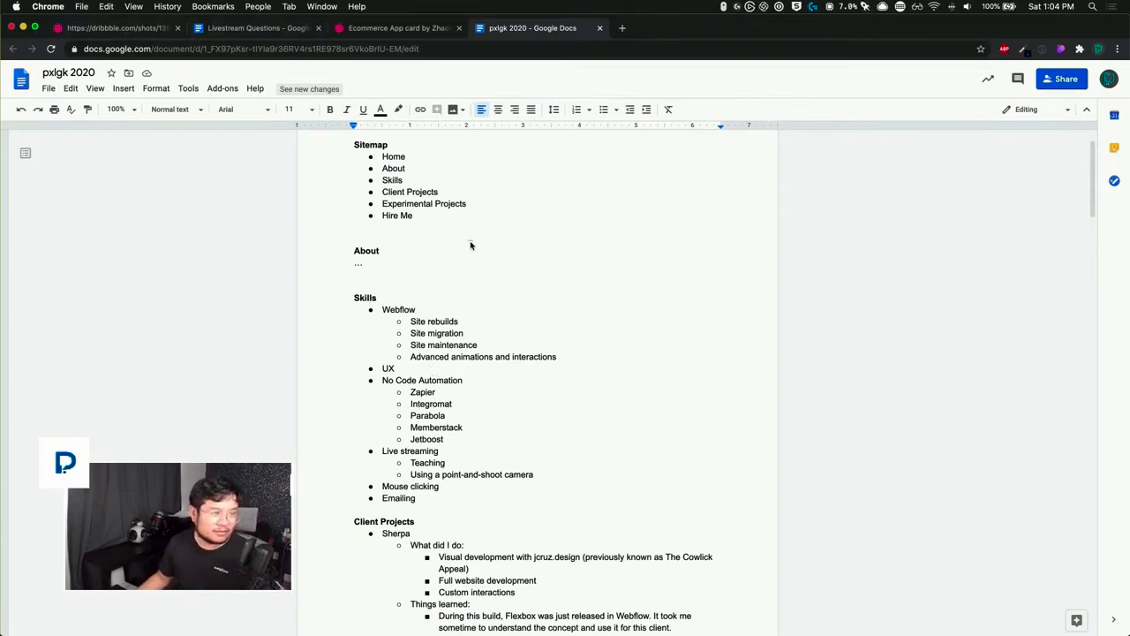
Step: Return to the Webflow Designer and duplicate the About page as a new page named "Skills"
key(ctrl+Up)
click(354, 308)
click(51, 88)
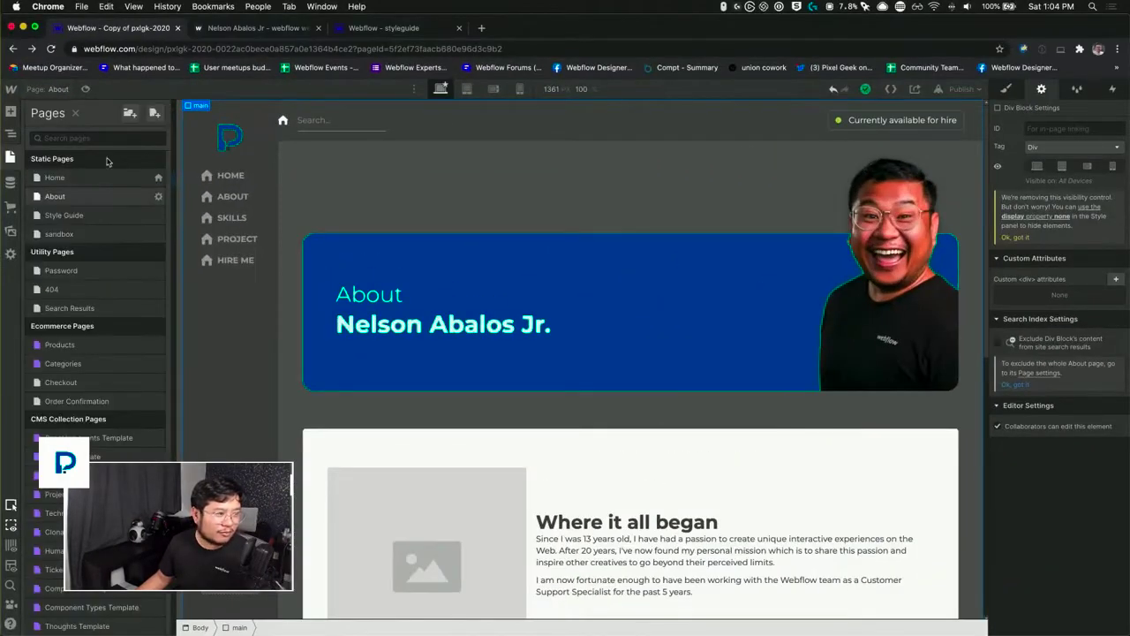
click(159, 197)
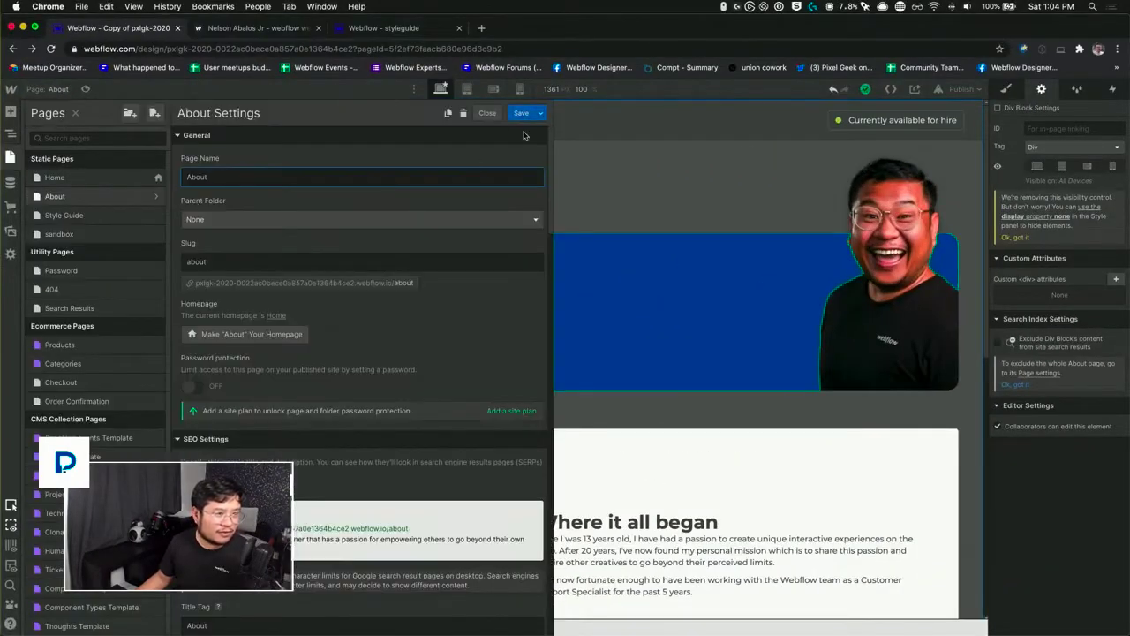
click(448, 113)
text(Skills)
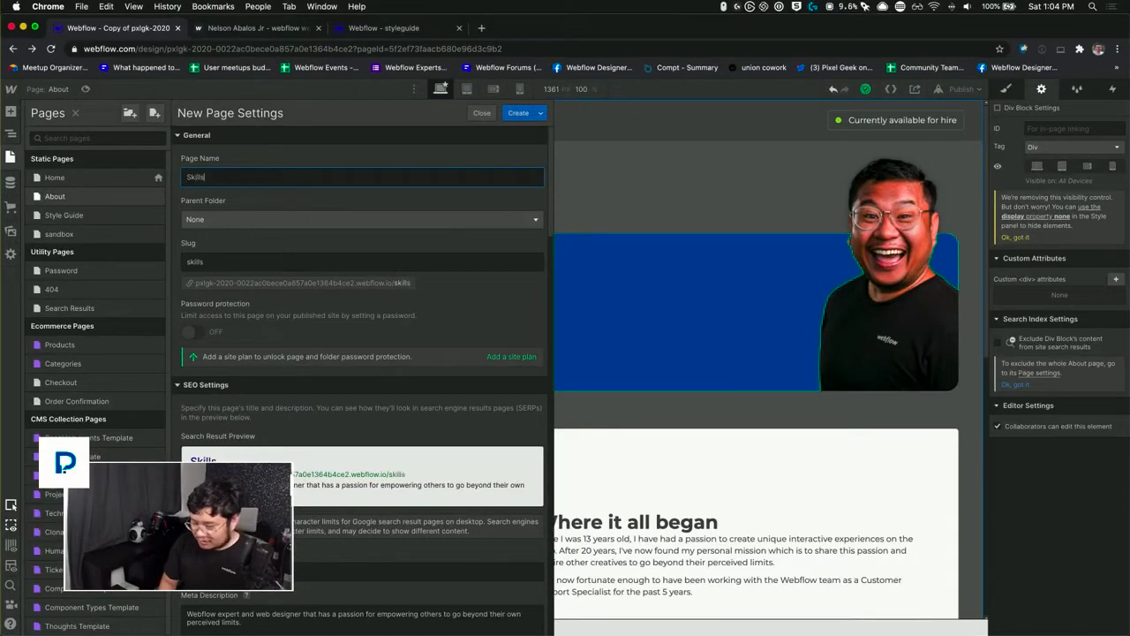
key(Return)
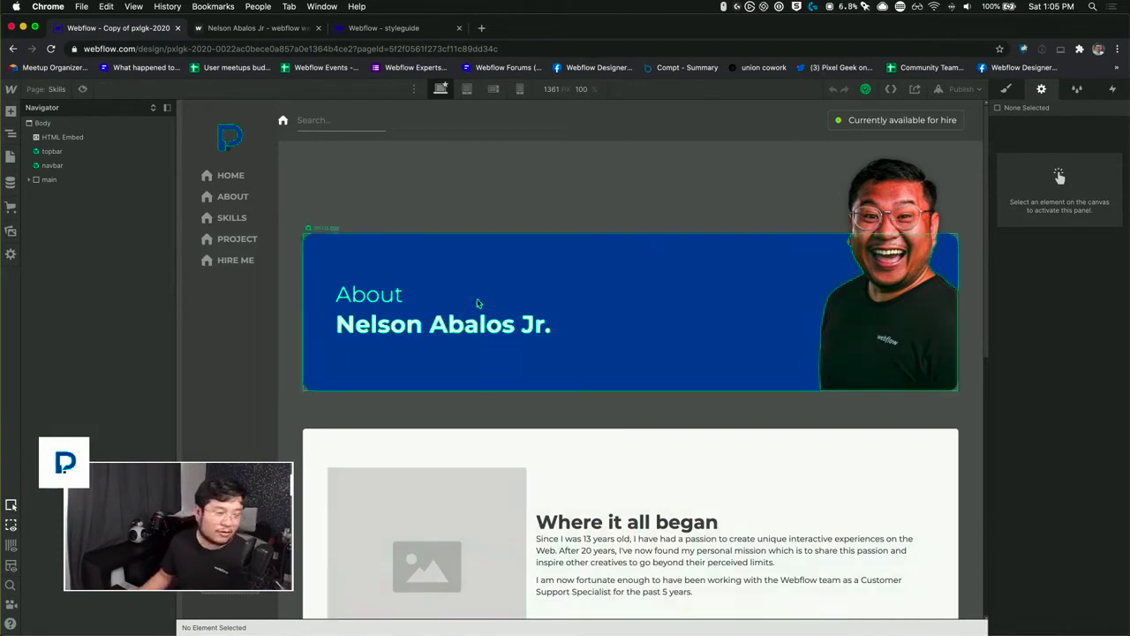
Step: Set the first line of the Skills page's intro bar to "Show me your"
click(405, 303)
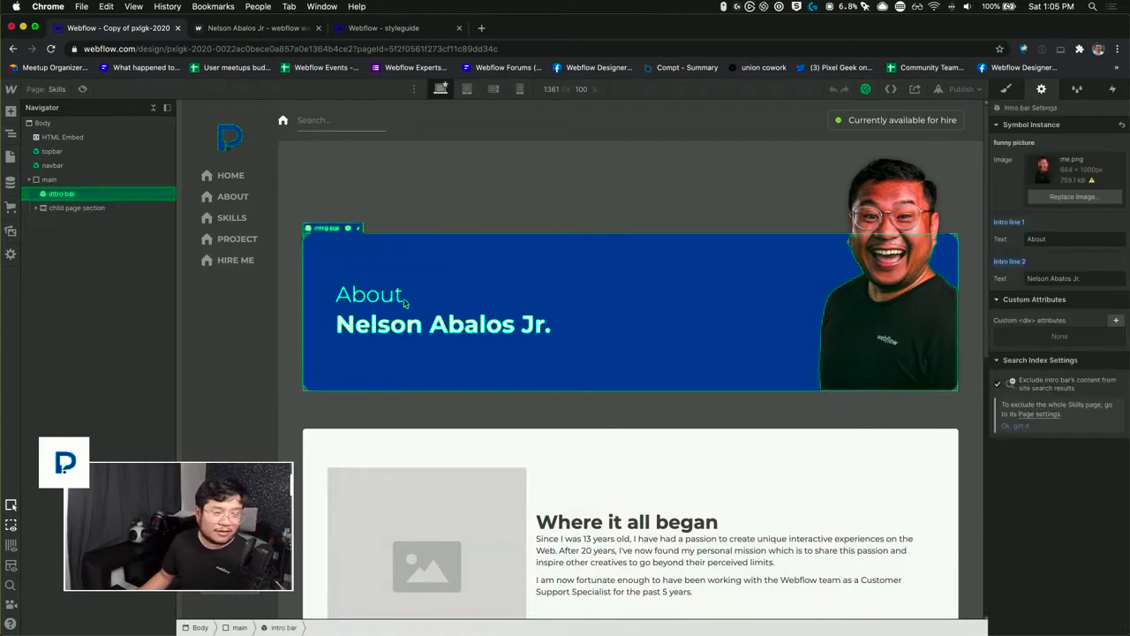
click(1059, 240)
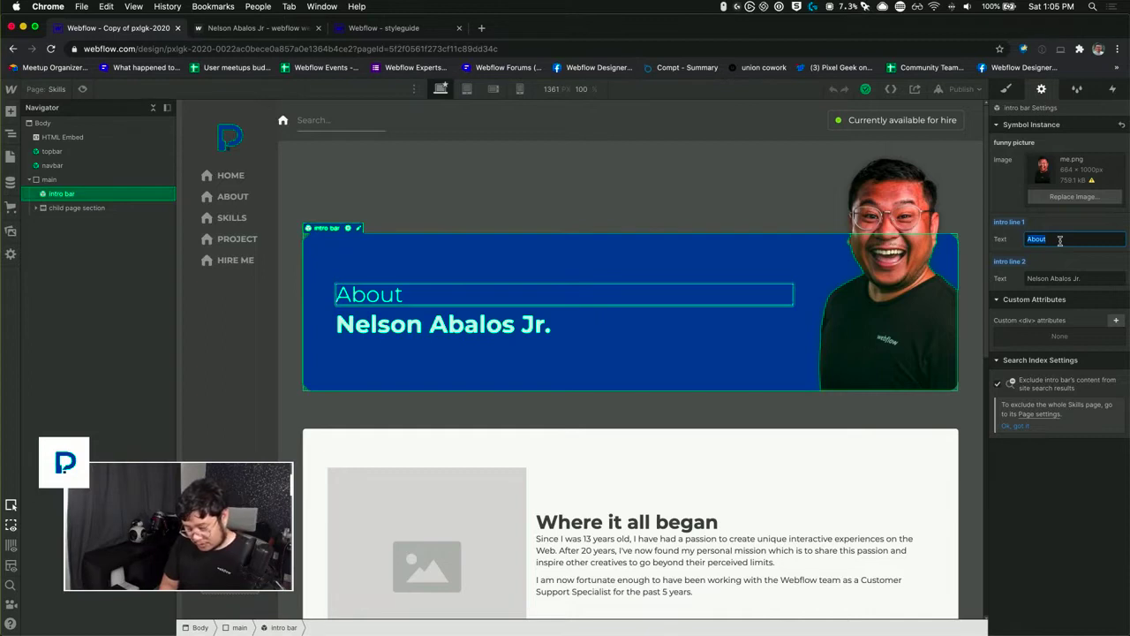
key(BackSpace)
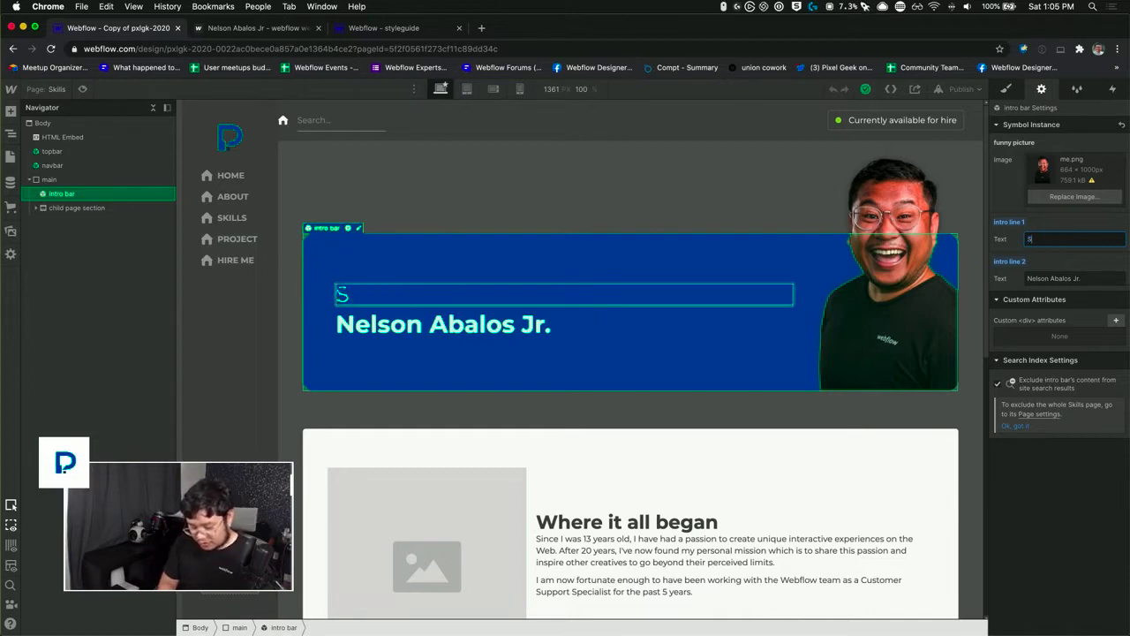
text(Show your)
key(BackSpace)
key(BackSpace)
key(BackSpace)
key(BackSpace)
key(BackSpace)
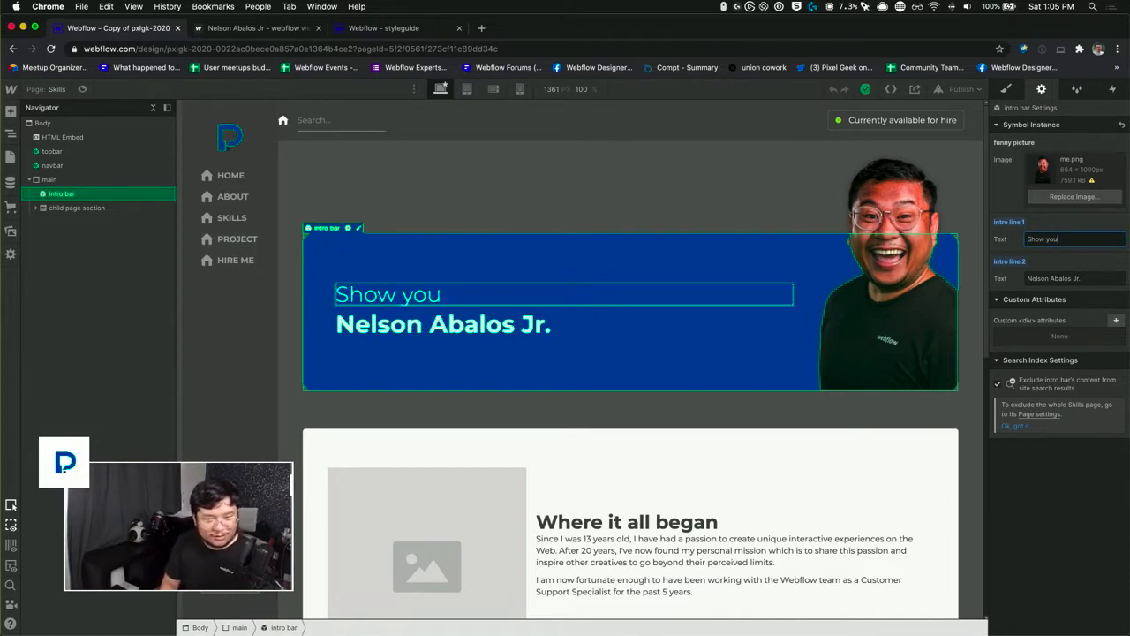
text(me your)
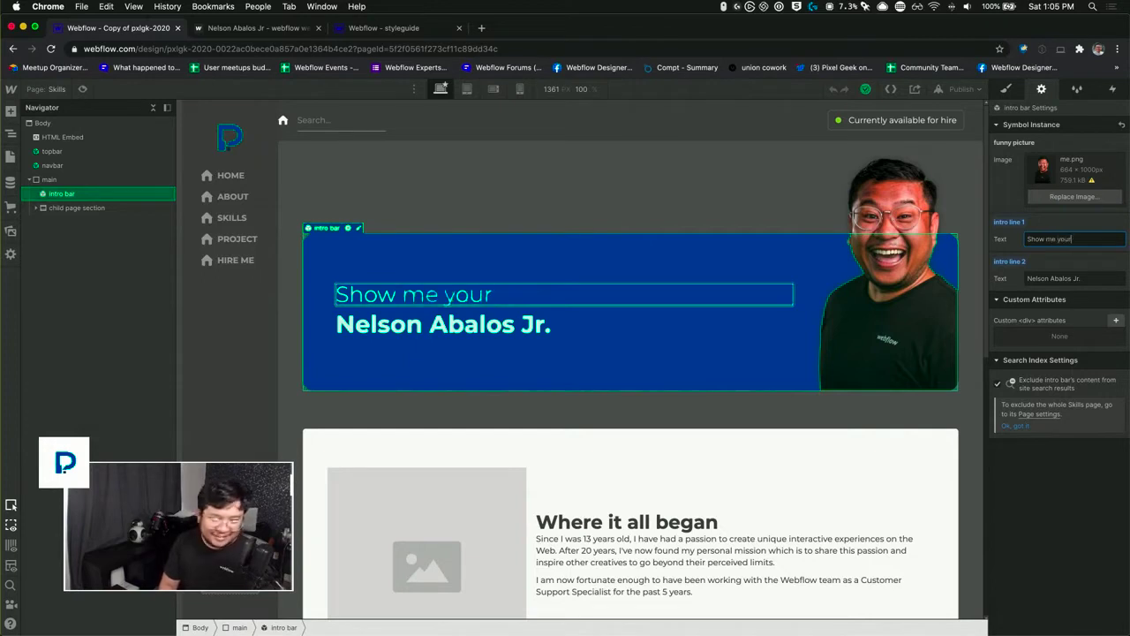
Step: Replace the intro bar's first line with "The skills that"
key(super+a)
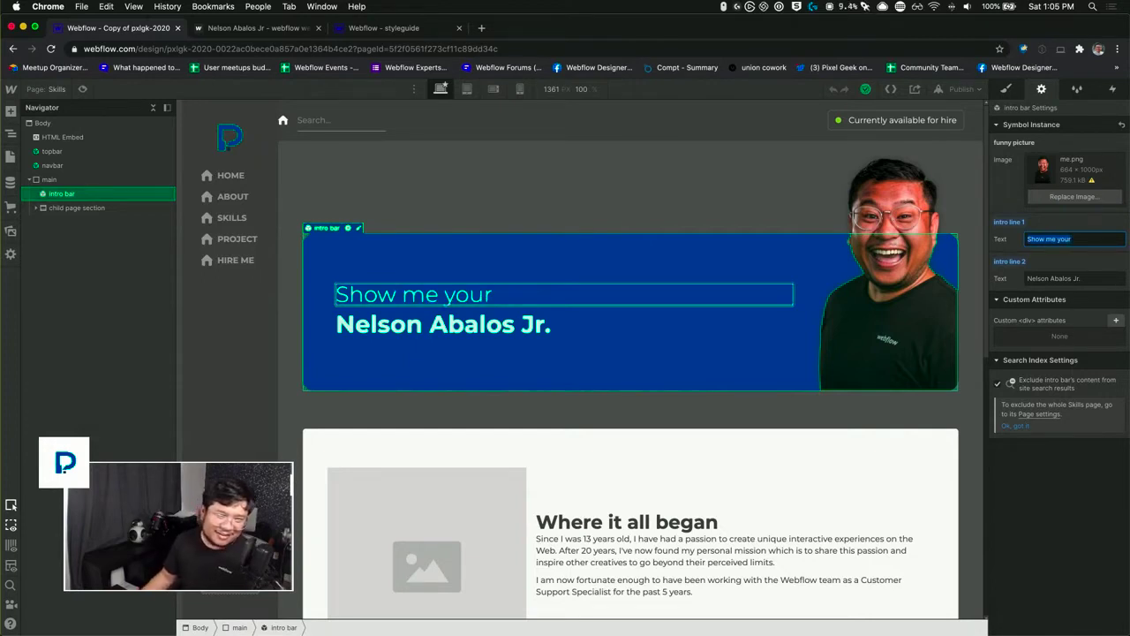
key(BackSpace)
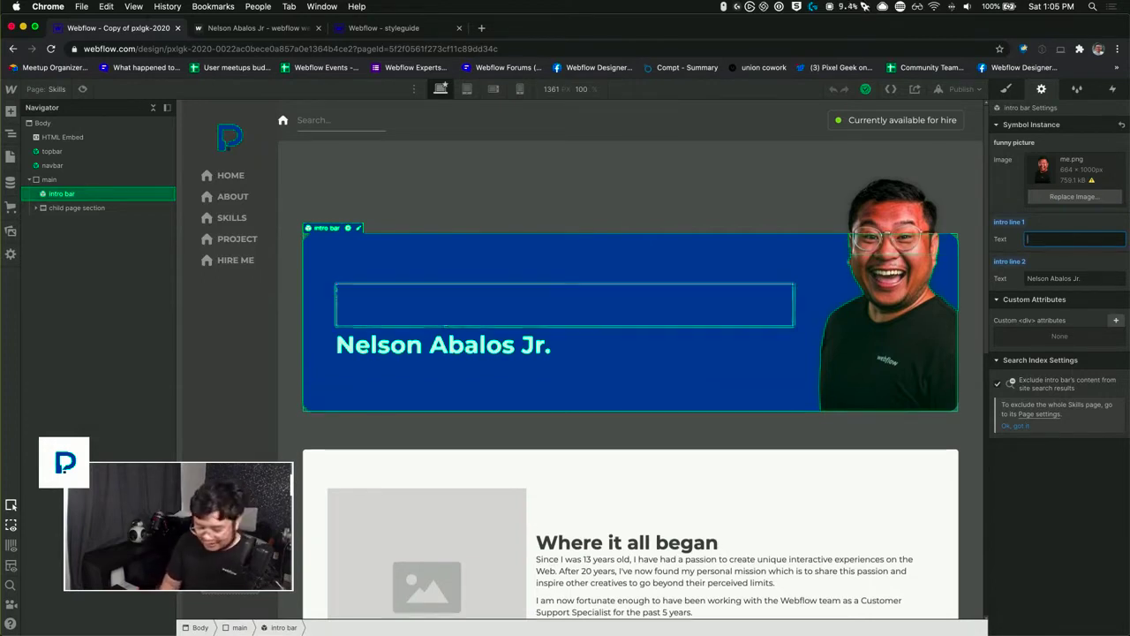
text(The sk)
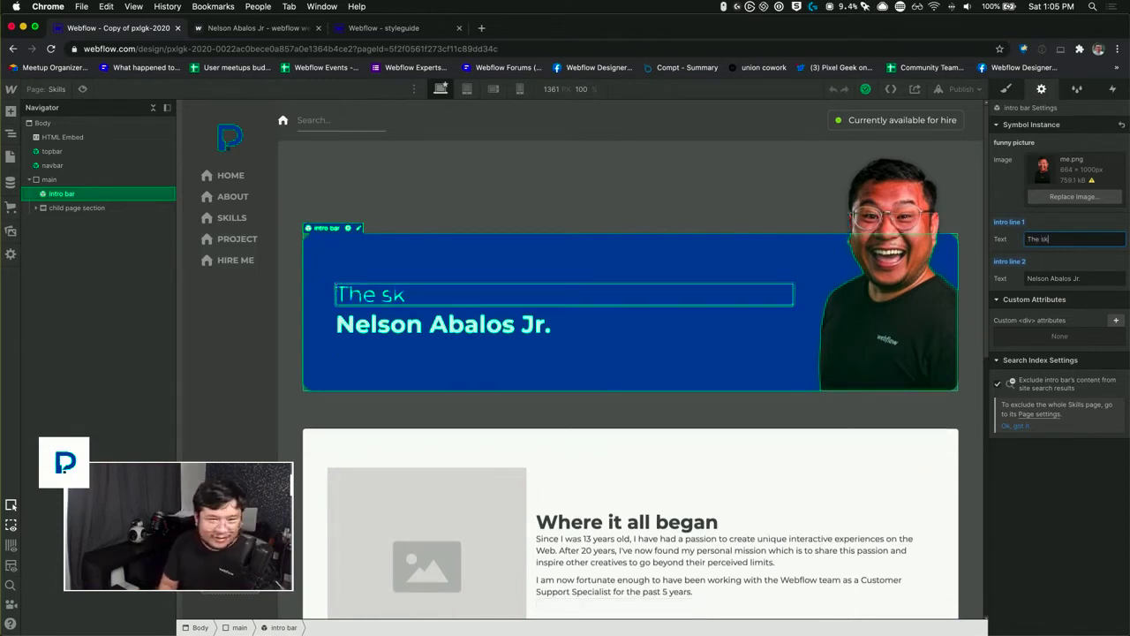
text(ills that)
key(Tab)
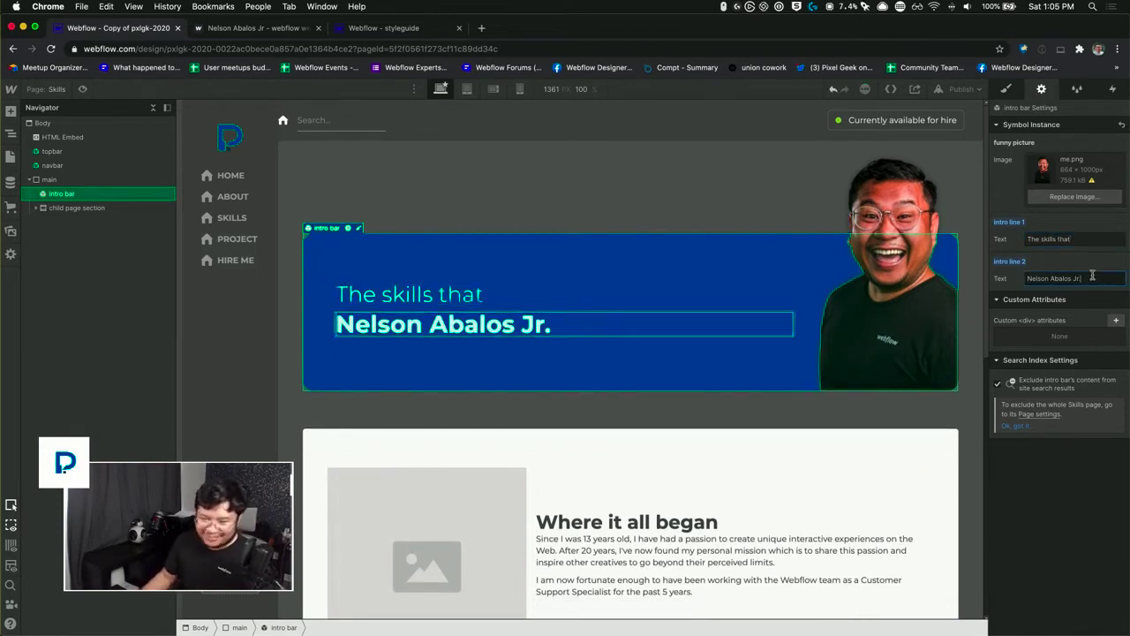
Step: Set the second line of the Skills page's intro bar to "Pays the bills"
text(Pay the bills)
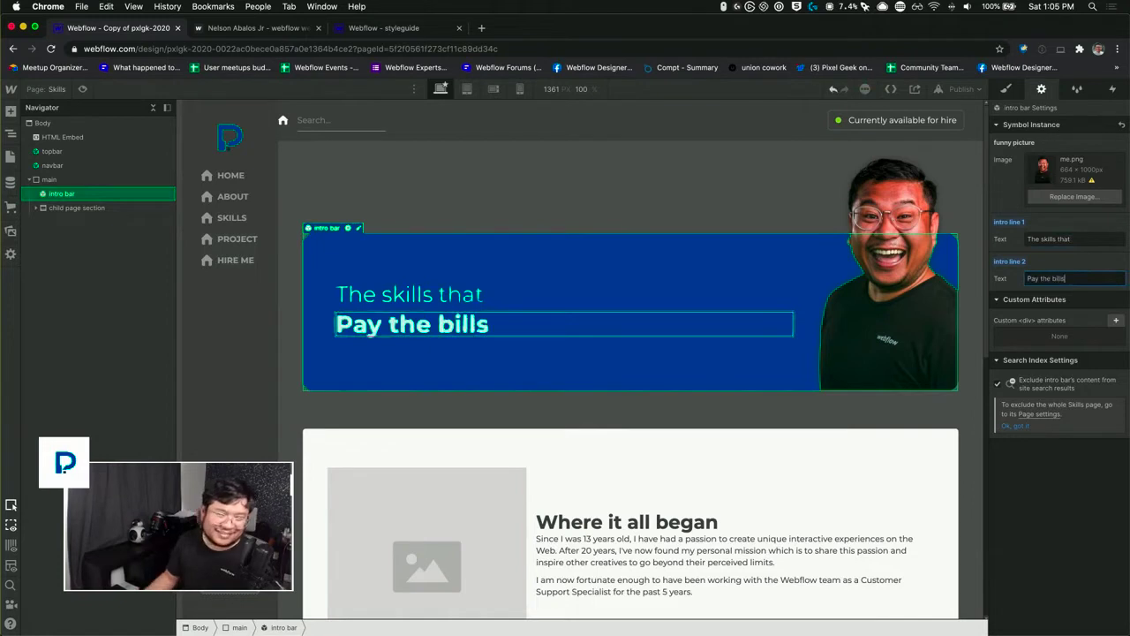
key(Return)
click(674, 399)
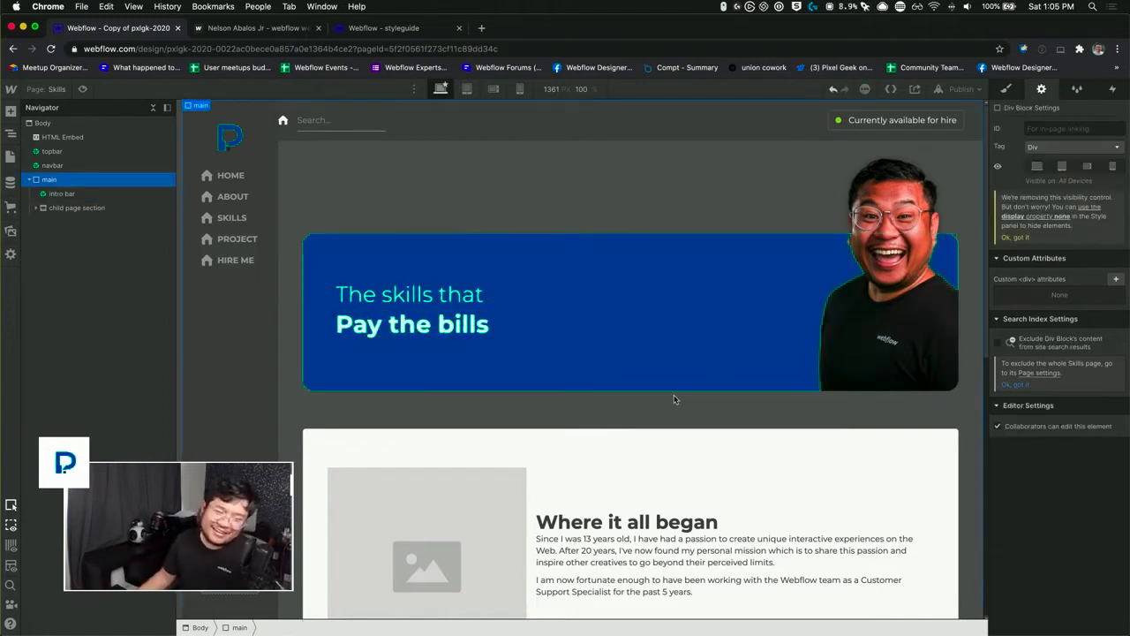
scroll(636, 359, down, 2)
scroll(636, 360, down, 1)
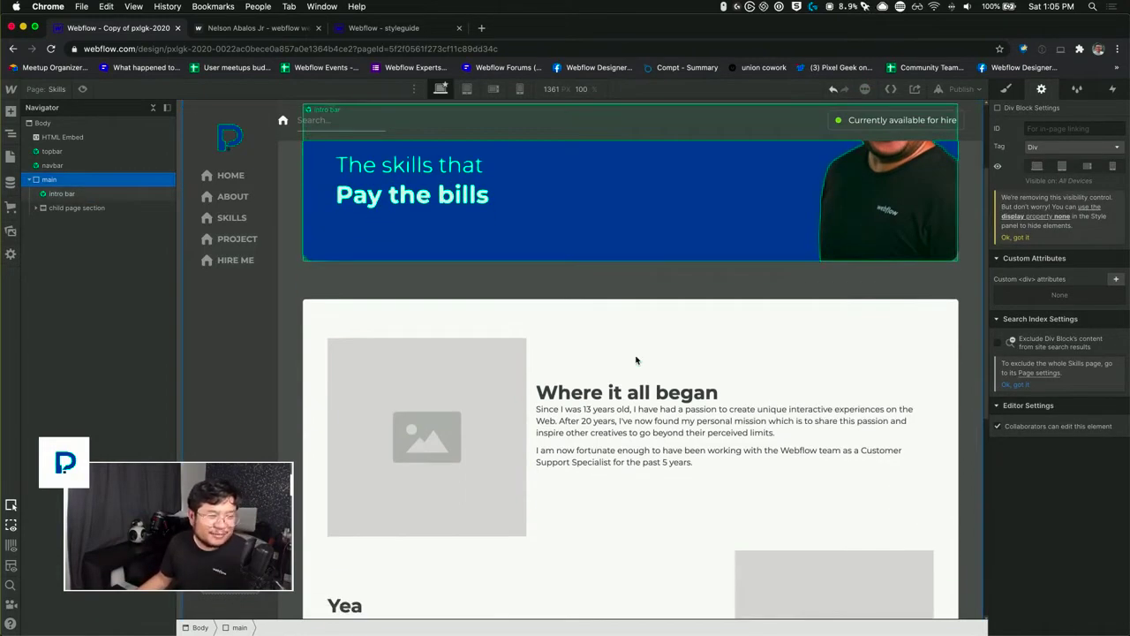
click(403, 198)
click(1040, 278)
text(s the bills)
Step: Delete the three two-column grid instances from the Skills page's child page section
click(456, 451)
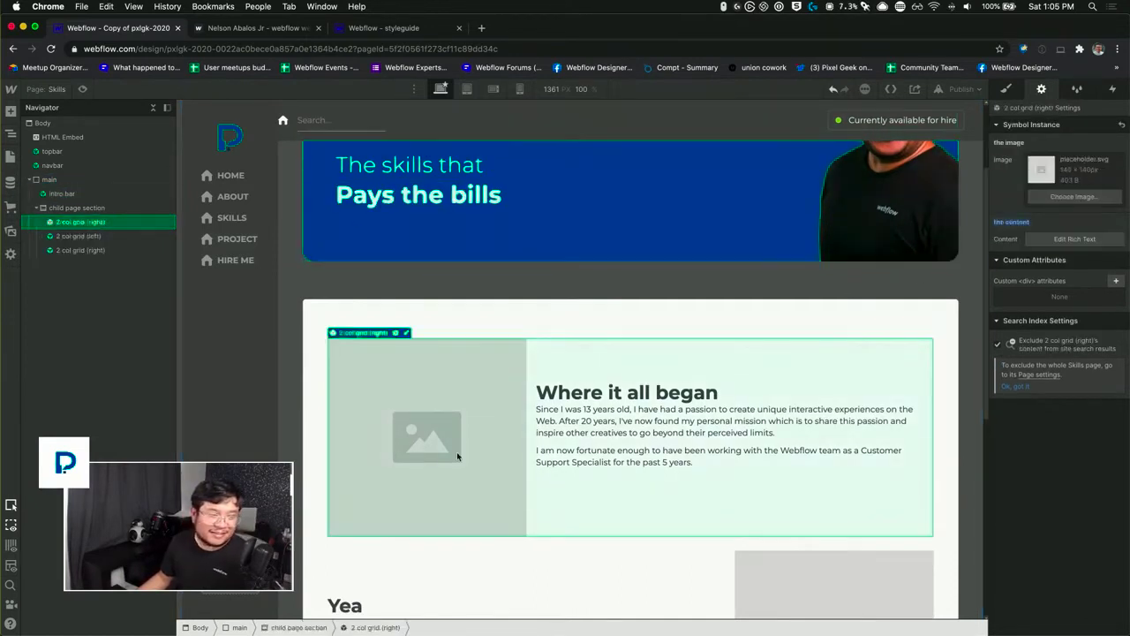
scroll(456, 456, down, 1)
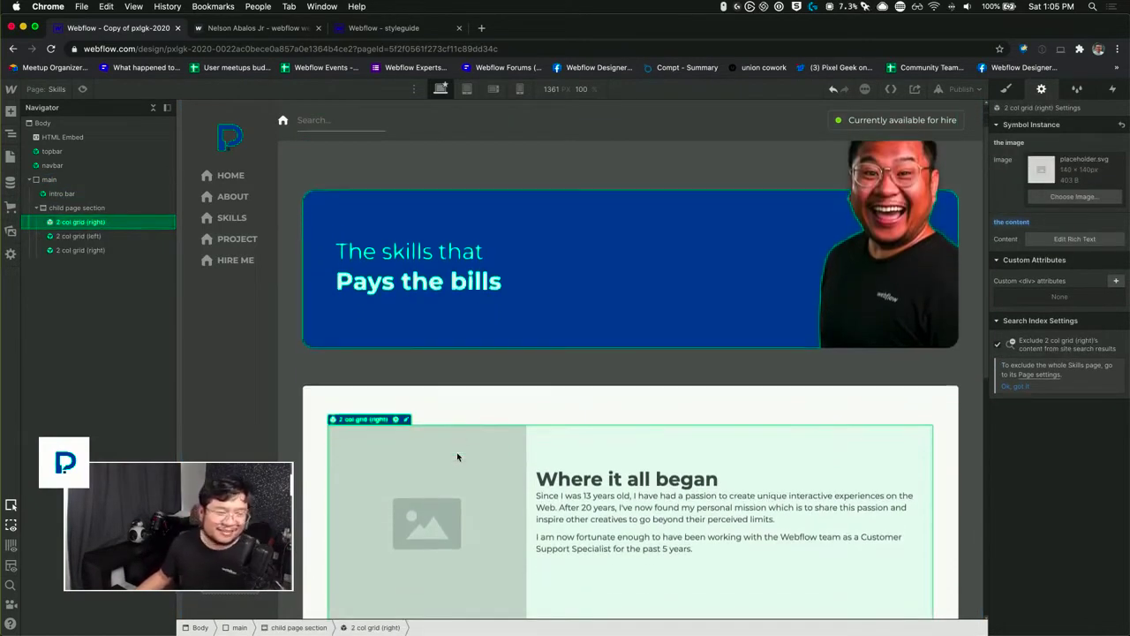
scroll(456, 457, down, 1)
scroll(456, 456, down, 1)
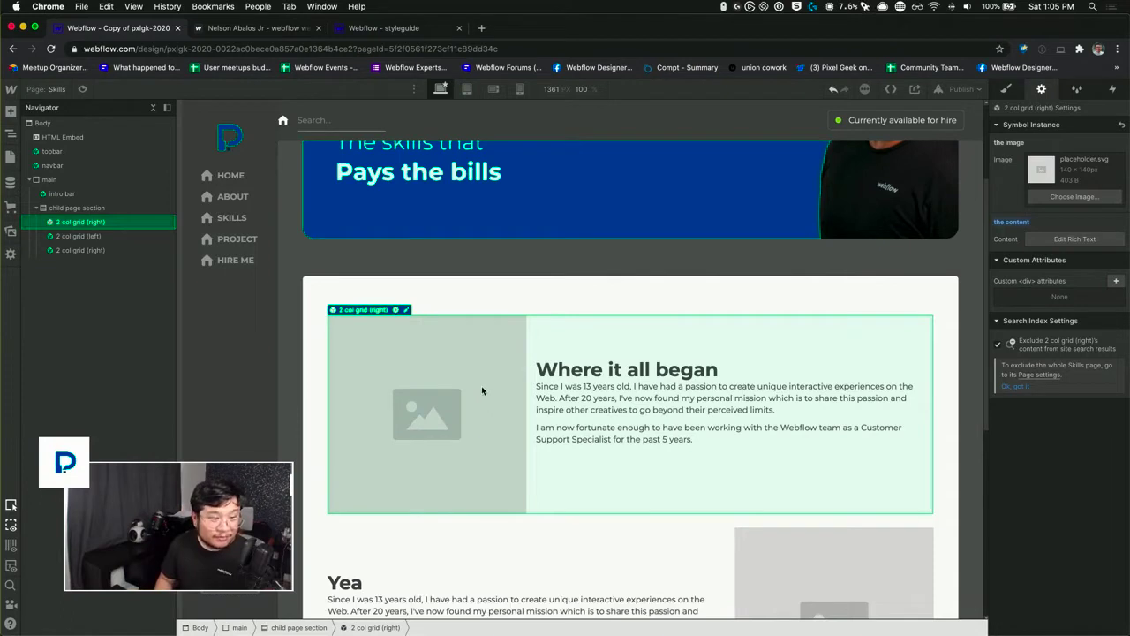
key(Delete)
key(Delete)
key(Delete)
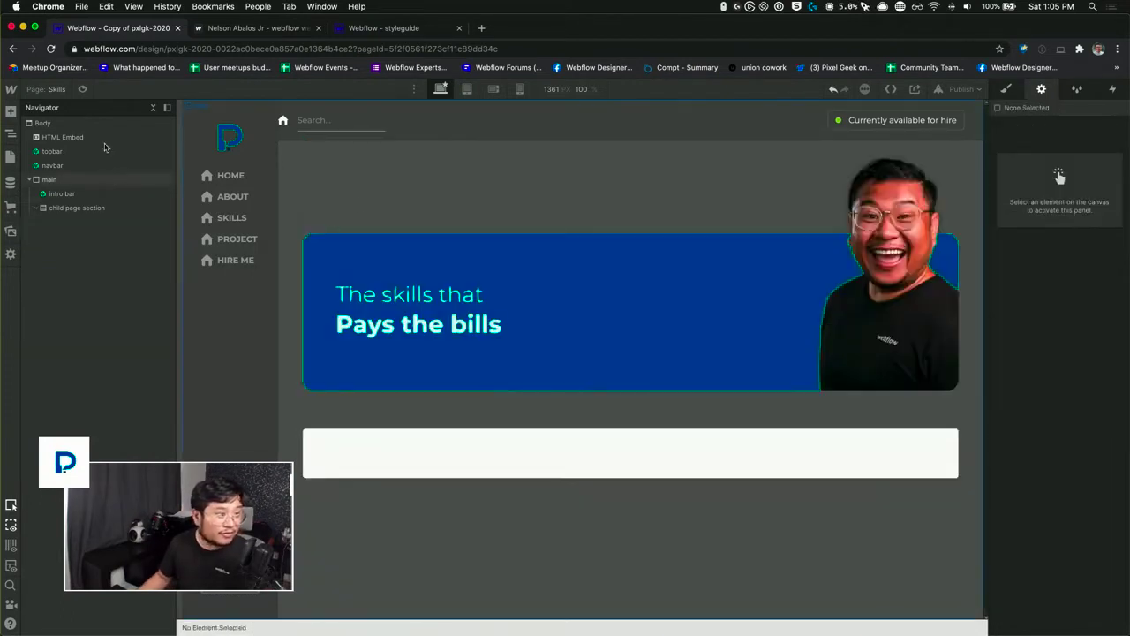
Step: Open the Style Guide page, inspect the "Recent Project" card under UI Elements, and return to the Skills page
click(54, 93)
click(66, 235)
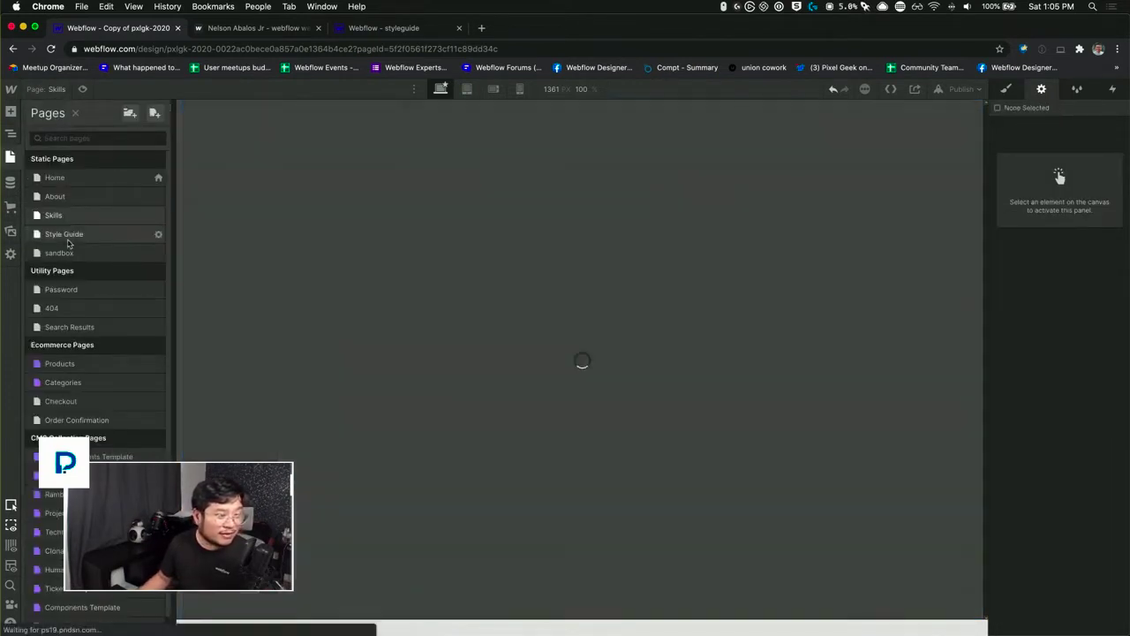
scroll(623, 417, down, 5)
scroll(623, 417, down, 4)
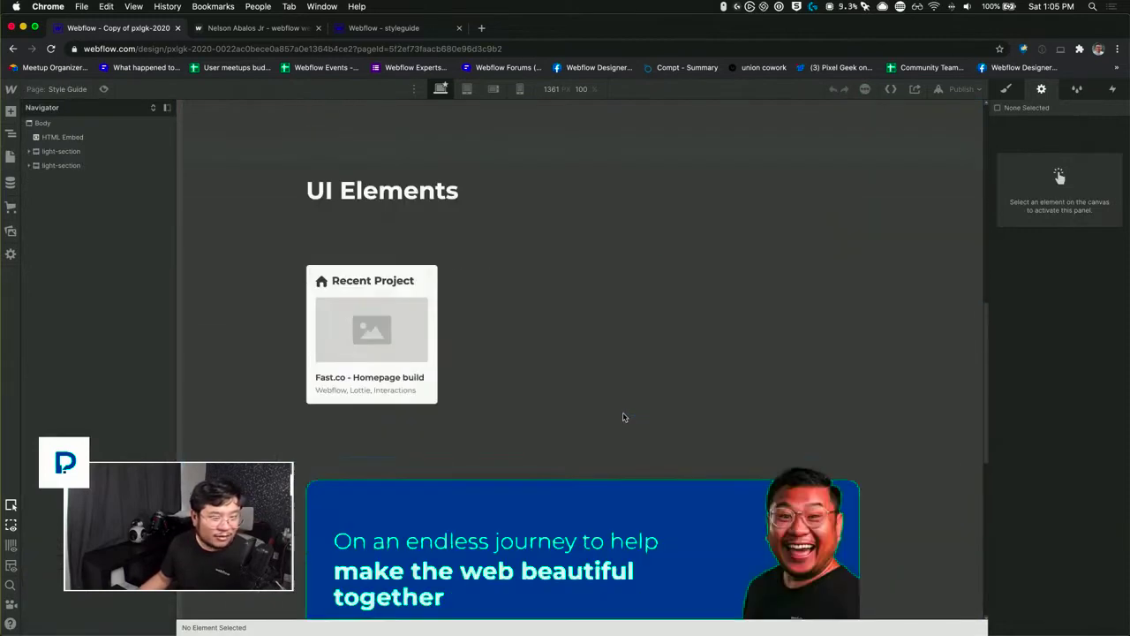
click(432, 293)
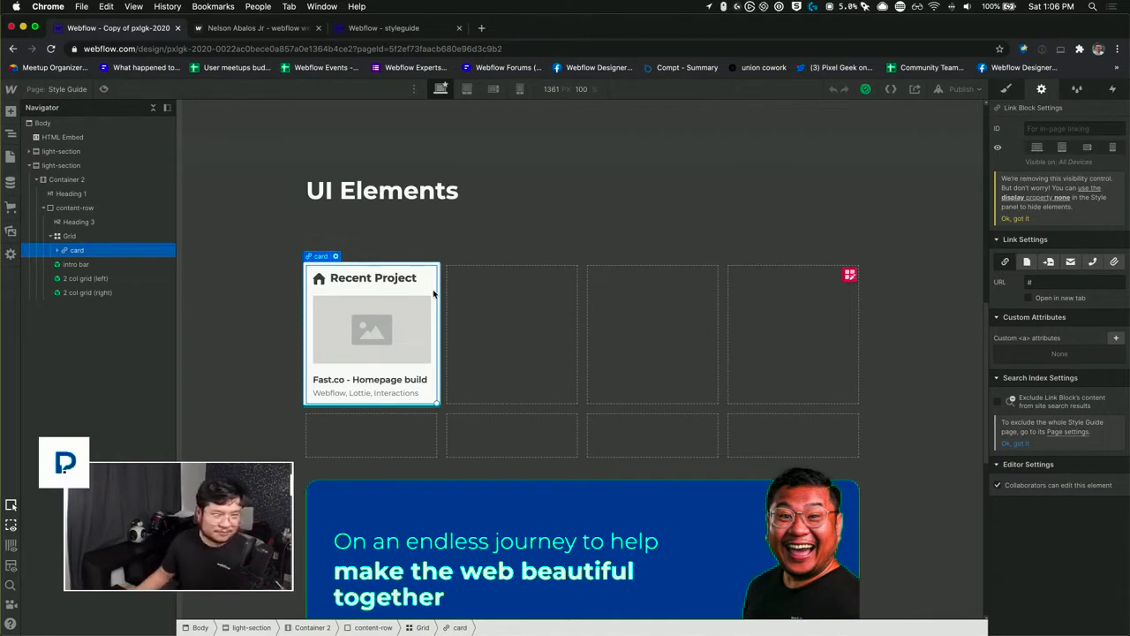
double_click(435, 289)
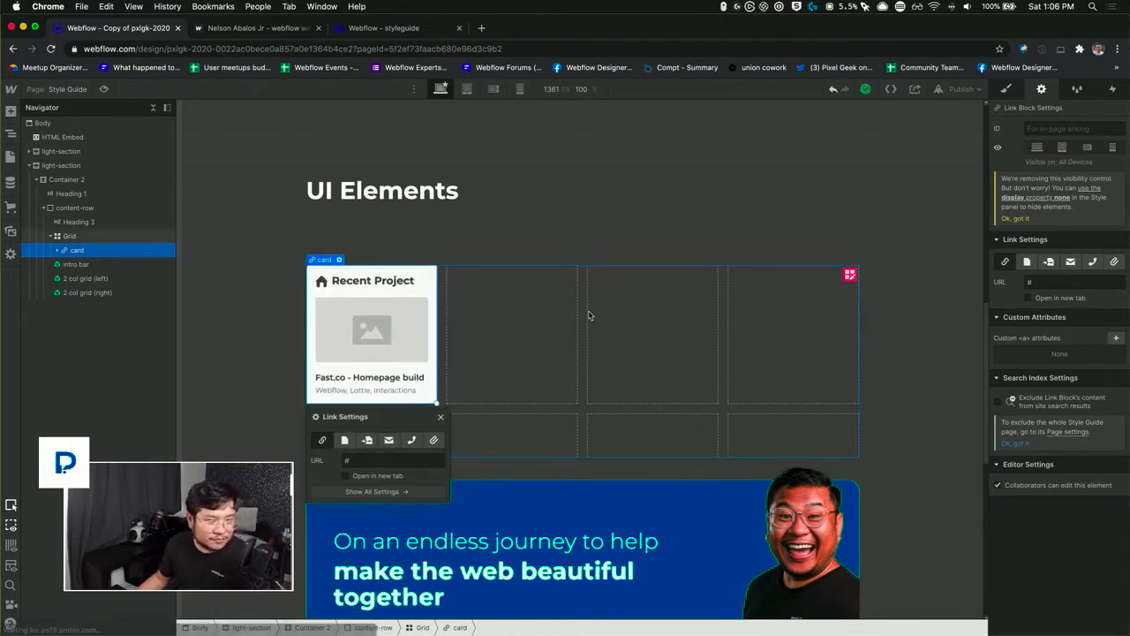
click(55, 89)
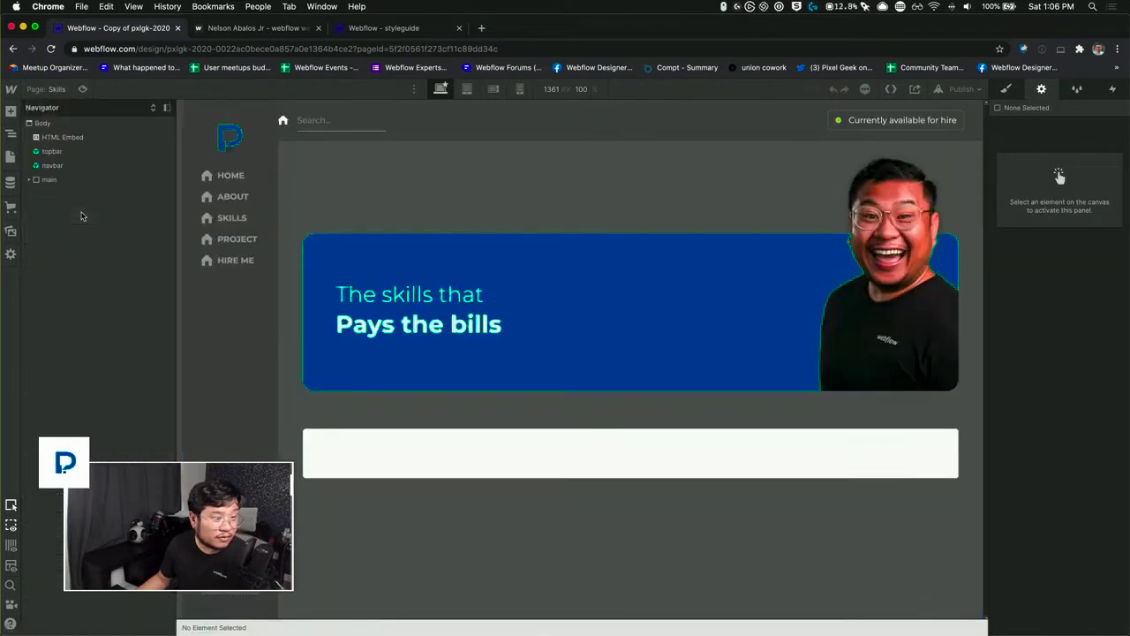
Step: Copy the "4 col grid" from the Home page and paste it into the Skills page's child page section
click(55, 89)
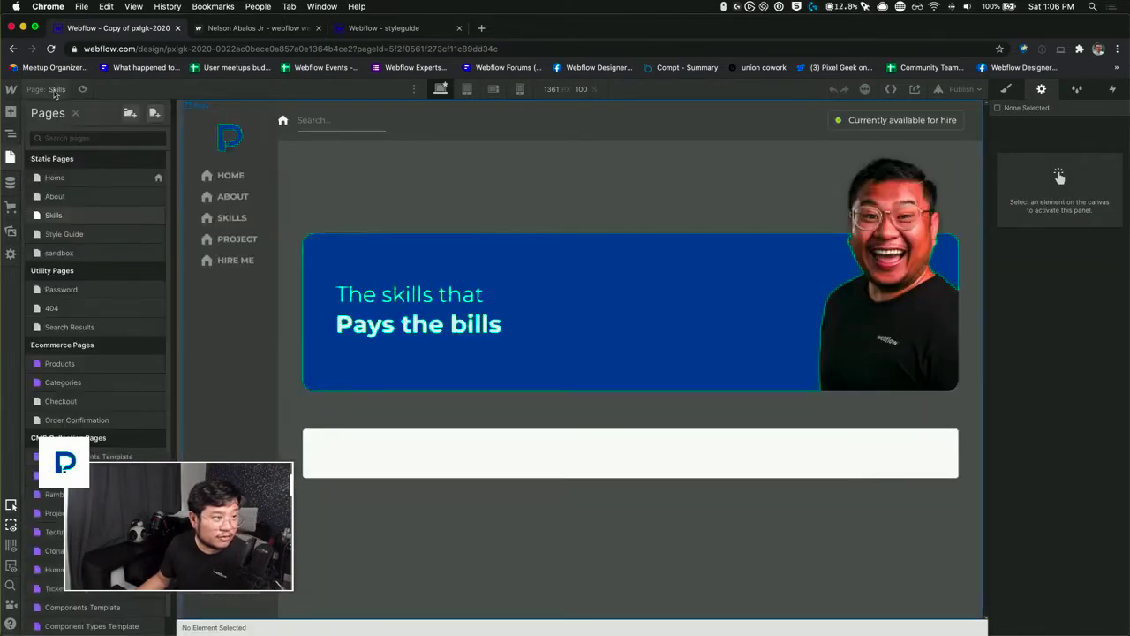
click(77, 183)
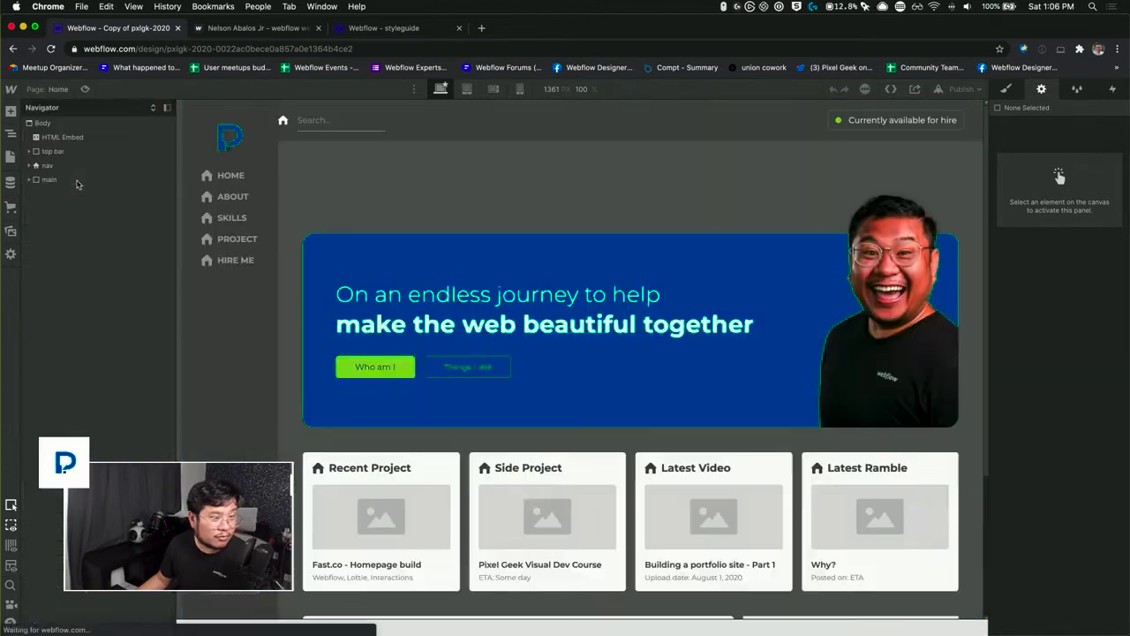
click(465, 521)
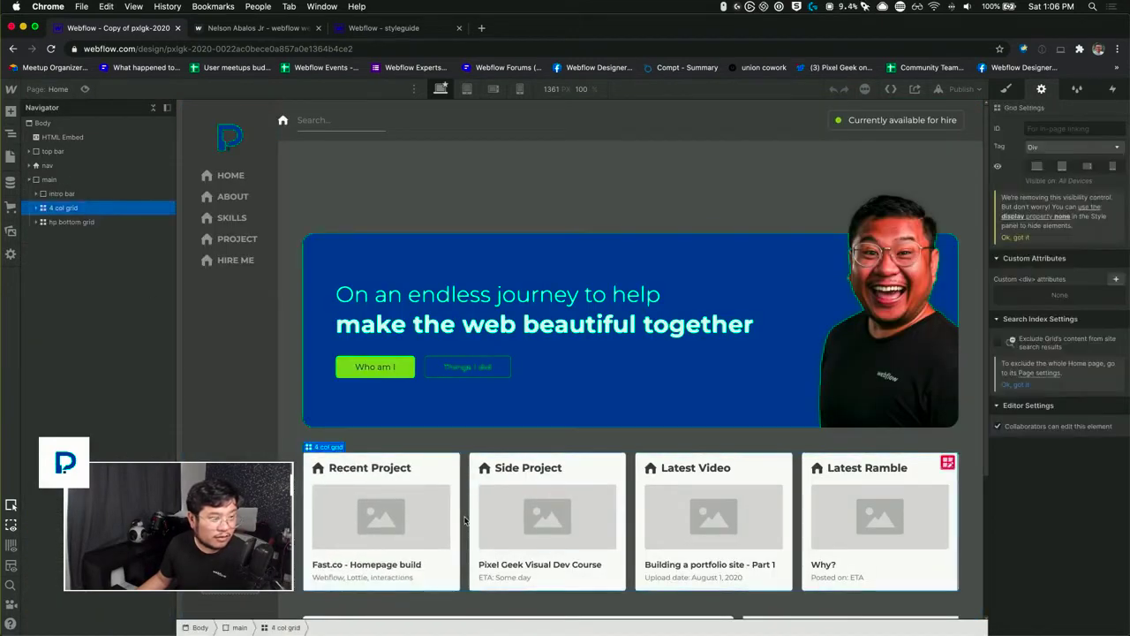
click(53, 89)
click(76, 233)
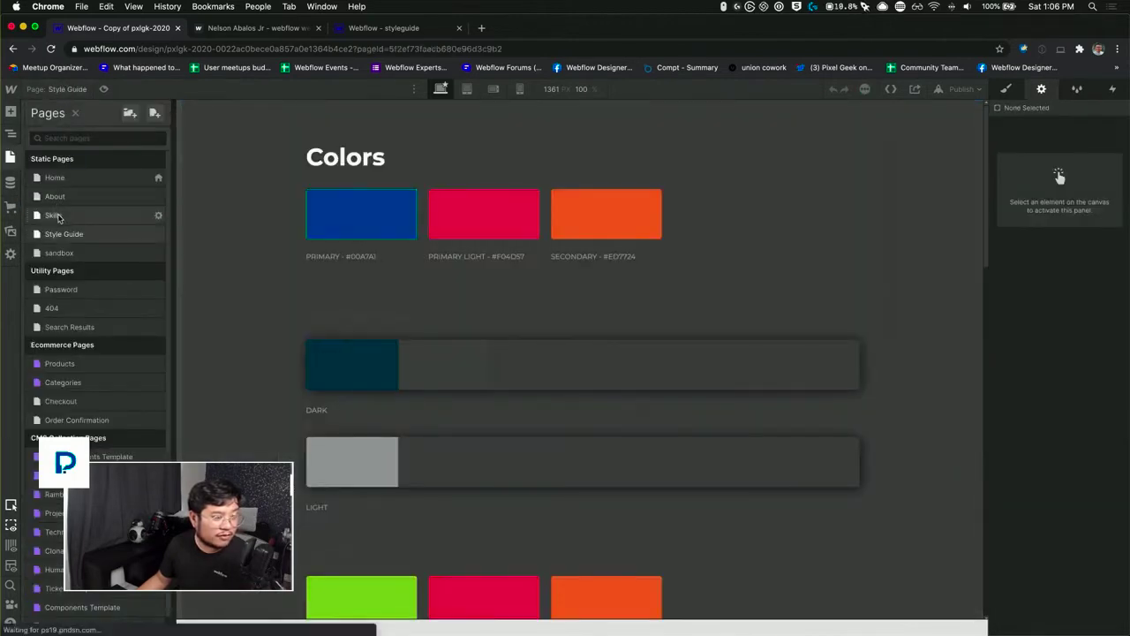
click(53, 215)
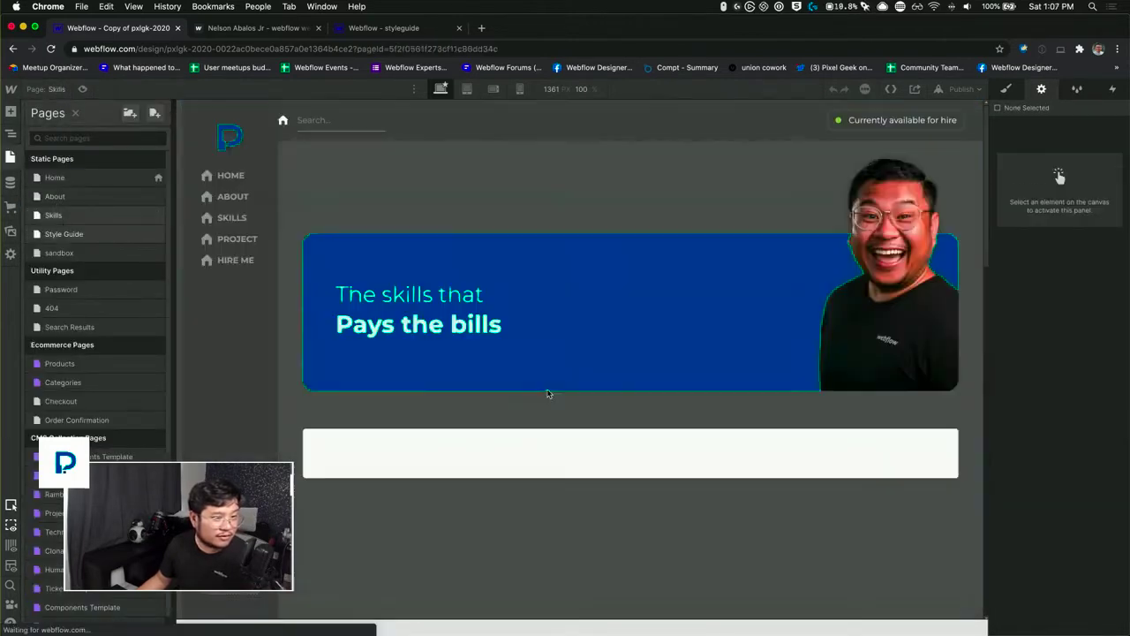
key(z)
click(403, 451)
key(super+v)
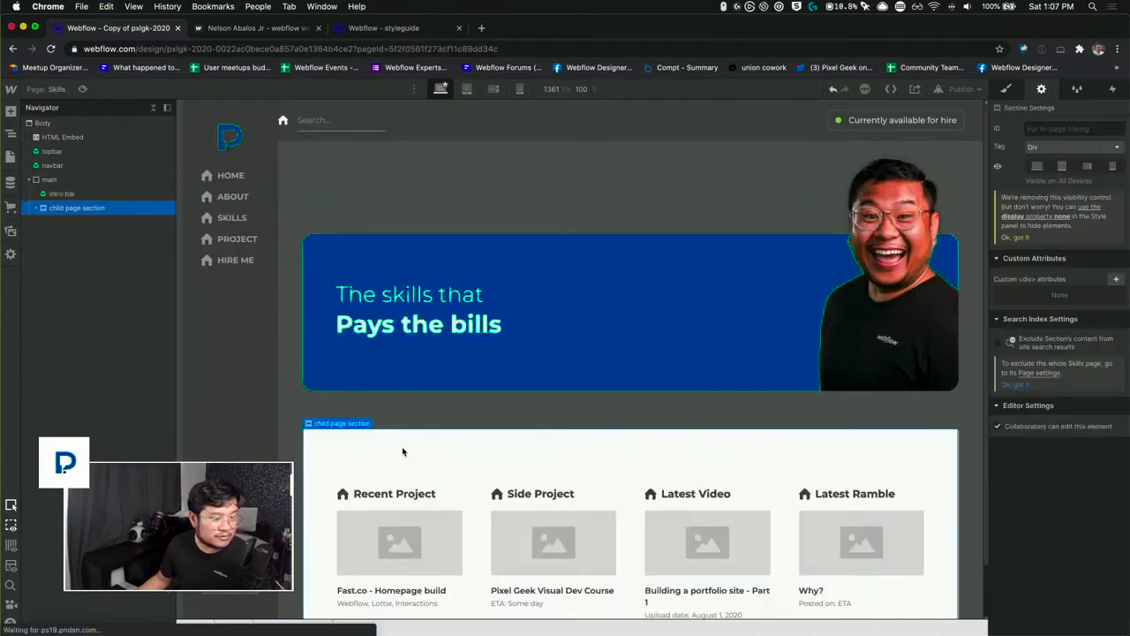
Step: Move the "4 col grid" out of the child page section to directly below the intro bar, and delete the emptied section
click(36, 208)
click(58, 220)
drag(81, 208, 78, 206)
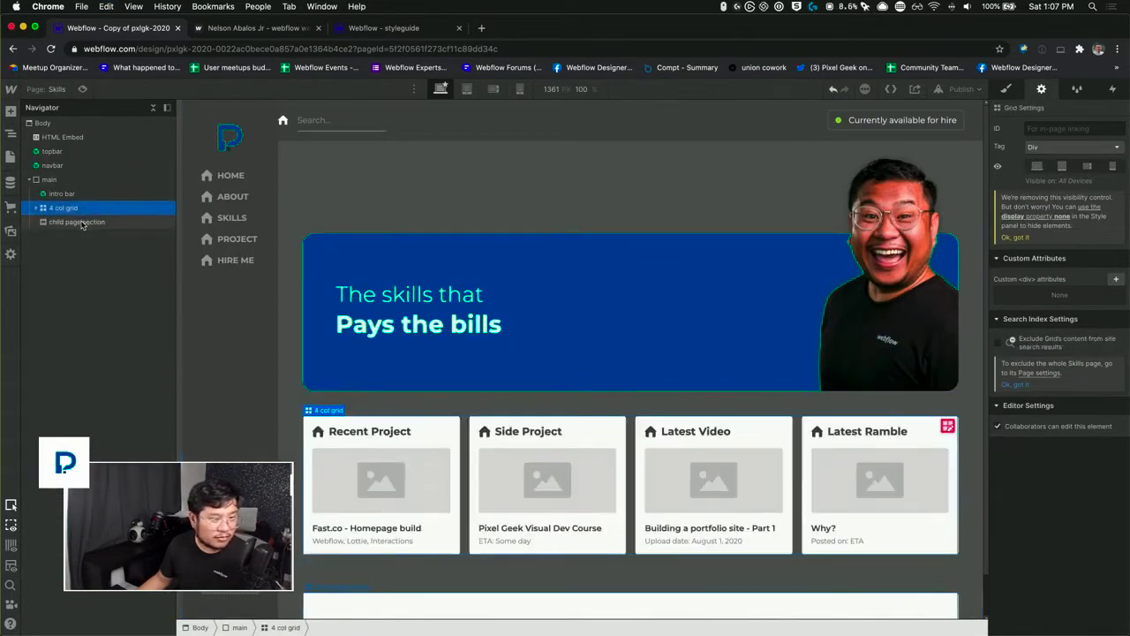
click(82, 224)
key(Delete)
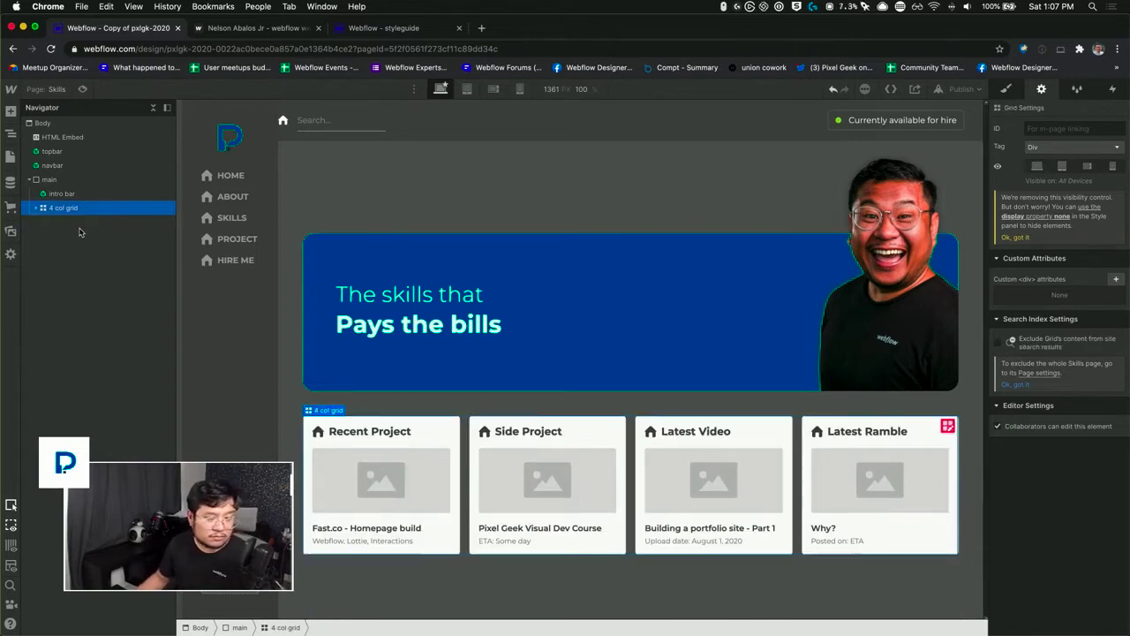
Step: Replace the card grid's "4 col grid" class with a new class named "3 col grid"
click(724, 574)
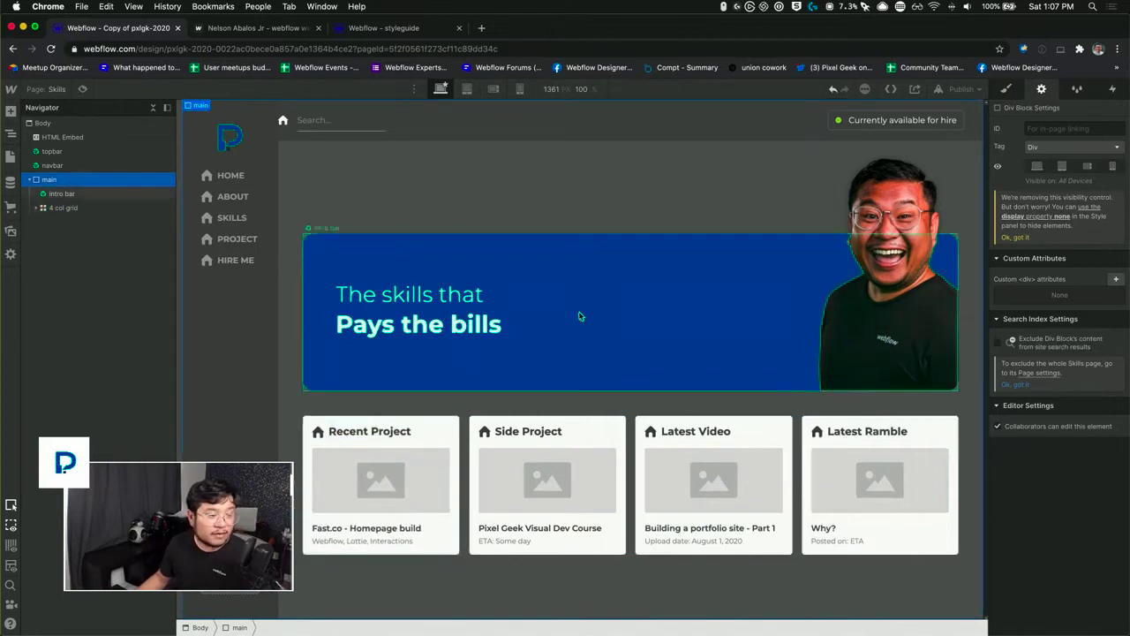
click(543, 412)
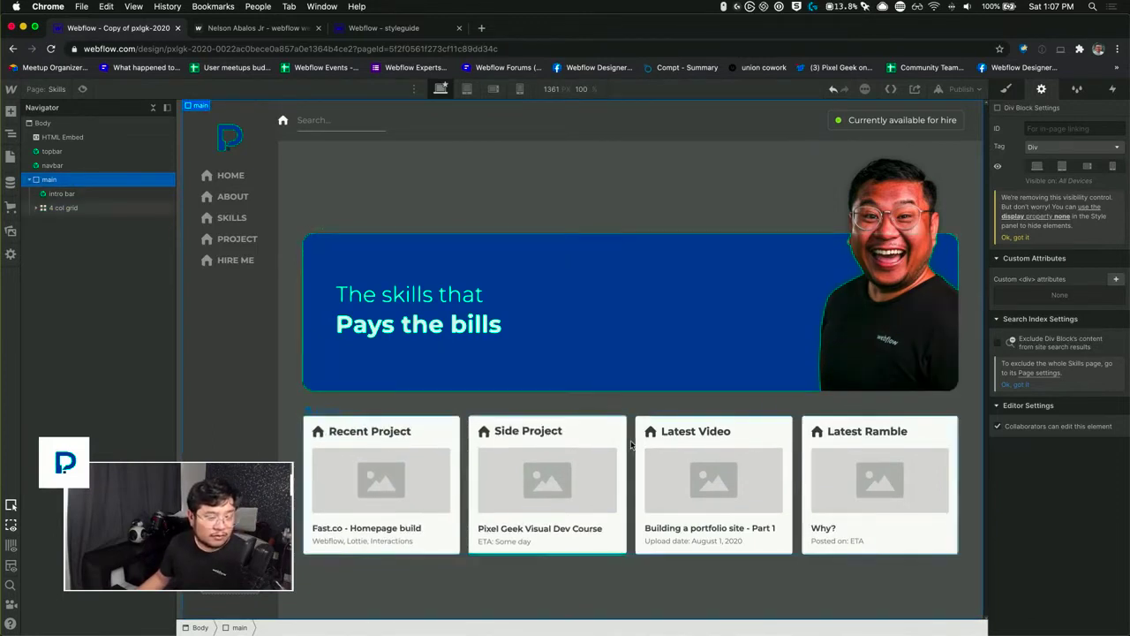
click(1006, 88)
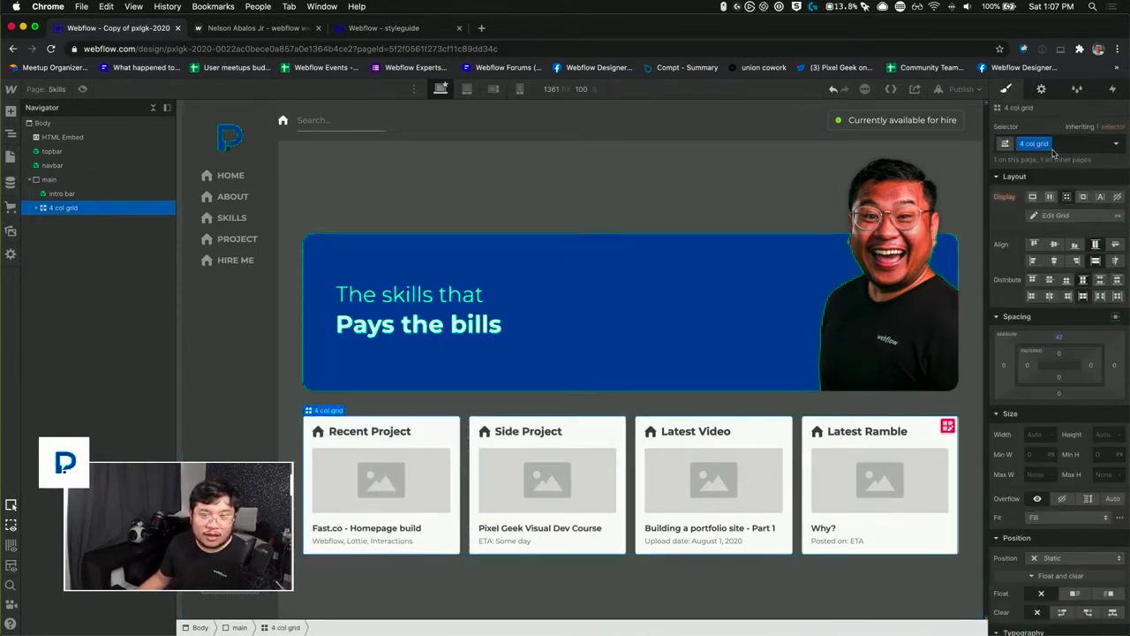
click(1046, 143)
click(1038, 188)
text(3 col)
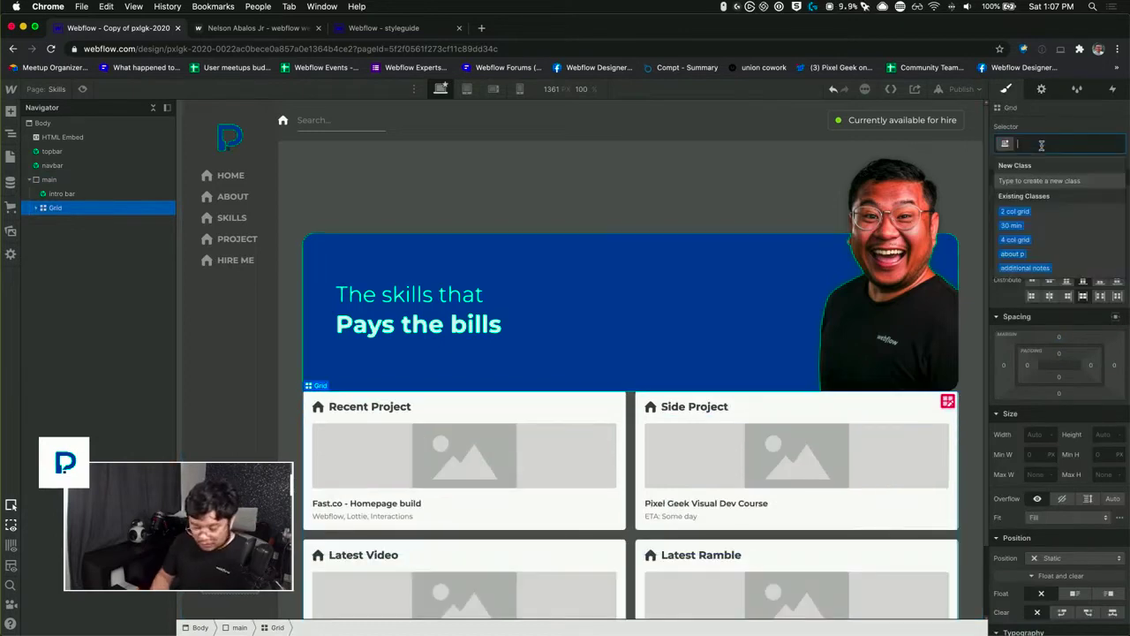
text( grid)
key(Return)
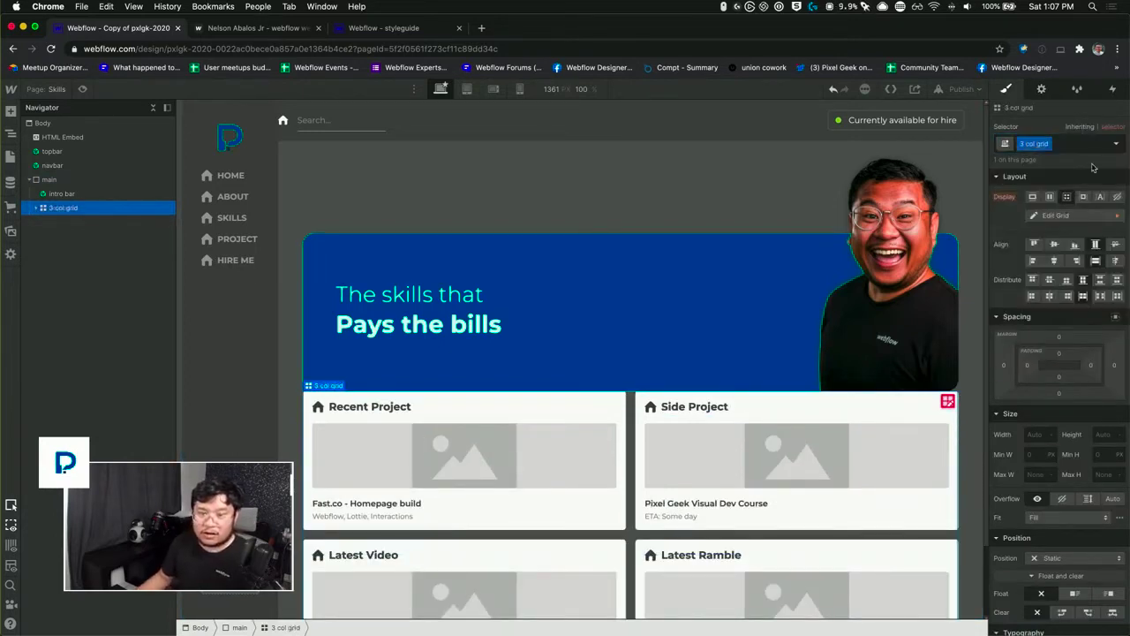
Step: Add a third 1fr column to the "3 col grid" and finish editing the grid
click(1055, 215)
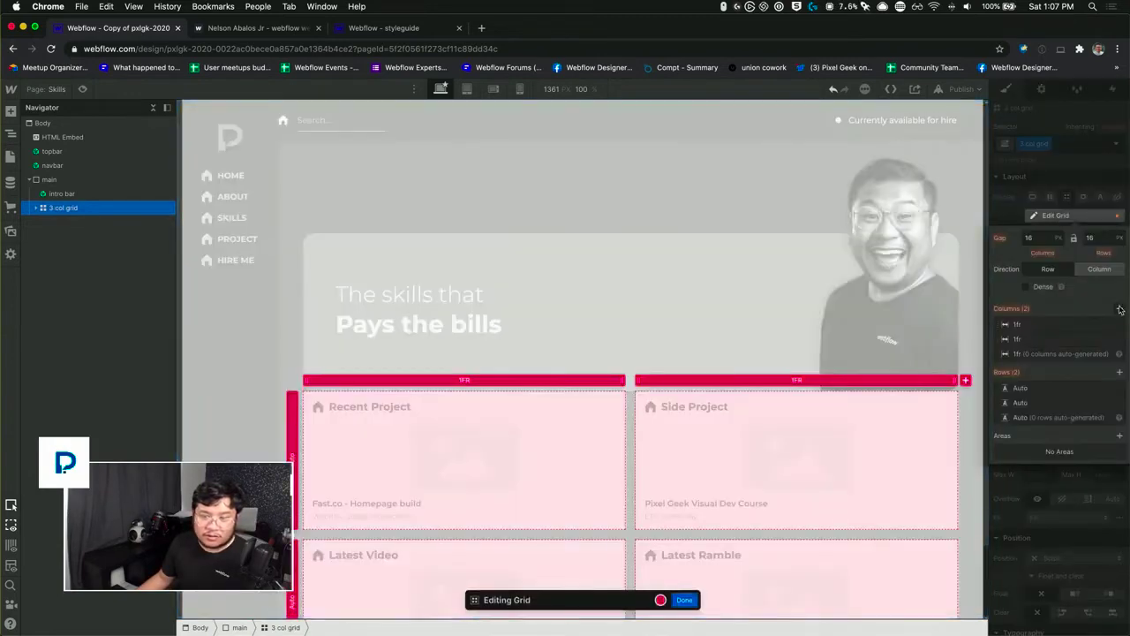
click(1120, 308)
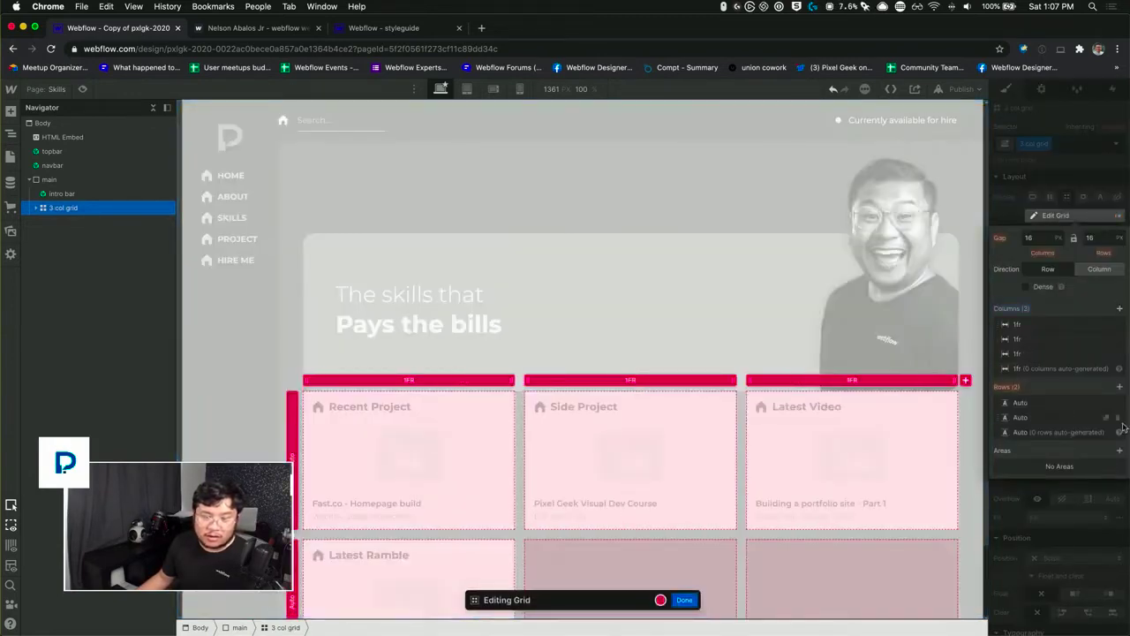
click(684, 600)
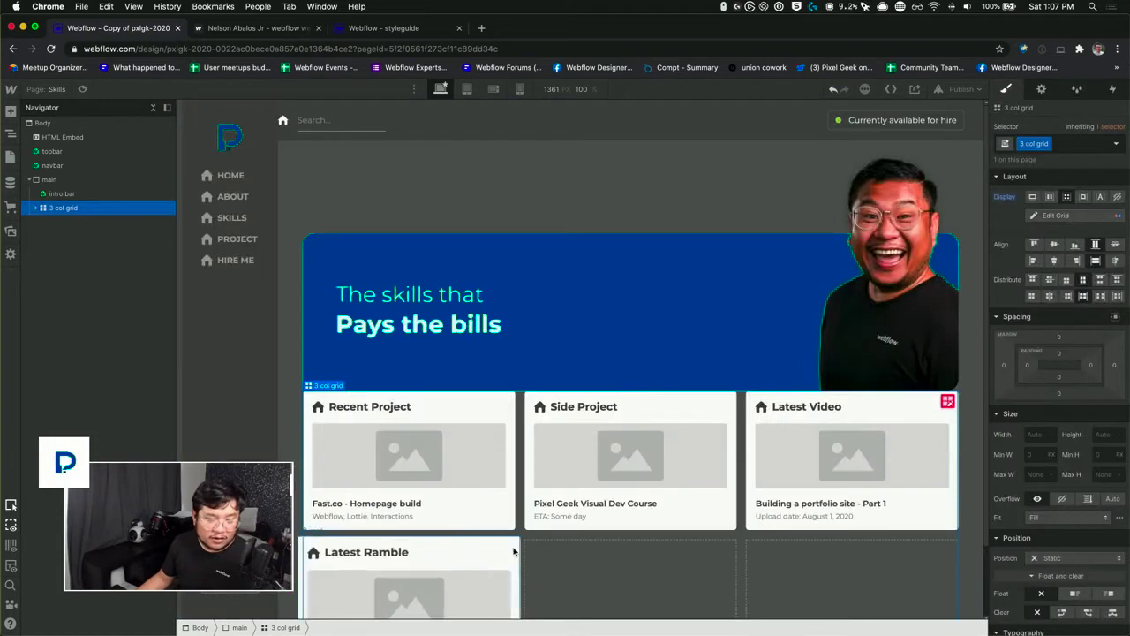
Step: Copy the "Latest Ramble" card and paste it twice to fill the grid's second row
click(515, 553)
key(super+c)
key(super+v)
key(super+v)
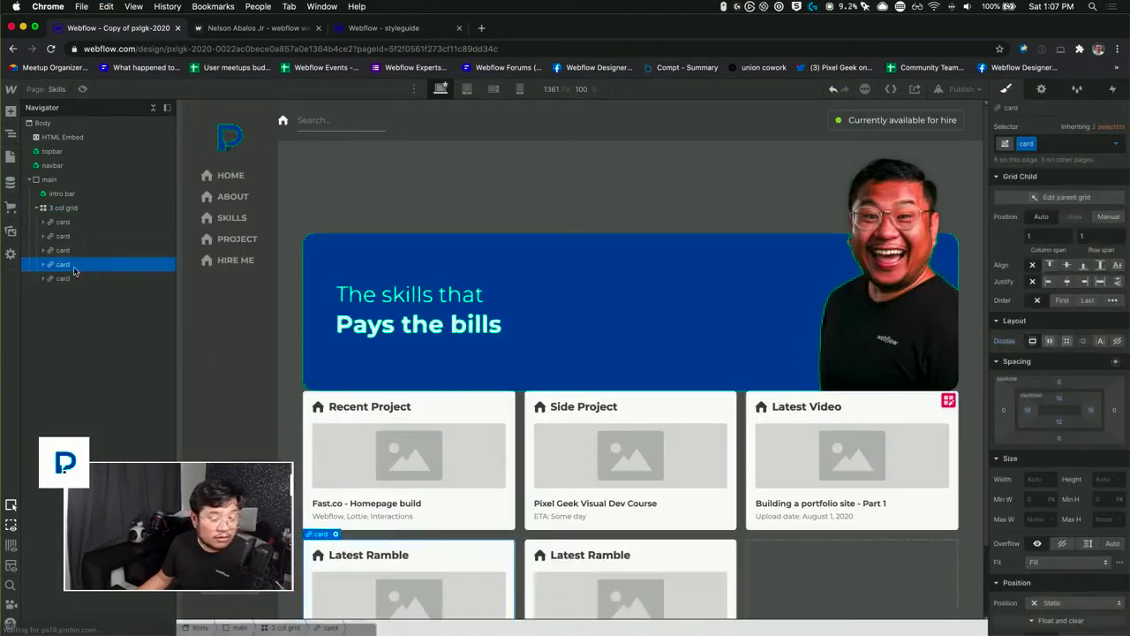
scroll(566, 505, down, 2)
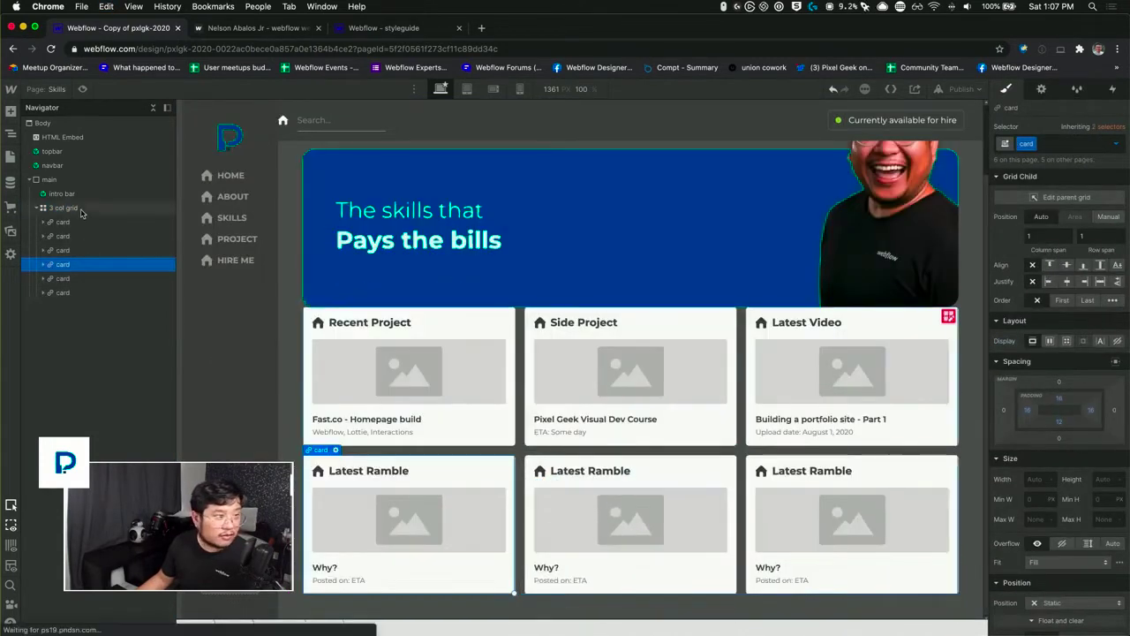
Step: Set the top margin of the "3 col grid" to 42 px to separate it from the intro bar
click(82, 210)
click(1061, 336)
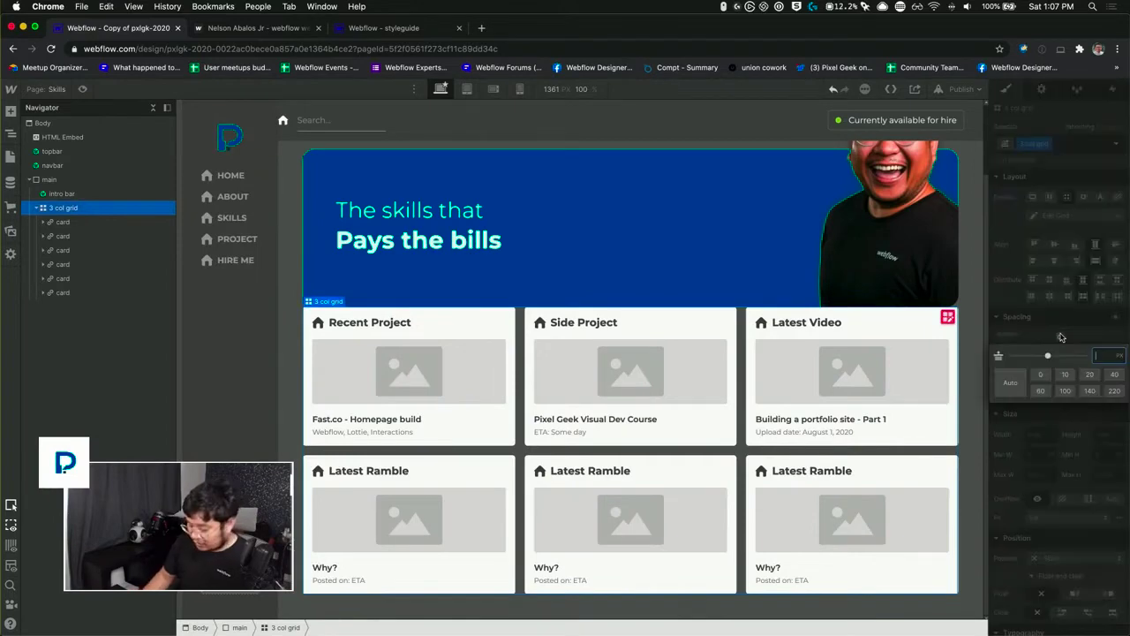
key(Return)
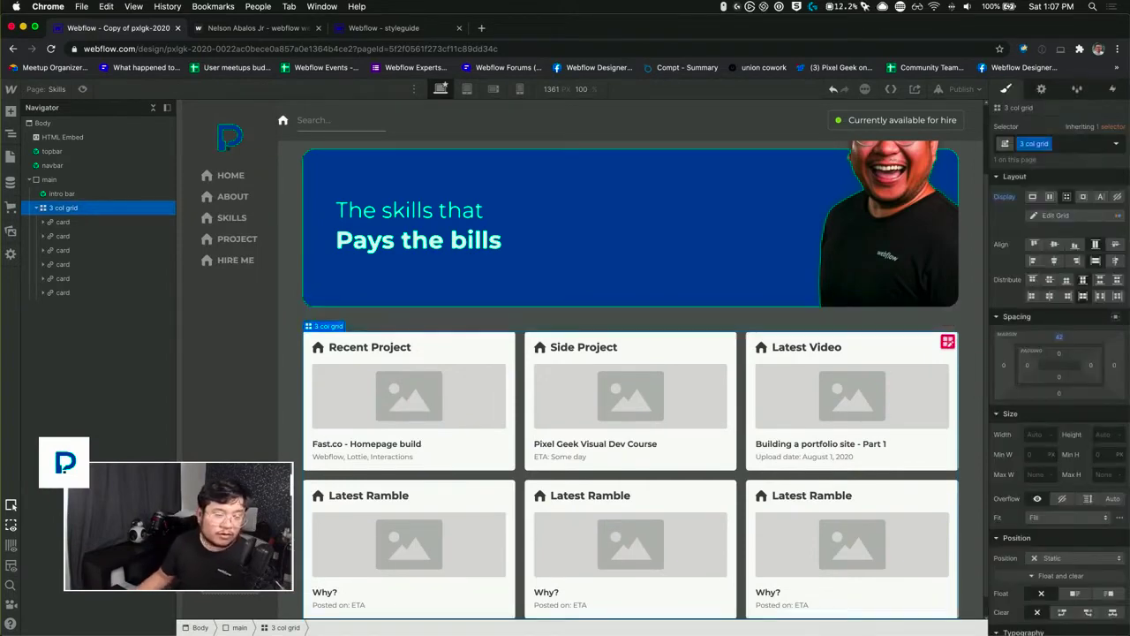
scroll(584, 386, down, 1)
scroll(584, 386, up, 2)
scroll(584, 386, down, 2)
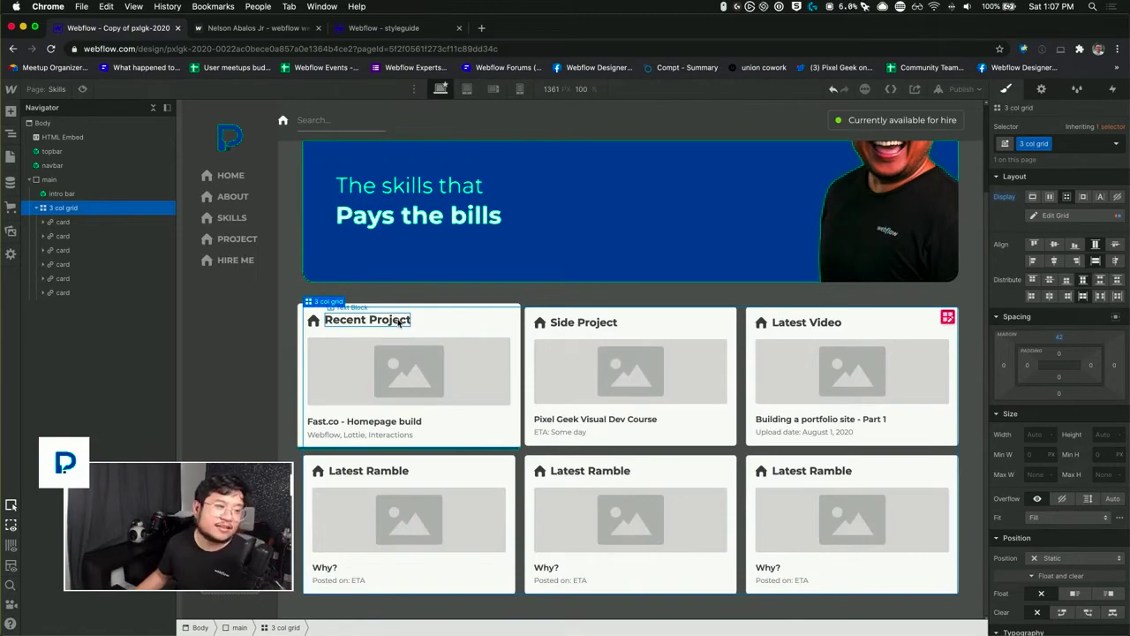
Step: Switch to the "pxlgk 2020" document in Google Docs and review the Skills outline, leaving no extra line after "Emailing"
key(ctrl+Up)
click(336, 274)
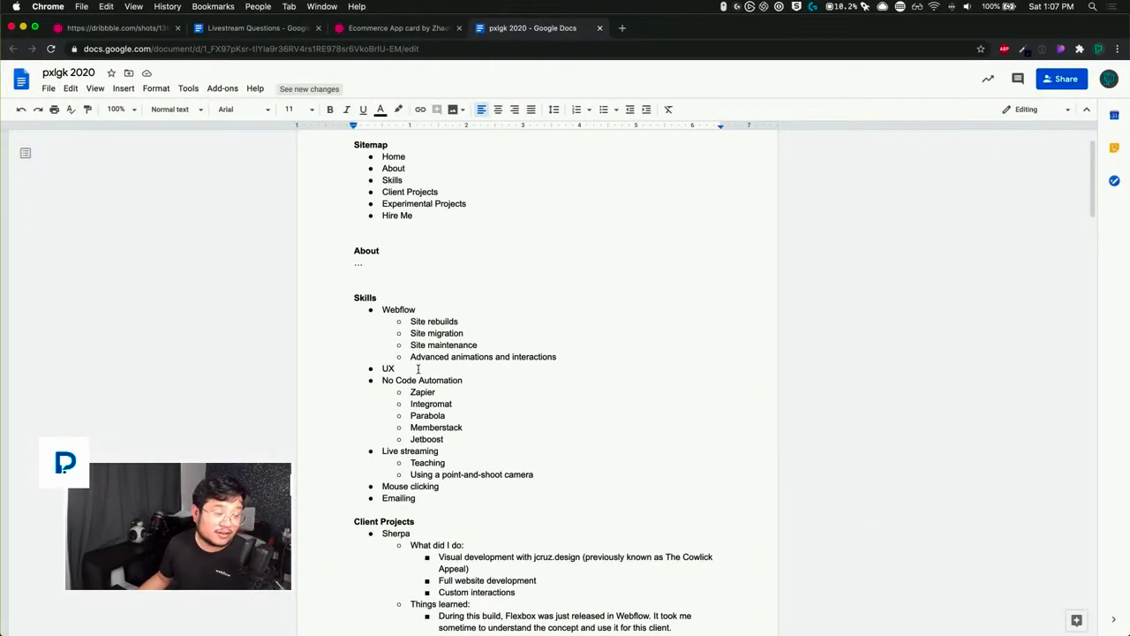
click(426, 501)
key(Return)
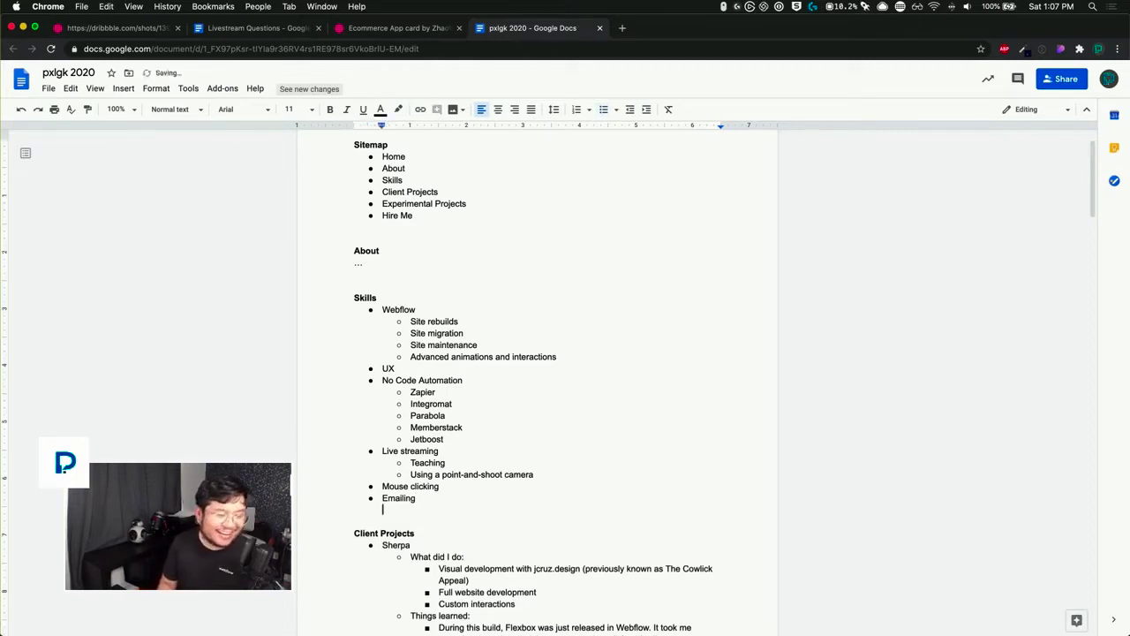
key(BackSpace)
key(BackSpace)
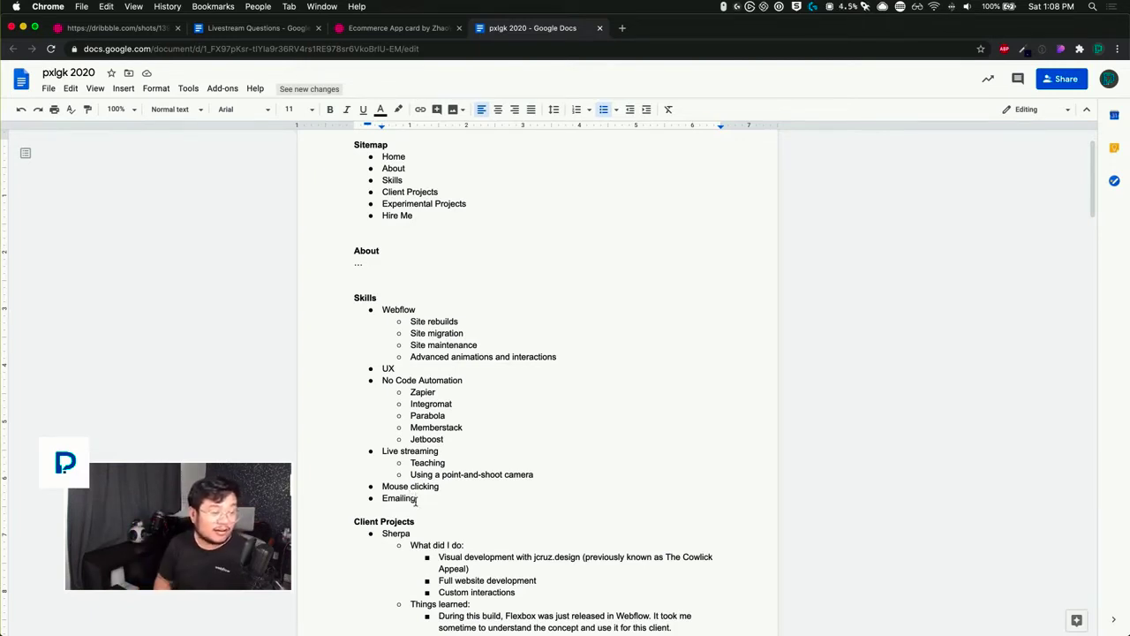
Step: Switch back to Webflow and select the "Recent Project" card on the Skills page
key(ctrl+Up)
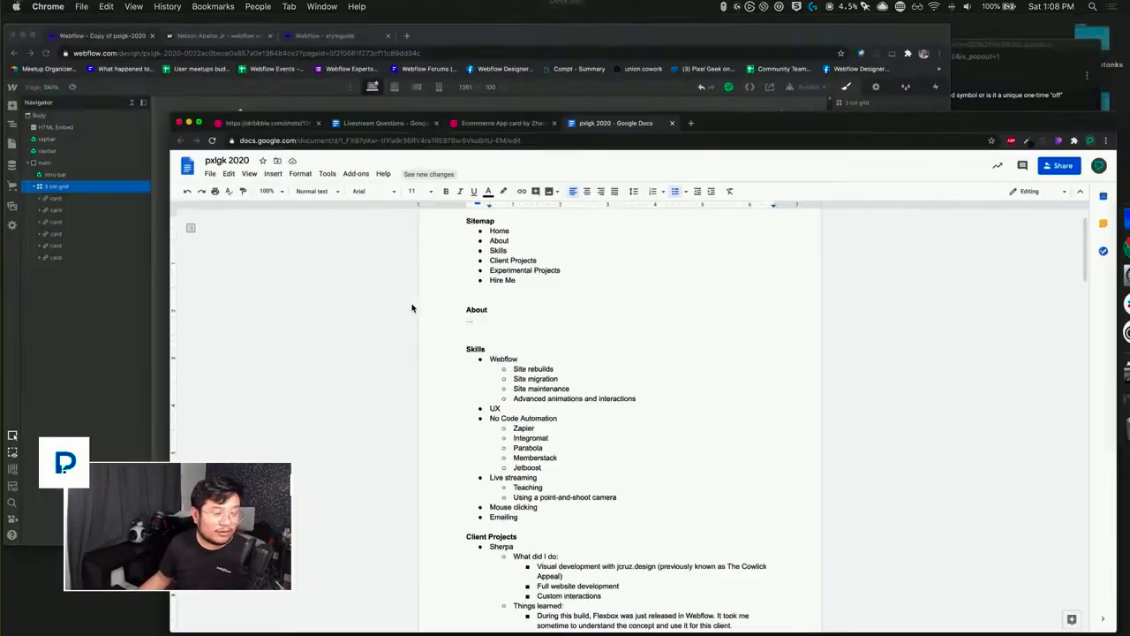
click(415, 320)
click(378, 322)
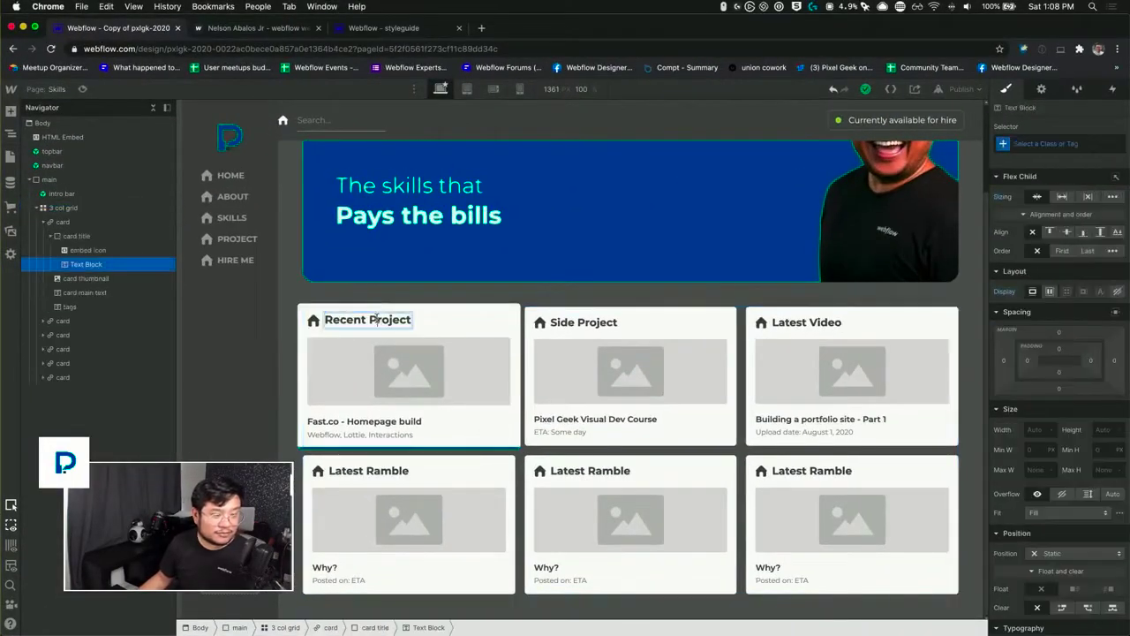
click(516, 326)
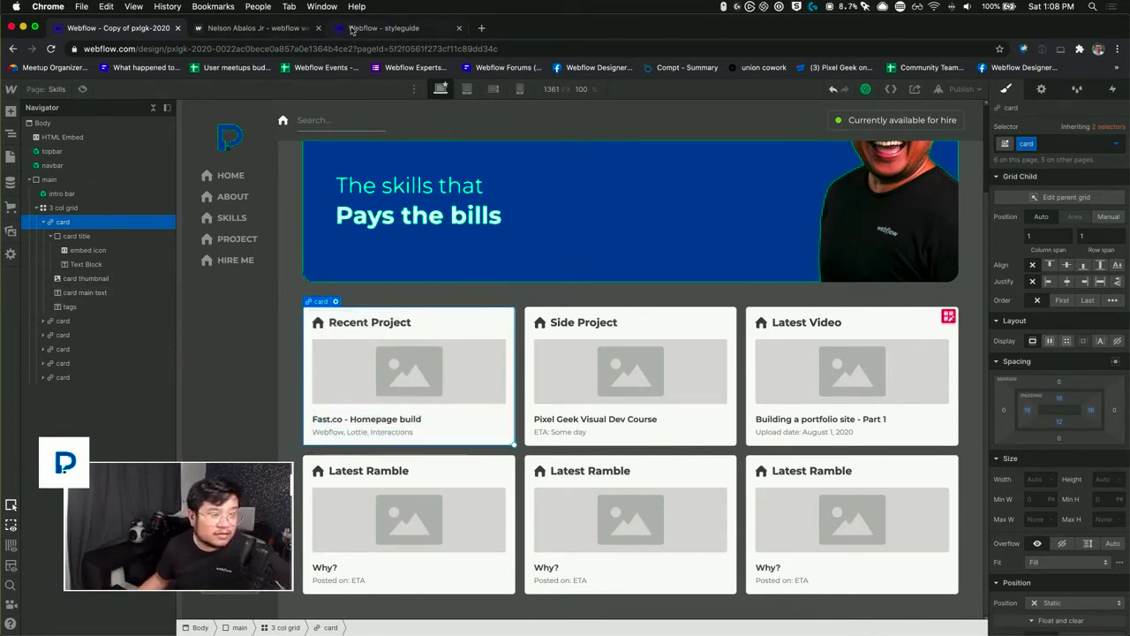
Step: Examine the sub-items listed under the Webflow skill in the Google Docs outline, and return to Webflow
key(ctrl+Up)
click(327, 226)
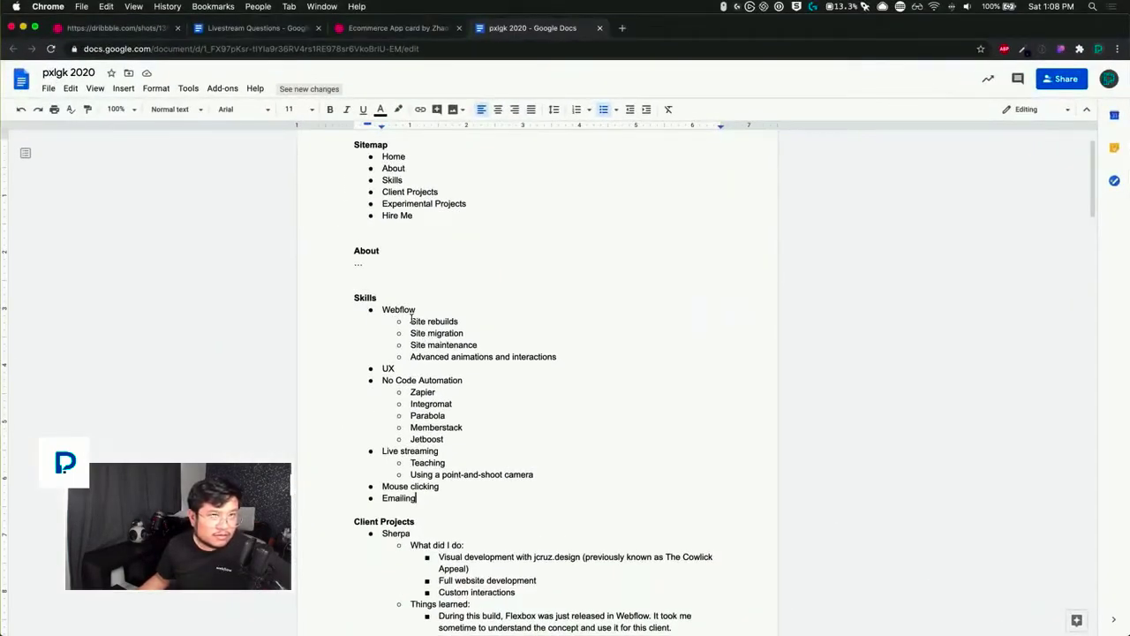
drag(410, 320, 554, 353)
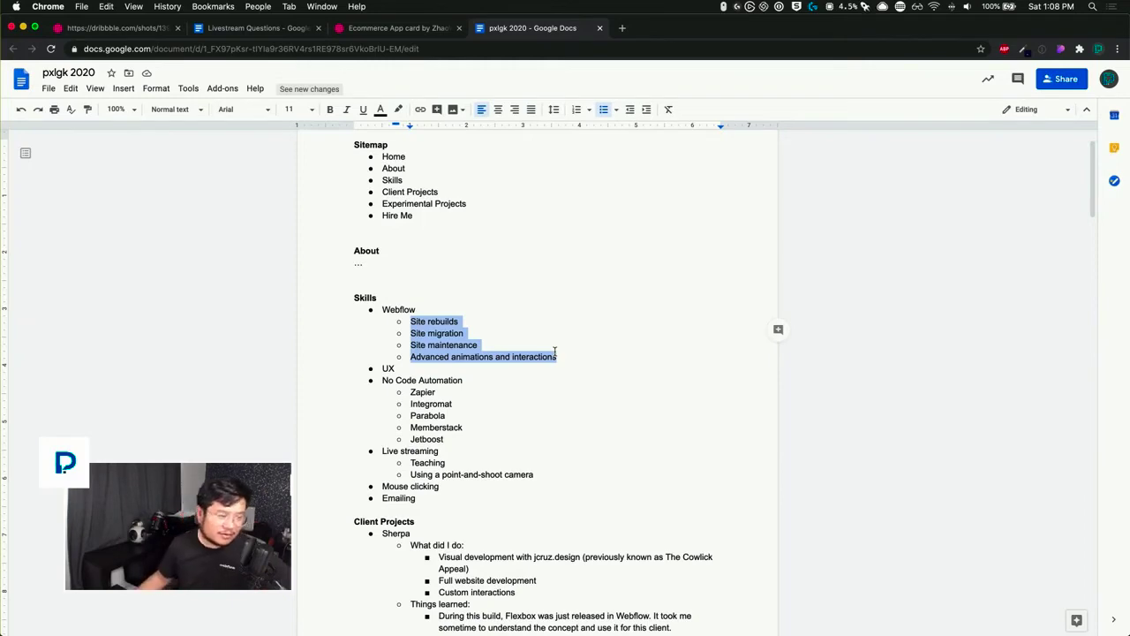
key(ctrl+Up)
click(326, 313)
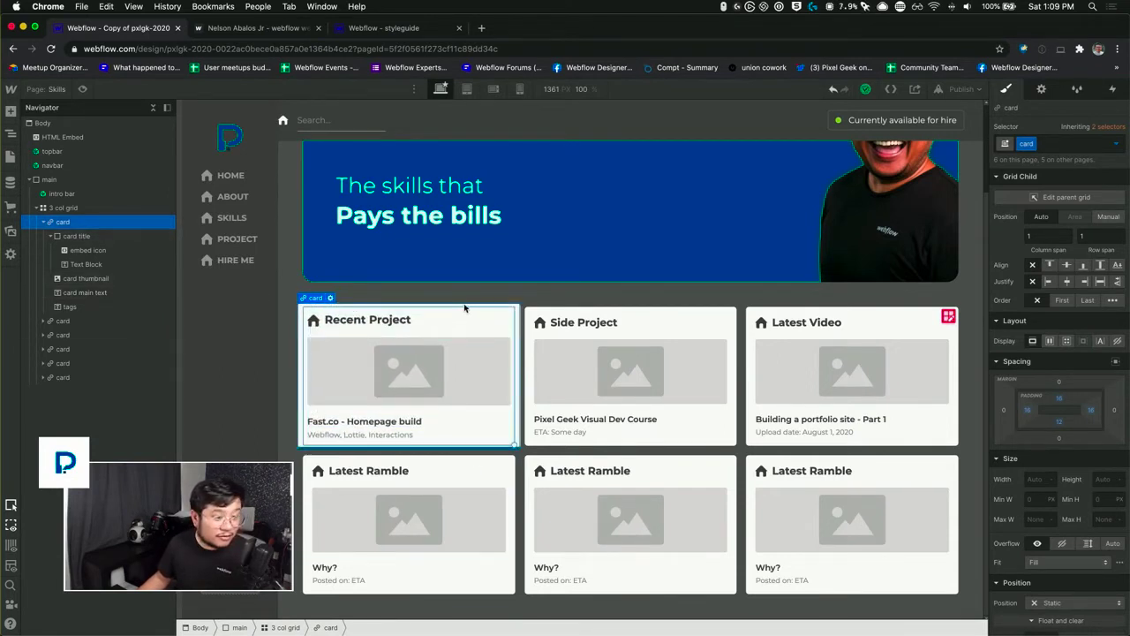
Step: Delete the main text, tags and thumbnail from the "Recent Project" card, keeping only its title
click(406, 424)
key(Delete)
key(Delete)
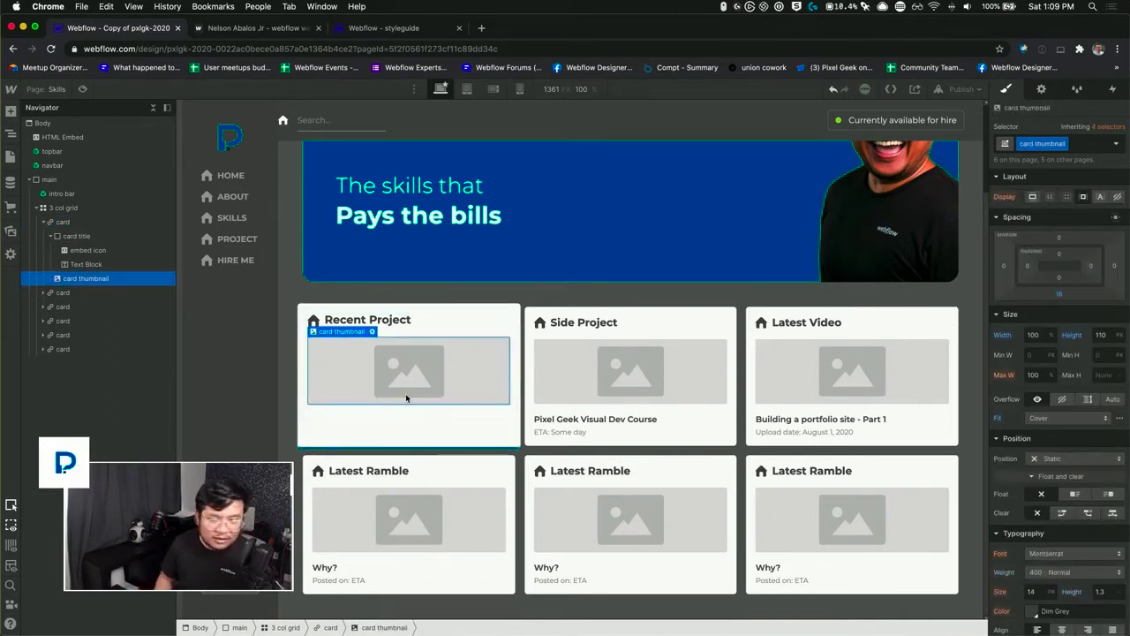
key(Delete)
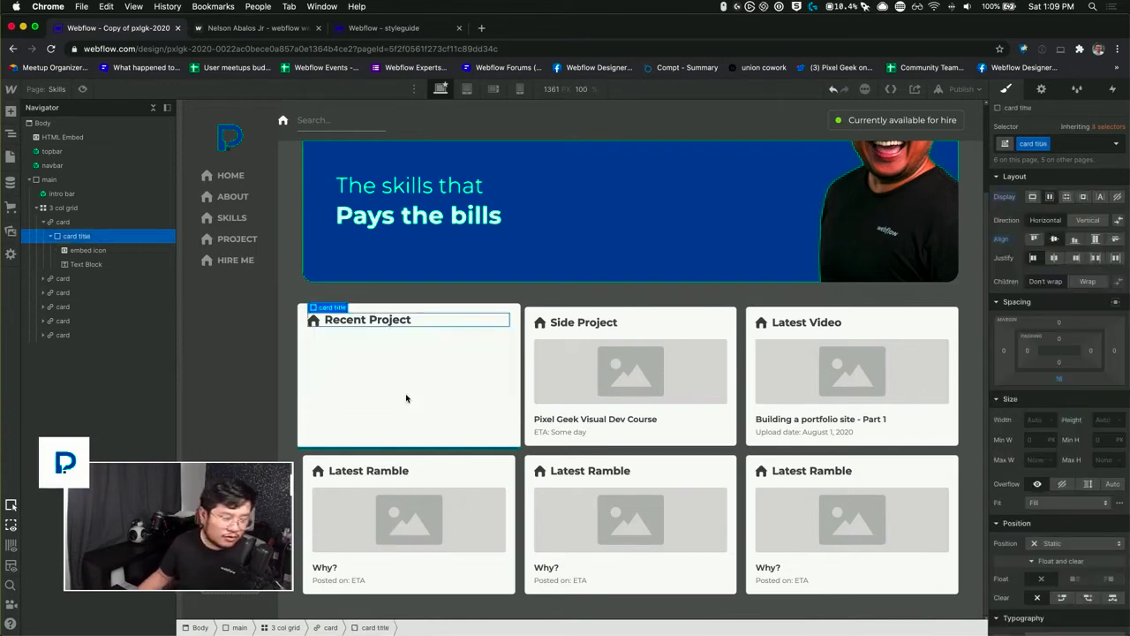
Step: Try to insert a Rich Text element into the "Recent Project" link card using quick find
click(380, 353)
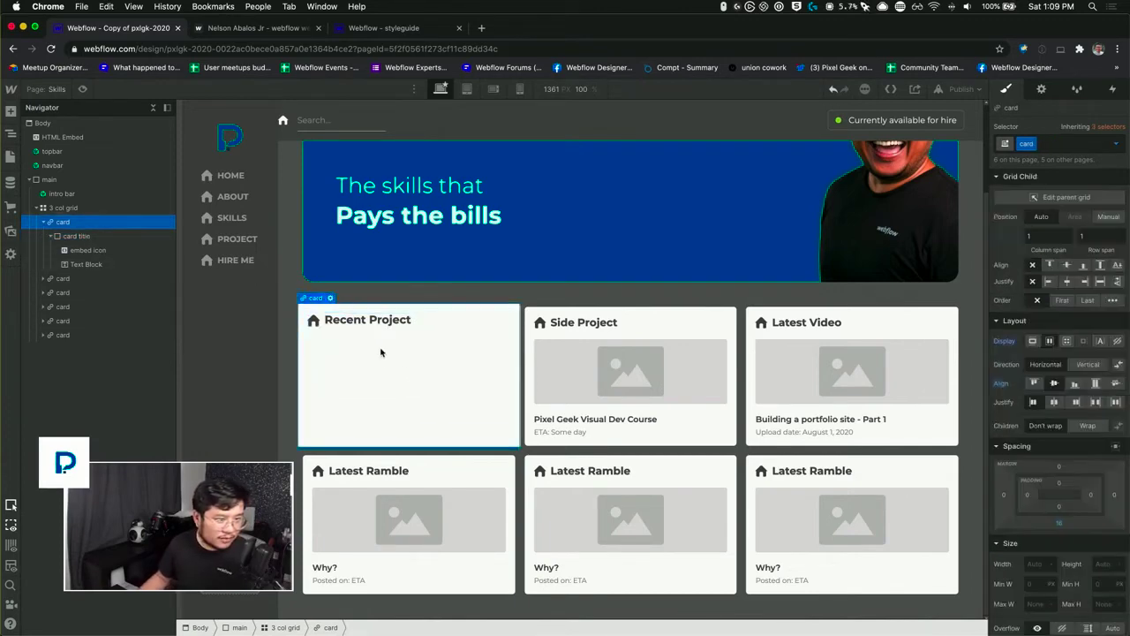
click(51, 237)
key(super+e)
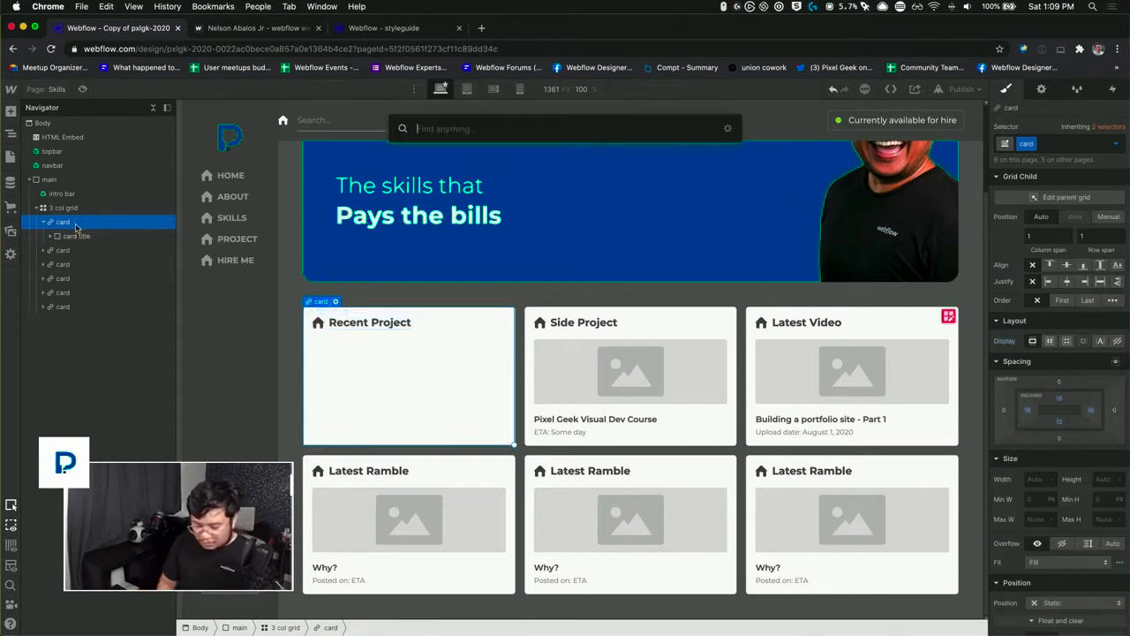
text(rich)
key(Return)
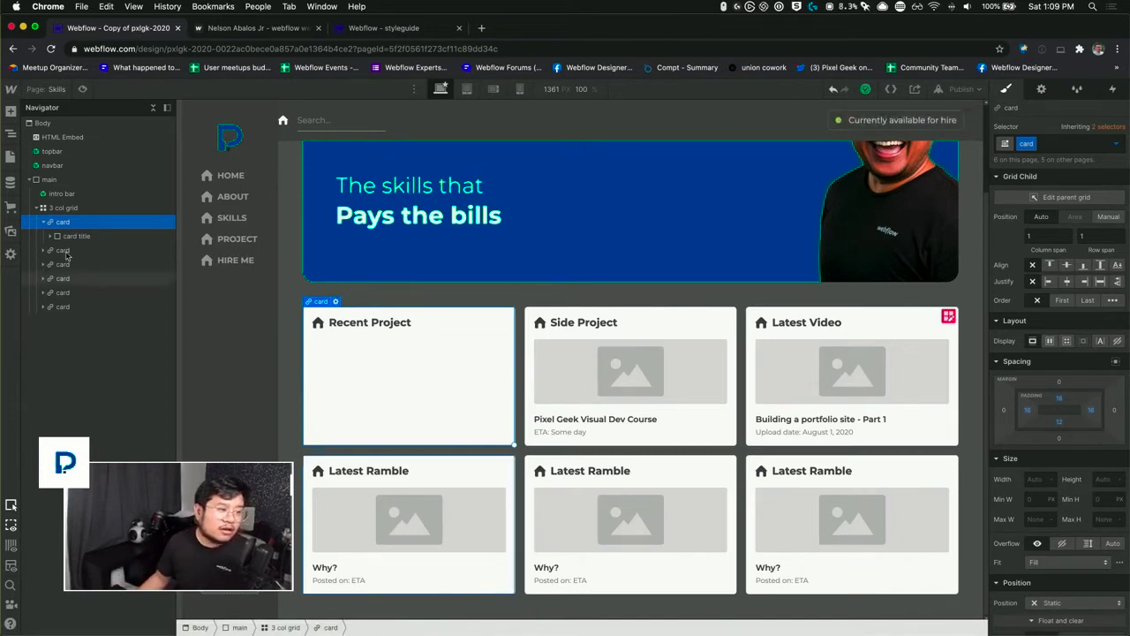
Step: Convert the "Recent Project" card to a div block and insert a Rich Text element inside it
right_click(301, 308)
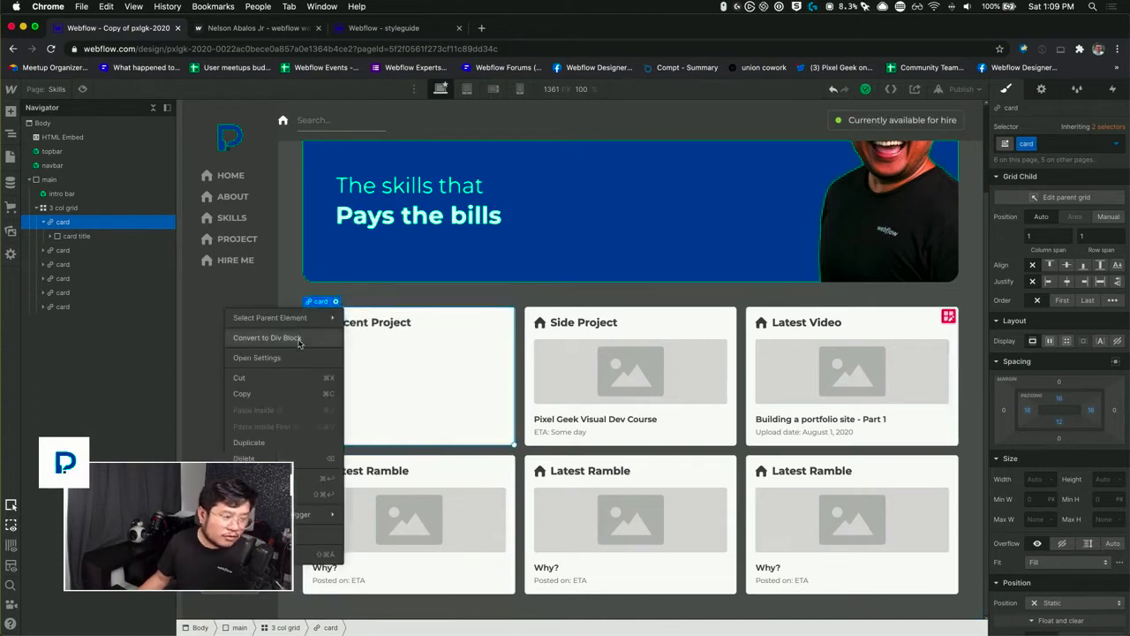
click(298, 341)
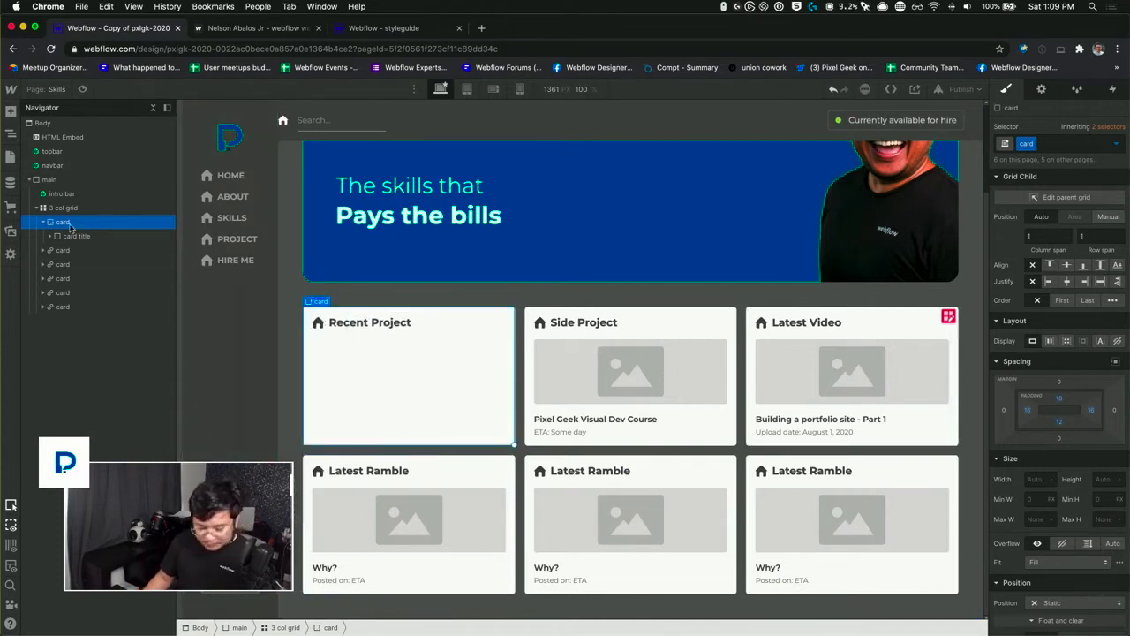
key(super+e)
text(rich)
key(Return)
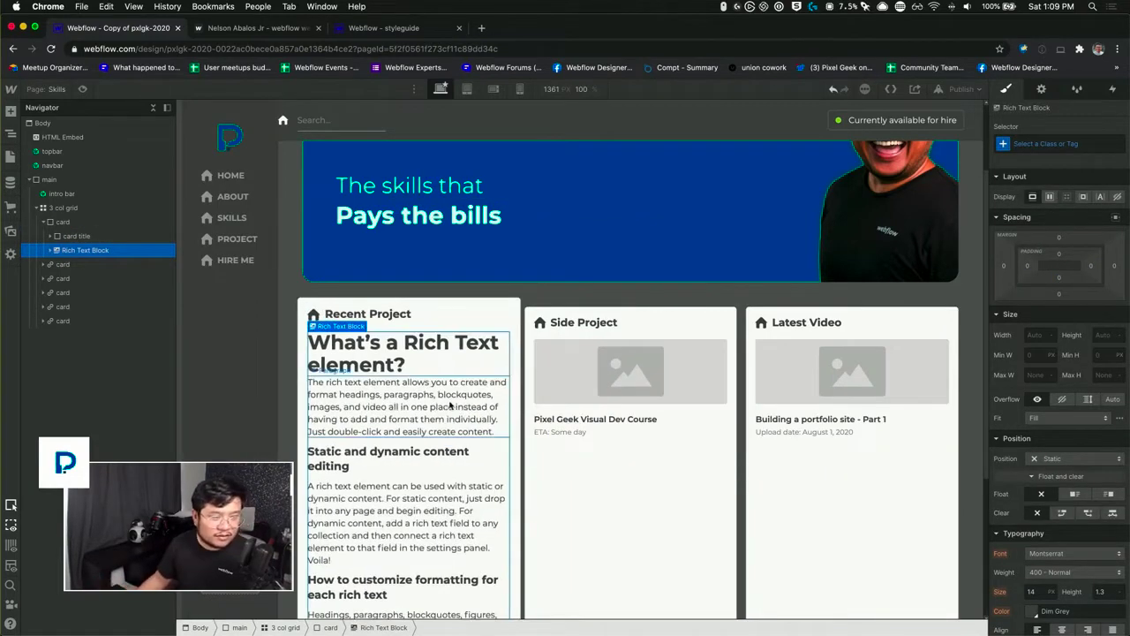
Step: Clear all placeholder content from the Rich Text block in the first card
scroll(456, 446, down, 1)
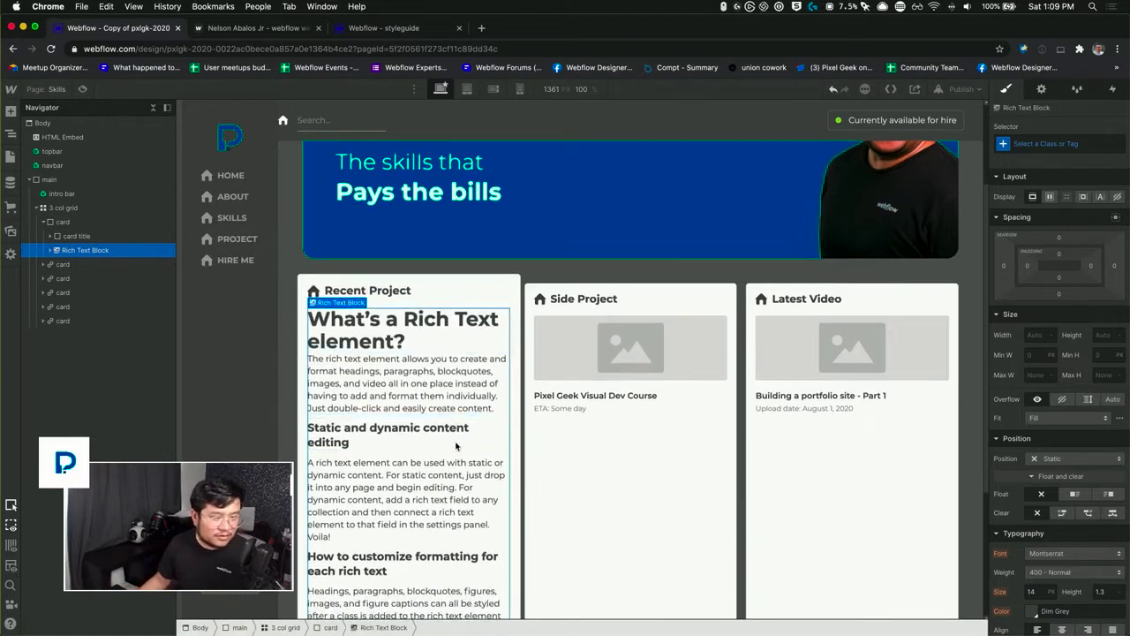
double_click(437, 388)
key(super+a)
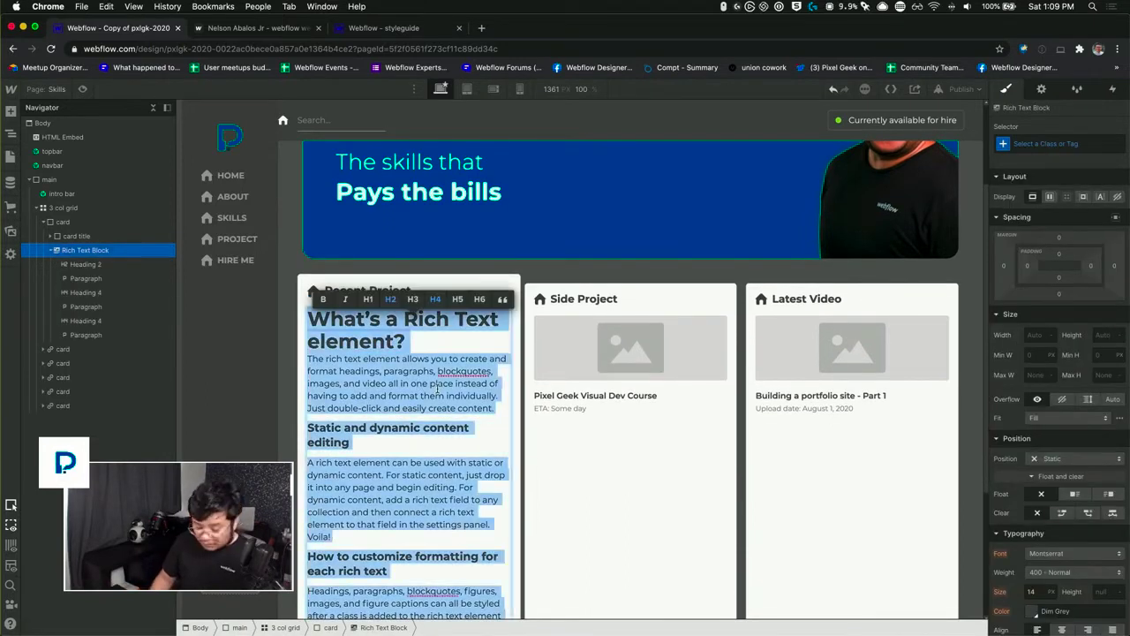
key(BackSpace)
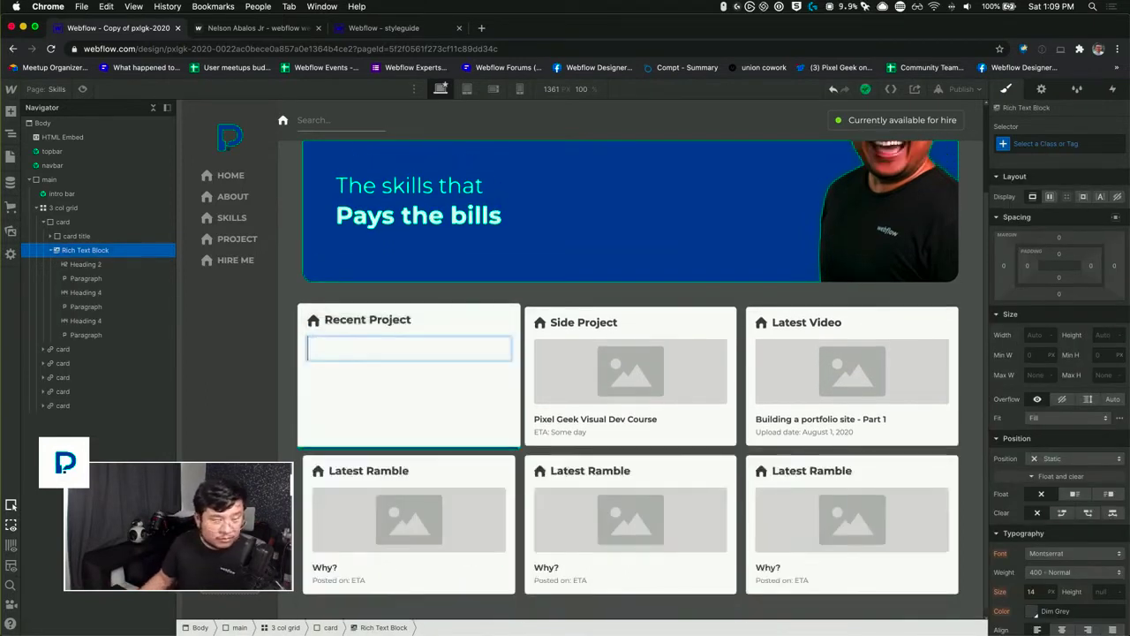
key(Escape)
Step: Add a bulleted list to the empty Rich Text block with the entries "item 1", "item 2" and "item 3"
double_click(433, 361)
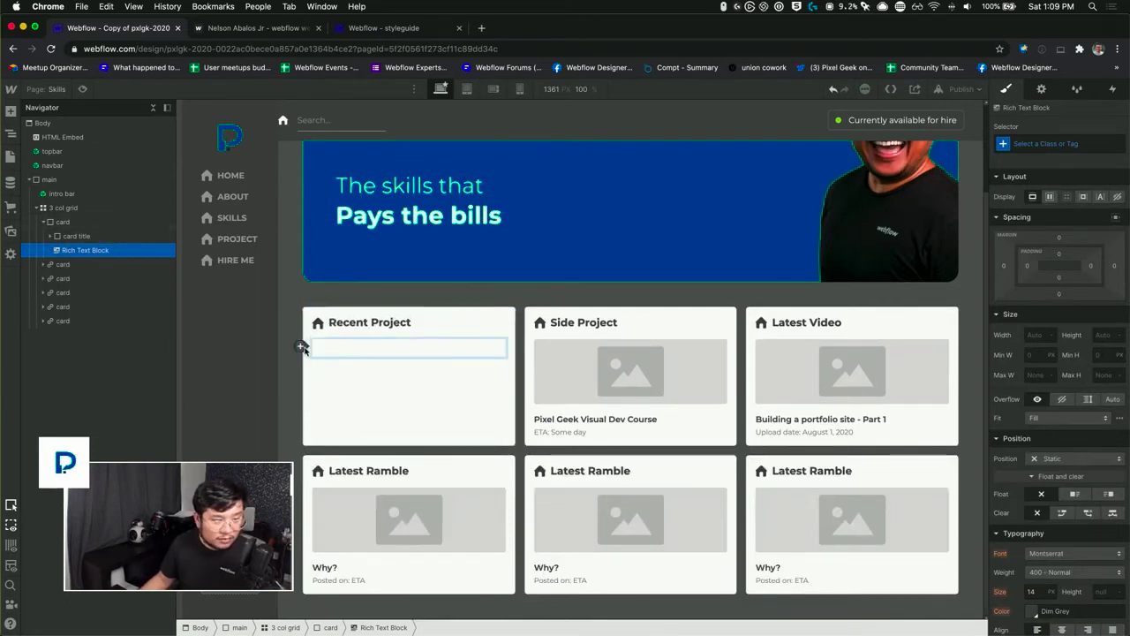
click(303, 346)
click(411, 345)
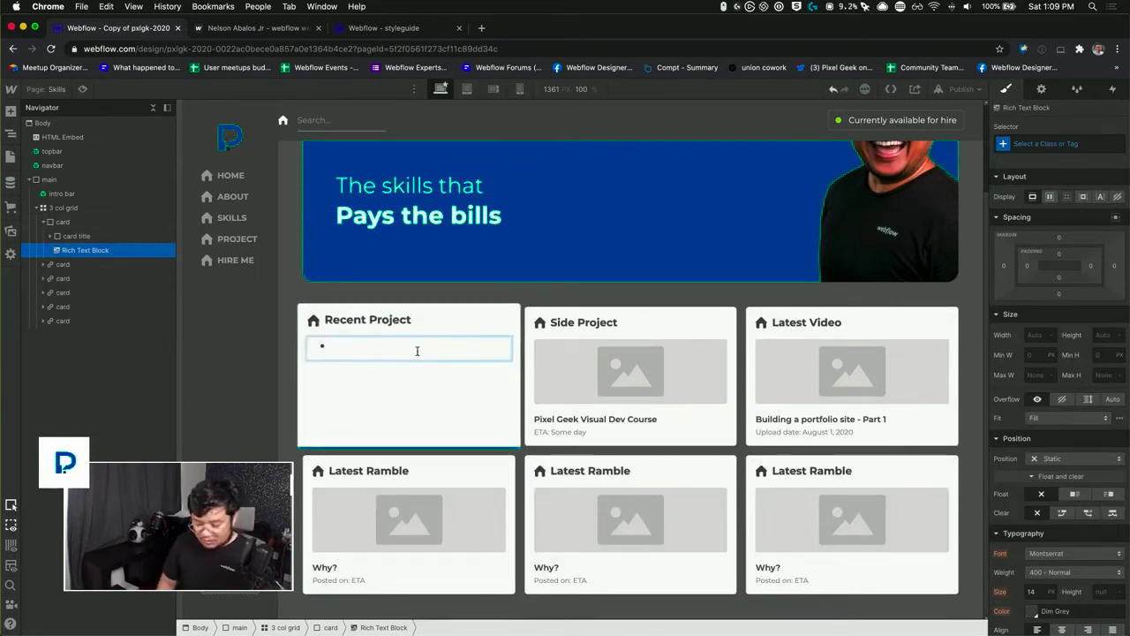
text(item 1)
key(Return)
text(item)
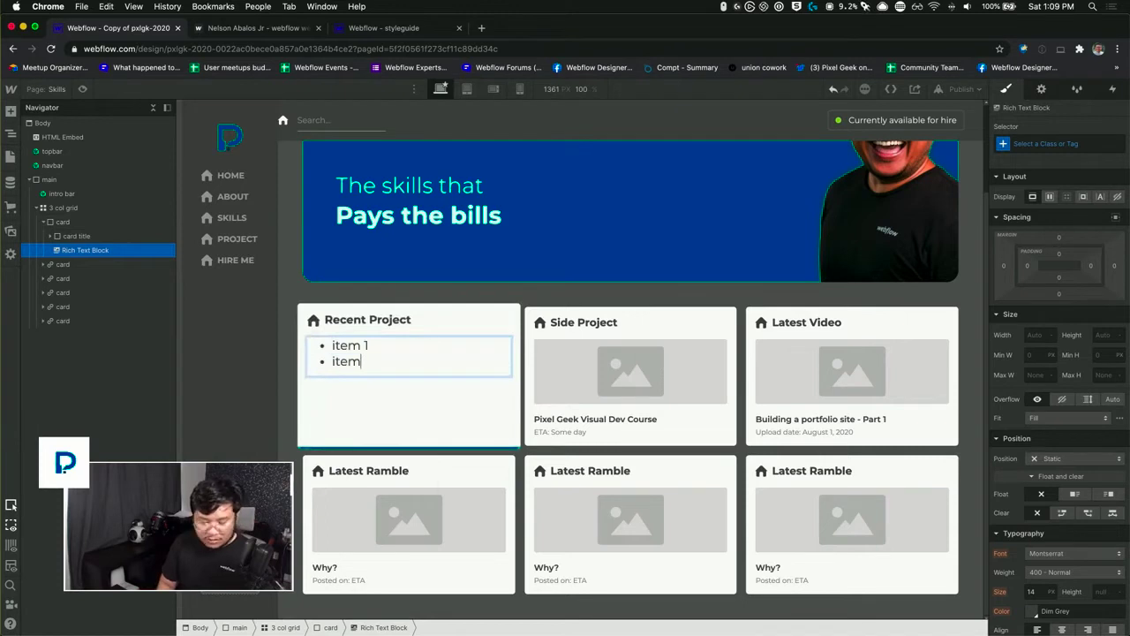
text( 2)
key(Return)
text(item 3)
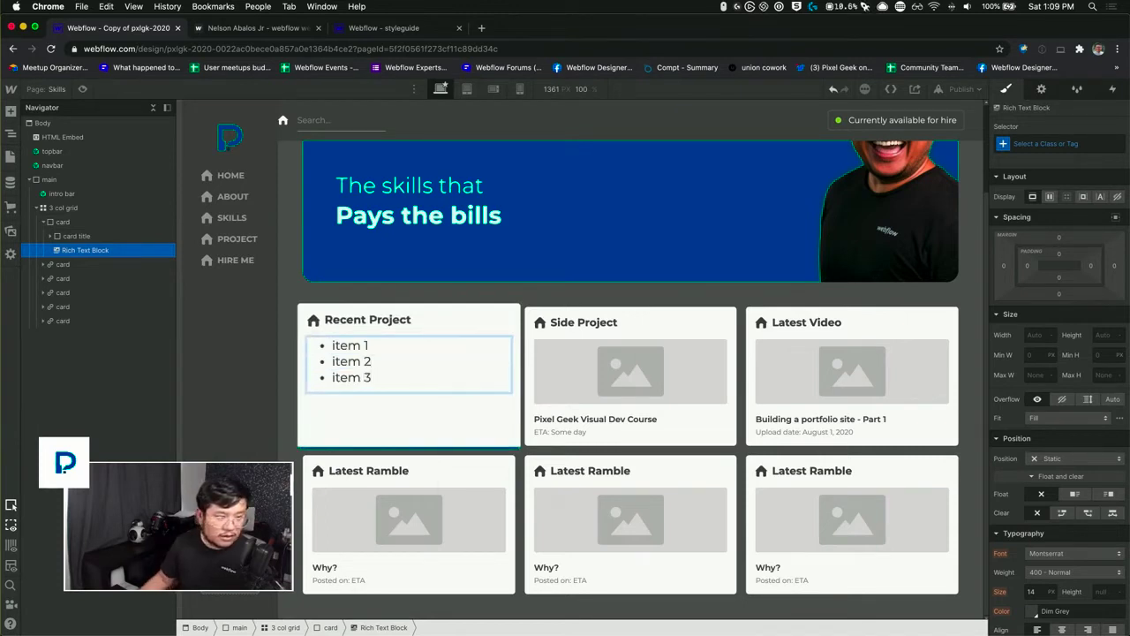
Step: Replace the first card's title "Recent Project" with "Skill name"
double_click(385, 320)
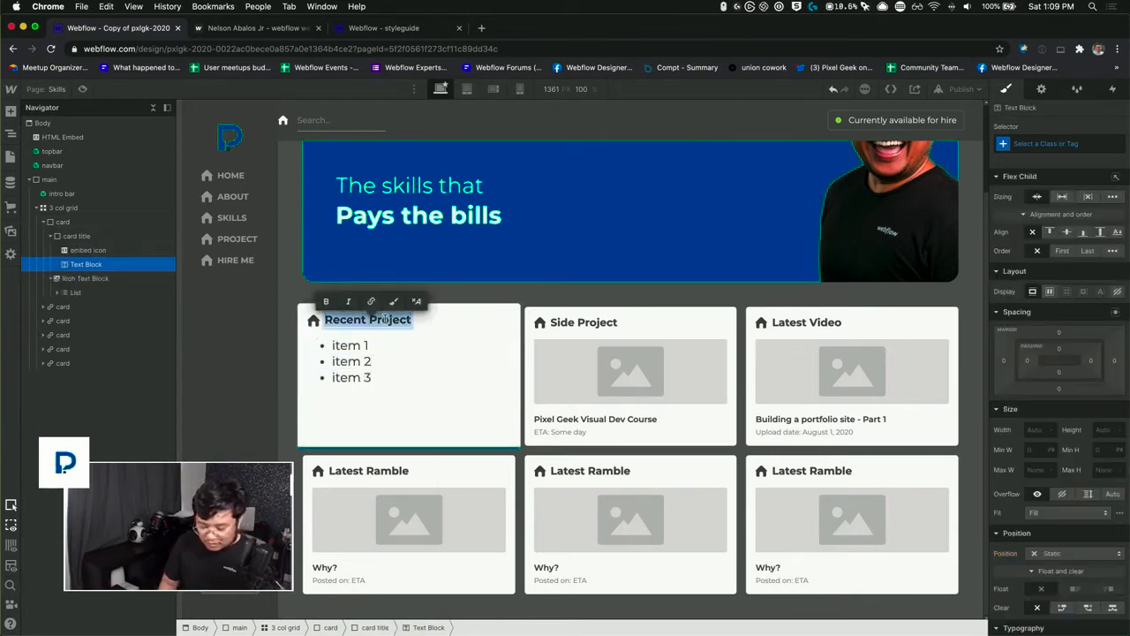
text(s)
key(BackSpace)
text(Skill nam)
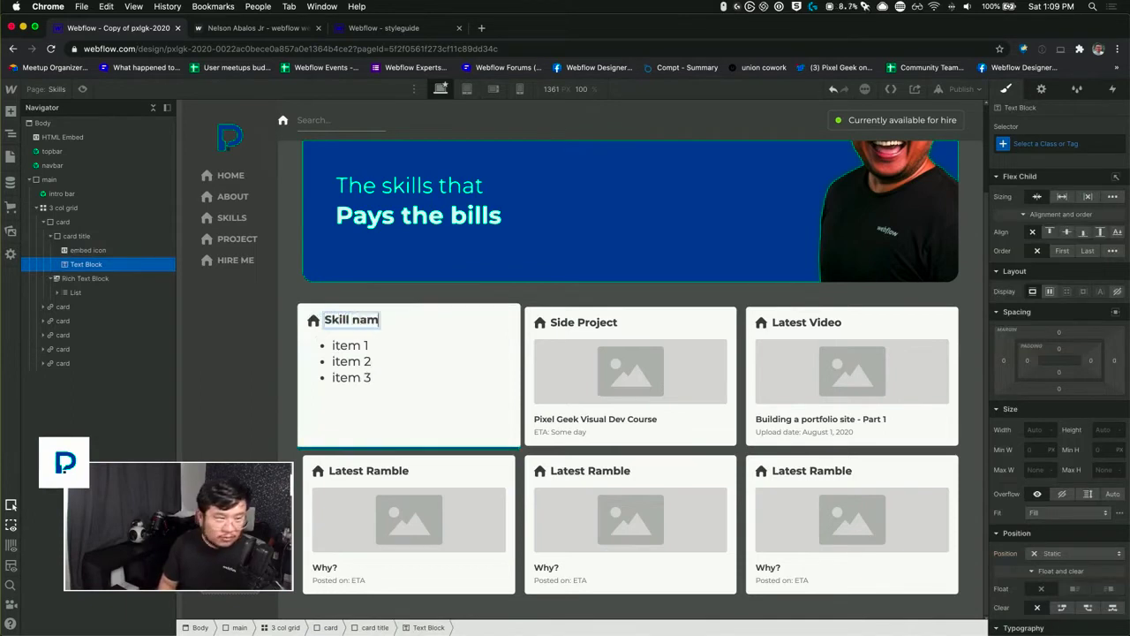
text(e)
key(Escape)
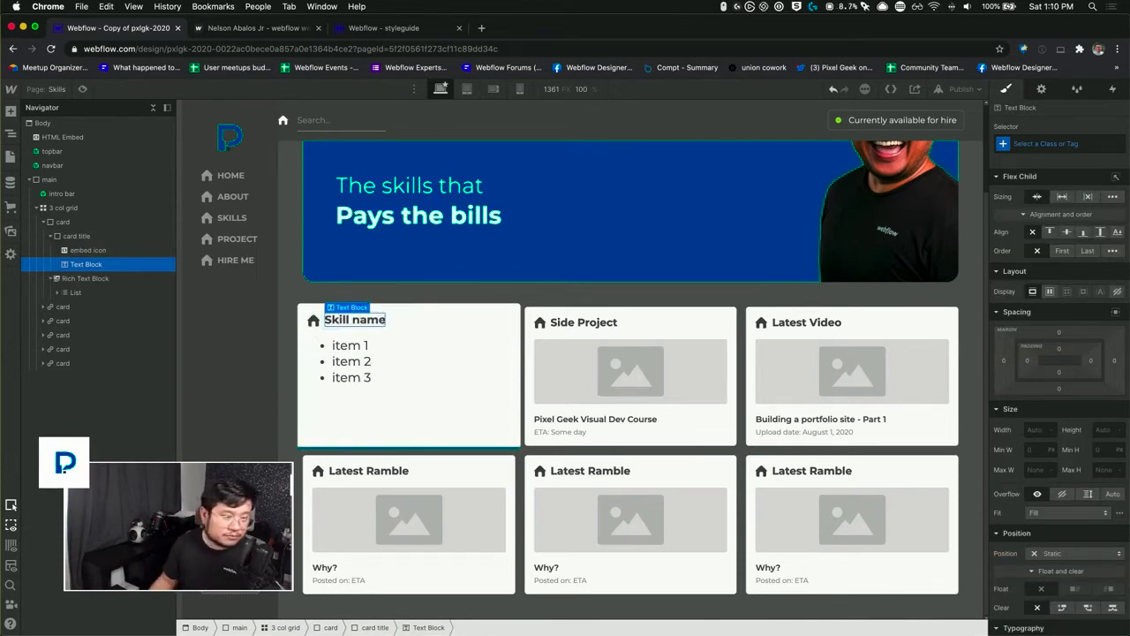
Step: Create a symbol named "card" from the first skill card in the three-column grid
click(317, 324)
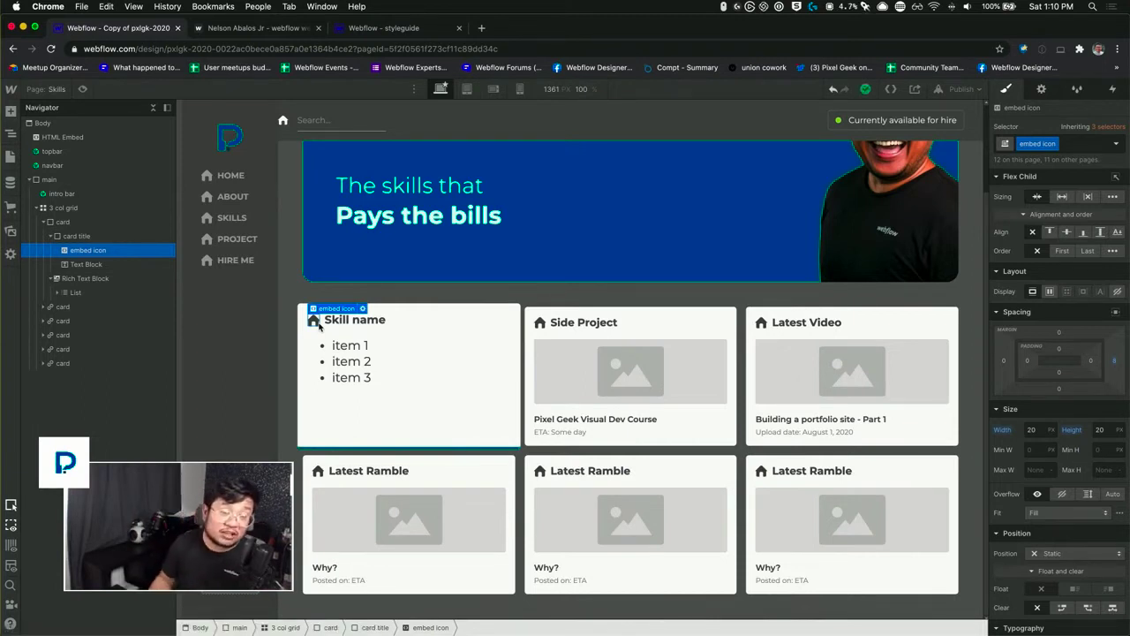
click(88, 224)
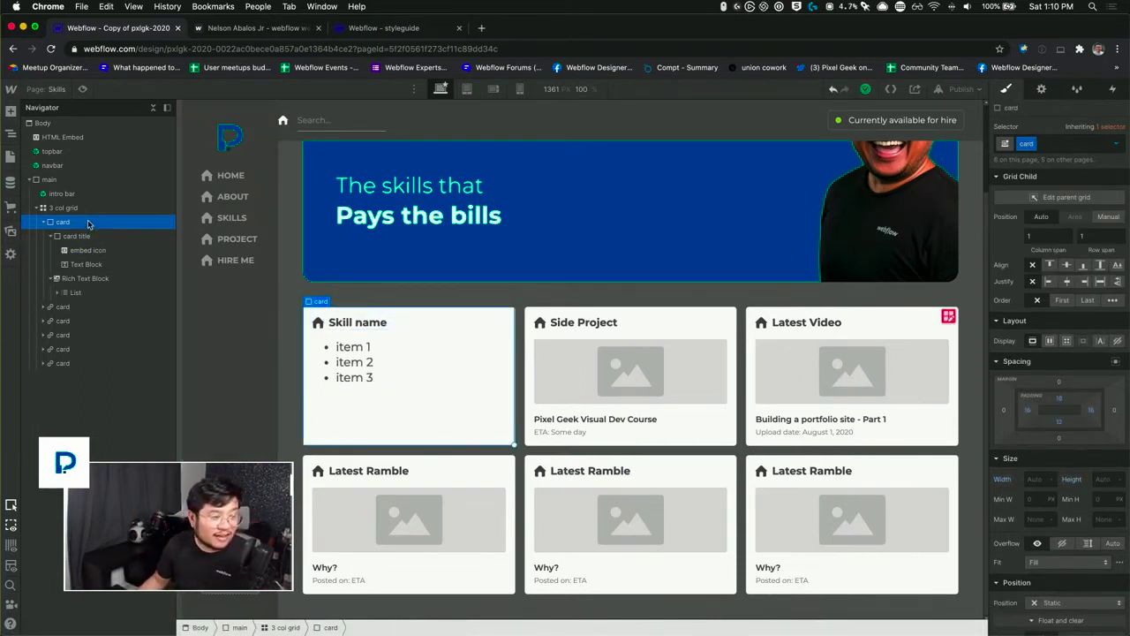
right_click(302, 313)
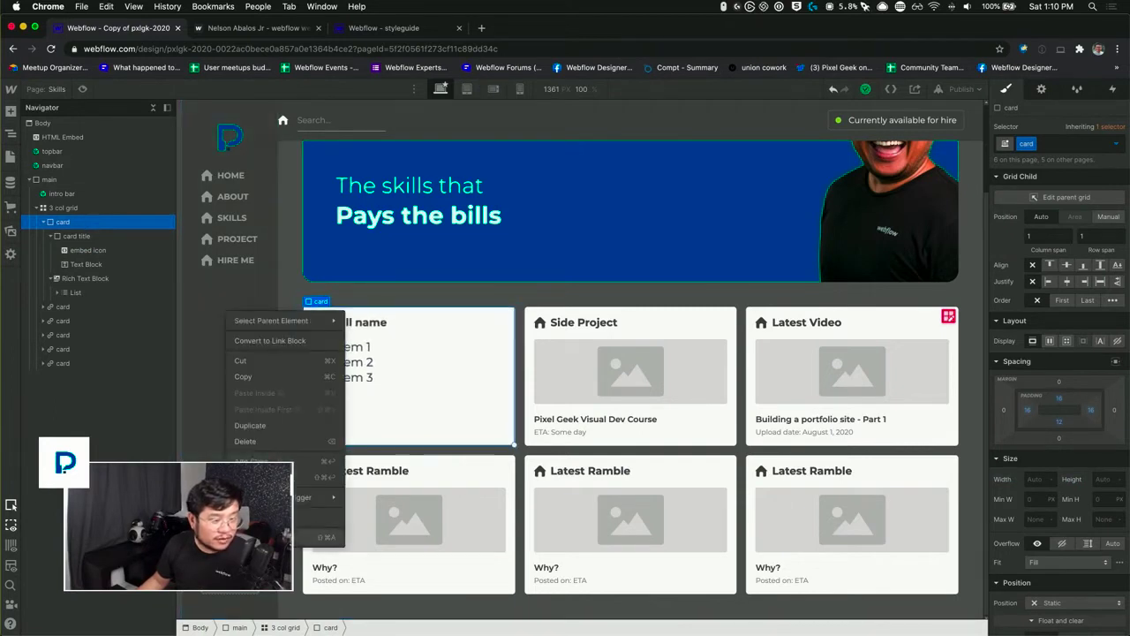
click(252, 426)
text(card)
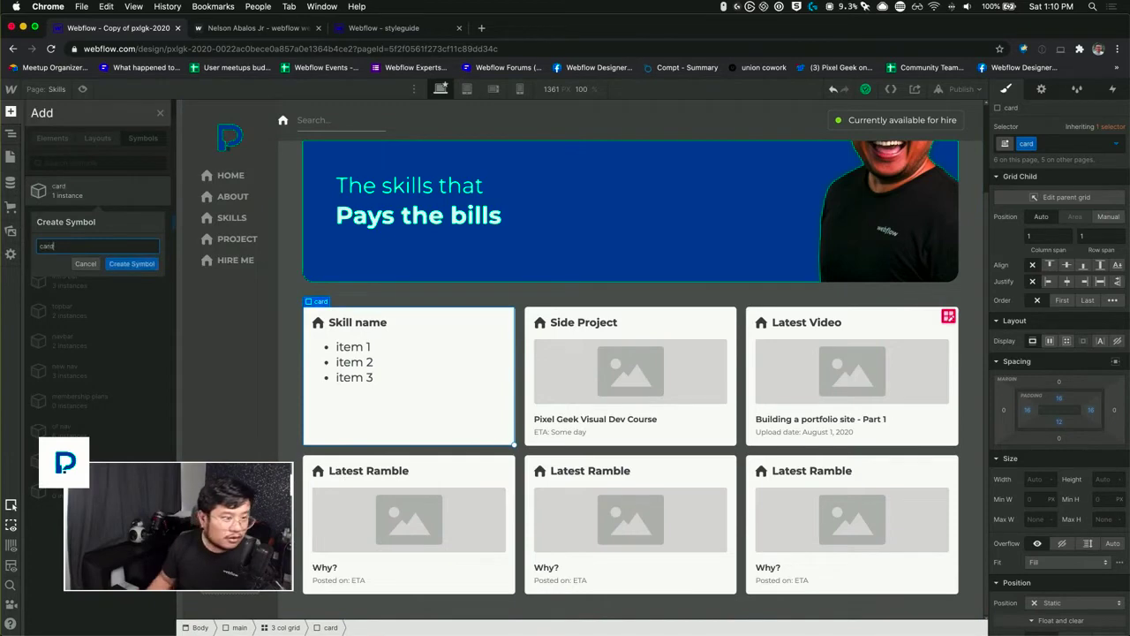
key(Return)
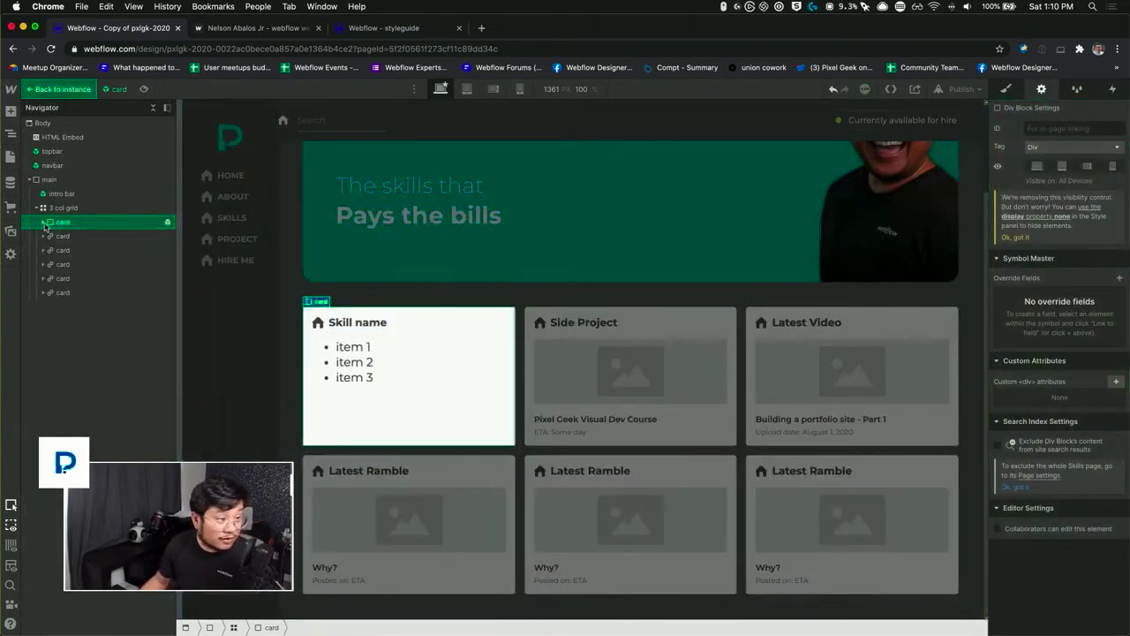
Step: Inspect the embed icon's settings inside the card symbol, return to the instance and undo the symbol creation
click(43, 221)
click(54, 236)
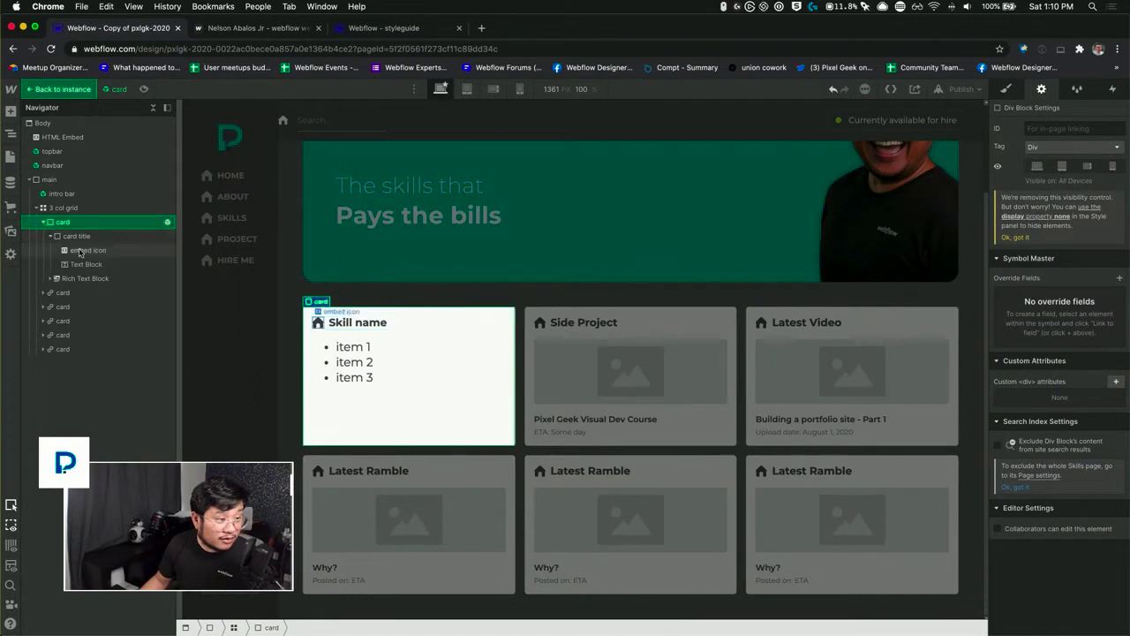
click(79, 250)
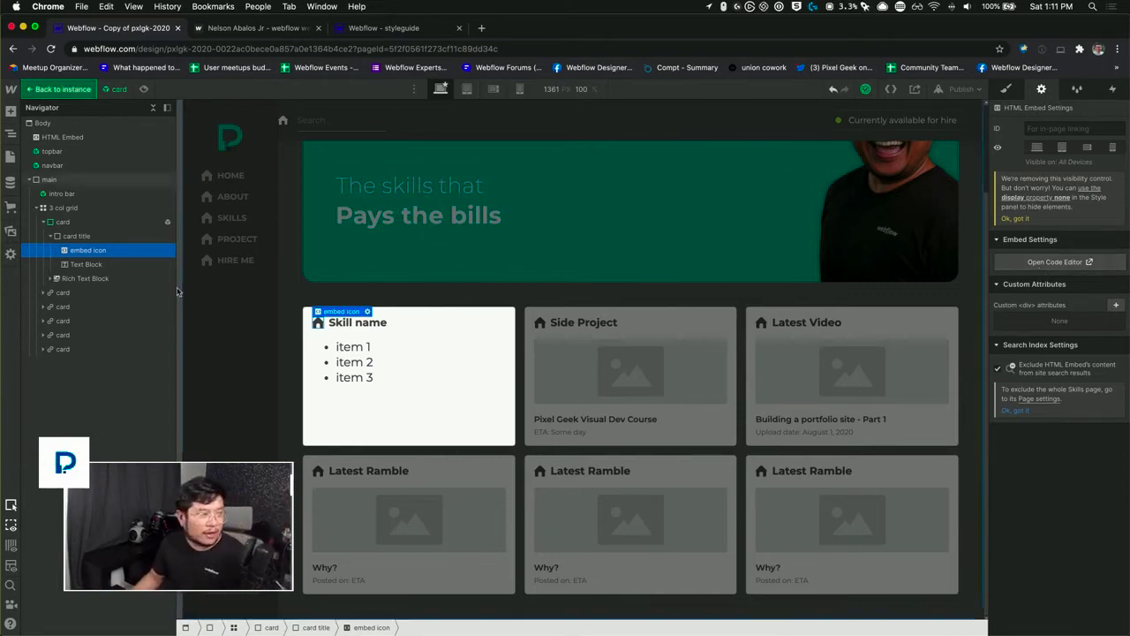
click(60, 90)
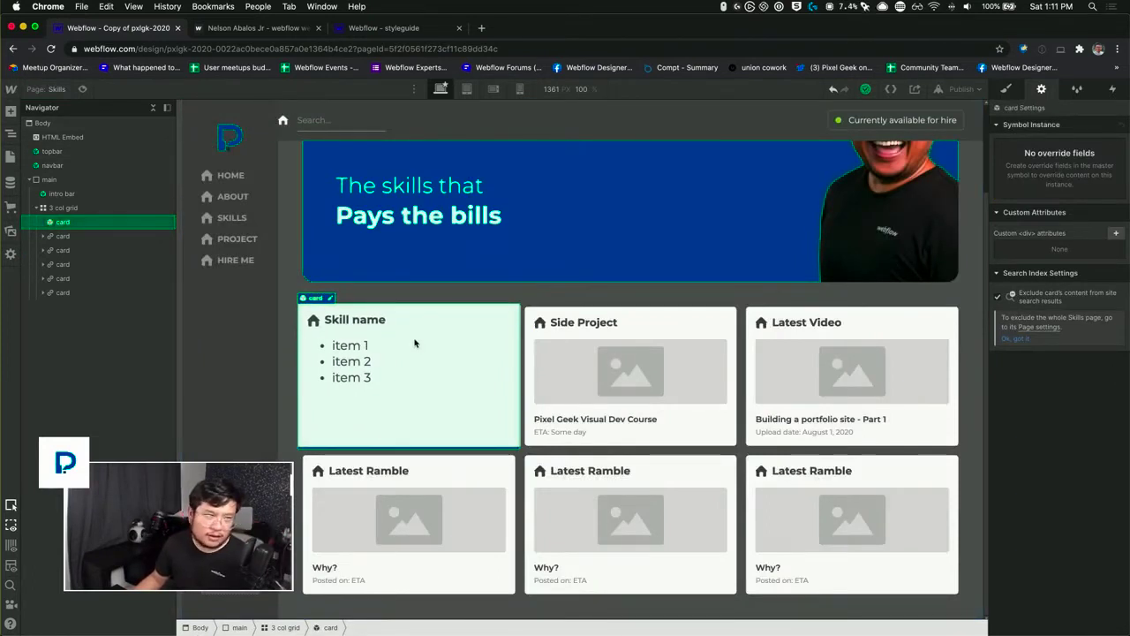
key(super+z)
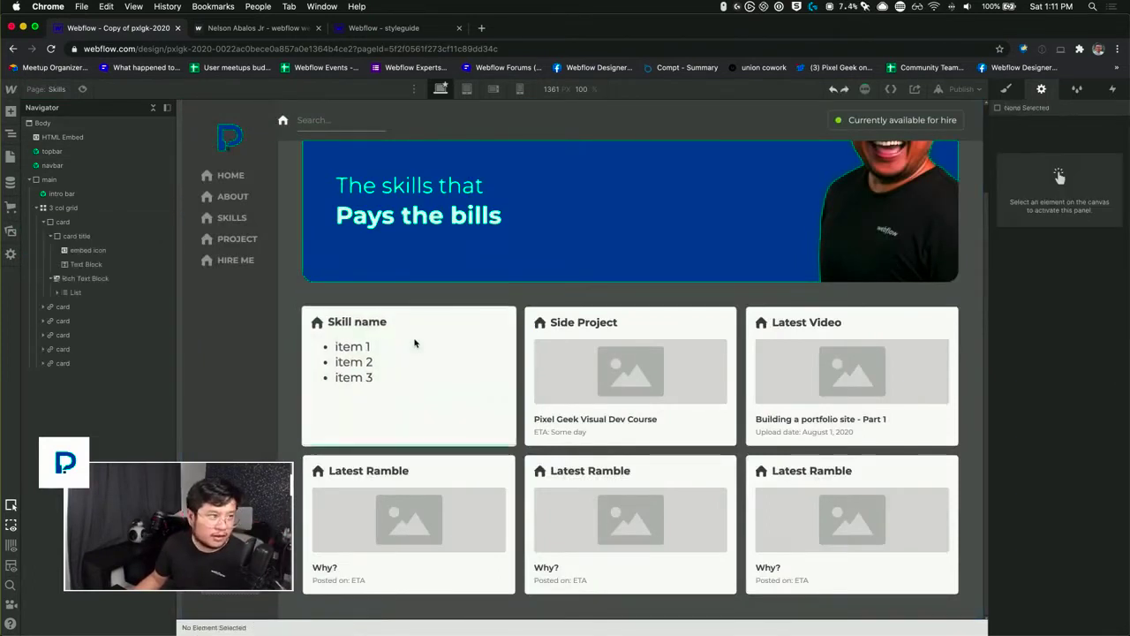
Step: Switch to the "pxlgk 2020" Google Docs outline and review the Webflow and UX entries in its Skills list
click(314, 323)
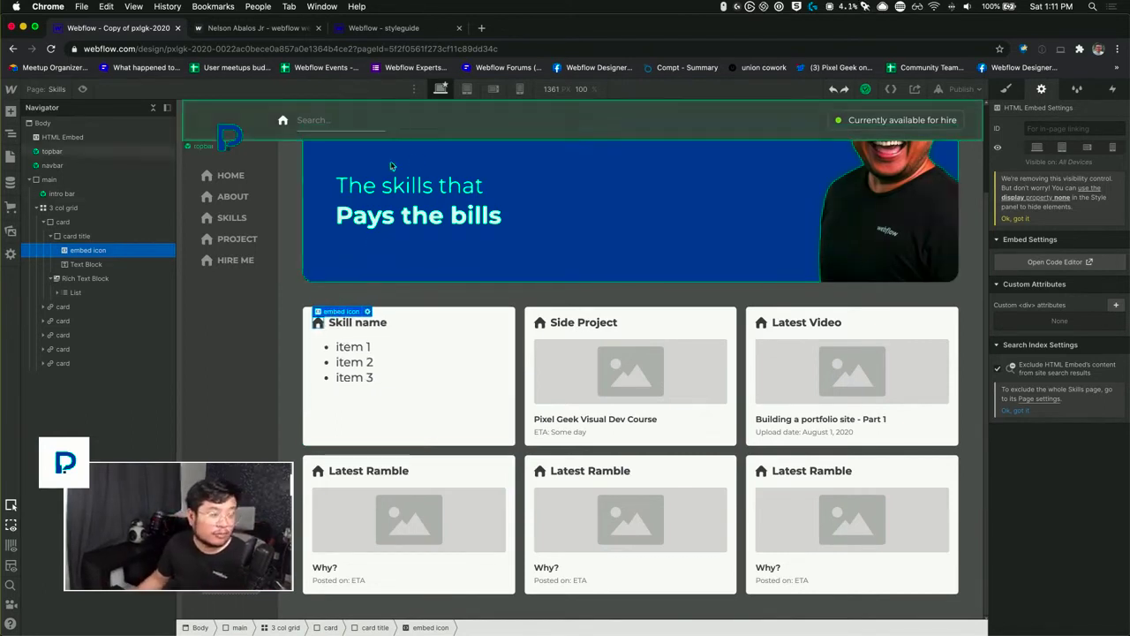
key(ctrl+Up)
click(381, 309)
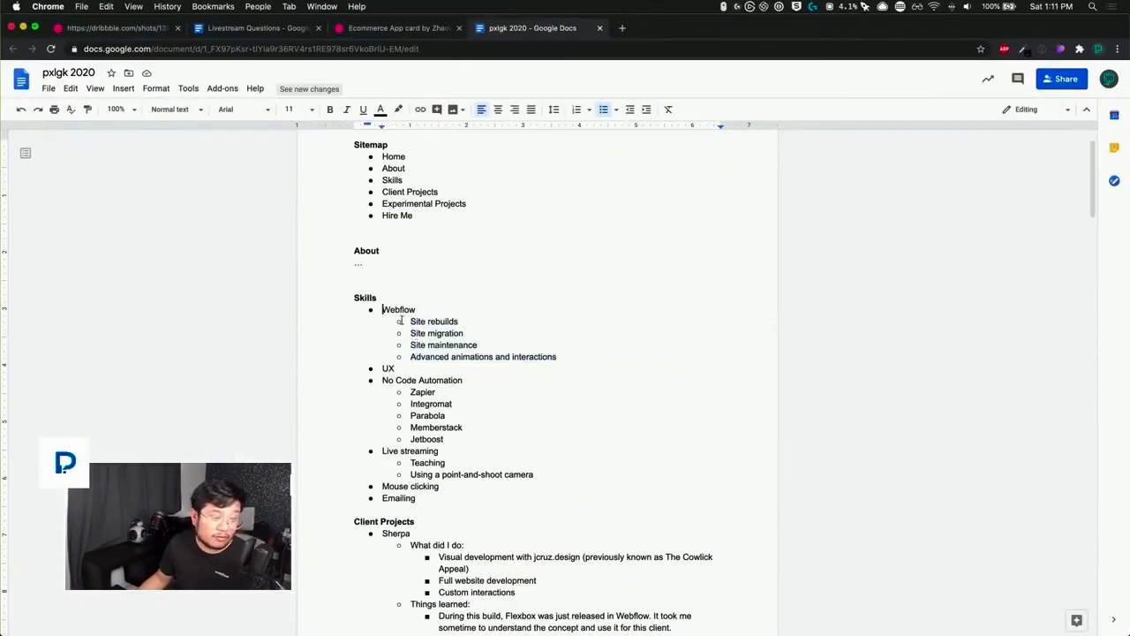
double_click(392, 369)
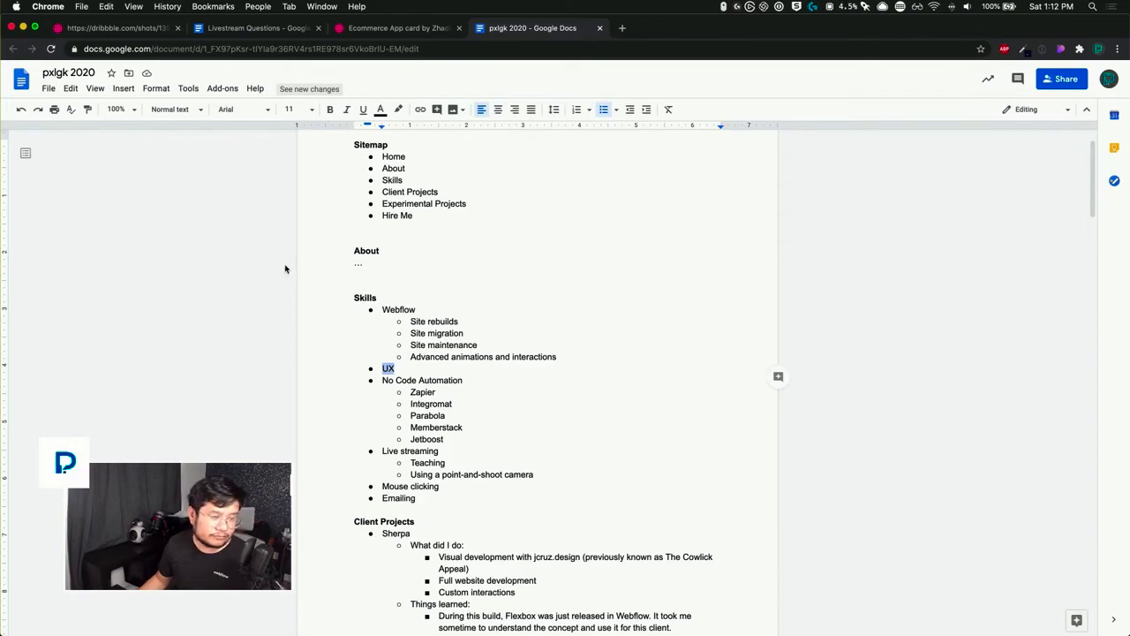
key(ctrl+Up)
Step: Back in Webflow, replace the first card's embed icon with an Image element placed before the "Skill name" text
click(133, 255)
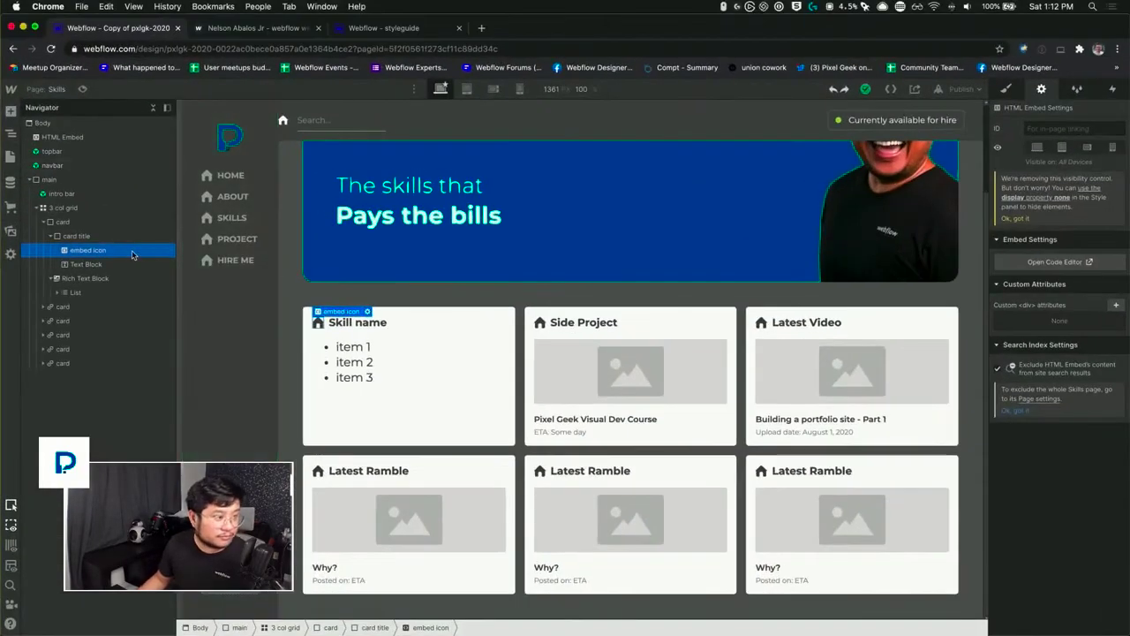
key(Delete)
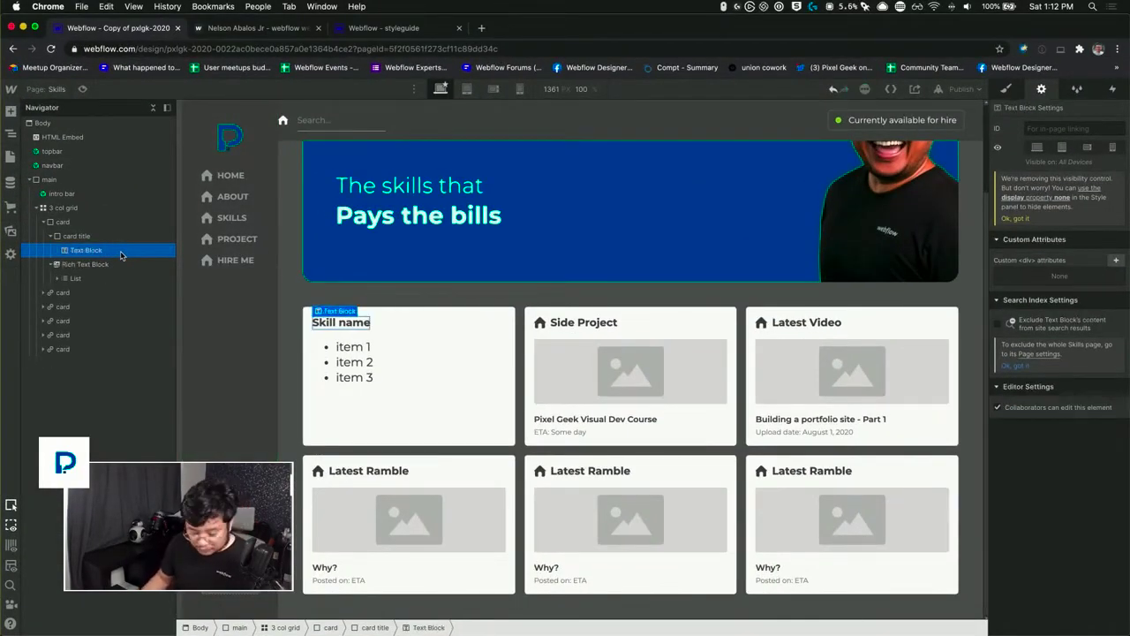
key(super+e)
text(image)
key(Return)
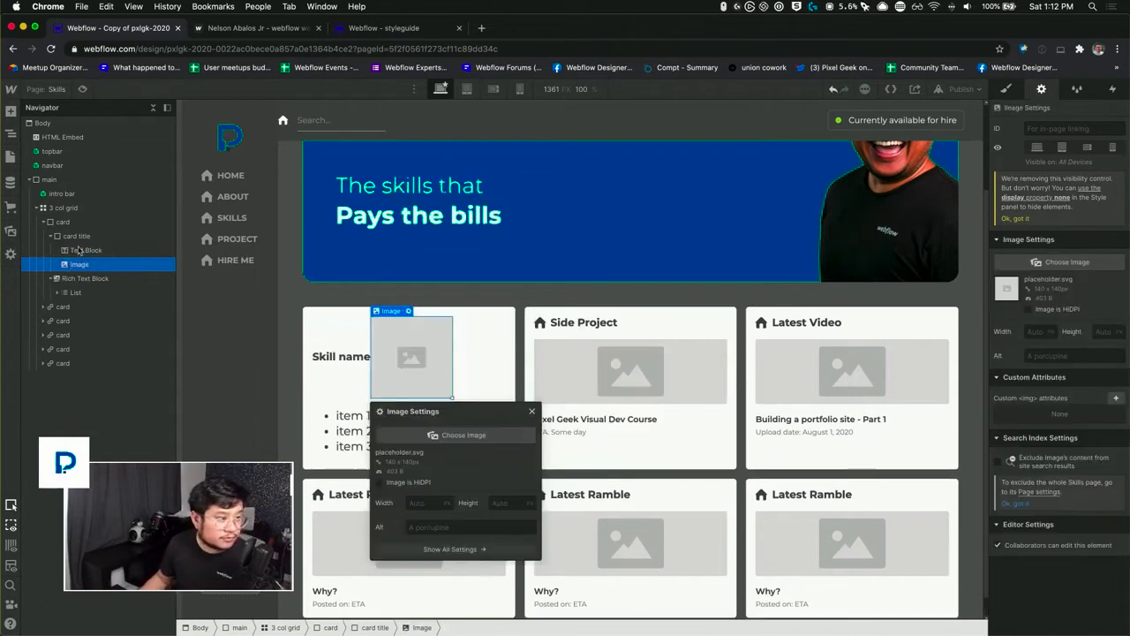
drag(78, 250, 79, 269)
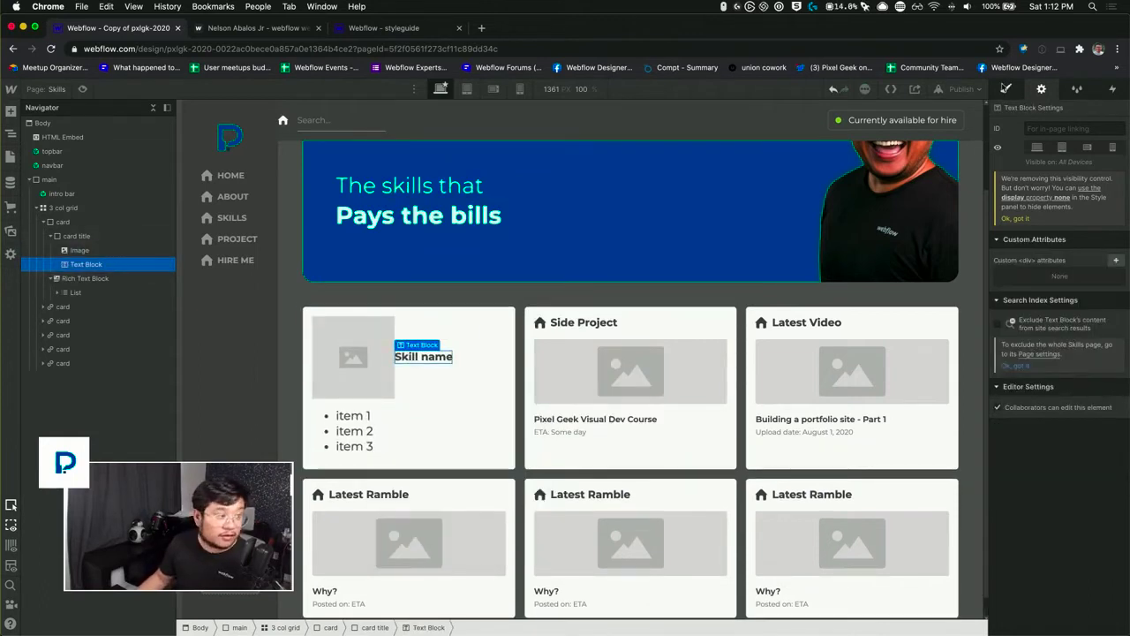
Step: Assign a new class named "title icon" to the image in the first card's title
click(1006, 89)
click(367, 356)
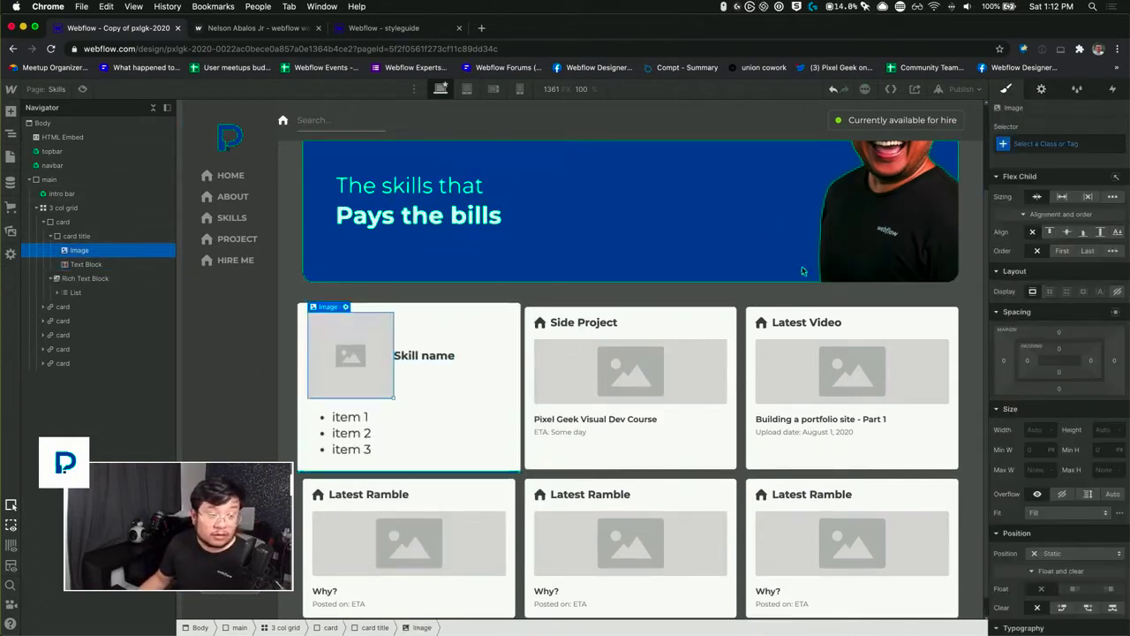
click(1033, 144)
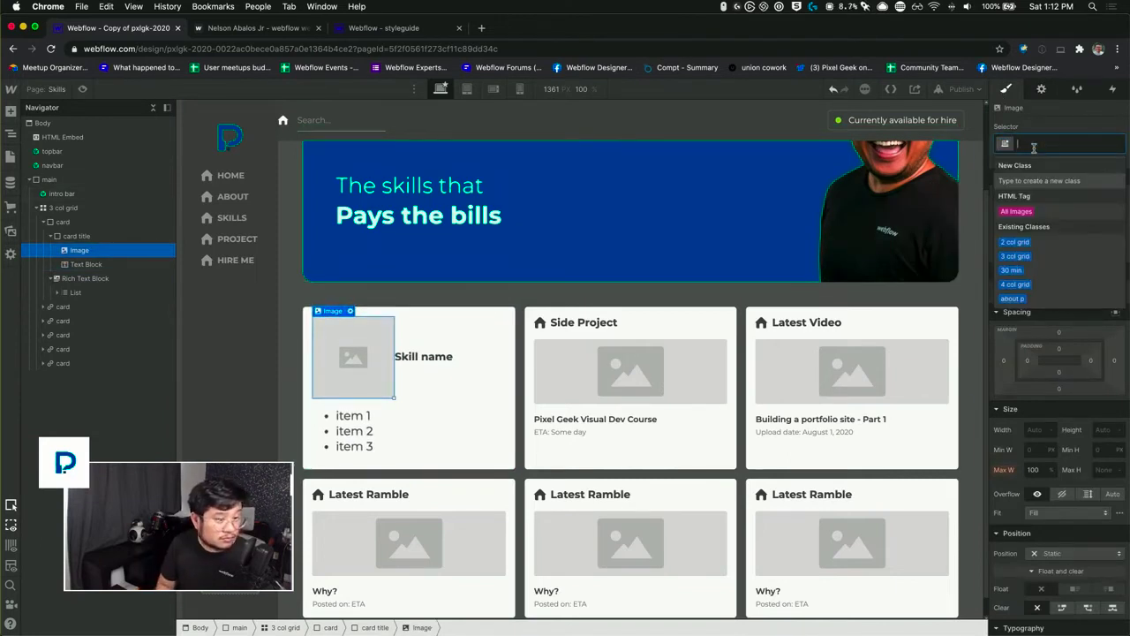
text(title icon)
key(Return)
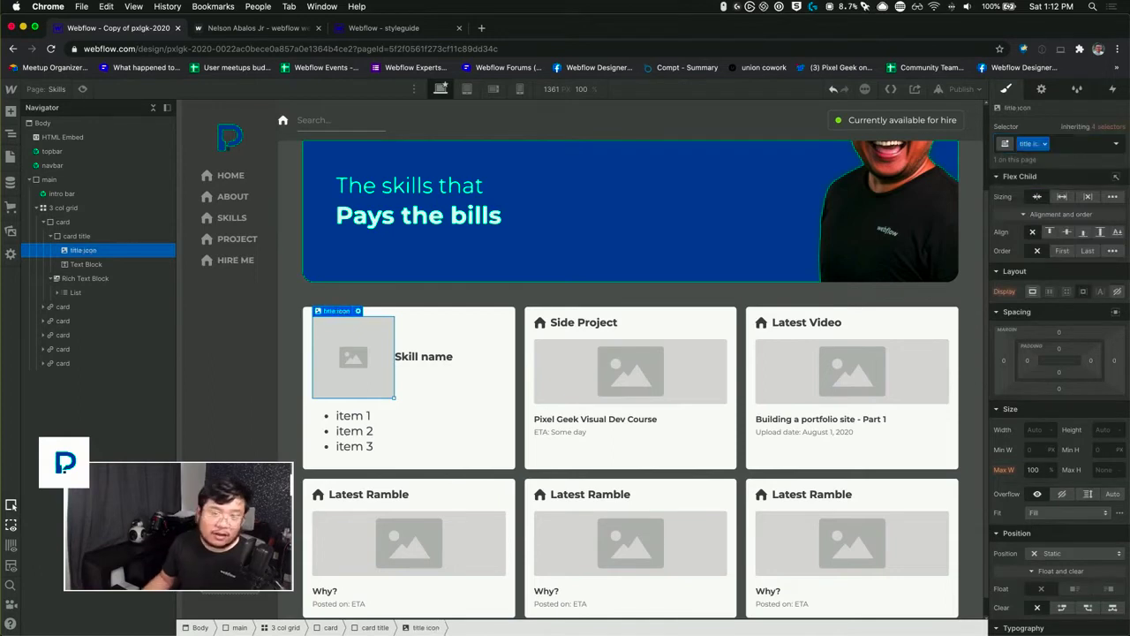
Step: Set the title icon's width and height to 25 px
click(1035, 429)
text(25)
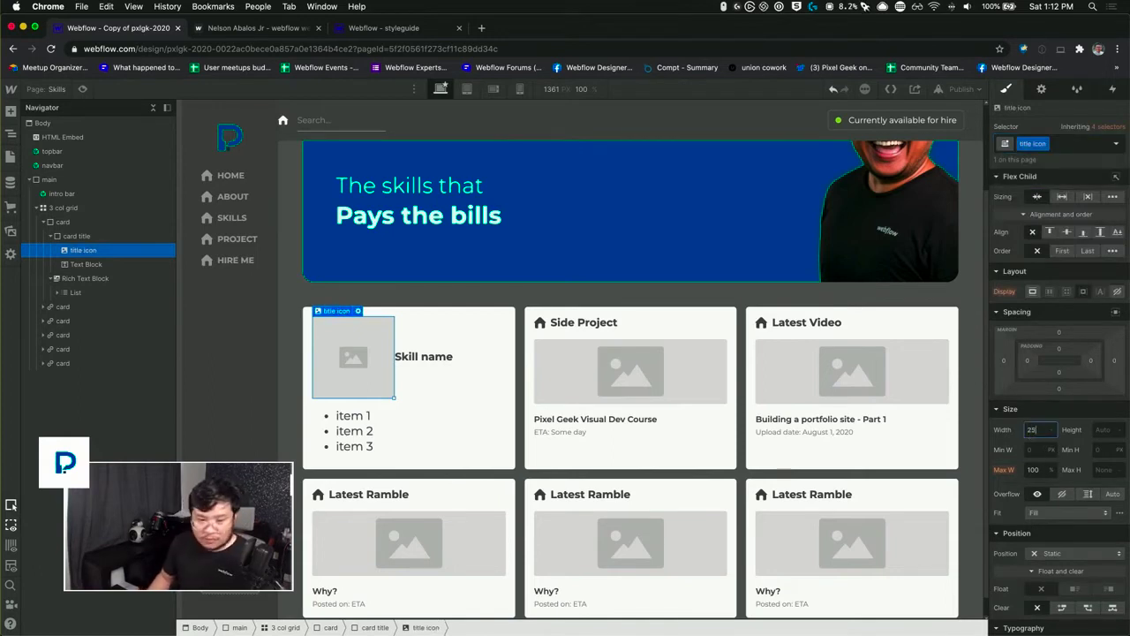
key(Tab)
text(25)
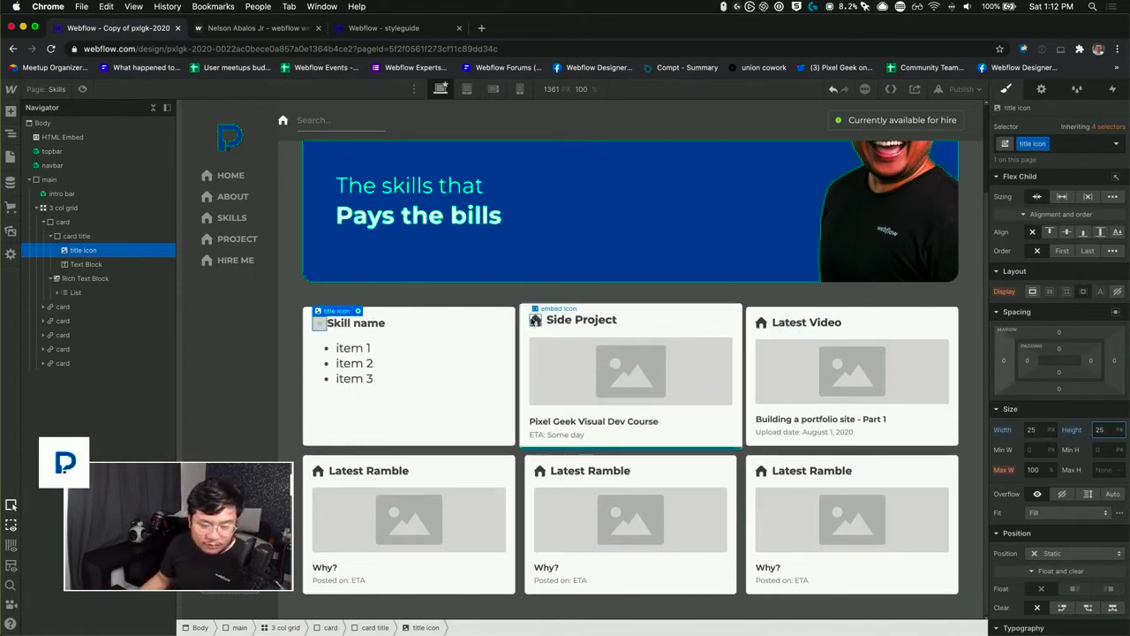
Step: Check the Side Project card's icon size and set the title icon's width and height to 20 px
click(535, 319)
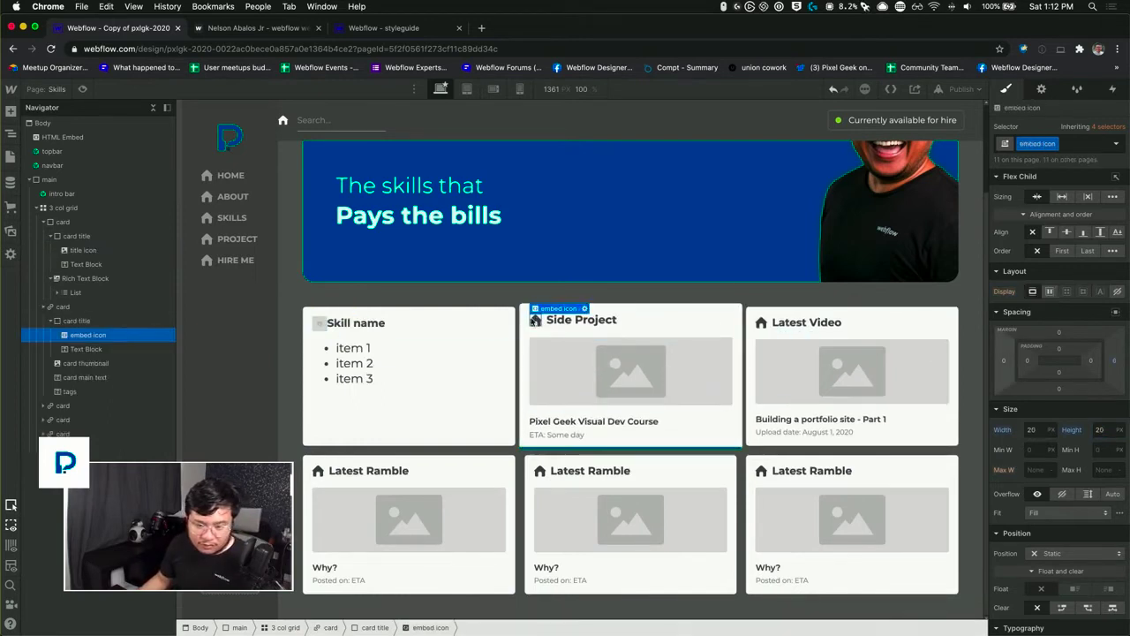
click(313, 325)
click(1030, 429)
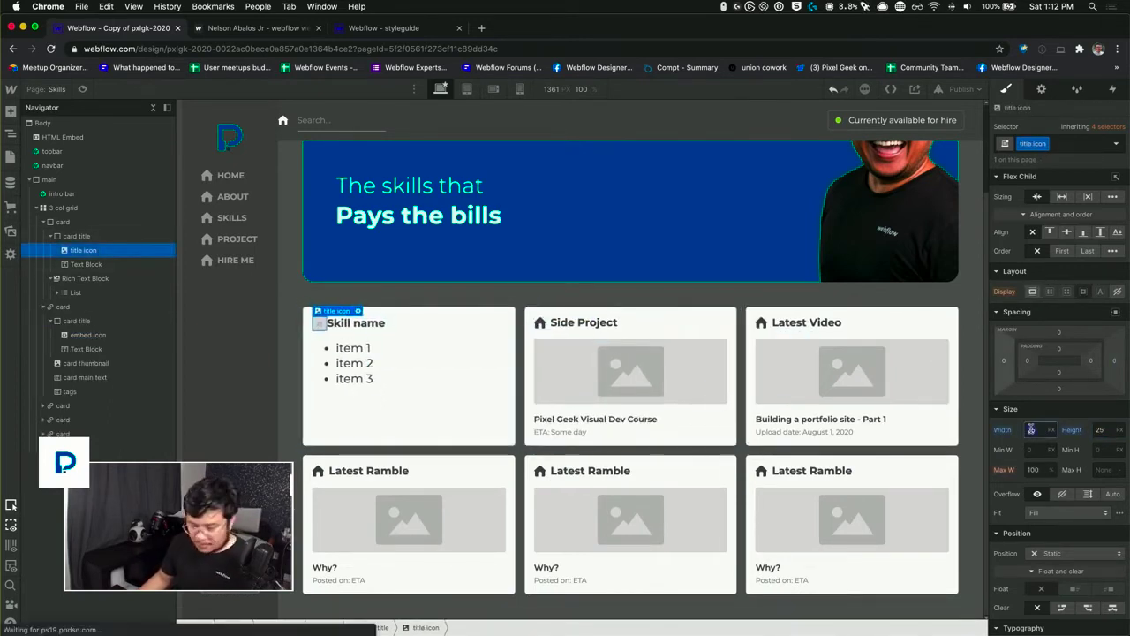
text(20)
key(Tab)
text(20)
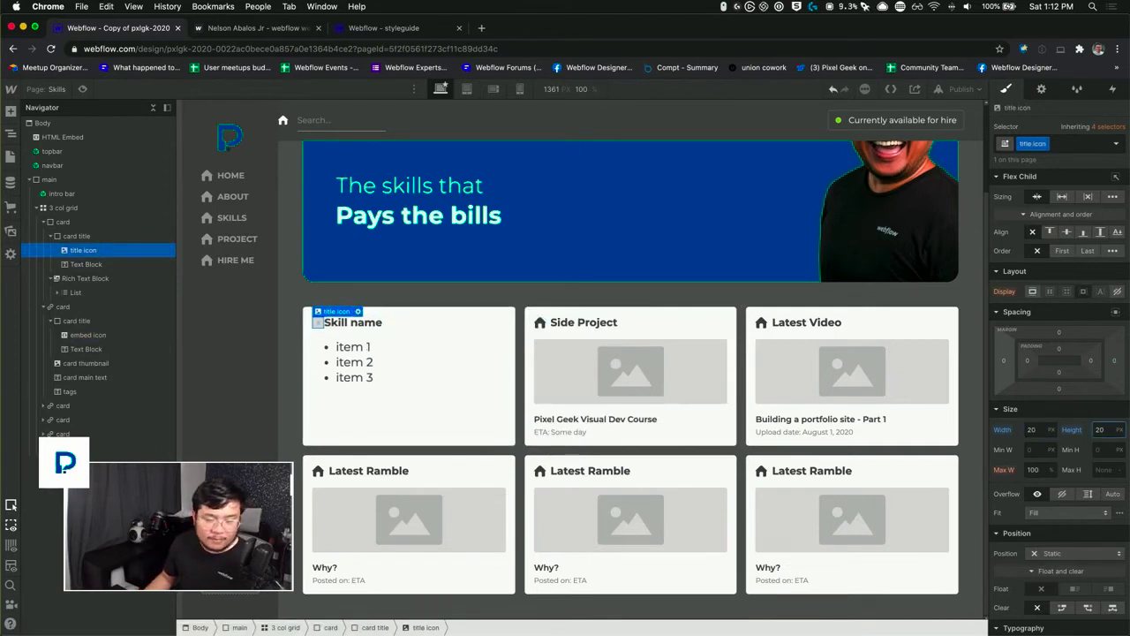
Step: Compare the title icon with the Latest Video card's icon and give it a right margin of 8 px
click(760, 321)
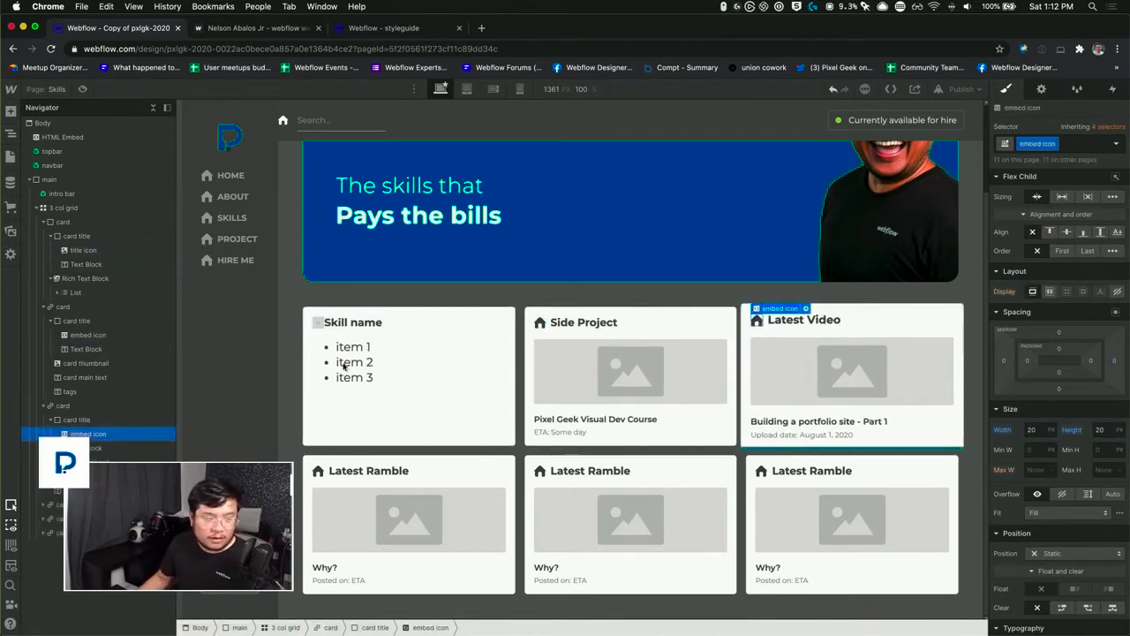
click(317, 323)
click(1114, 362)
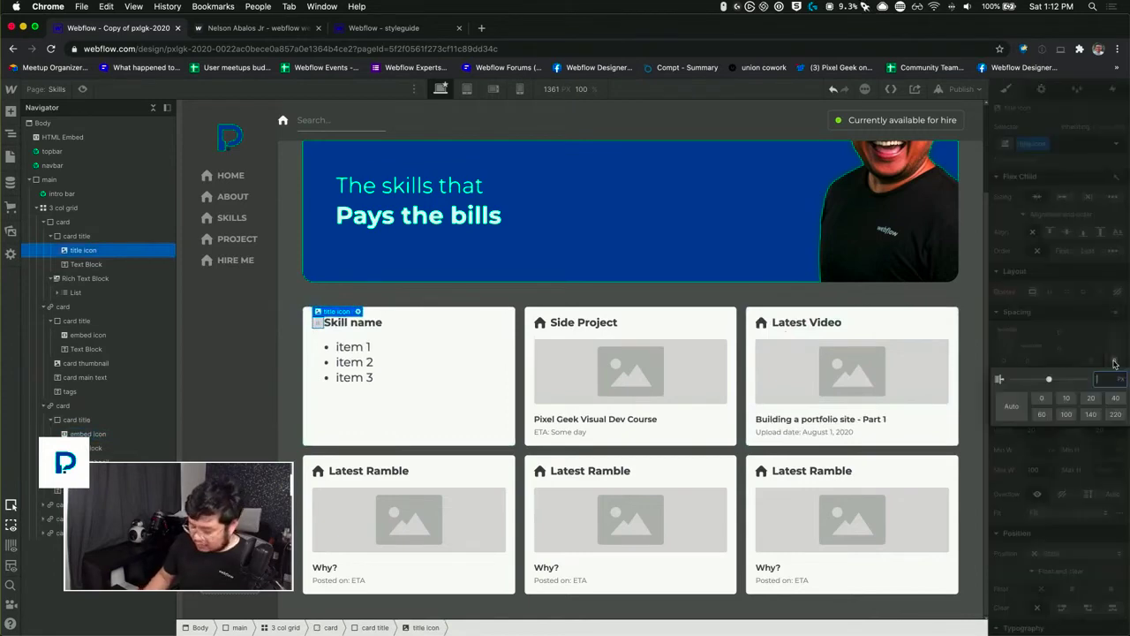
text(8)
key(Return)
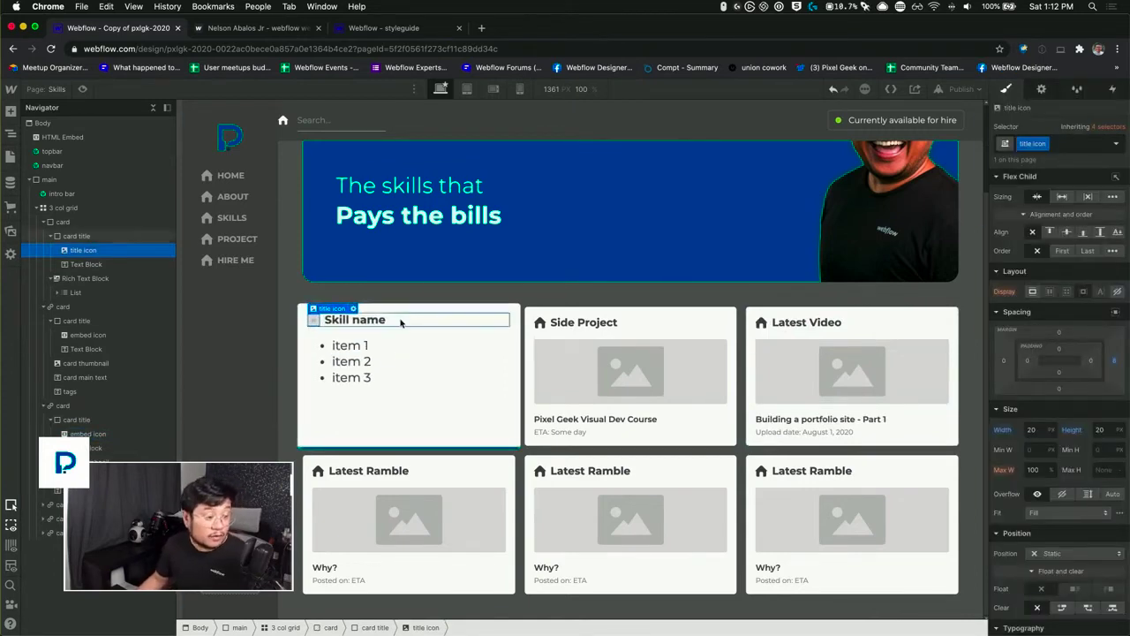
click(400, 323)
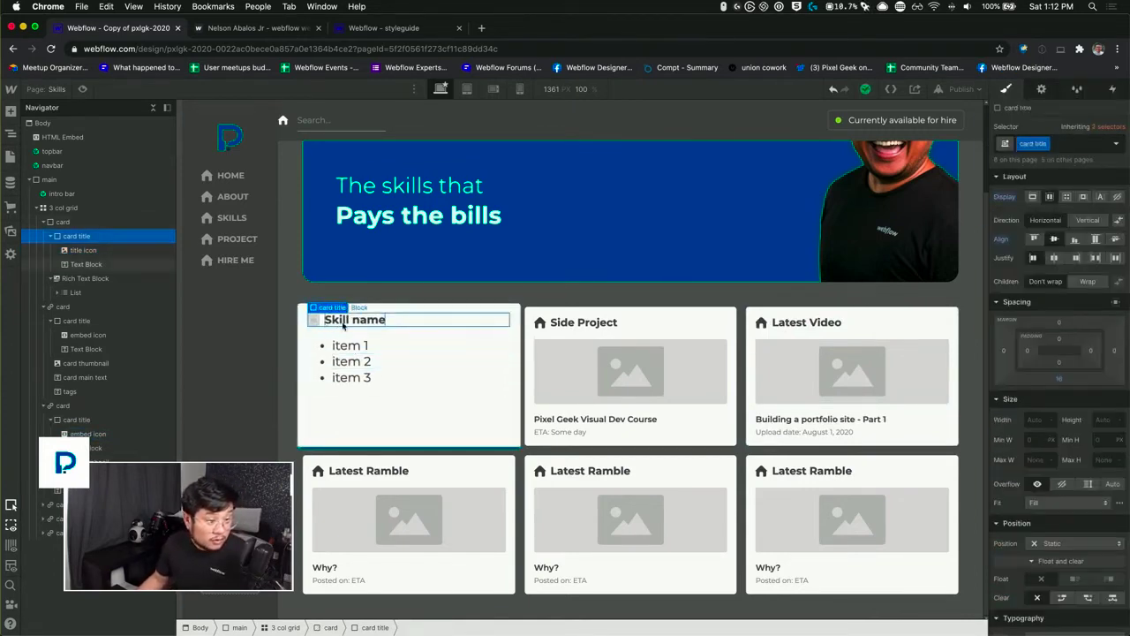
click(315, 320)
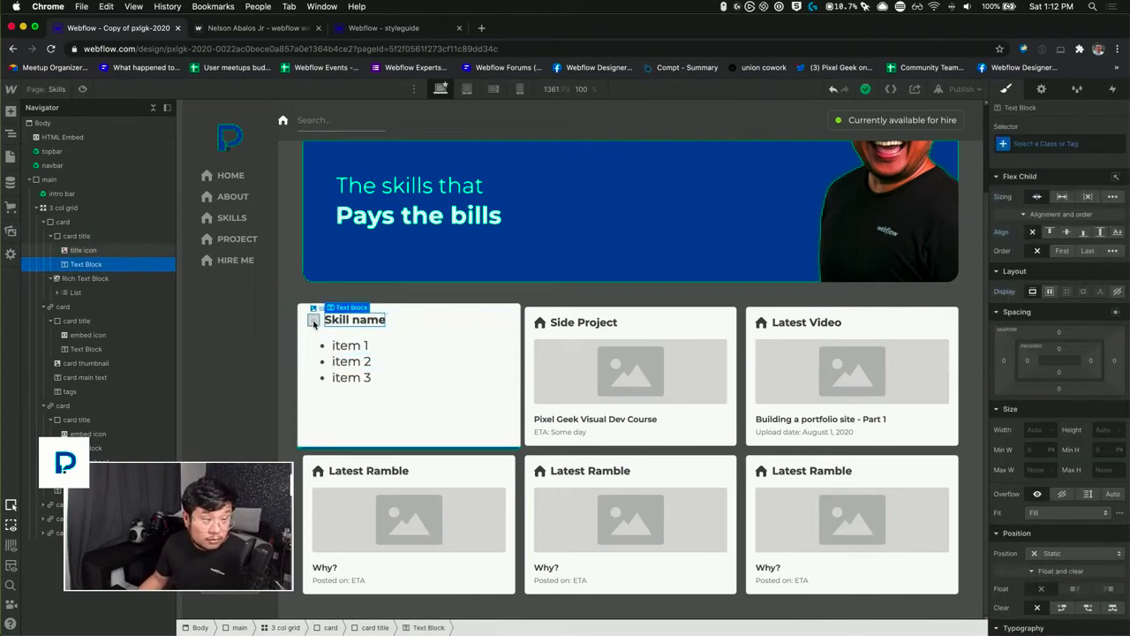
Step: Convert the whole first skill card, including its image icon, into a symbol named "card"
click(422, 378)
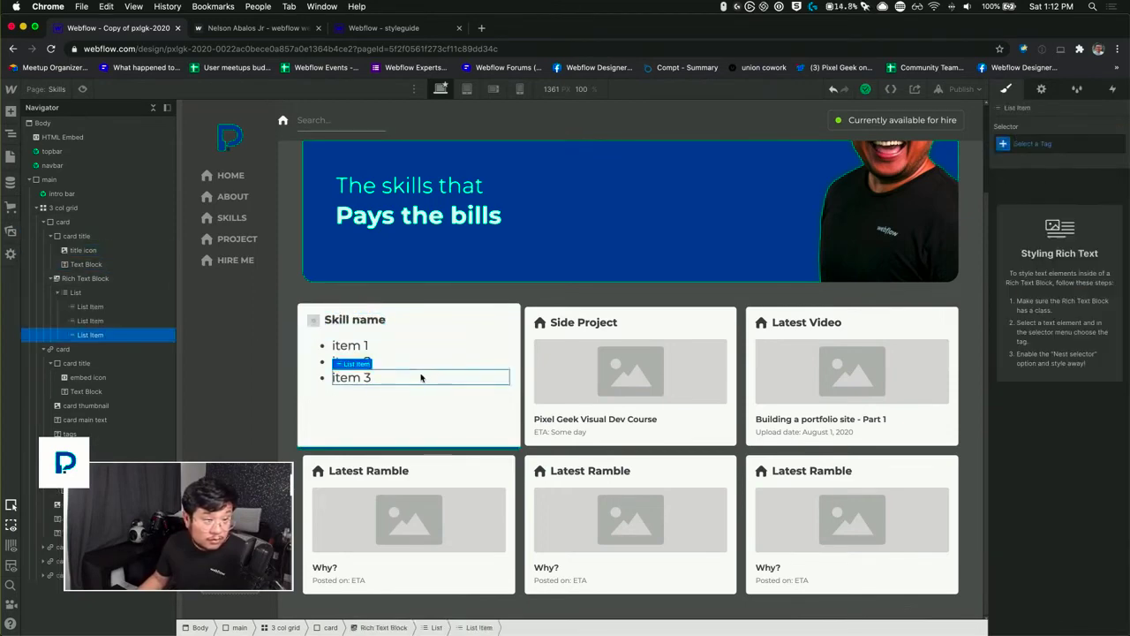
click(308, 369)
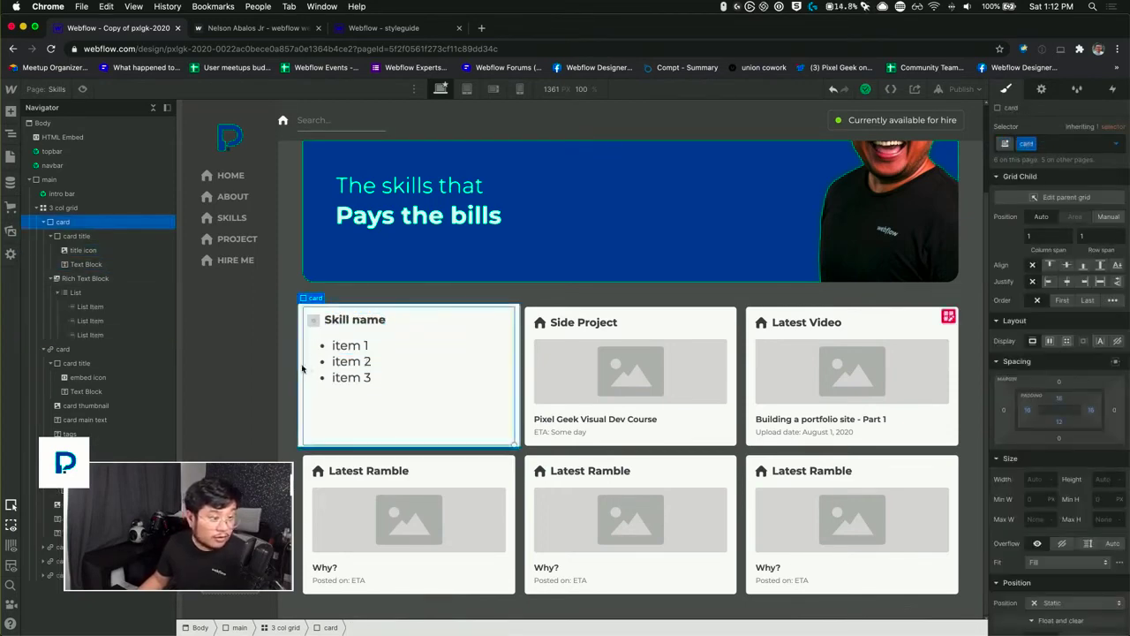
right_click(302, 368)
click(261, 394)
text(car)
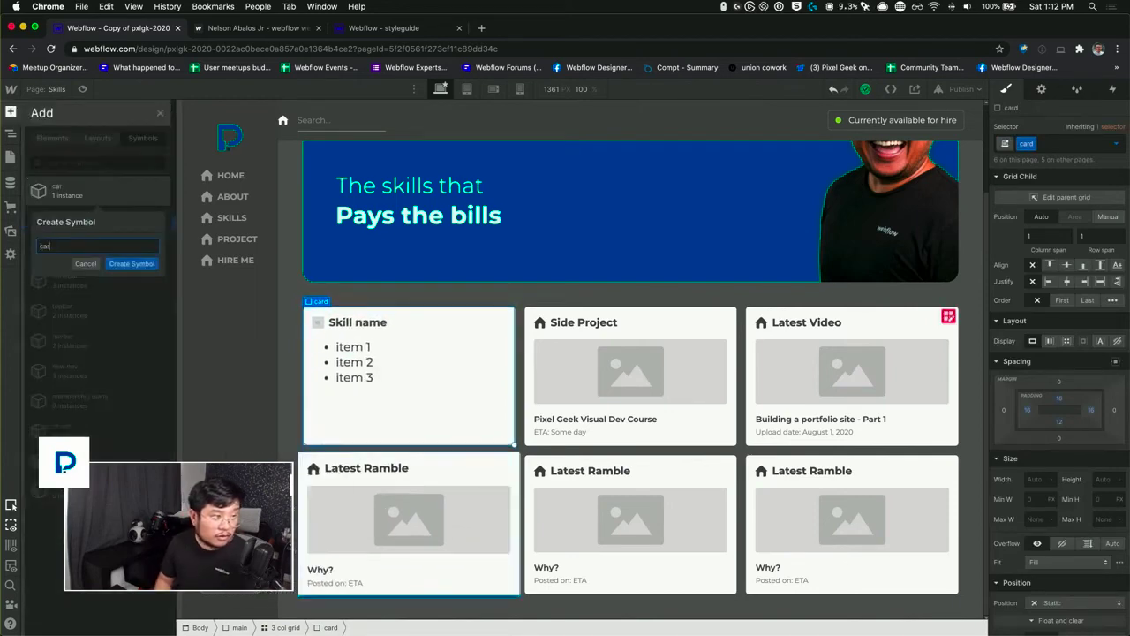
text(d)
key(Return)
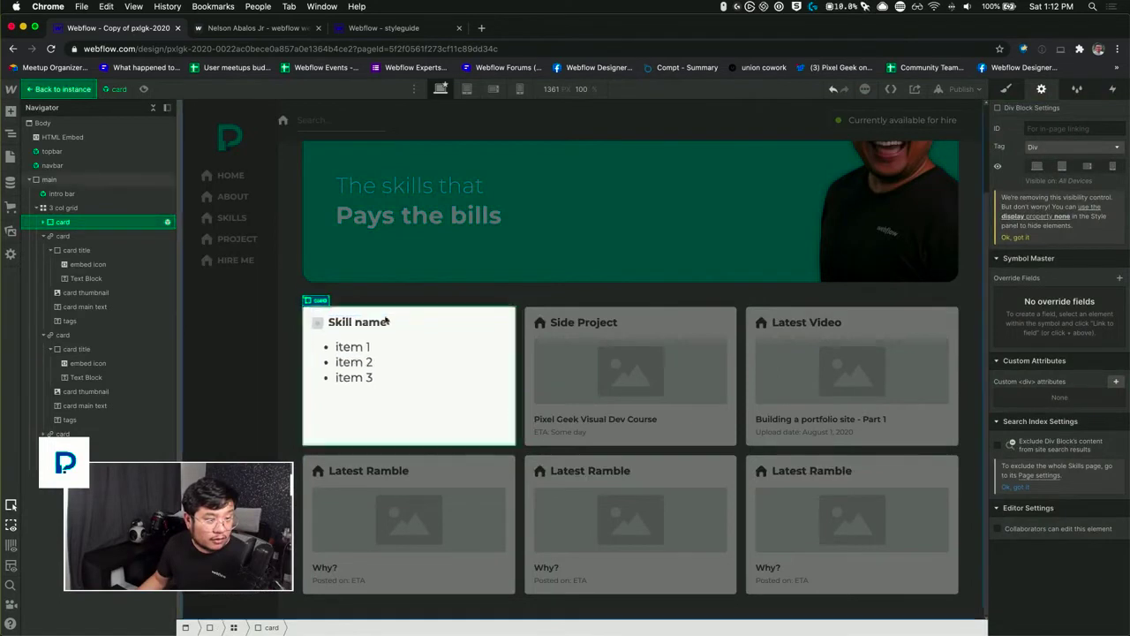
Step: Link the title icon's image to a new override field named "title icon"
click(315, 320)
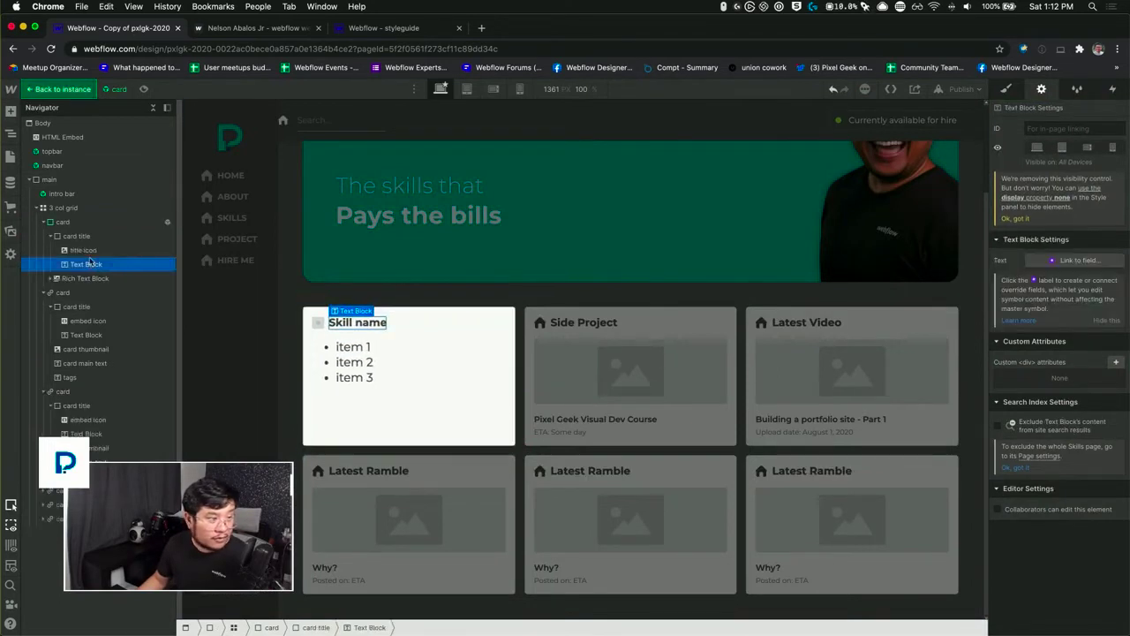
click(1026, 255)
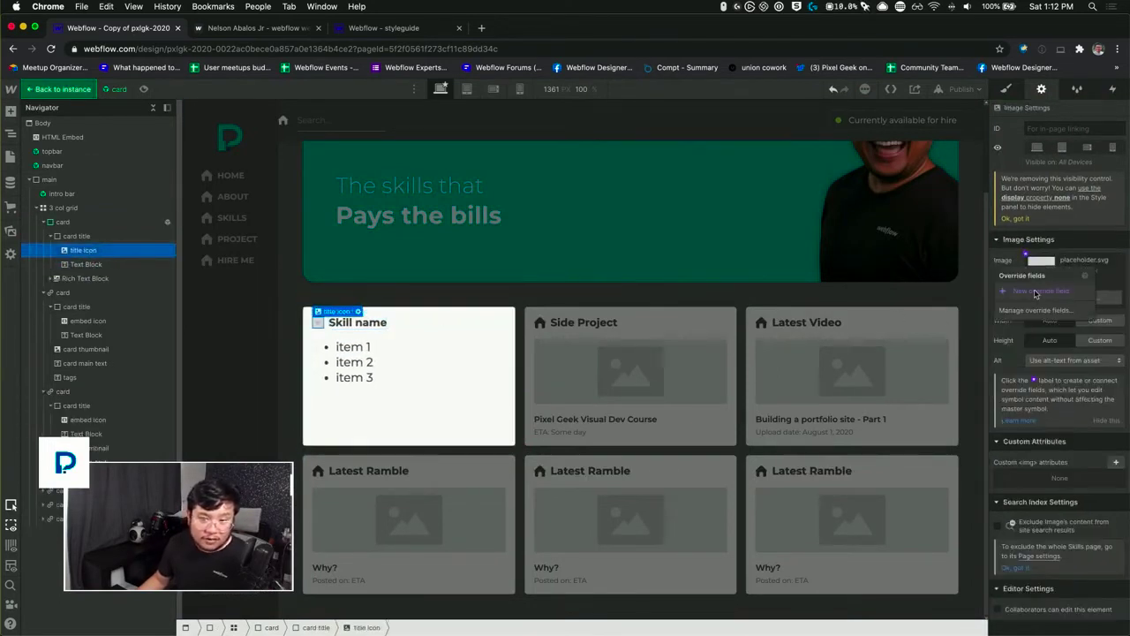
click(1038, 297)
text(Icon)
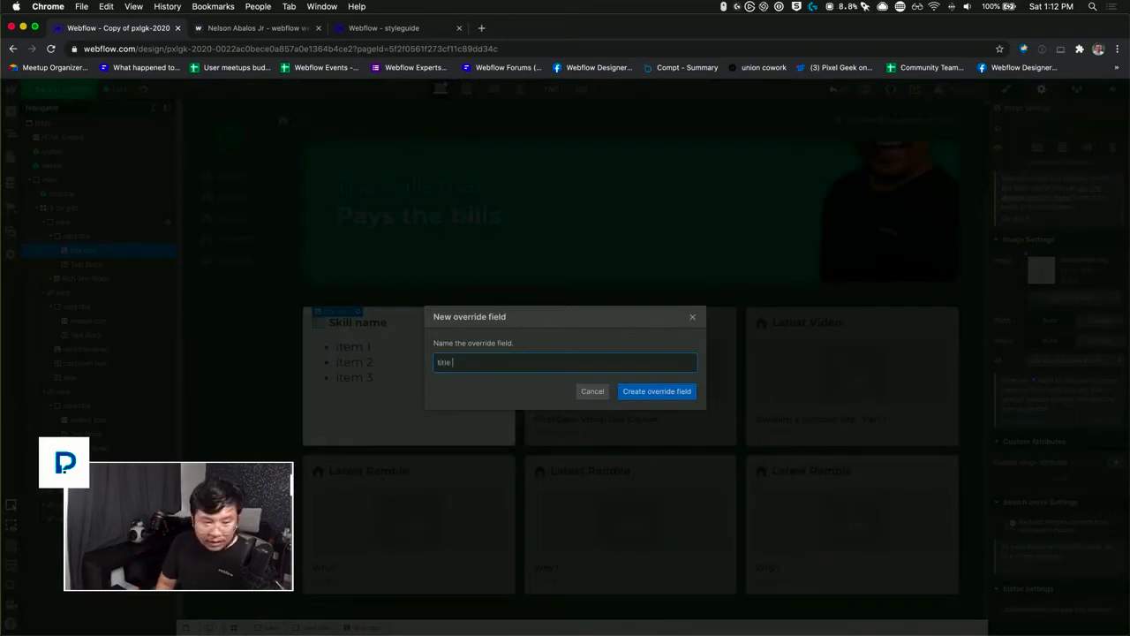
key(Return)
Step: Link the "Skill name" text block to a new override field named "title"
click(358, 323)
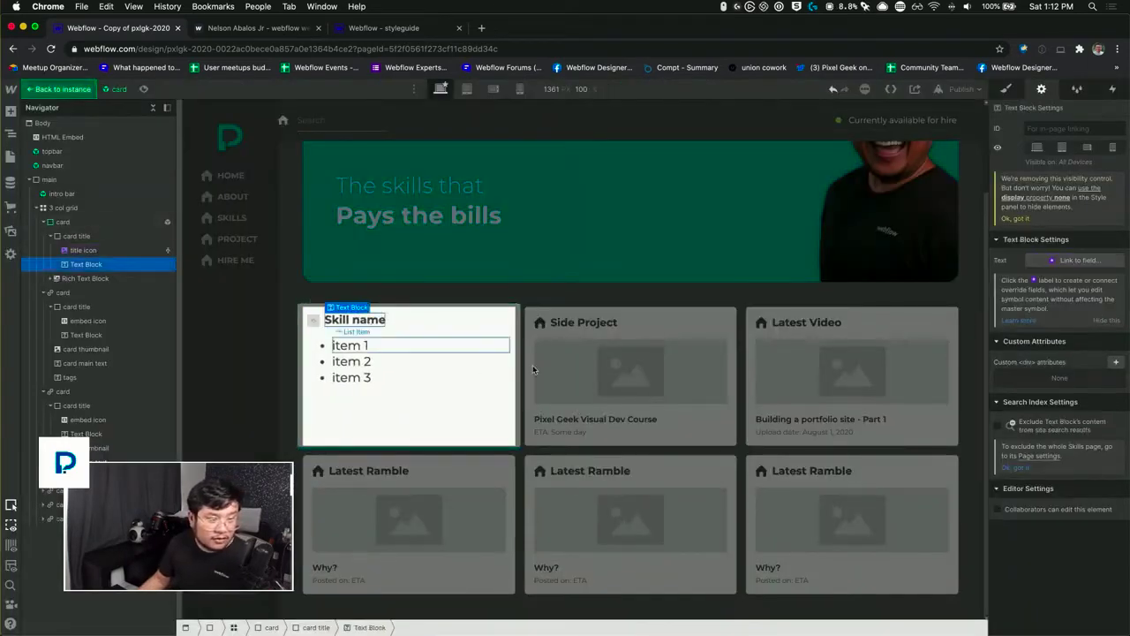
click(1051, 260)
click(1064, 299)
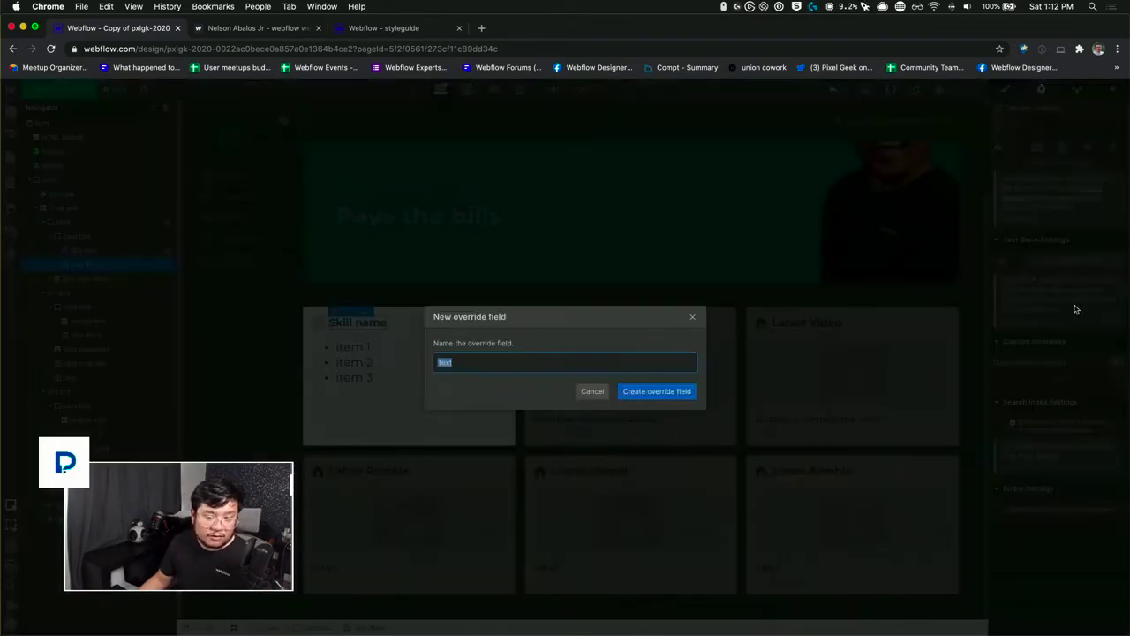
text(skill name)
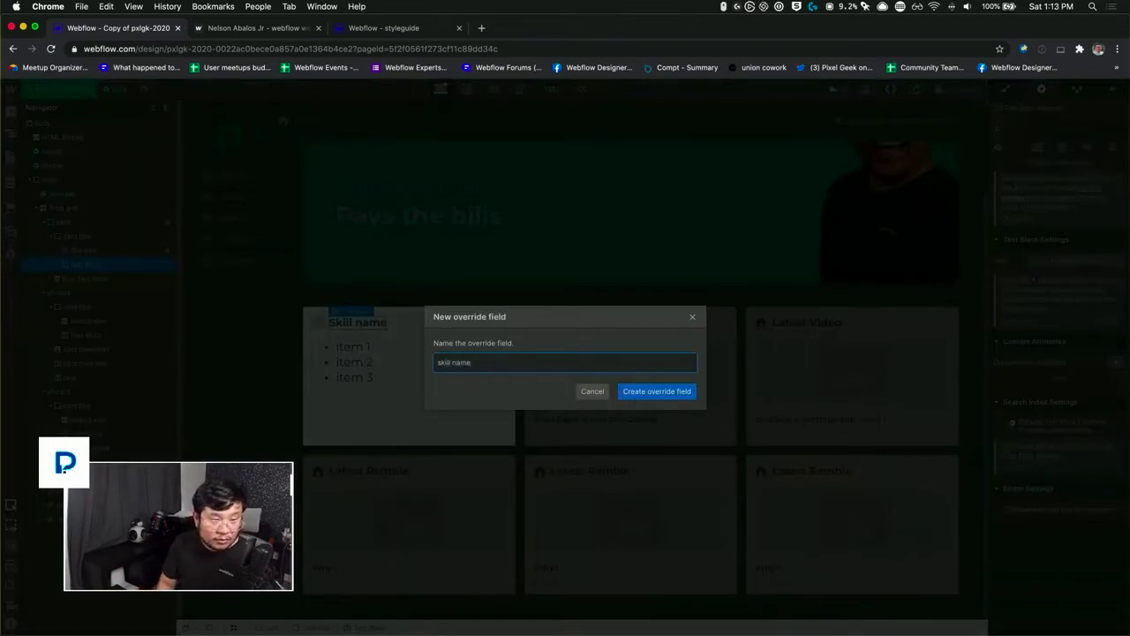
key(super+a)
text(title)
key(Return)
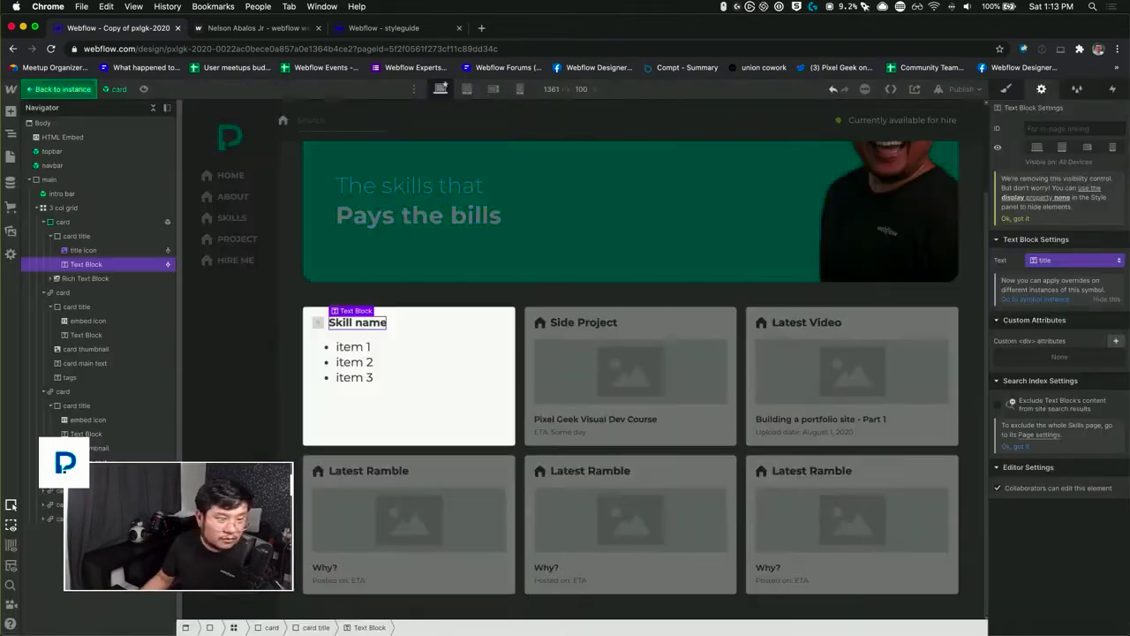
Step: Link the card's rich text block to a new override field named "content" and leave symbol editing
click(407, 364)
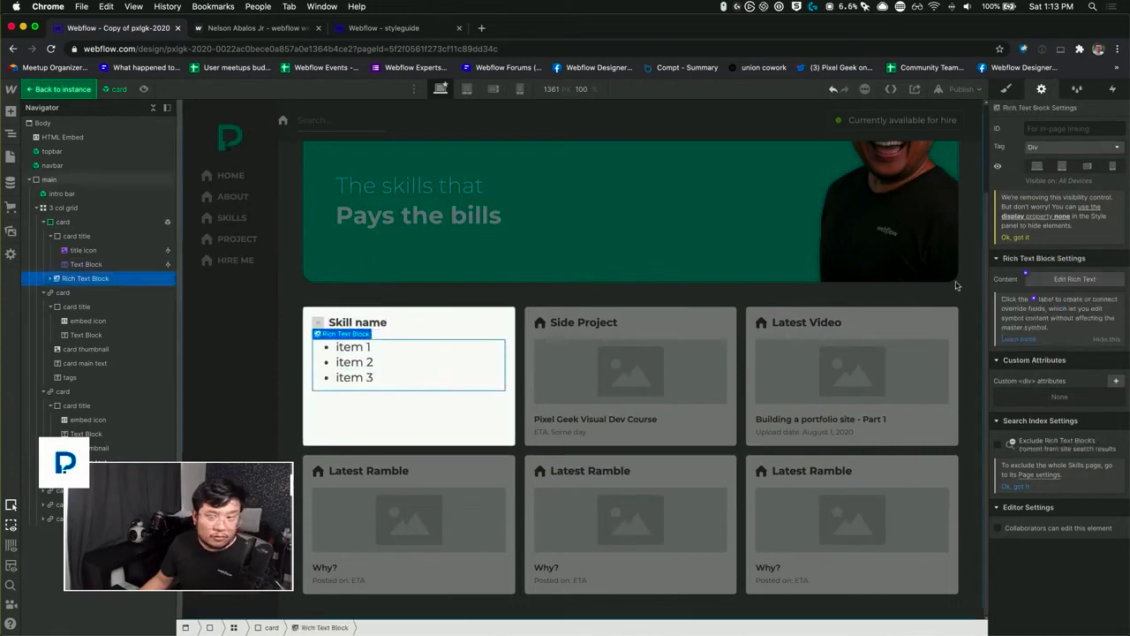
click(1026, 278)
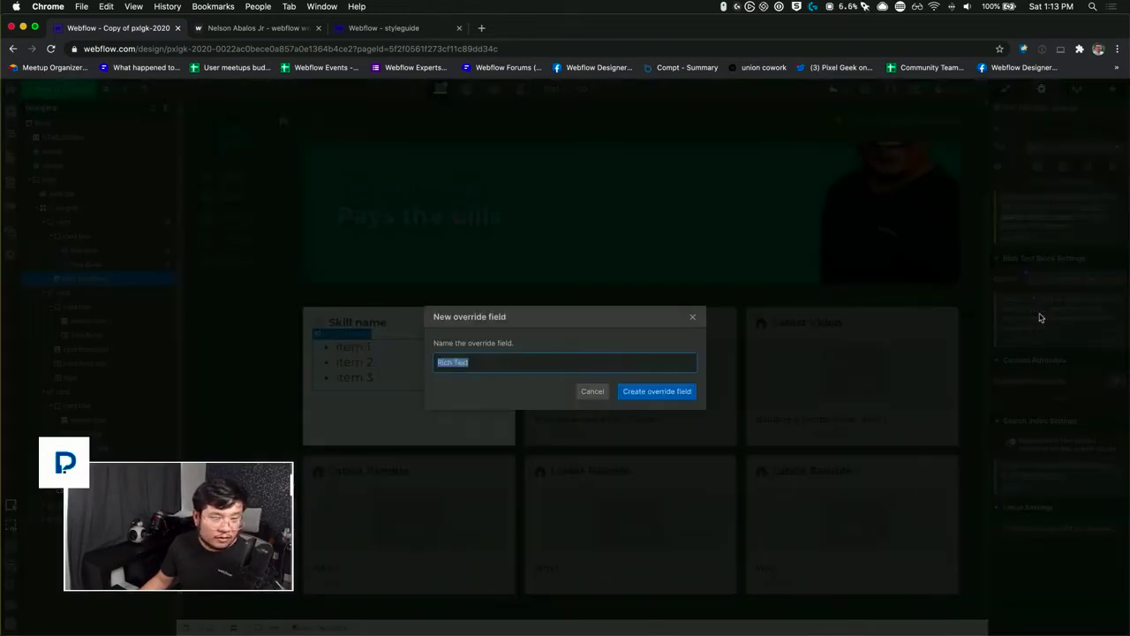
text(content)
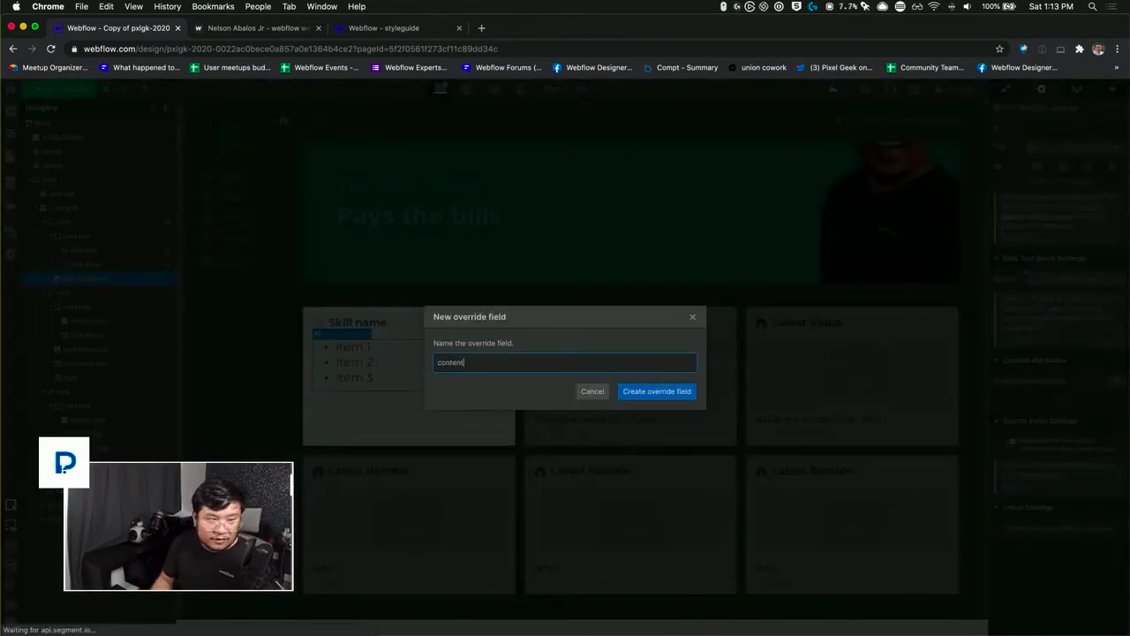
key(Return)
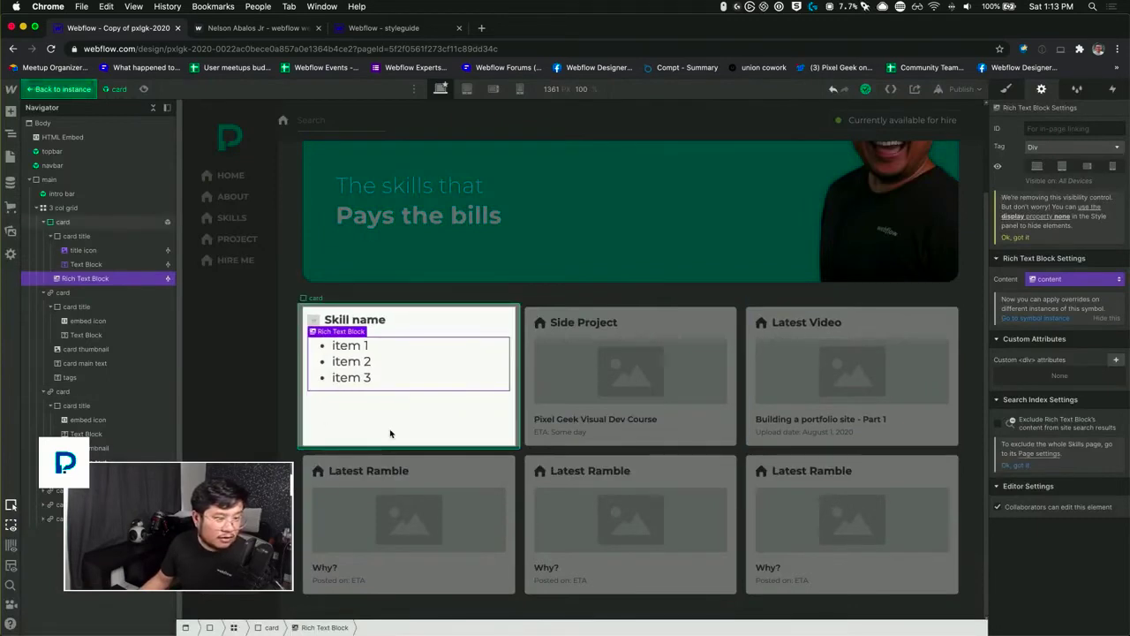
double_click(352, 301)
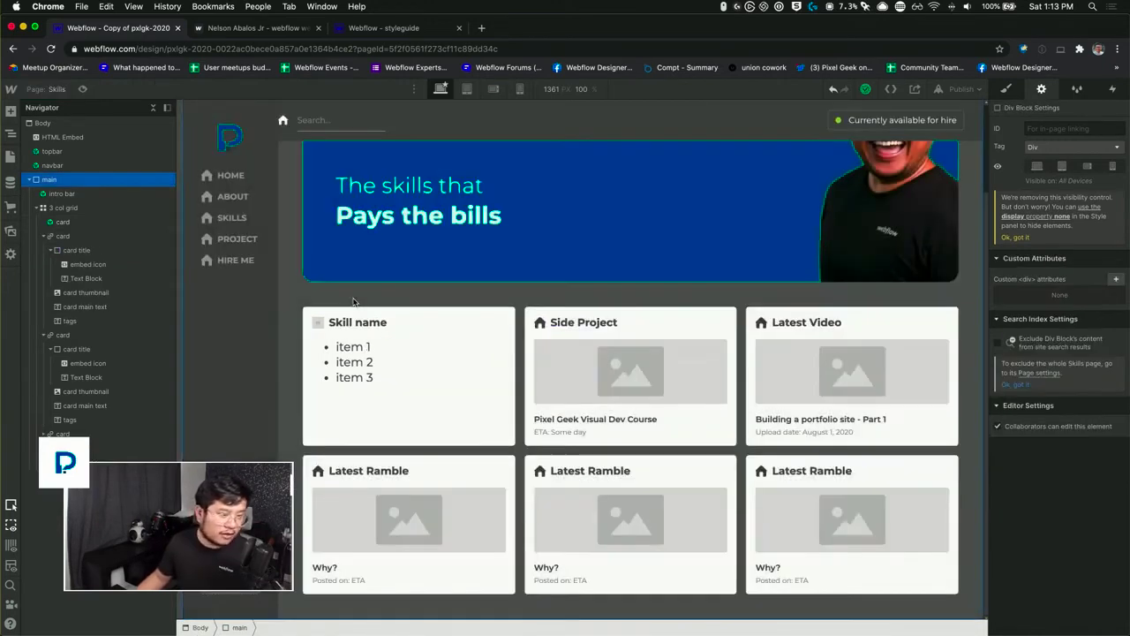
Step: Rename the "card" symbol to "informational card"
click(53, 90)
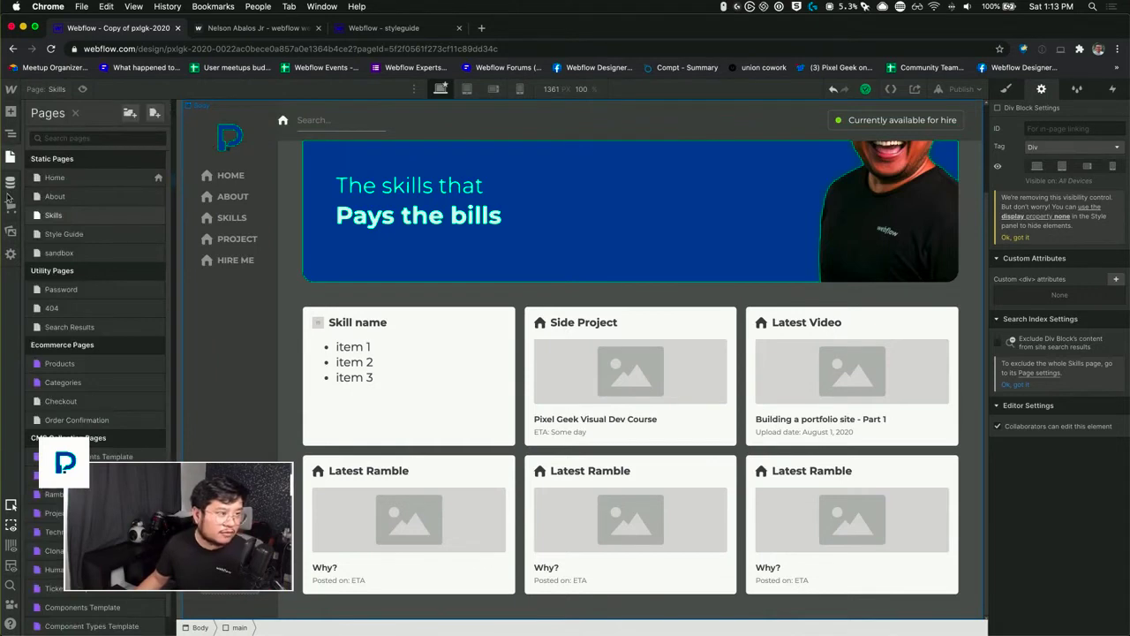
click(10, 112)
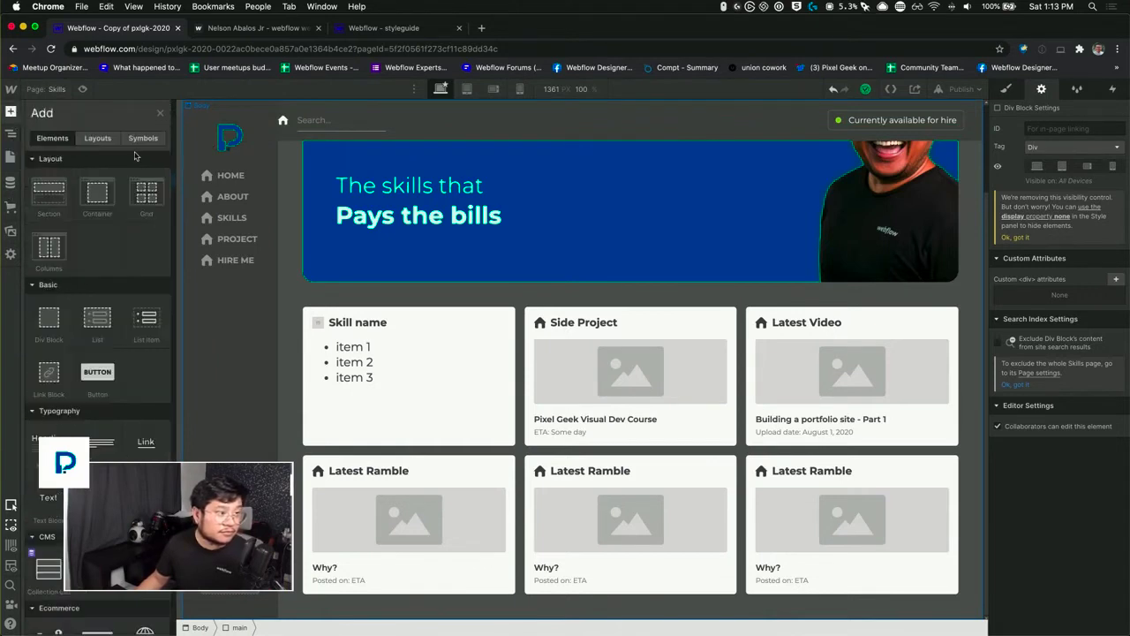
click(143, 138)
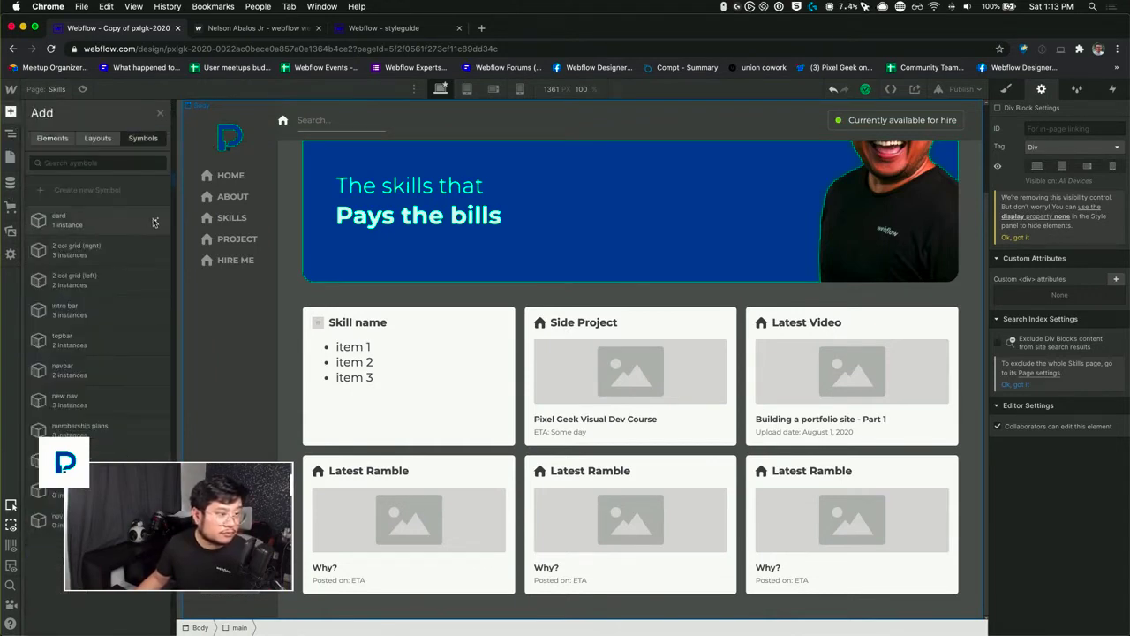
click(155, 220)
text(informational card)
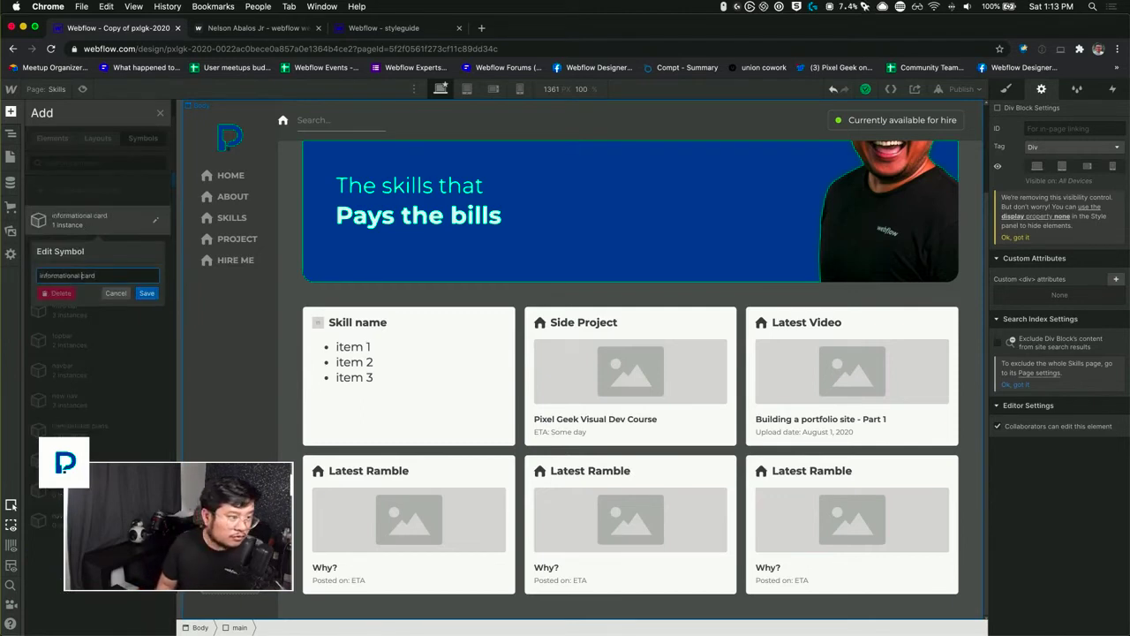
key(Return)
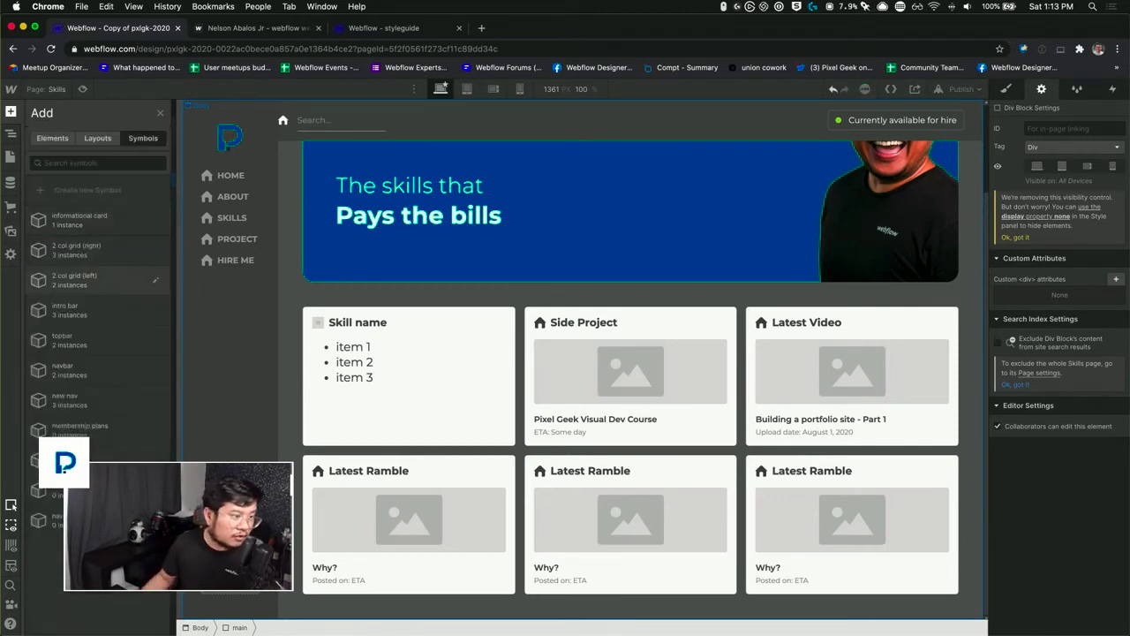
Step: Remove all the old non-symbol cards from the 3 col grid, keeping only the informational card
click(410, 370)
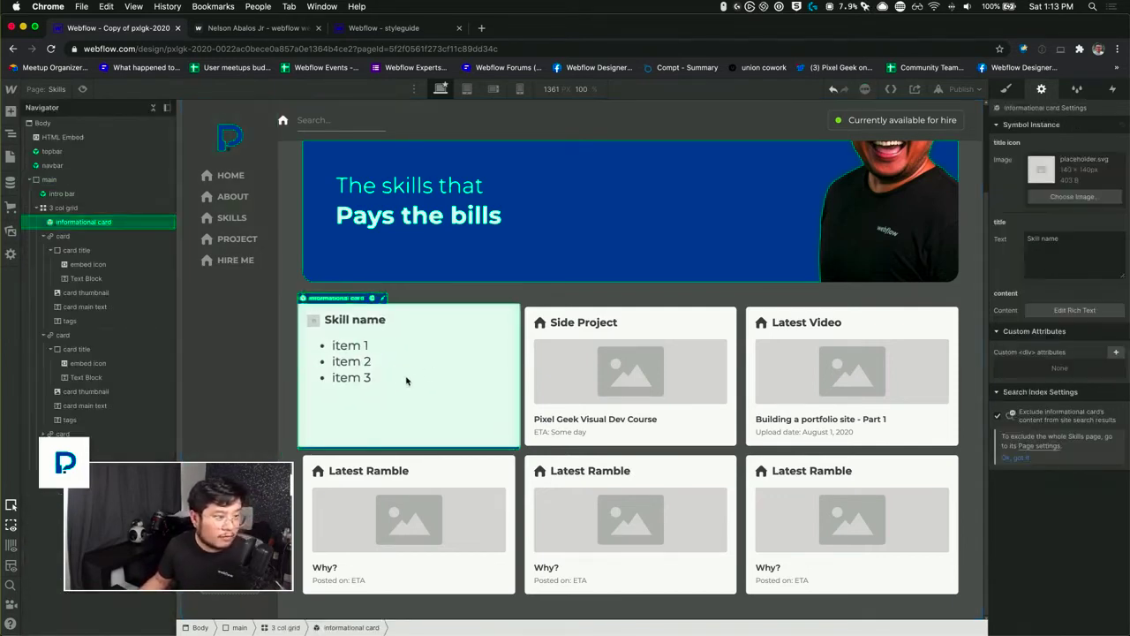
click(78, 237)
key(super+x)
key(super+x)
key(super+x)
key(super+x)
key(super+x)
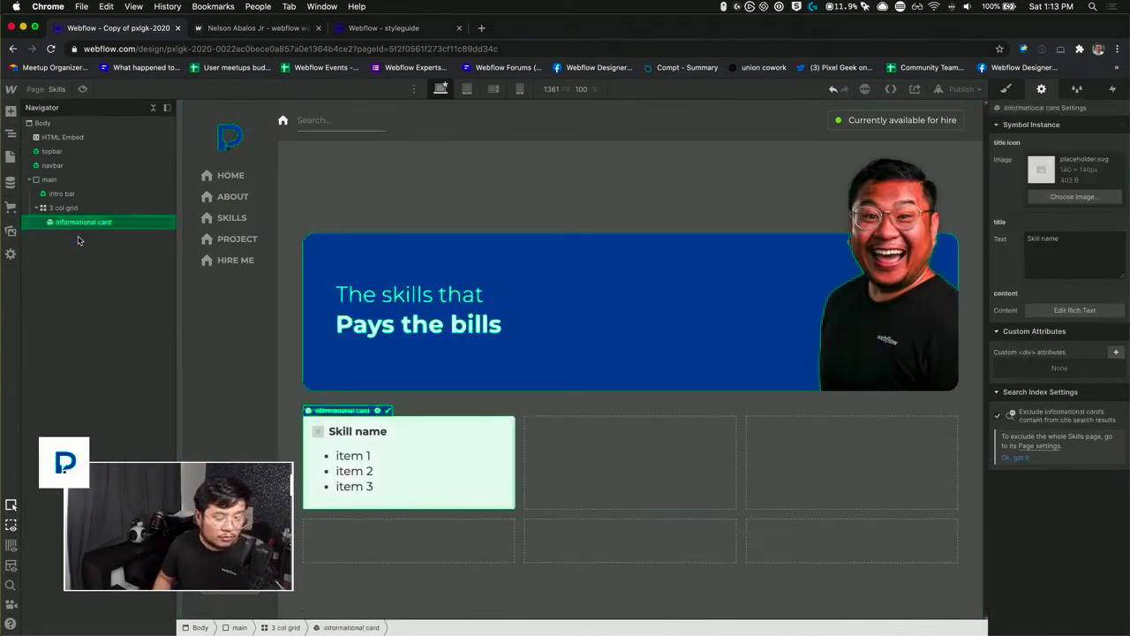
Step: Duplicate the informational card until six instances fill the 3 col grid
key(super+d)
key(super+d)
key(super+d)
key(super+d)
key(super+d)
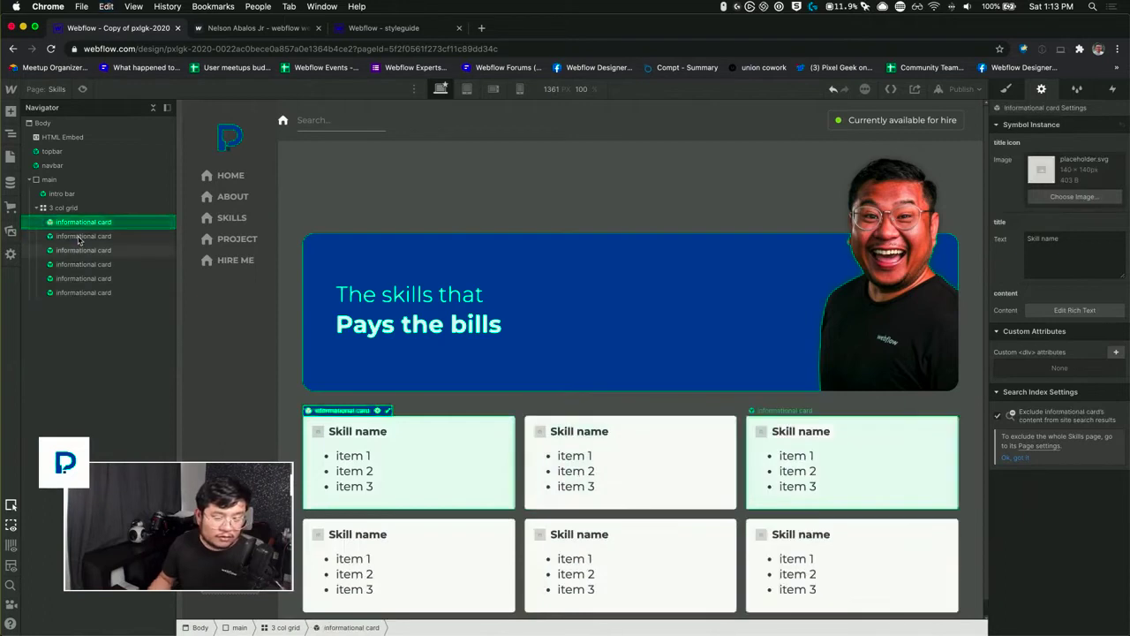
Step: Override the first informational card's title with "Webflow"
scroll(487, 373, down, 1)
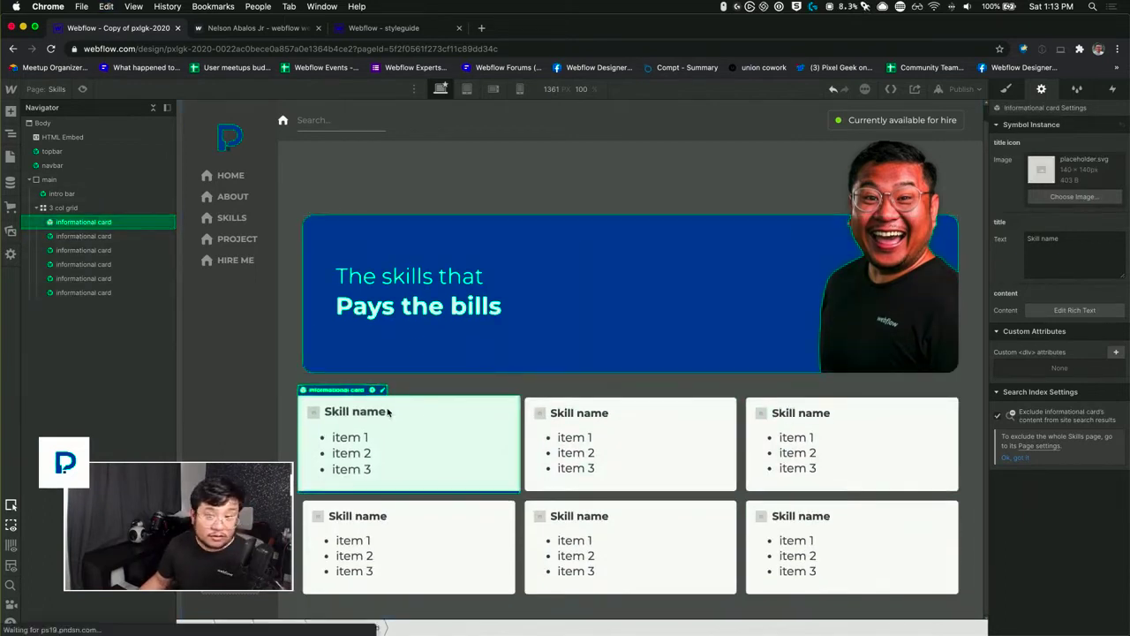
triple_click(1069, 239)
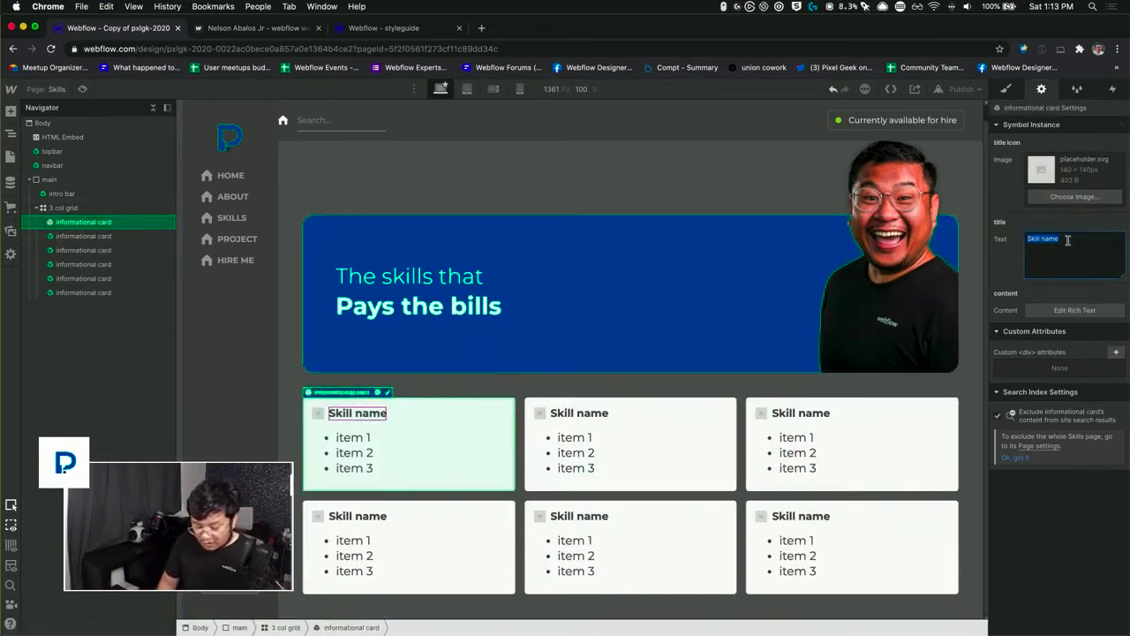
text(Webflow)
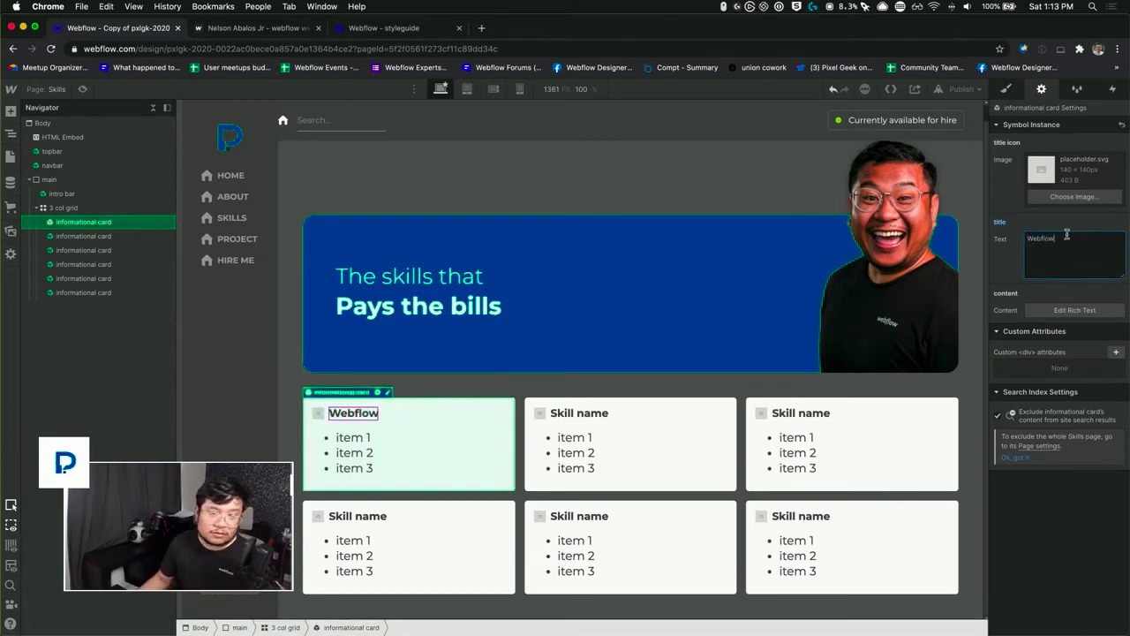
Step: Open the first card's rich text content, then switch to the pxlgk 2020 Google Doc and copy the four items under Webflow
click(1074, 310)
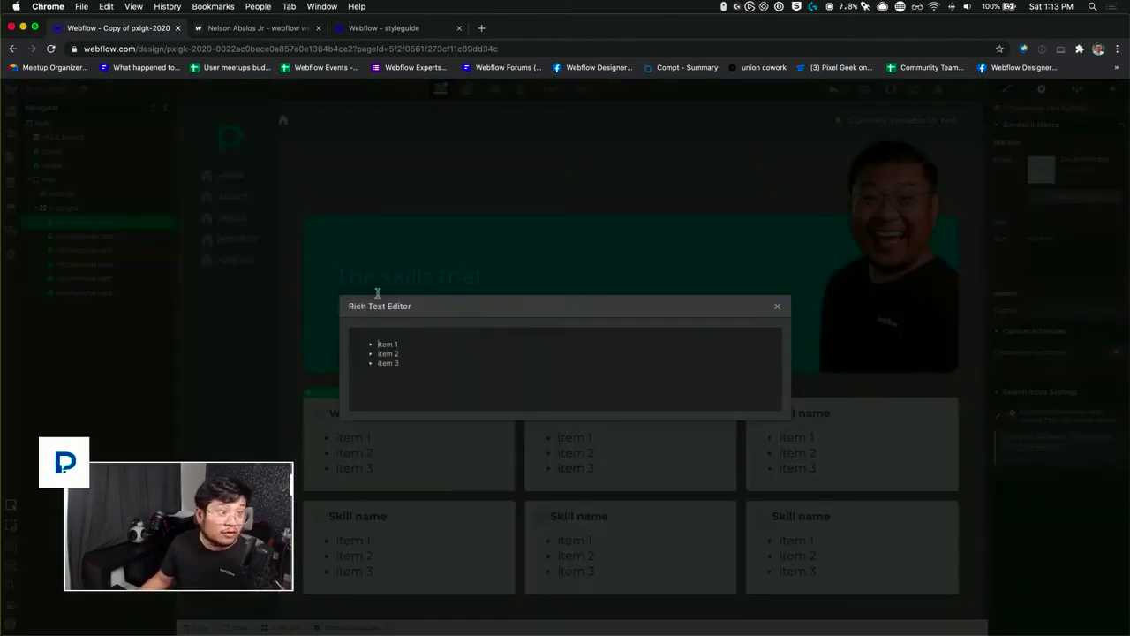
key(ctrl+Up)
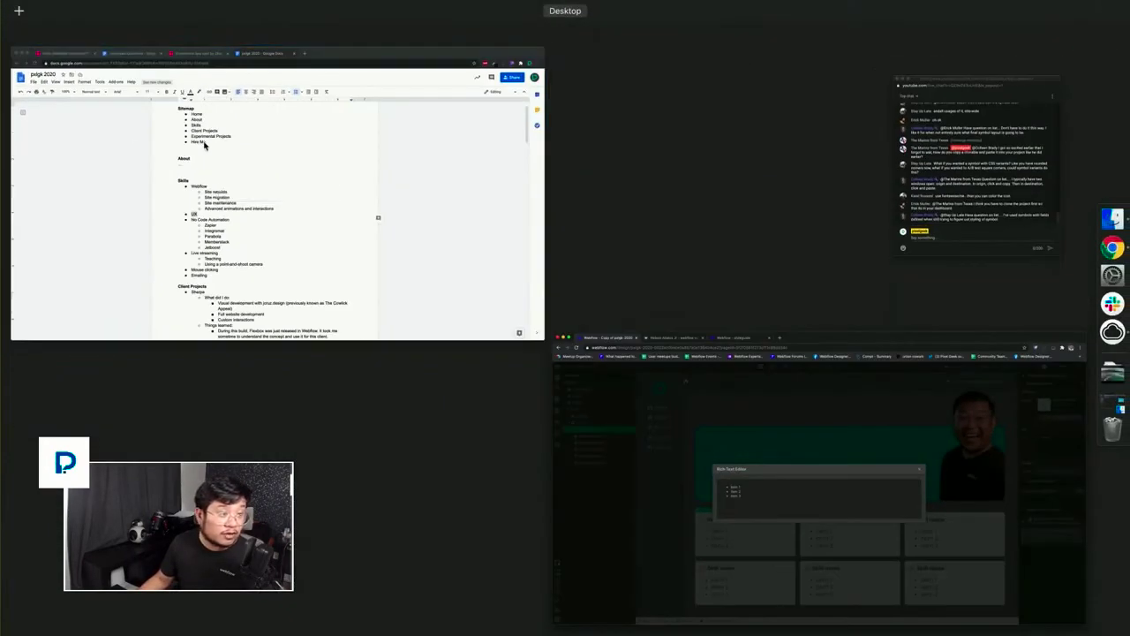
click(204, 146)
drag(578, 358, 410, 321)
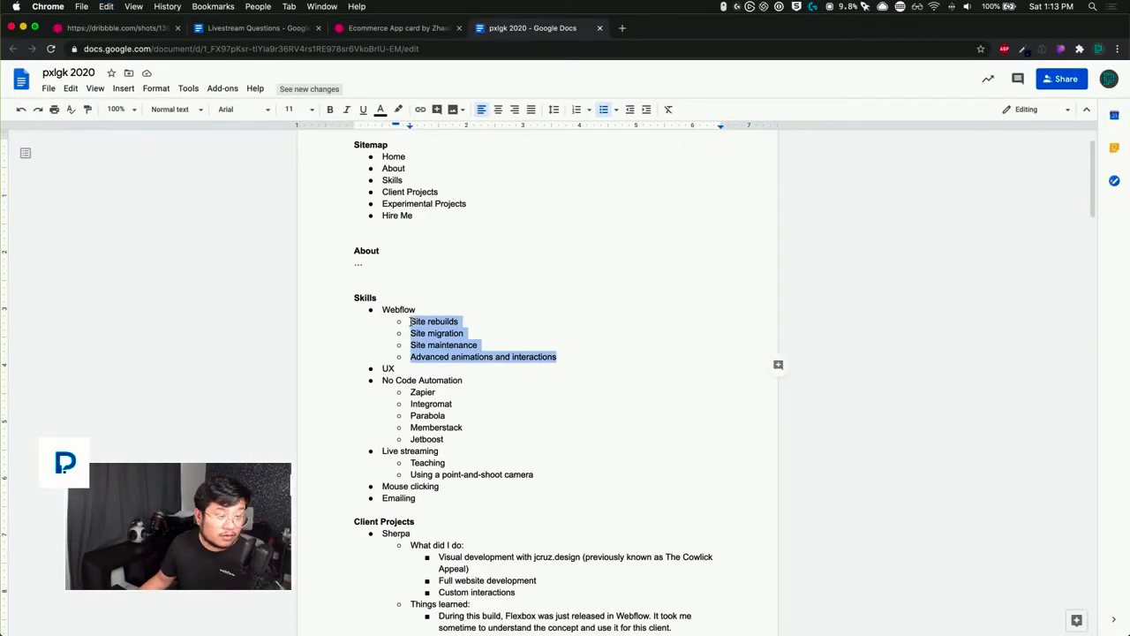
Step: Back in Webflow, replace the first card's placeholder list with the copied items and remove the empty trailing bullet
key(ctrl+Up)
click(308, 243)
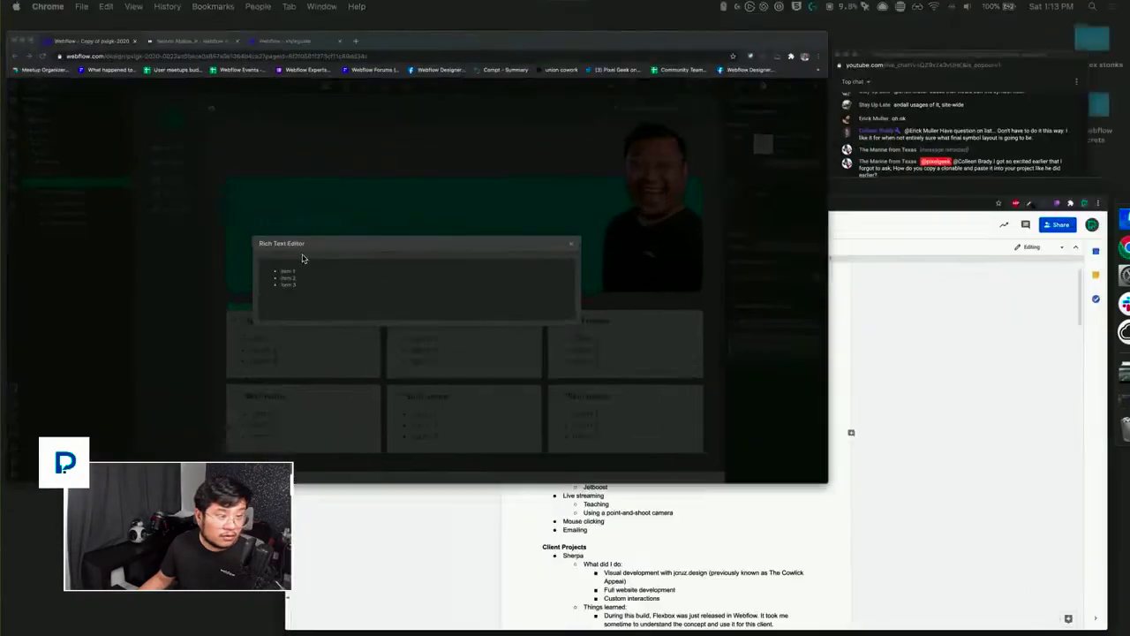
key(ctrl+a)
key(ctrl+v)
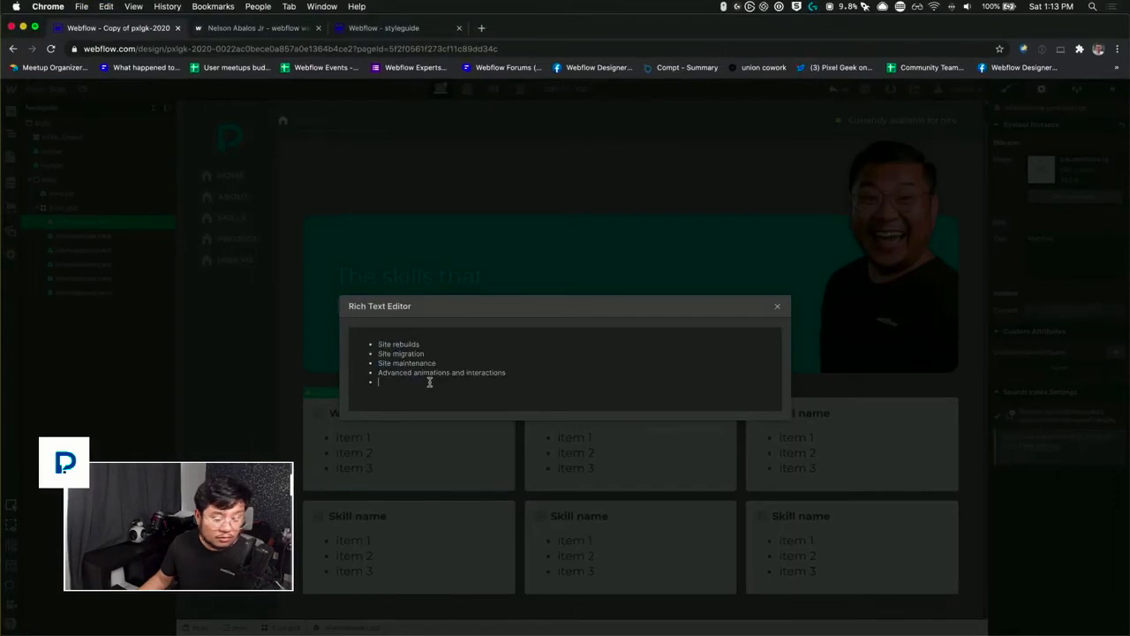
key(BackSpace)
key(BackSpace)
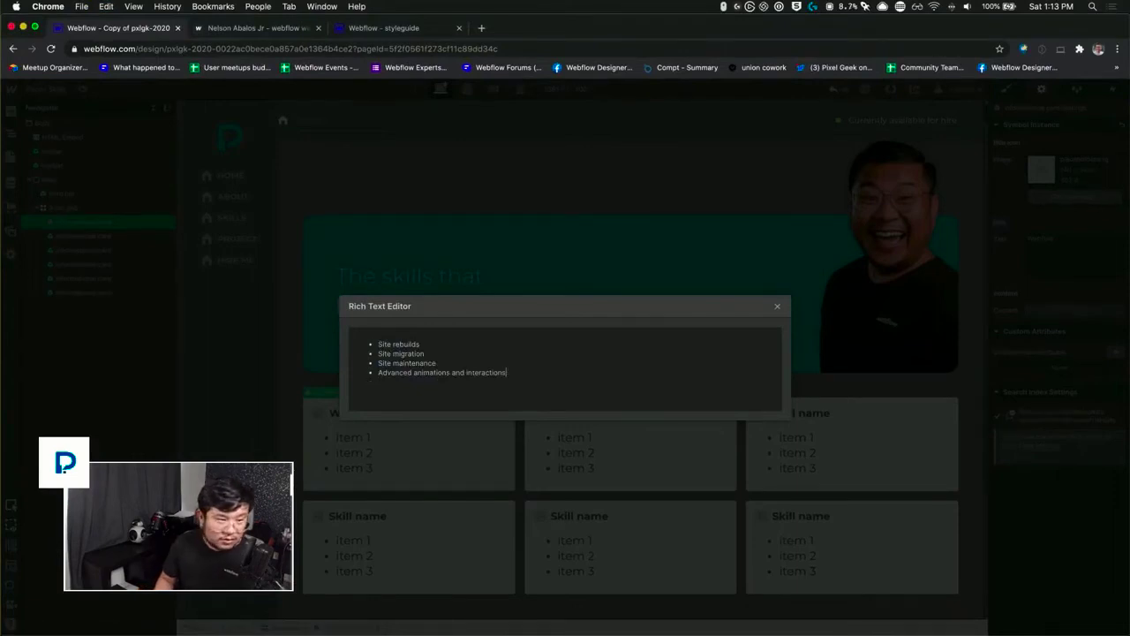
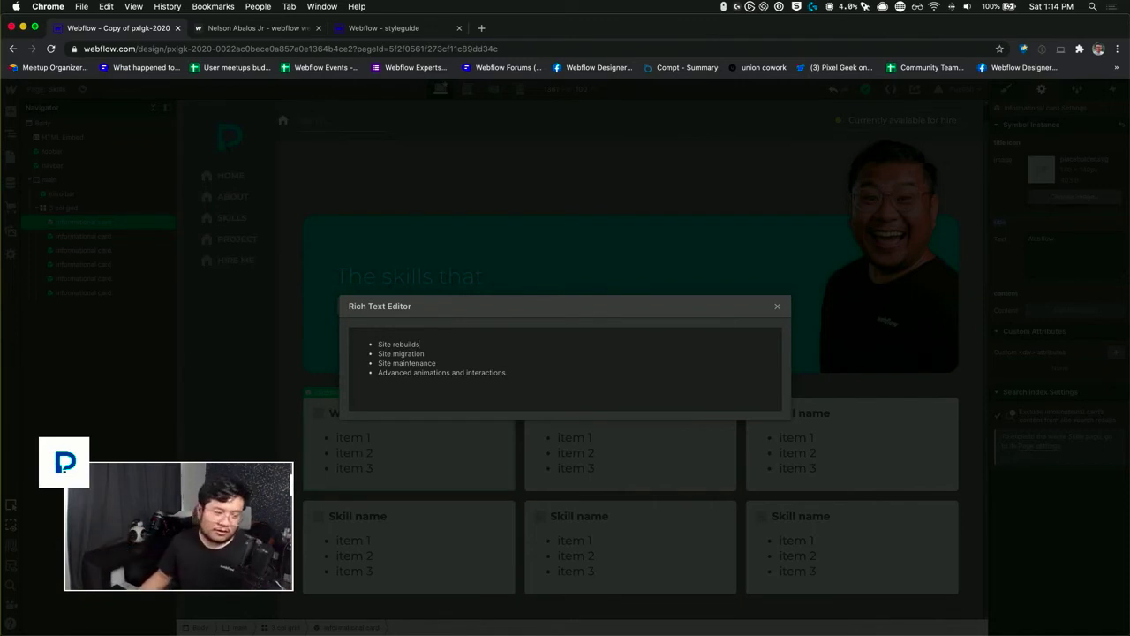
Step: Split the first card's last bullet into "Advanced animations" and "Advanced interactions", and close the rich text editor
double_click(391, 371)
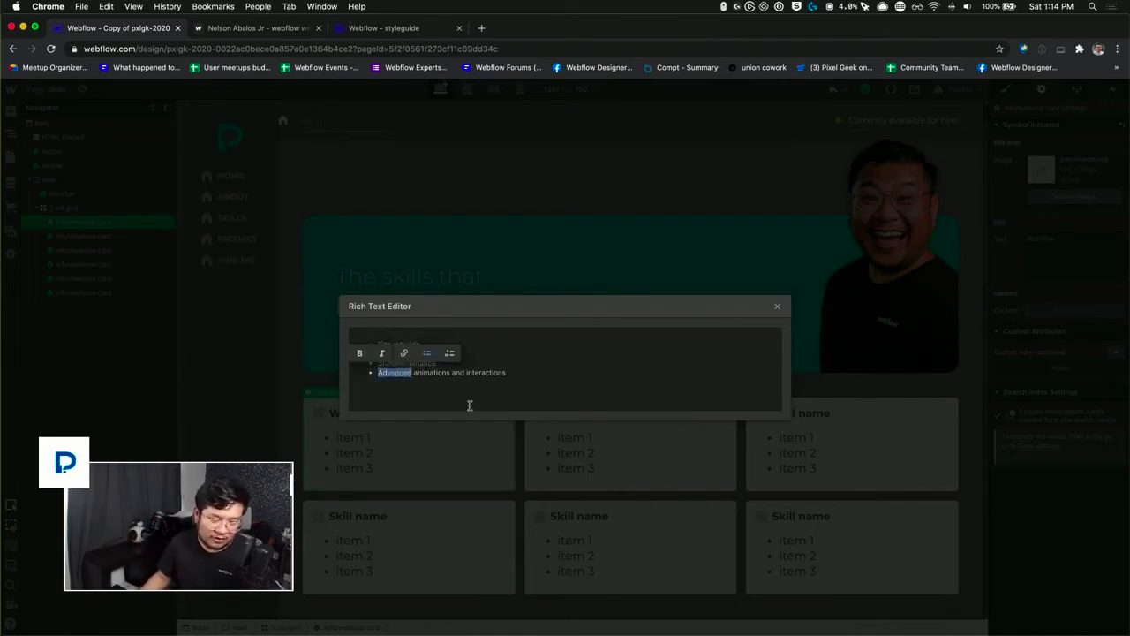
key(Right)
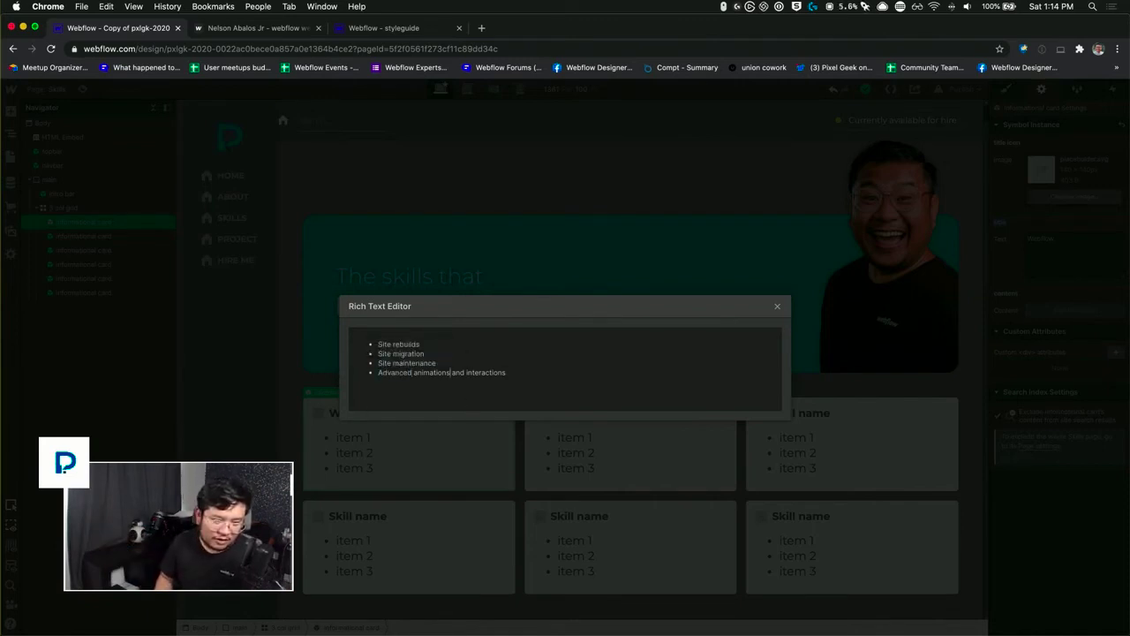
key(Delete)
key(Delete)
key(Delete)
key(Delete)
key(Delete)
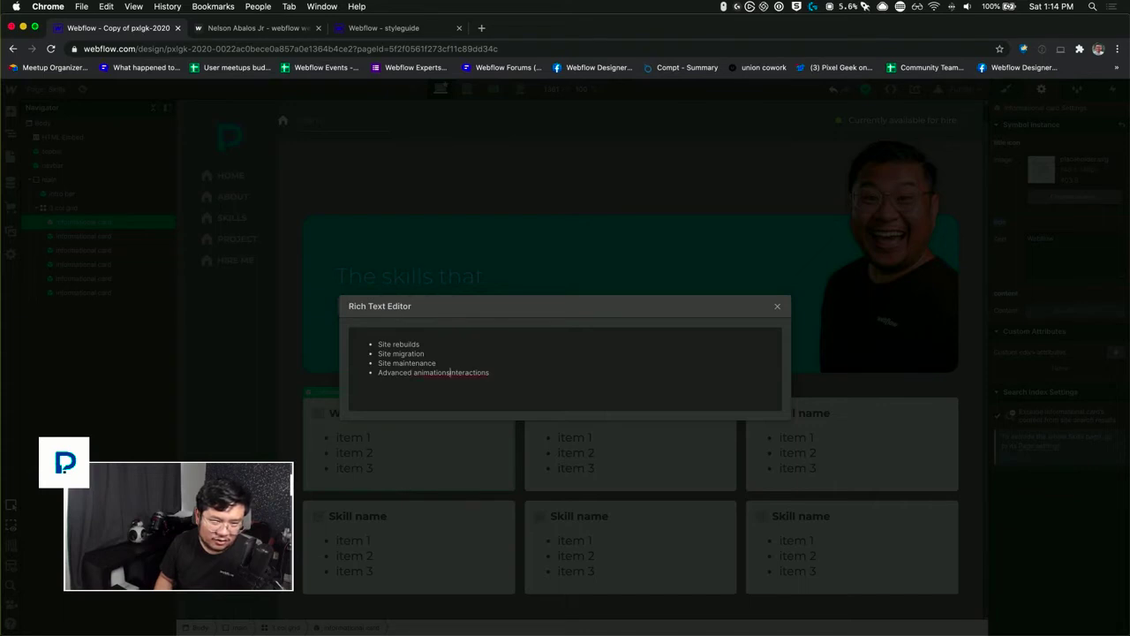
key(Return)
key(BackSpace)
key(Return)
text(A)
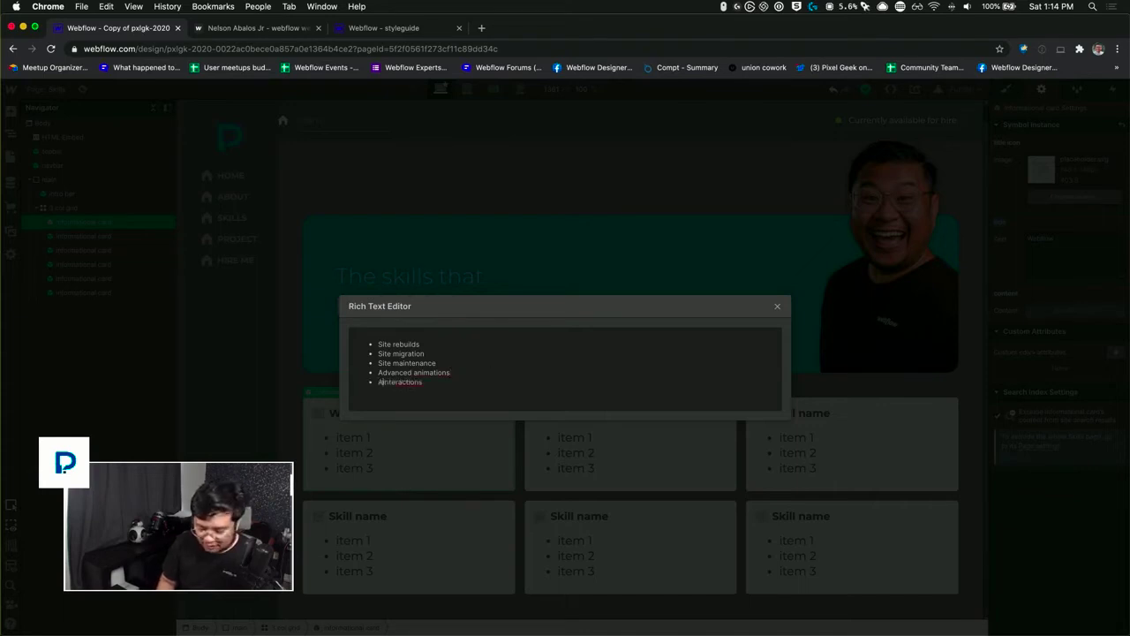
text(dvanced i)
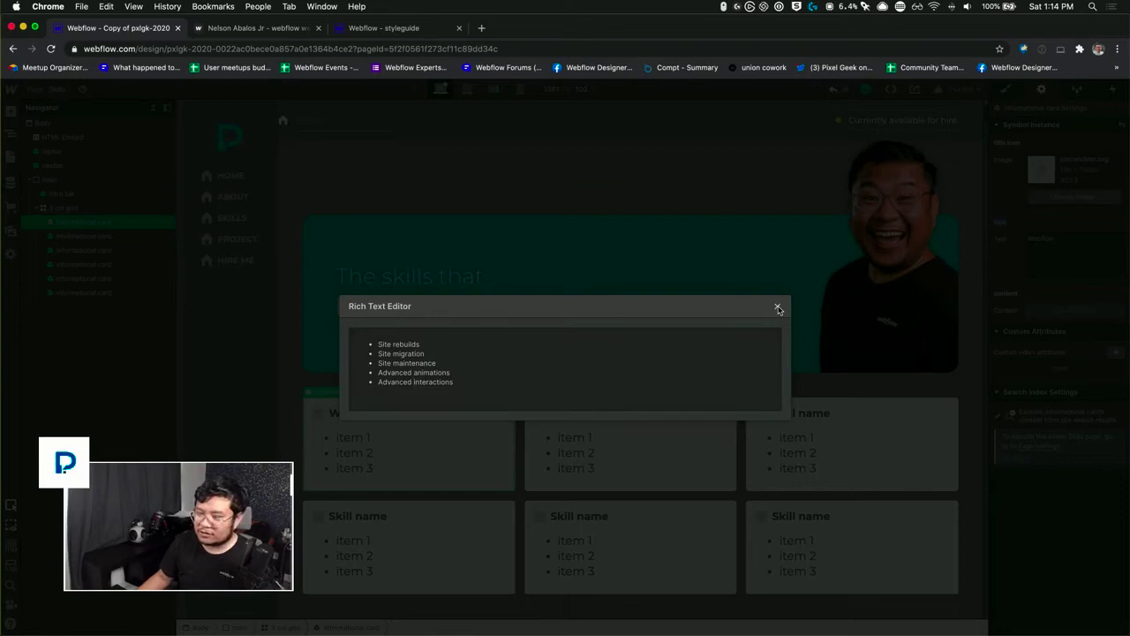
click(778, 308)
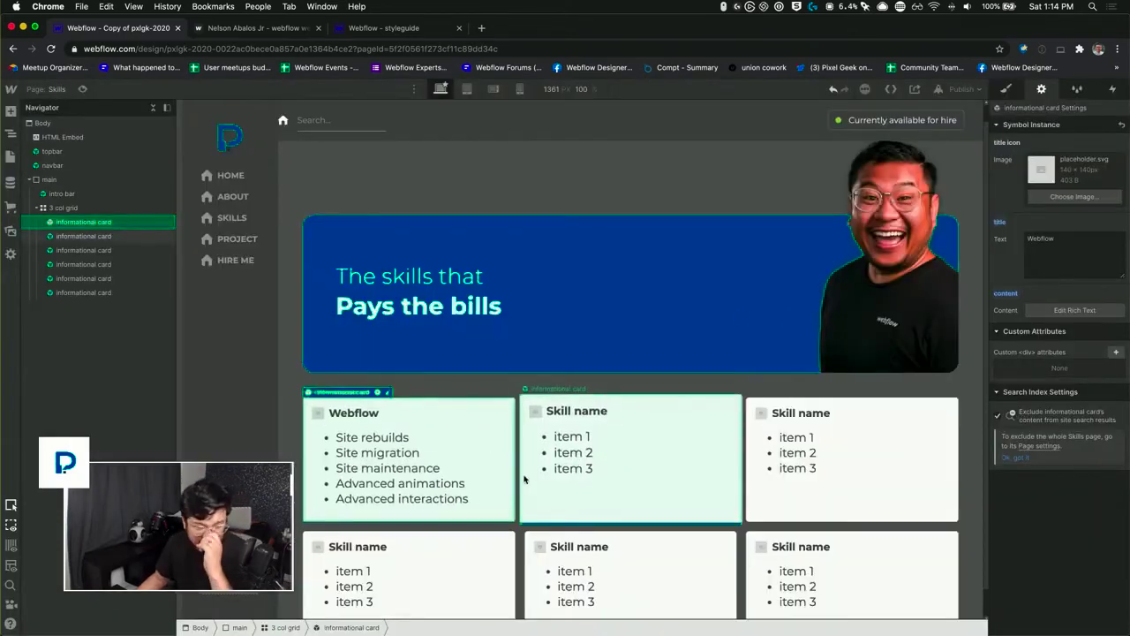
Step: Open the informational card symbol for editing and give its Rich Text Block the new class "card rte"
scroll(475, 453, down, 1)
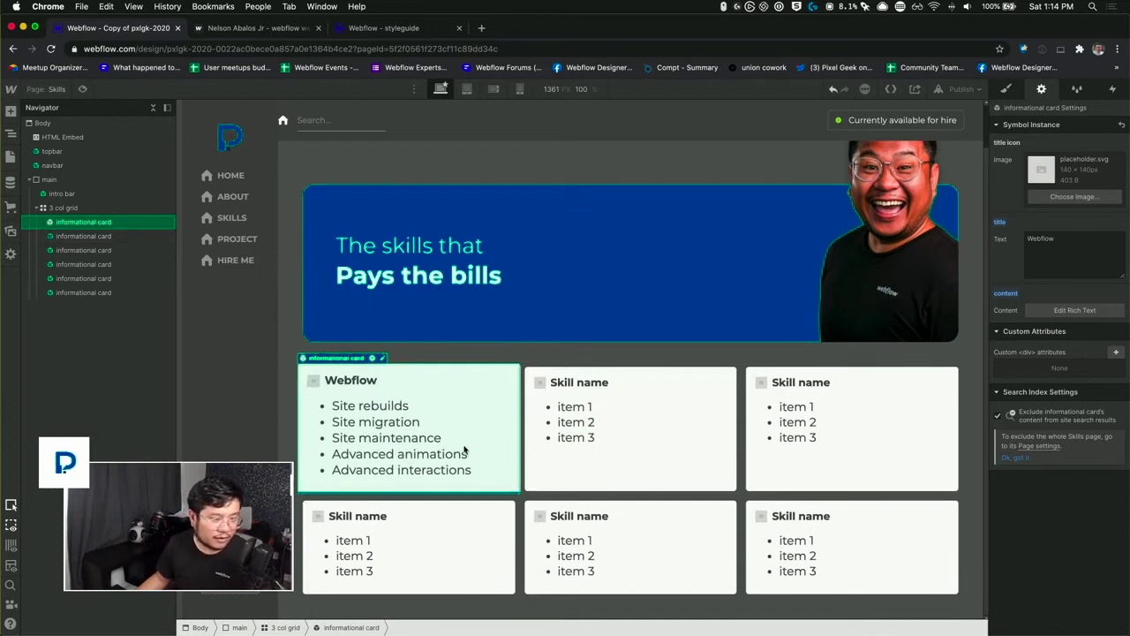
double_click(465, 450)
click(472, 450)
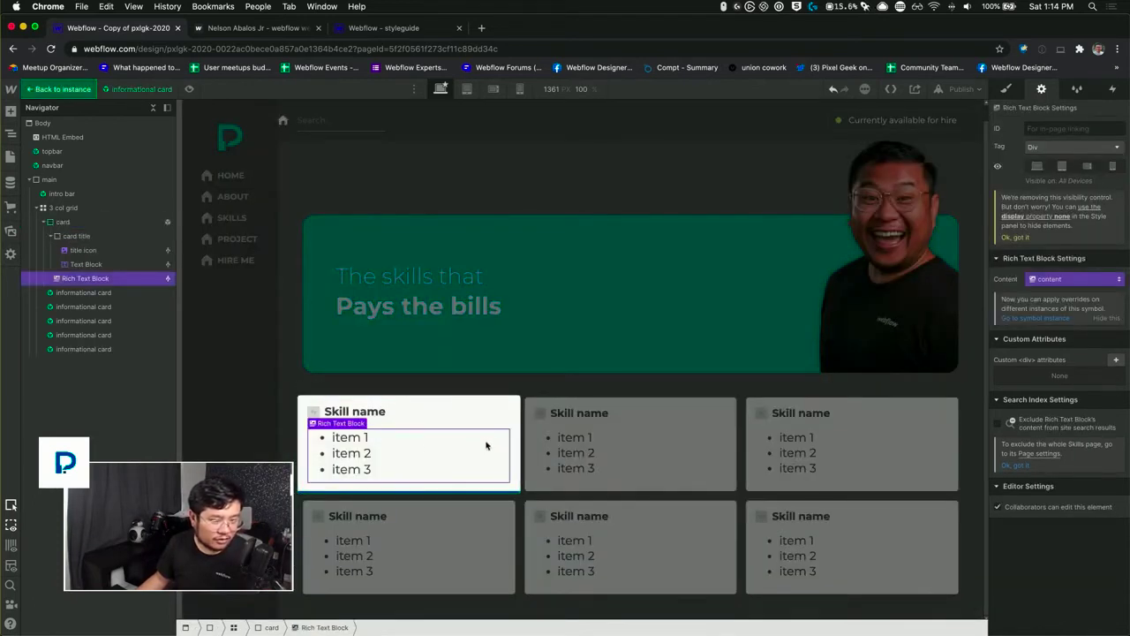
click(1006, 88)
click(1043, 145)
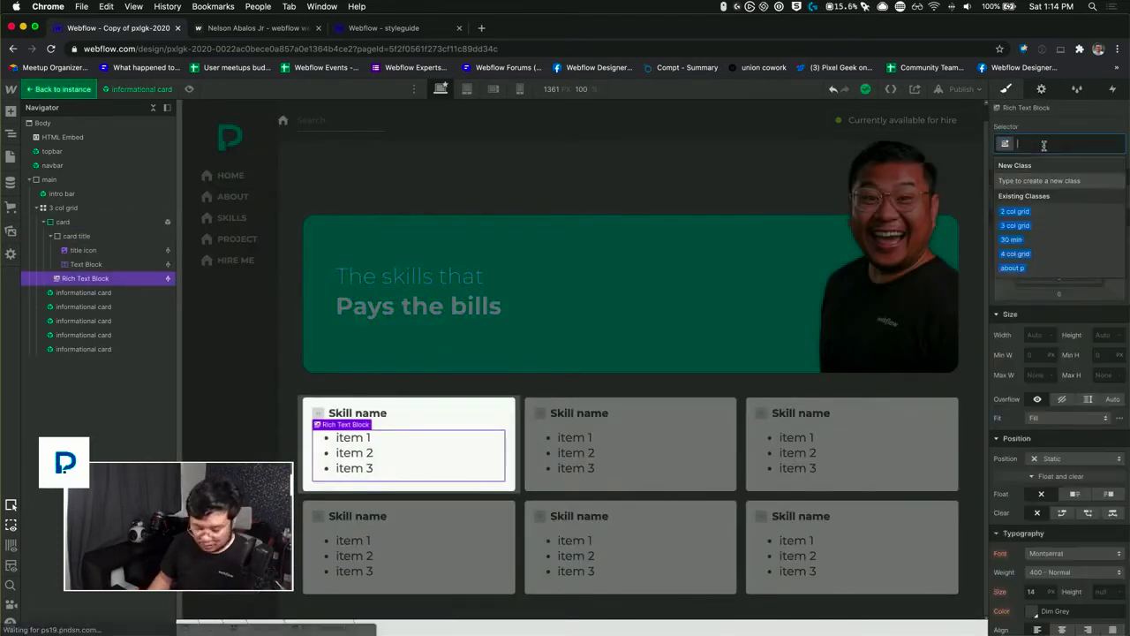
text(card r)
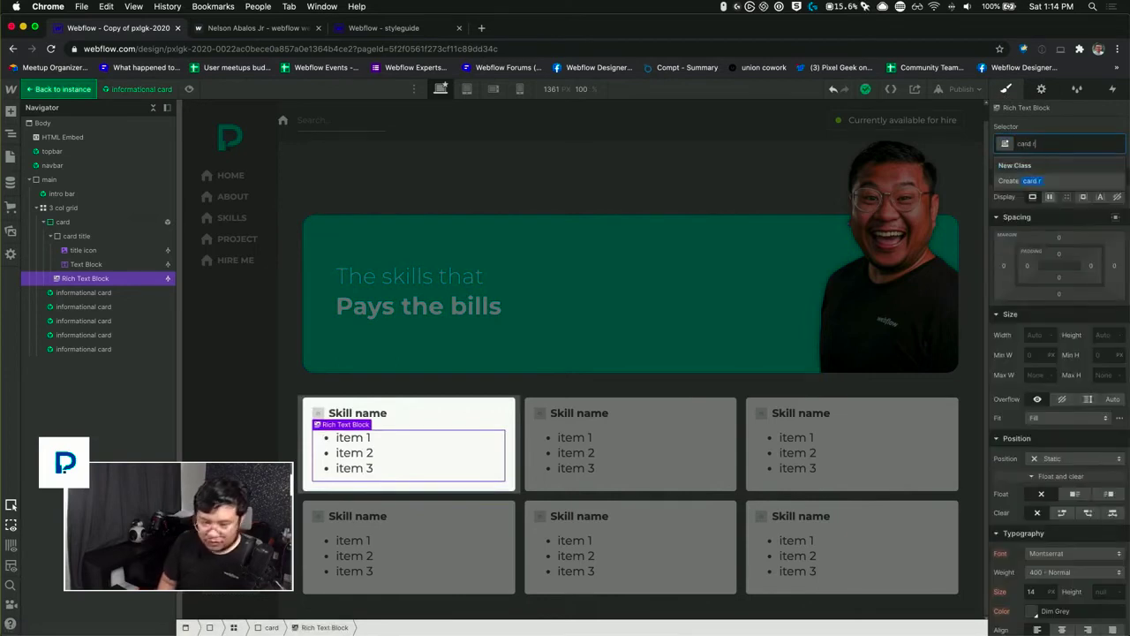
text(te)
key(Return)
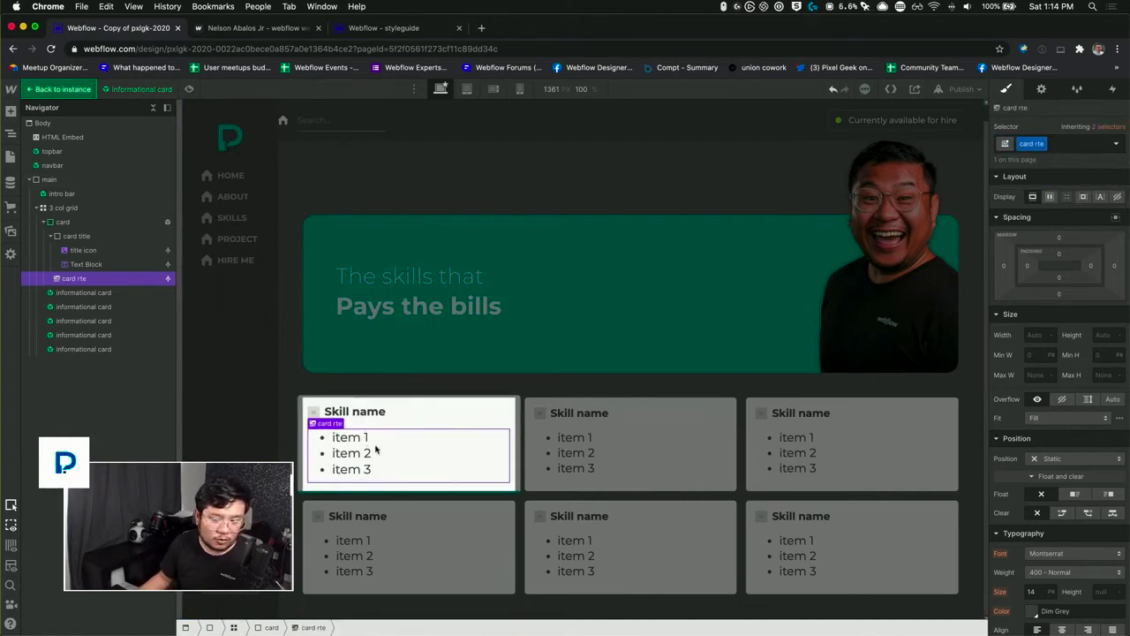
Step: Try a 13 px font size on the card rte block and reset the size override
click(1032, 592)
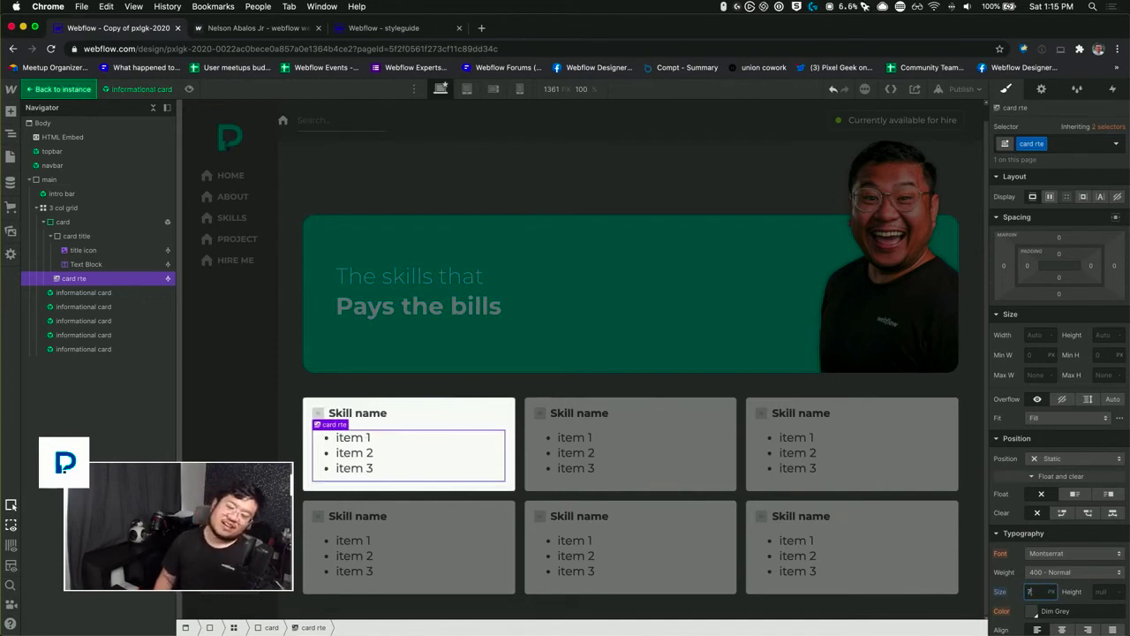
key(Up)
key(Up)
key(Up)
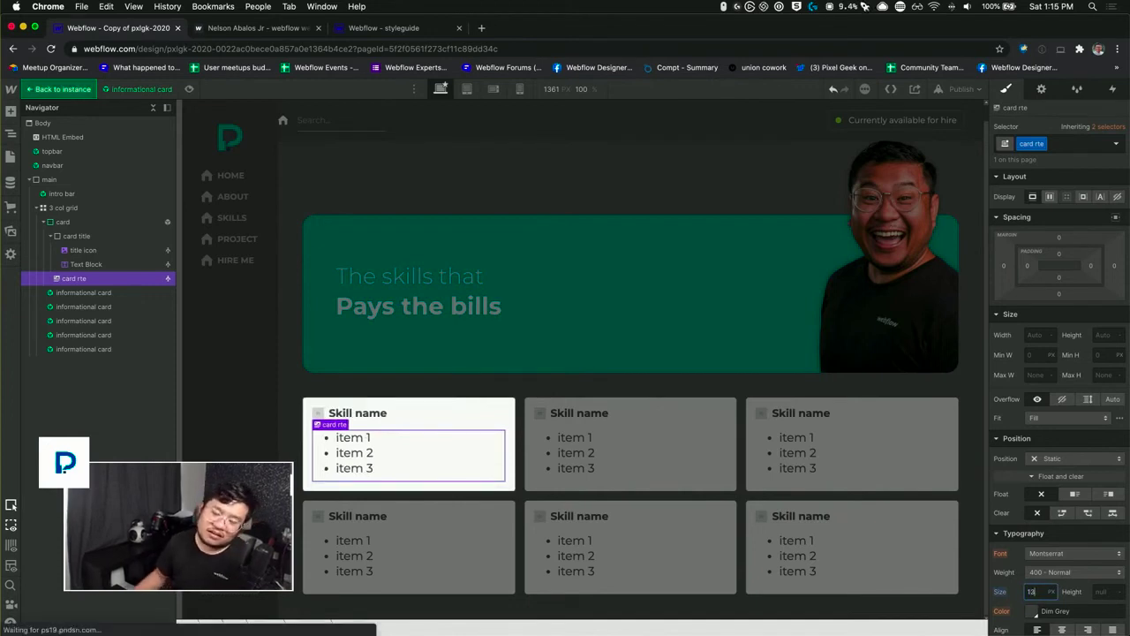
click(1002, 593)
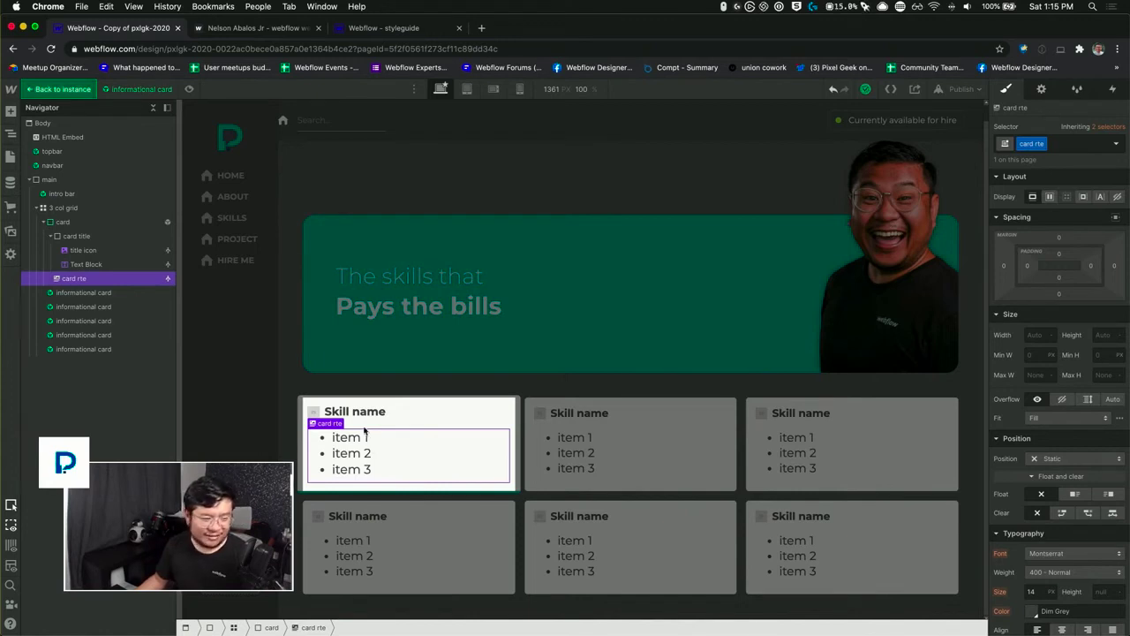
Step: Add a second Rich Text element below the existing card rte block and apply the card rte class to it
click(391, 413)
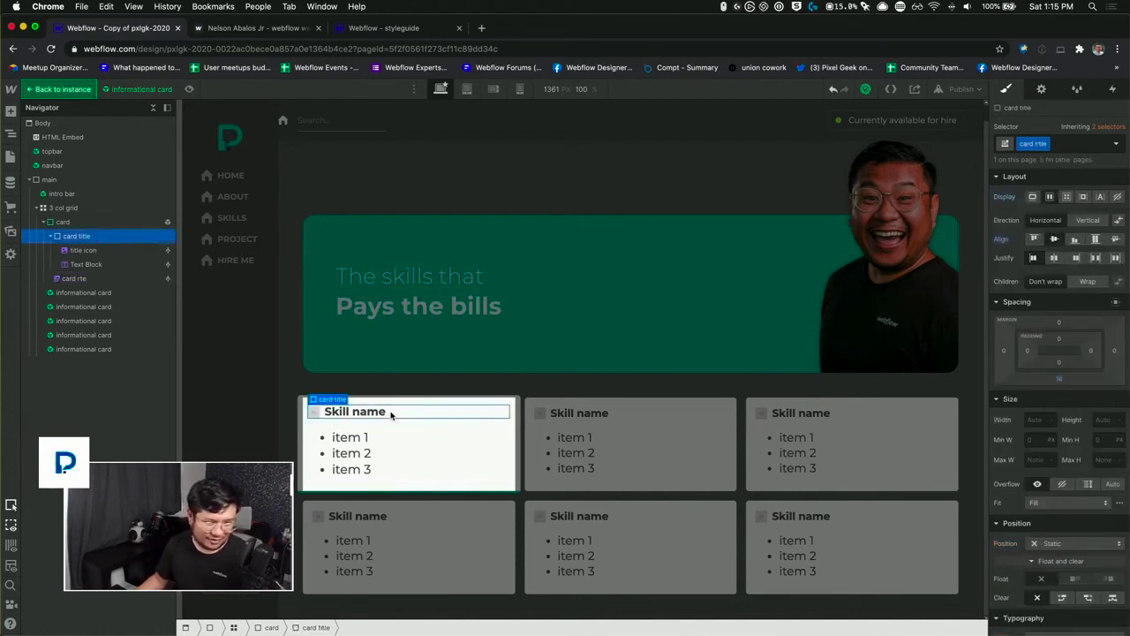
click(355, 450)
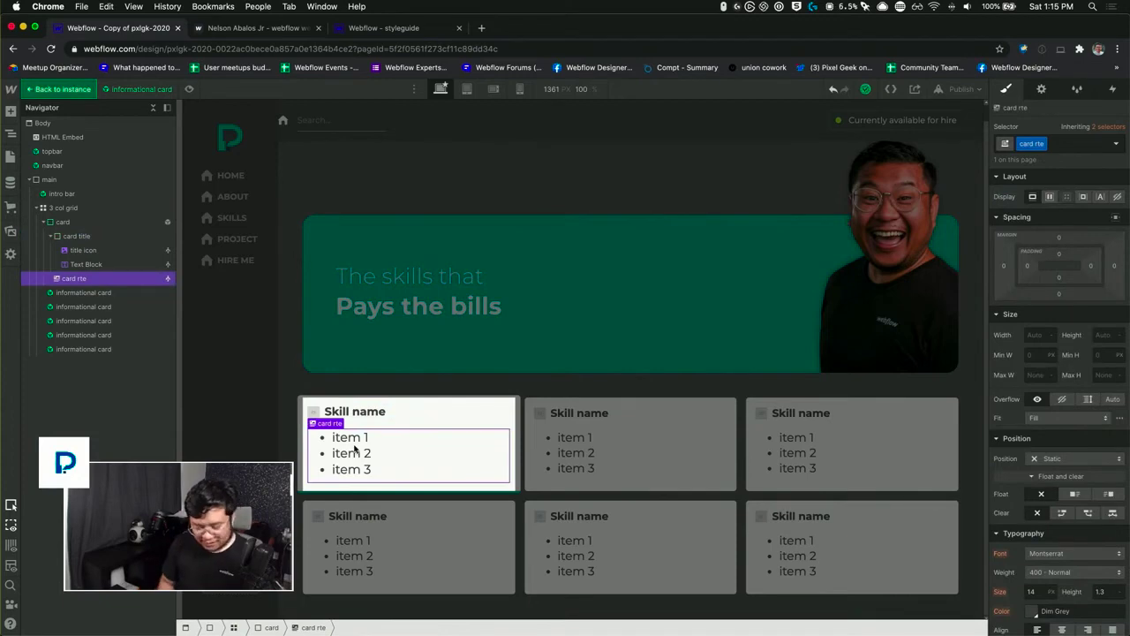
key(super+e)
text(rich)
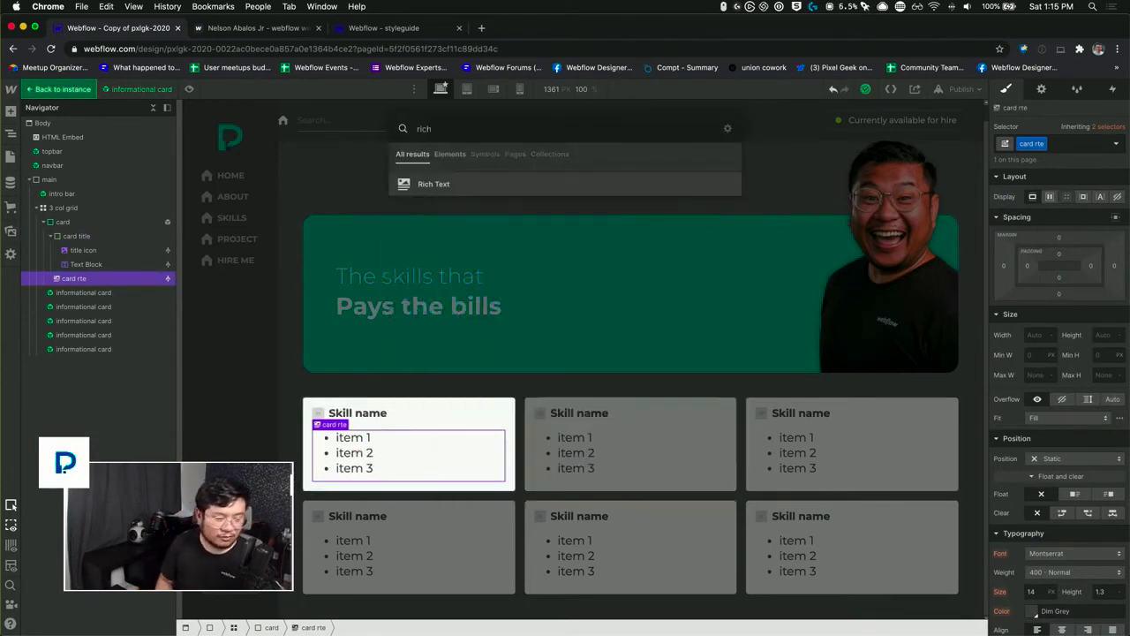
key(Return)
click(1057, 142)
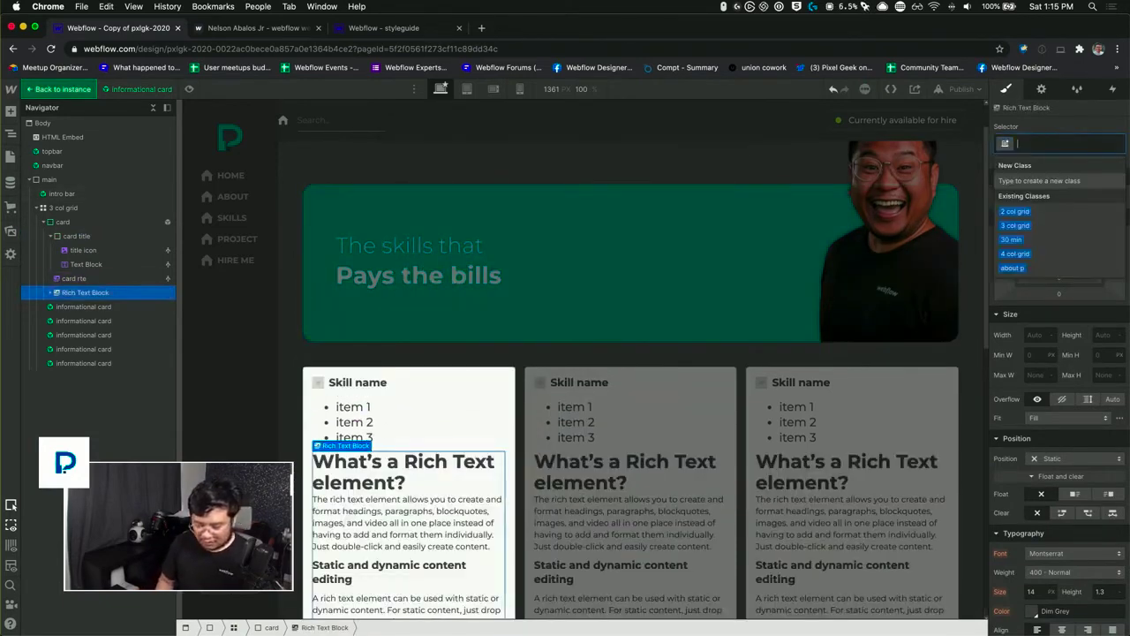
text(card rte)
key(Return)
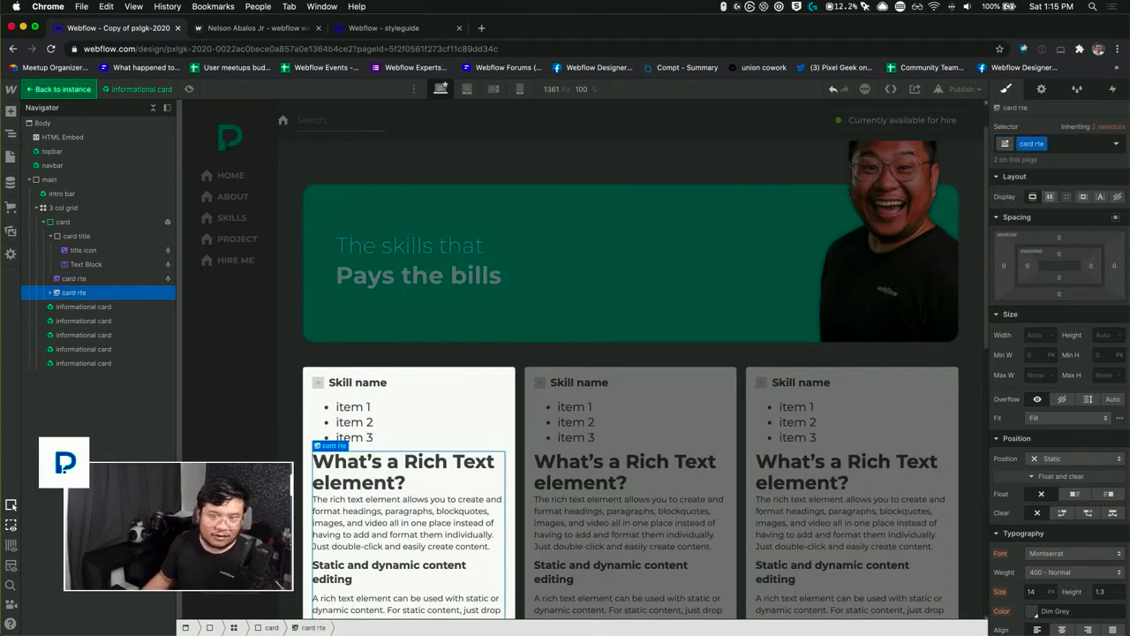
Step: Replace the new rich text block's default content with a single bulleted item reading "vberghergbe"
double_click(371, 519)
key(super+a)
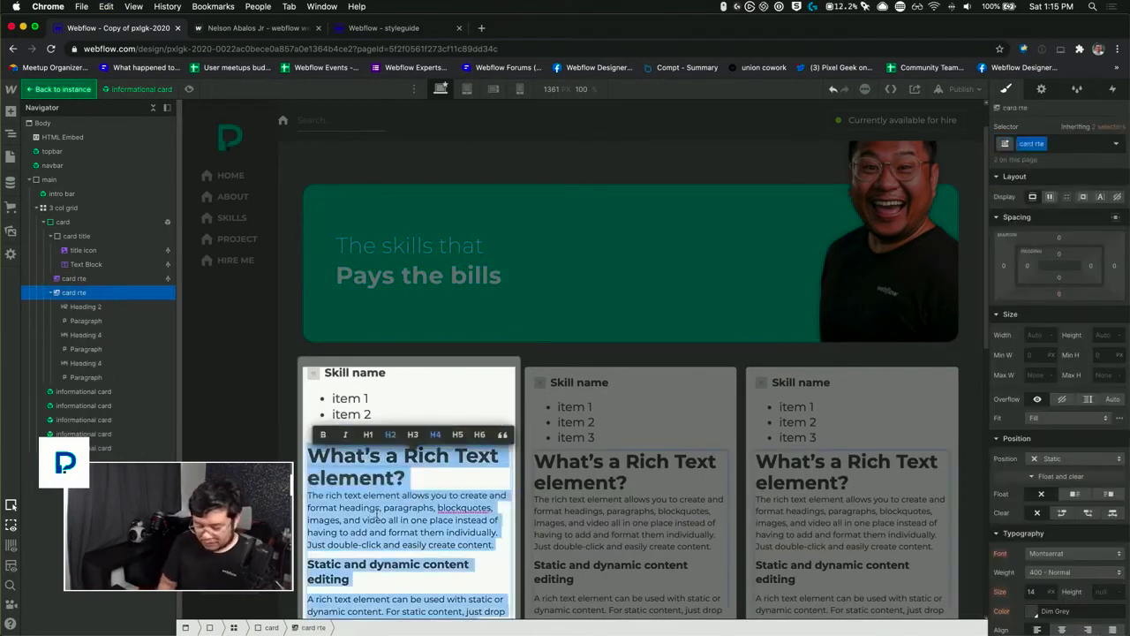
key(BackSpace)
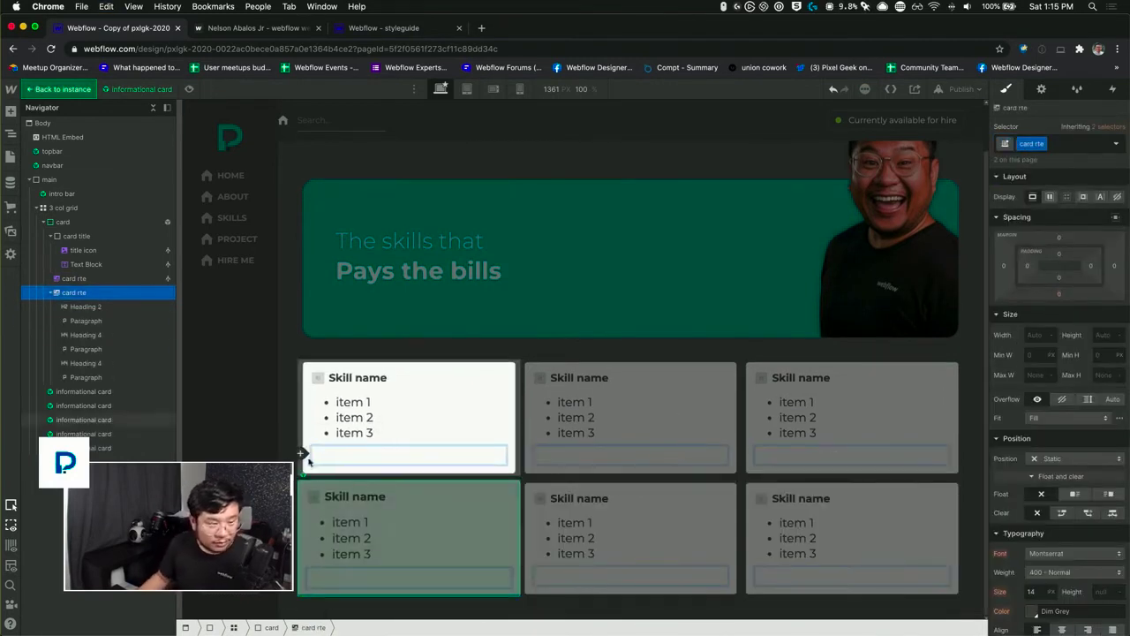
click(412, 454)
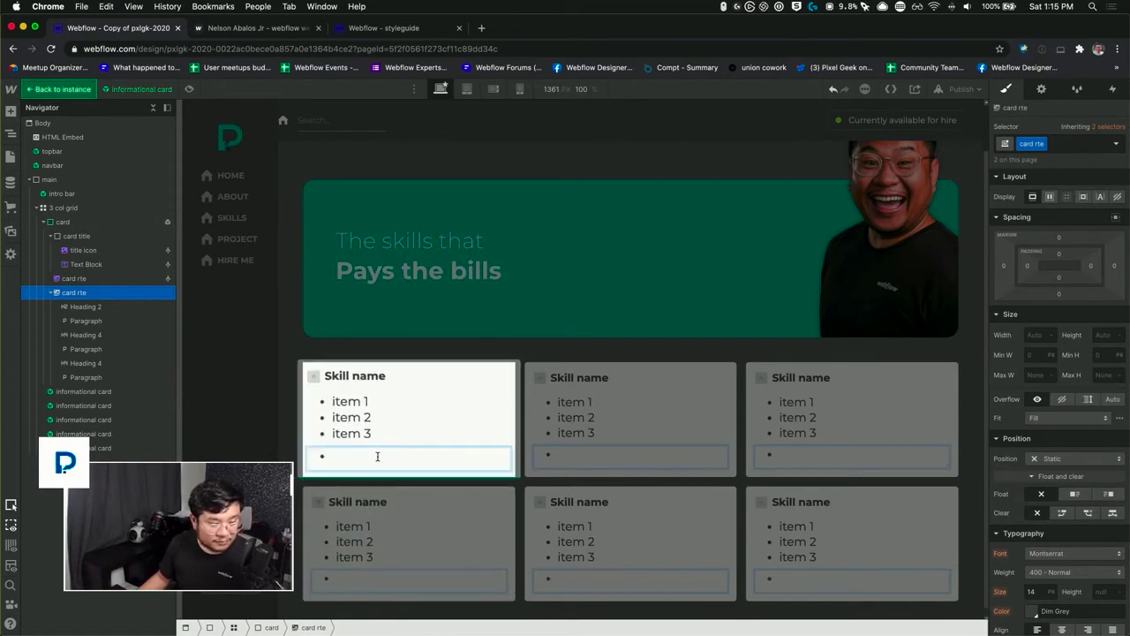
text(vberghergbe)
key(Escape)
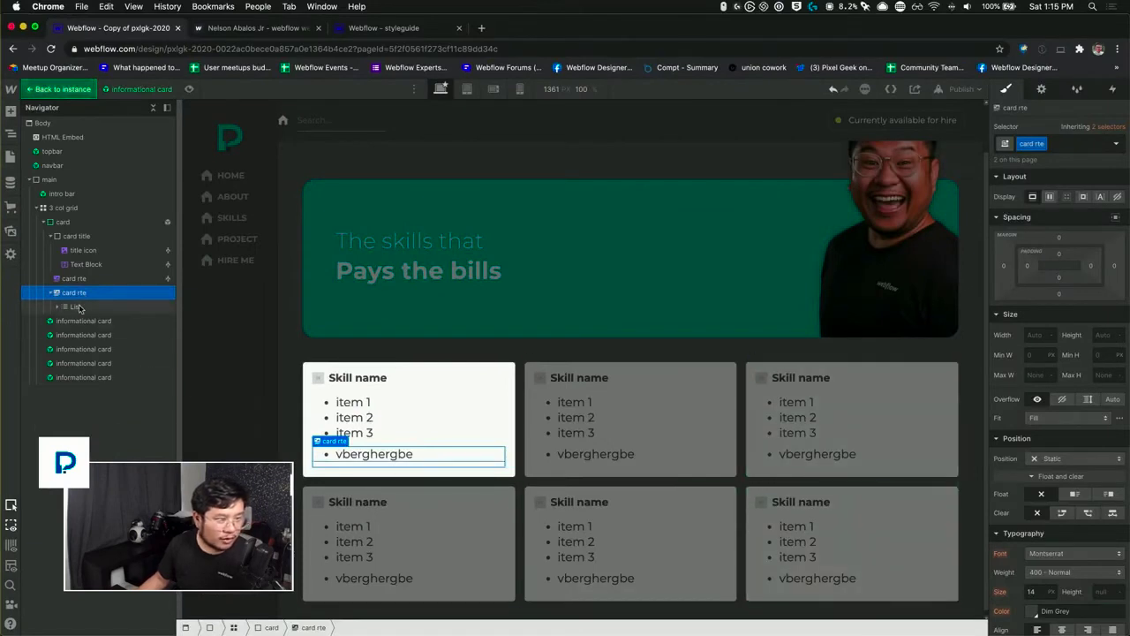
Step: Select the list item in the new rich text block and target All List Items nested inside card rte
click(78, 307)
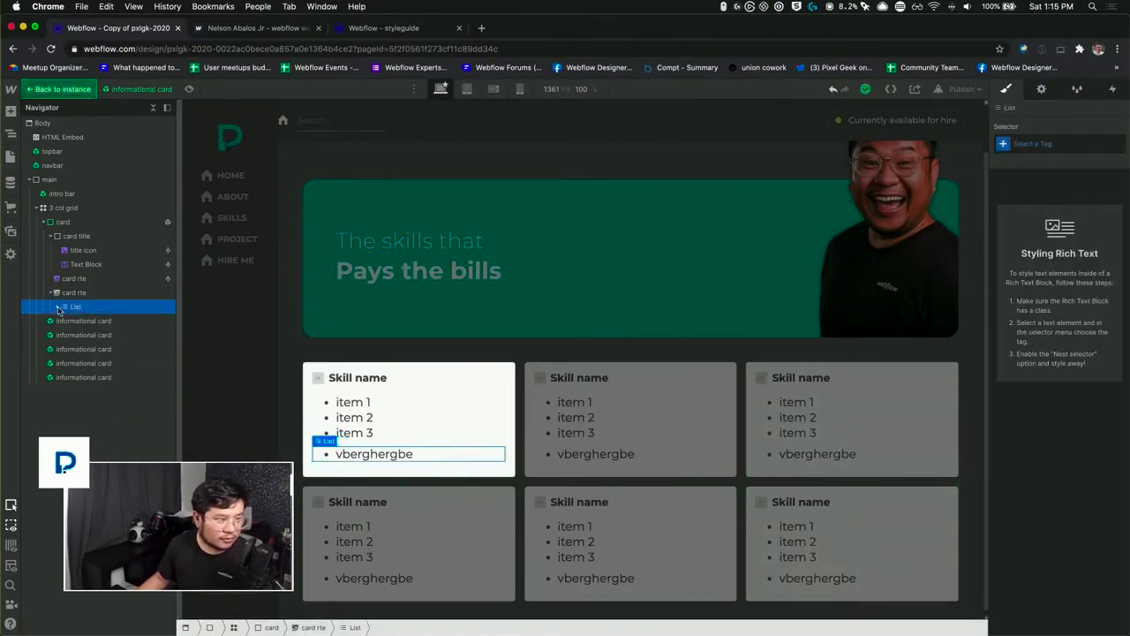
click(57, 307)
click(104, 322)
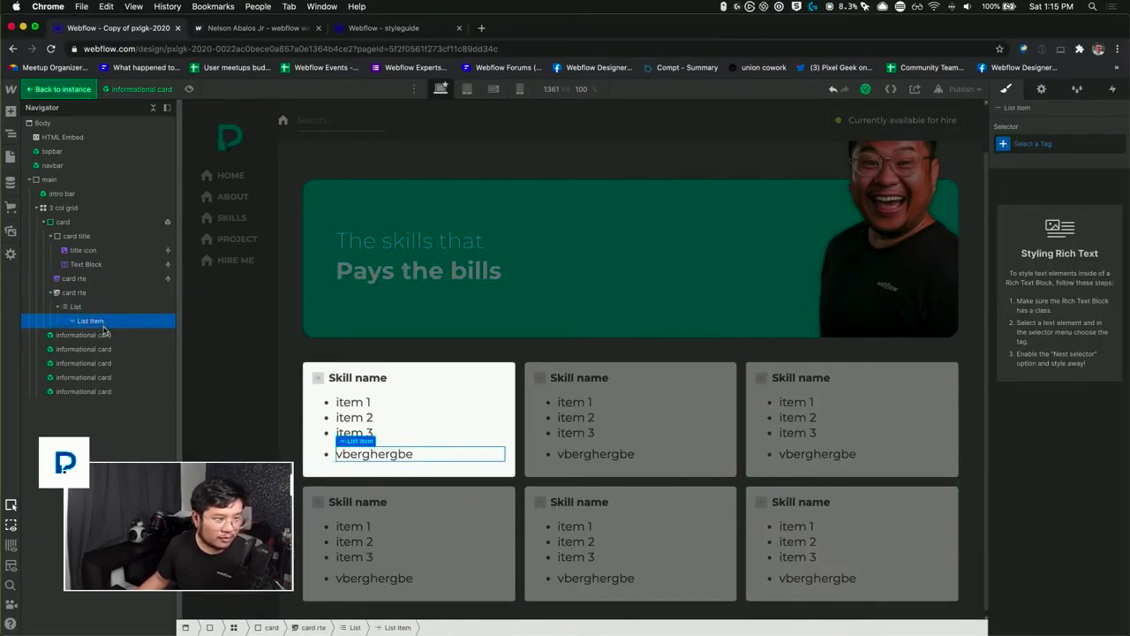
click(1033, 143)
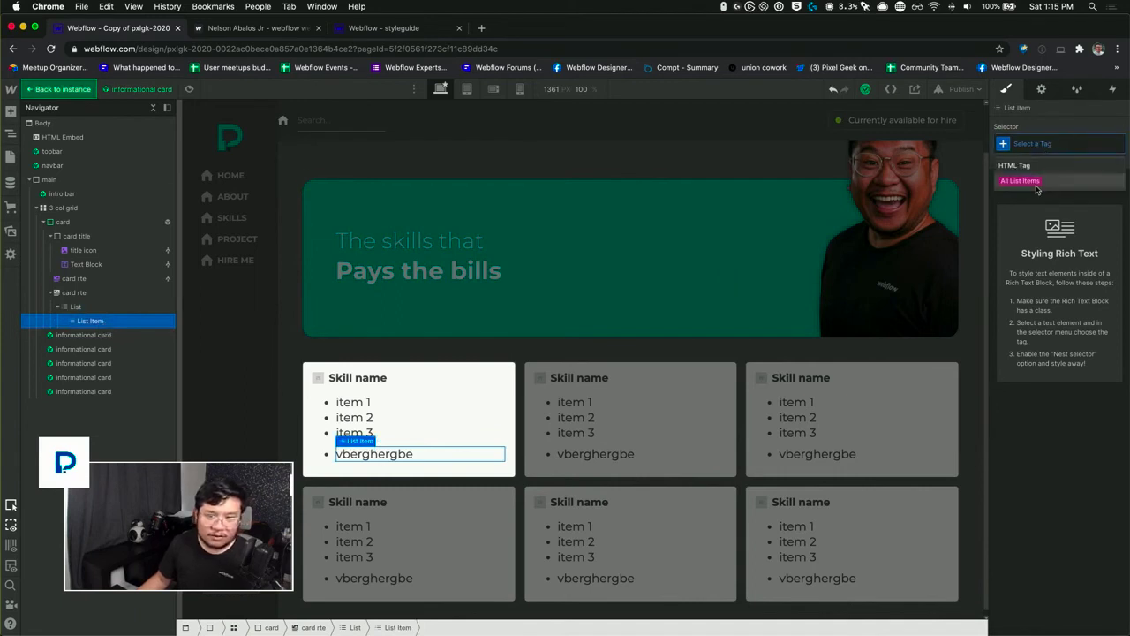
click(1028, 181)
click(1032, 165)
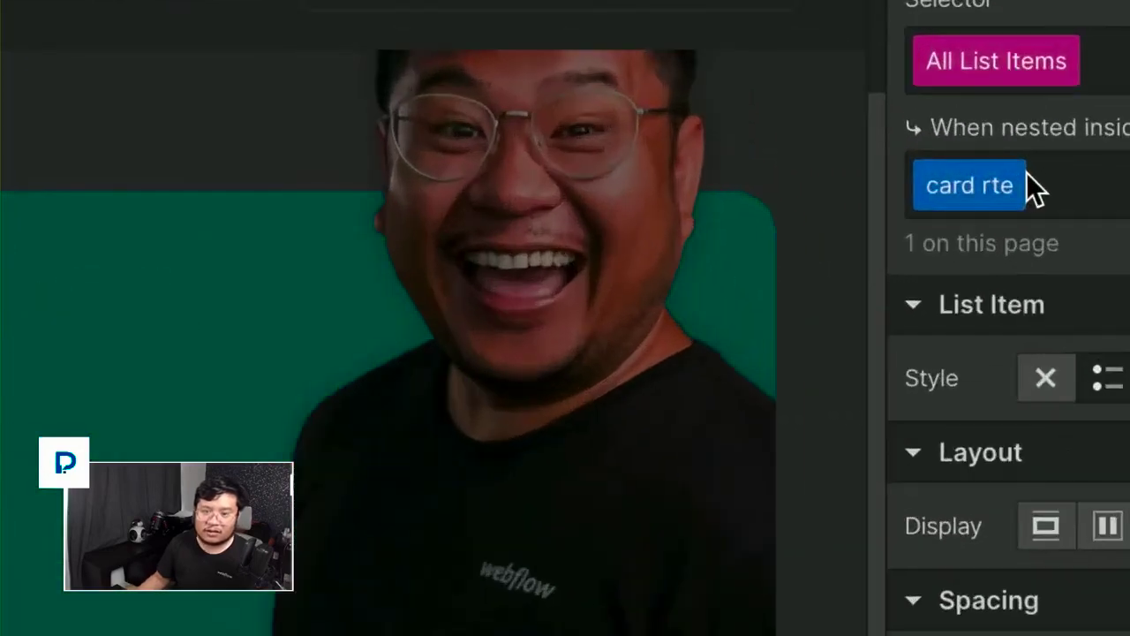
Step: Remove the nested rule from the All List Items selector and nest it inside card rte again
click(1029, 309)
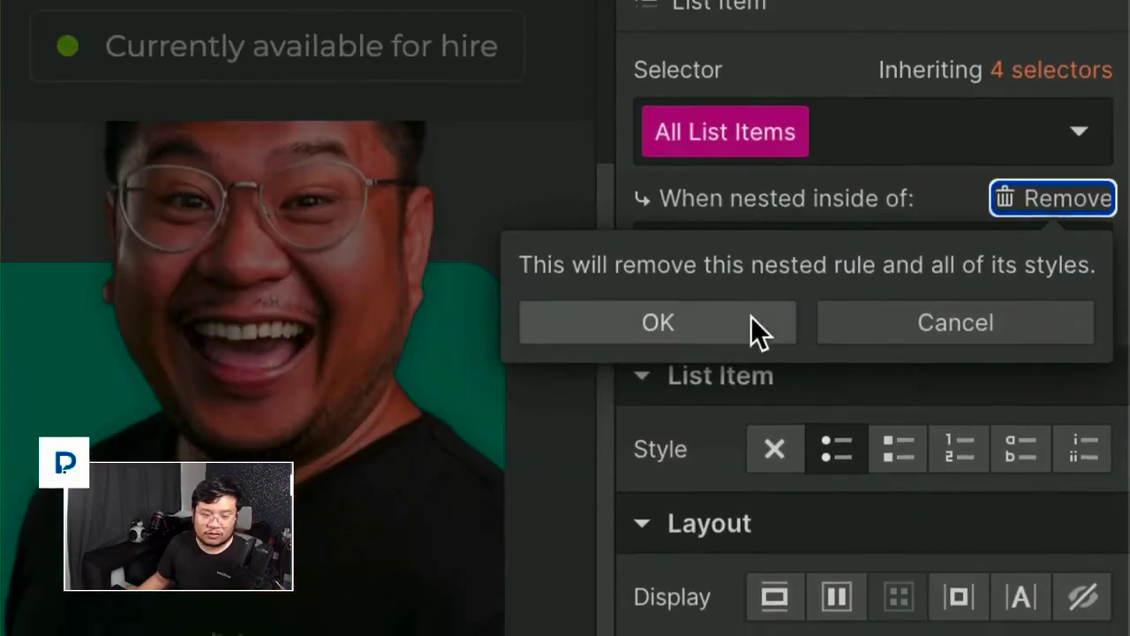
click(755, 489)
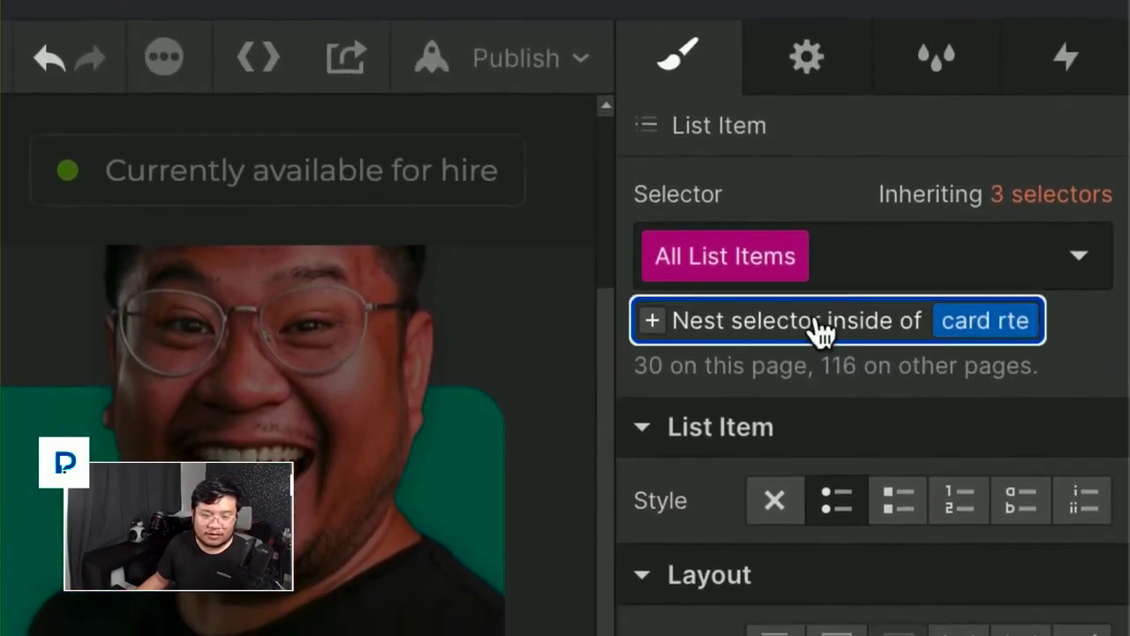
click(817, 356)
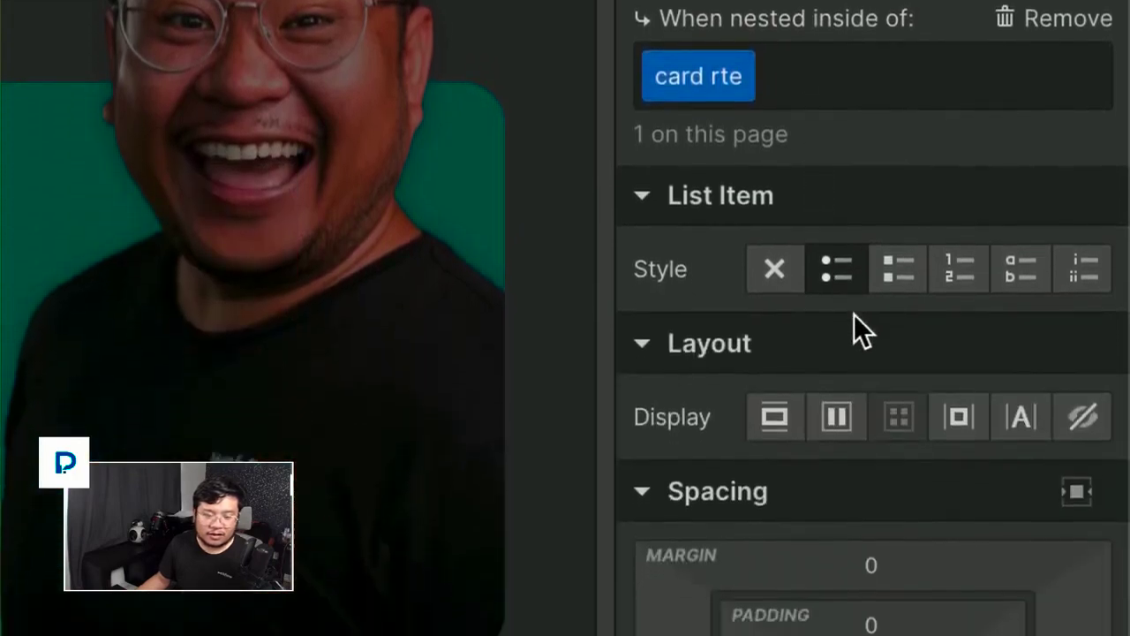
Step: Set the font size to 14 px and line height to 20 px for all list items inside card rte
scroll(854, 315, down, 5)
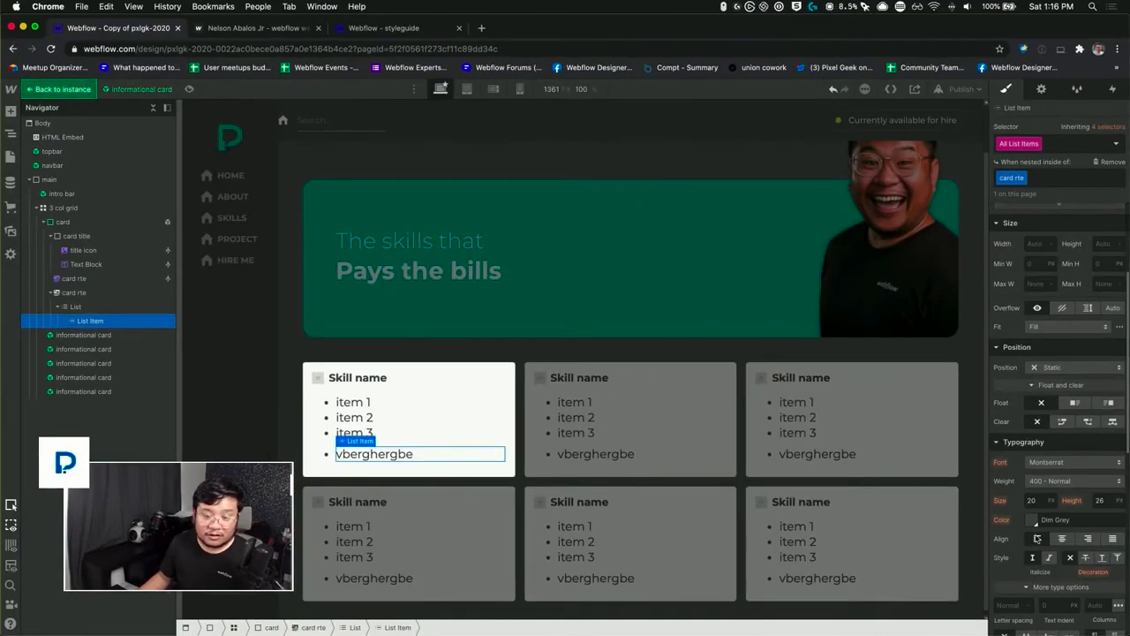
click(1033, 501)
key(Down)
key(Down)
key(Down)
key(Down)
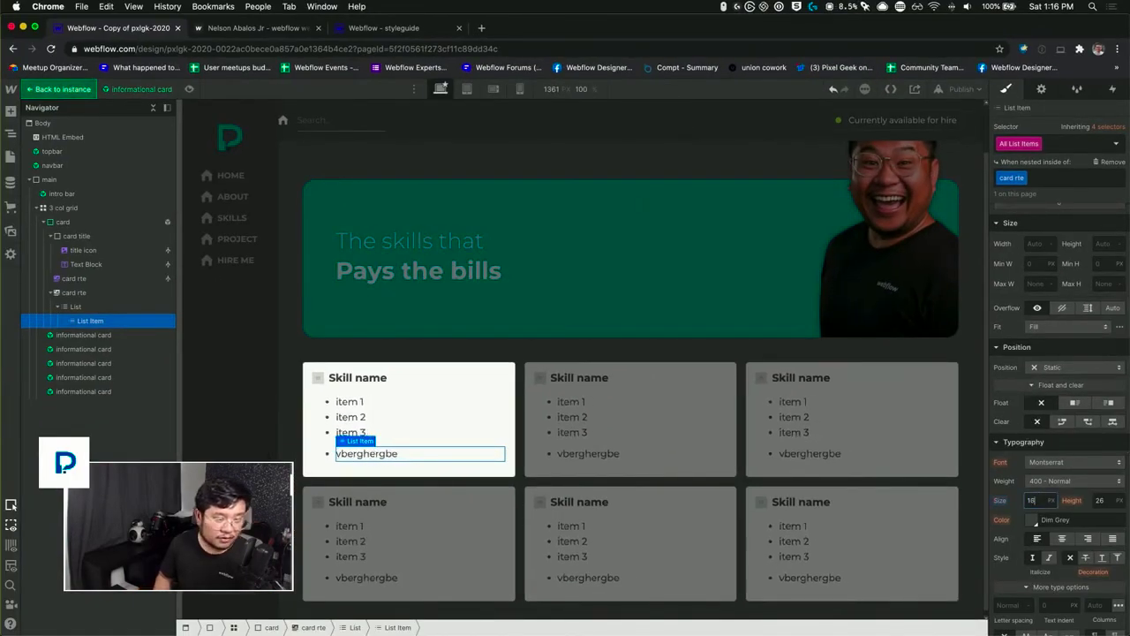
key(Down)
key(Down)
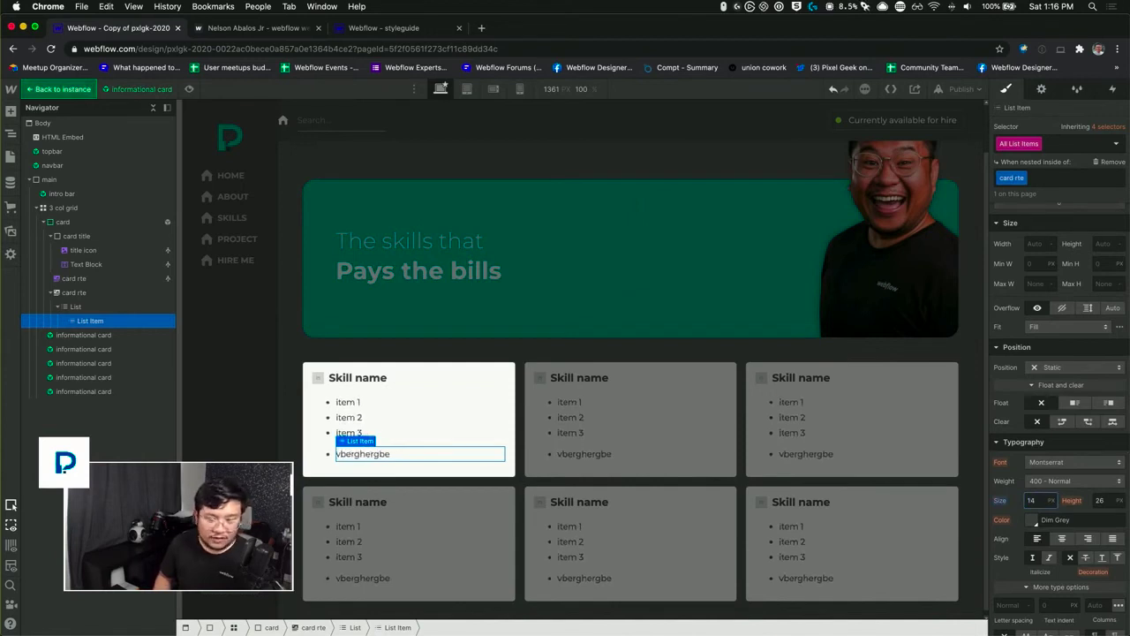
key(Tab)
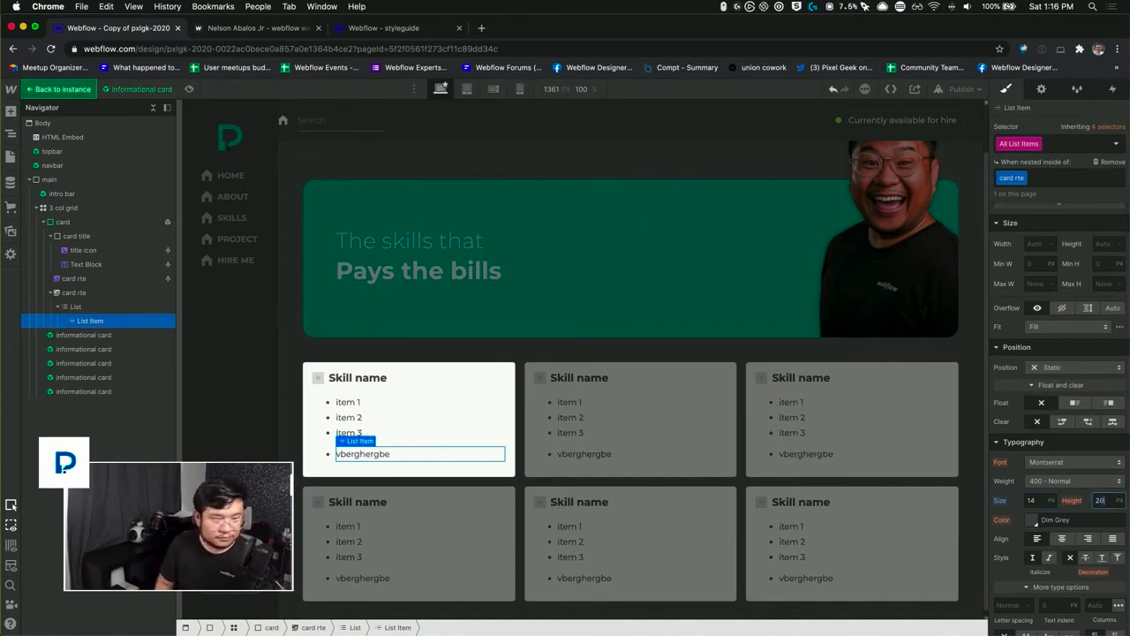
text(20)
key(Return)
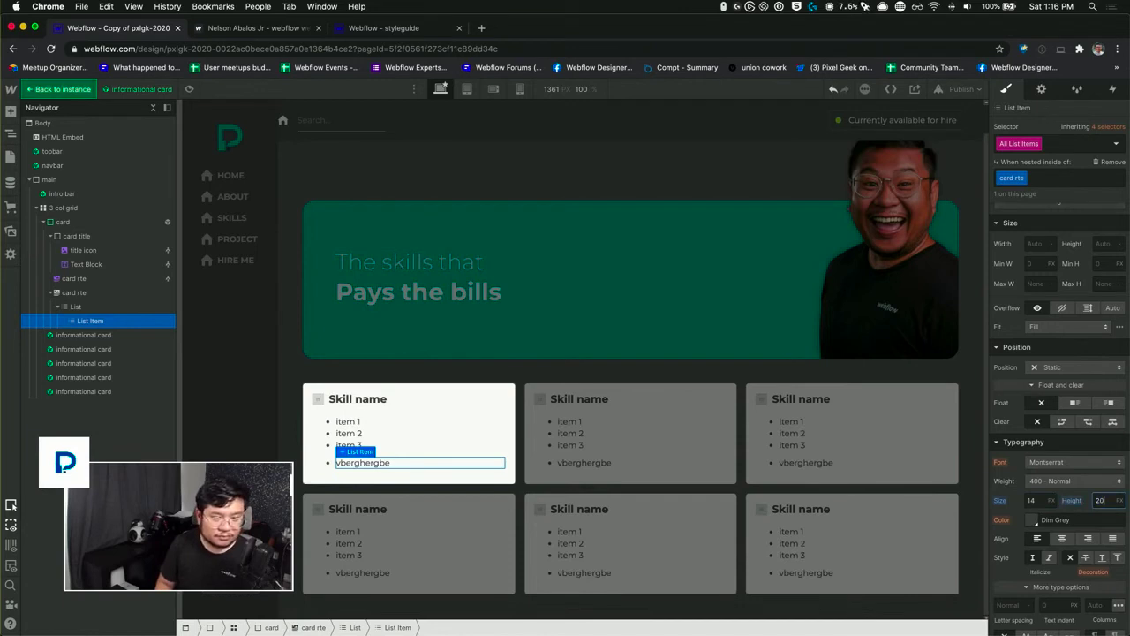
Step: Add a left margin of about 14 px to all list items nested inside card rte
scroll(1004, 341, up, 5)
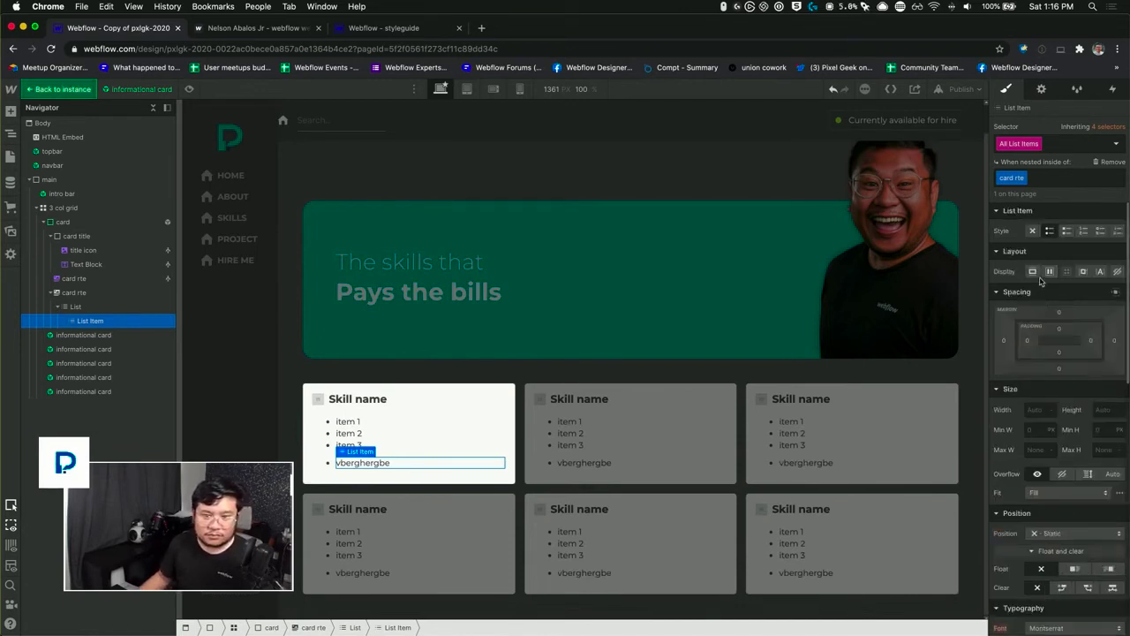
drag(1005, 342, 999, 341)
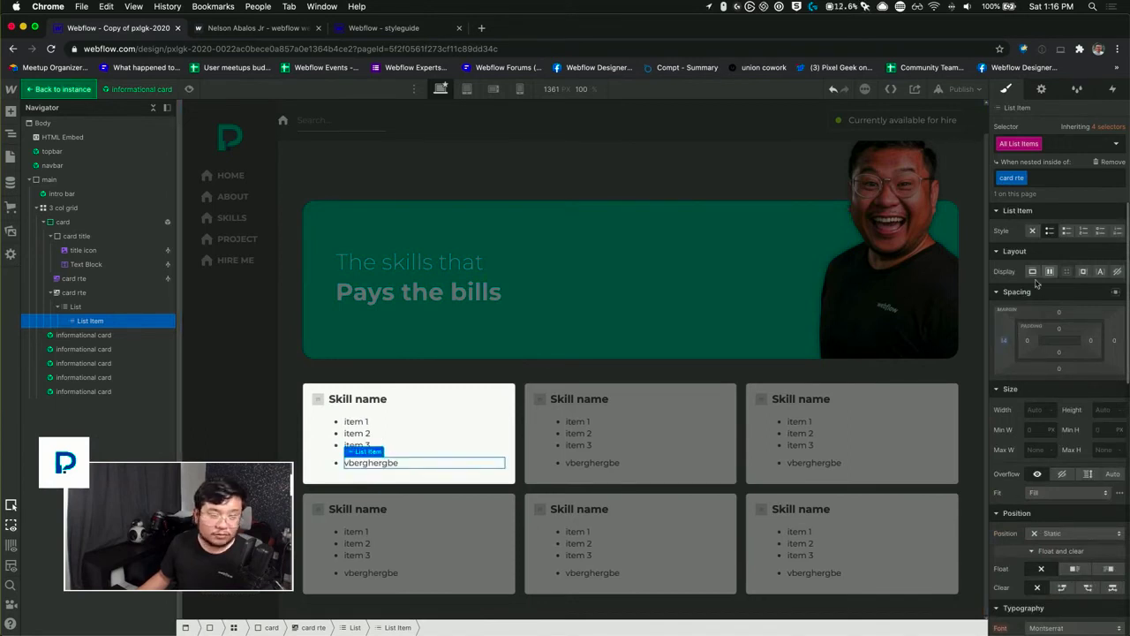
Step: Delete the extra card rte rich text block from the card symbol and exit symbol editing
click(74, 292)
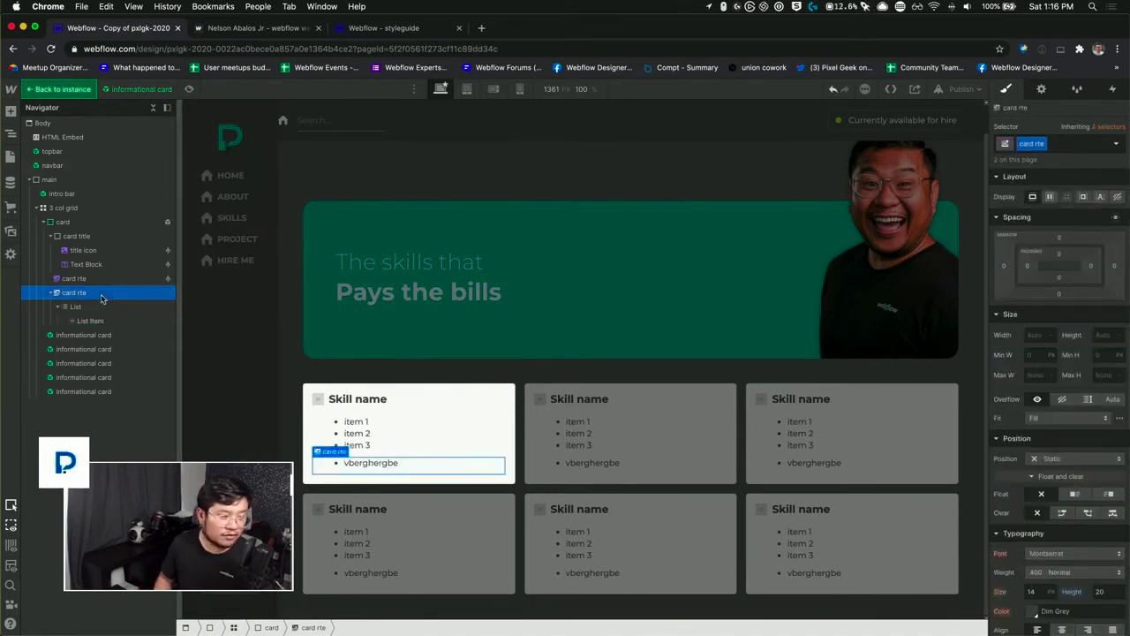
key(Delete)
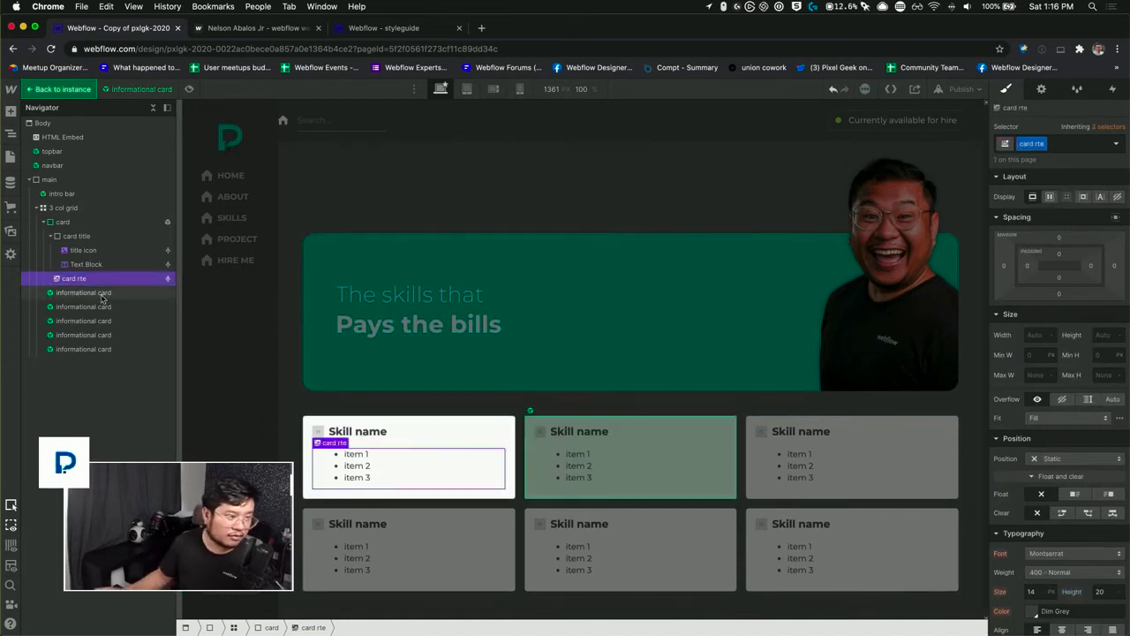
click(452, 420)
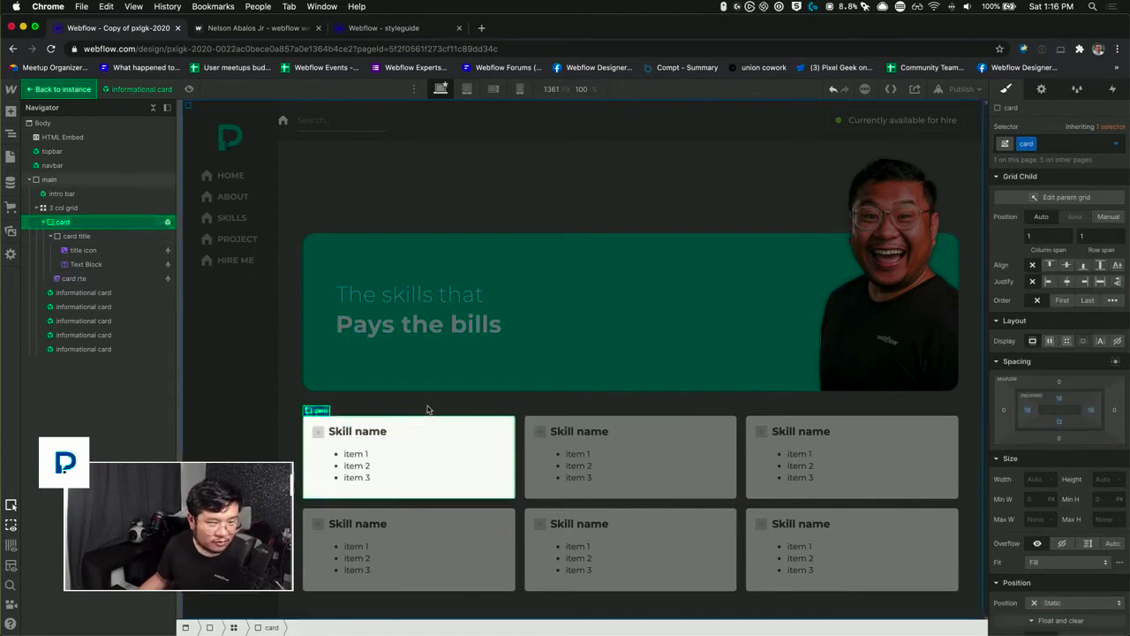
double_click(428, 405)
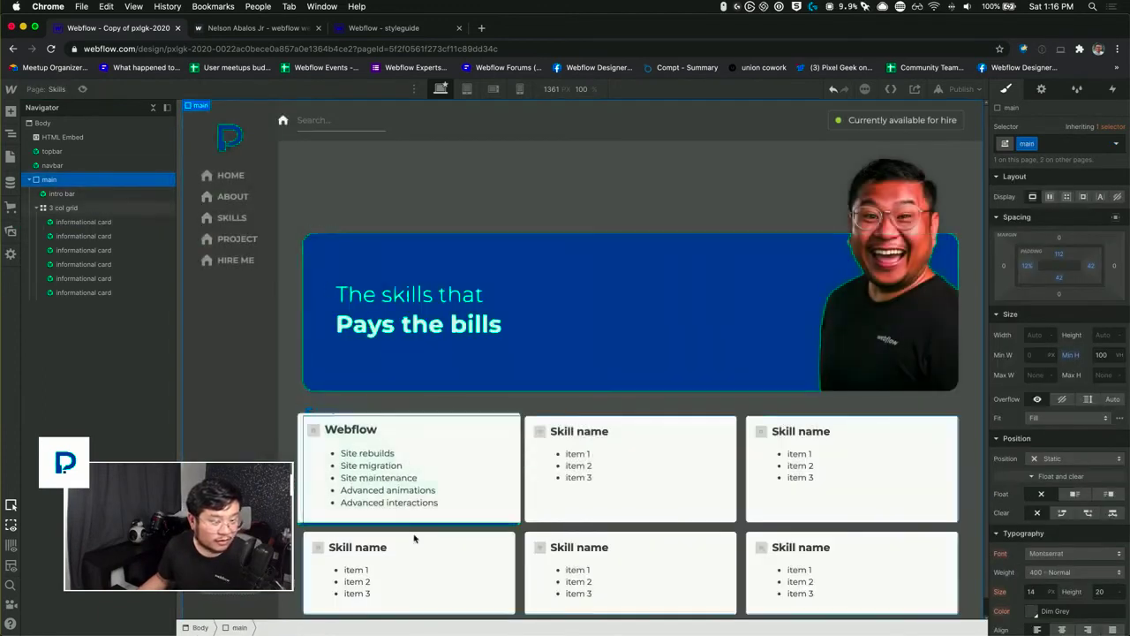
Step: Override the title of the second informational card in the grid's first row with "UX"
click(572, 433)
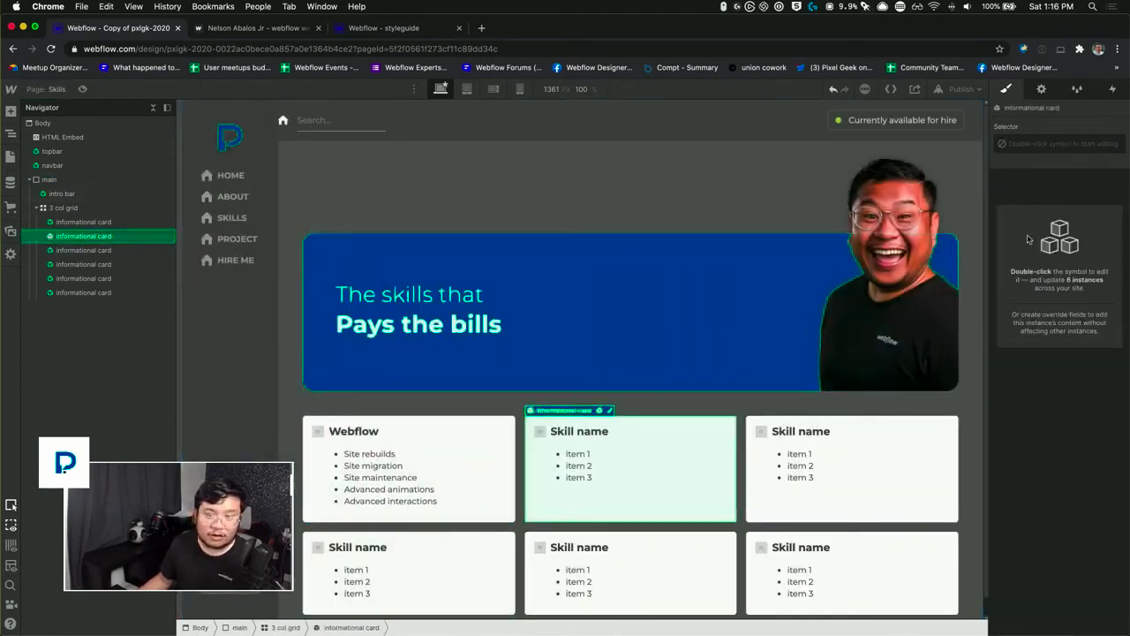
click(1041, 89)
triple_click(1073, 248)
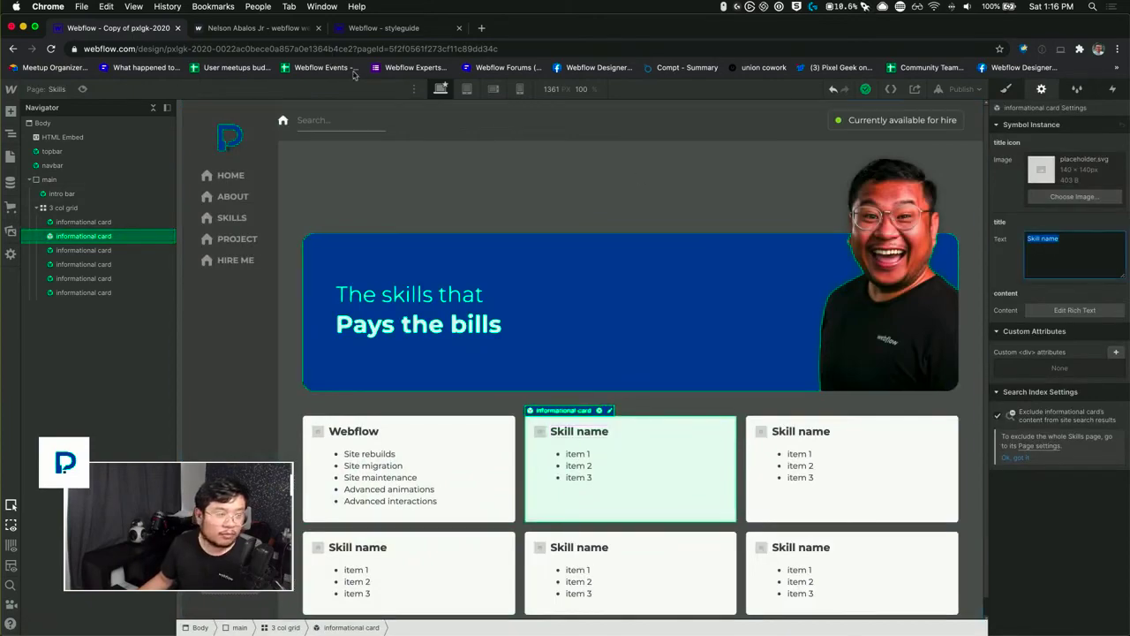
key(ctrl+Up)
click(830, 565)
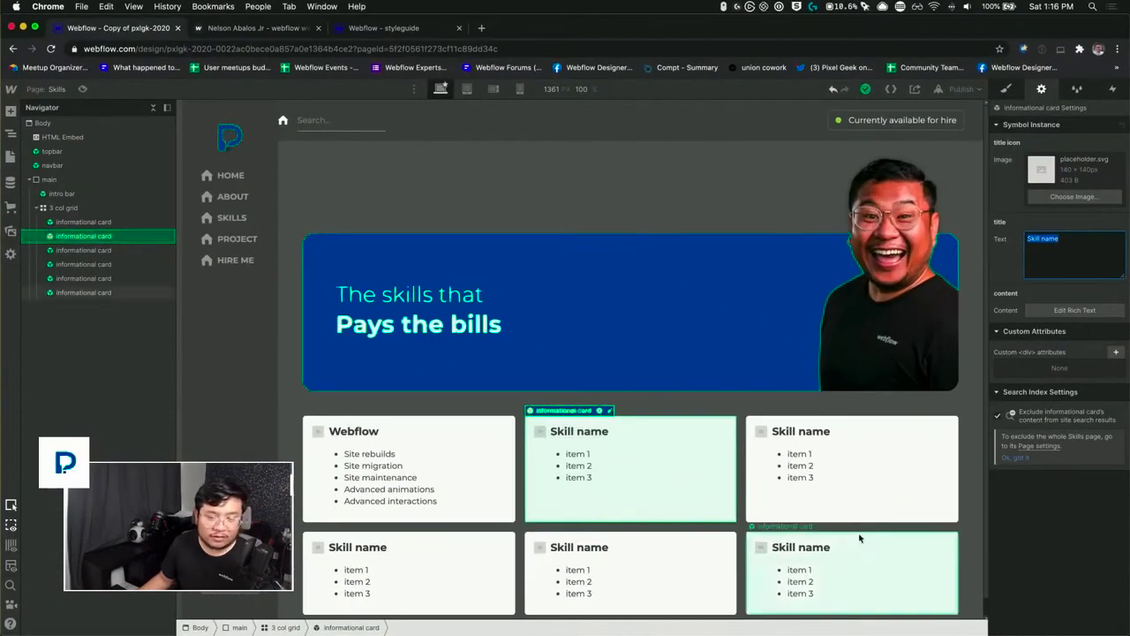
text(UX)
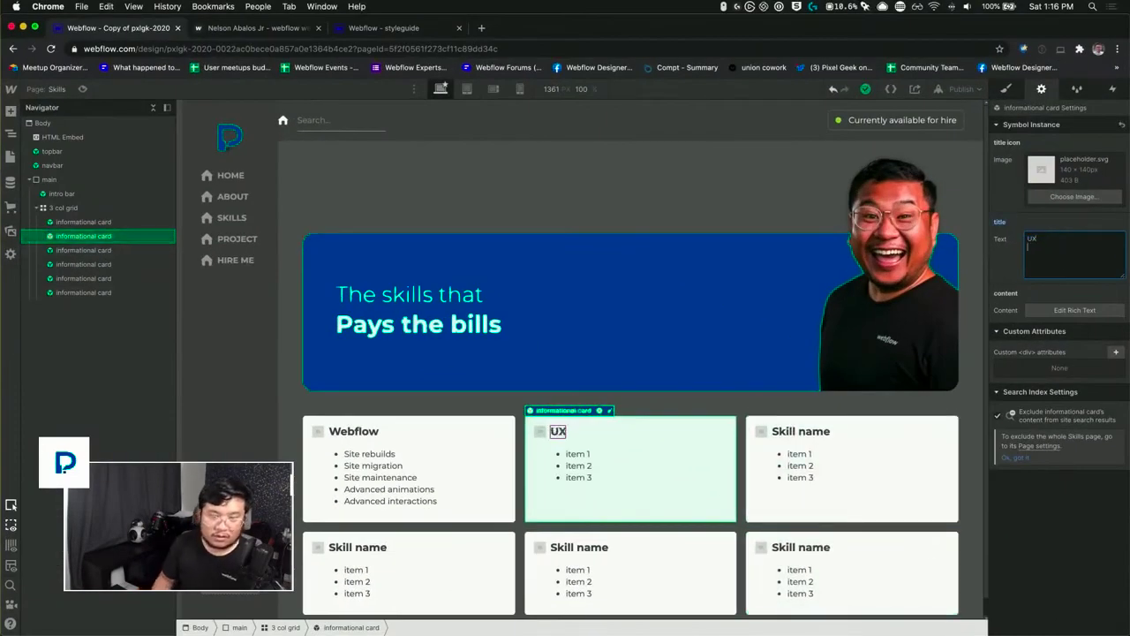
Step: Replace the UX card's list content with a single bulleted item reading "I genuinely care about the user"
click(1072, 311)
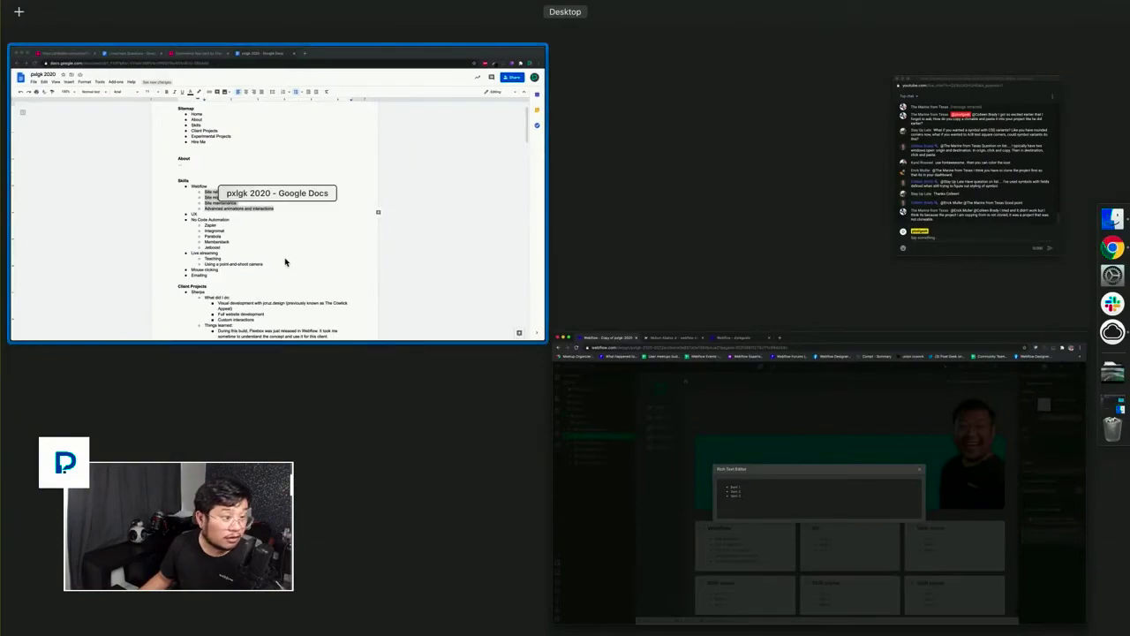
click(285, 261)
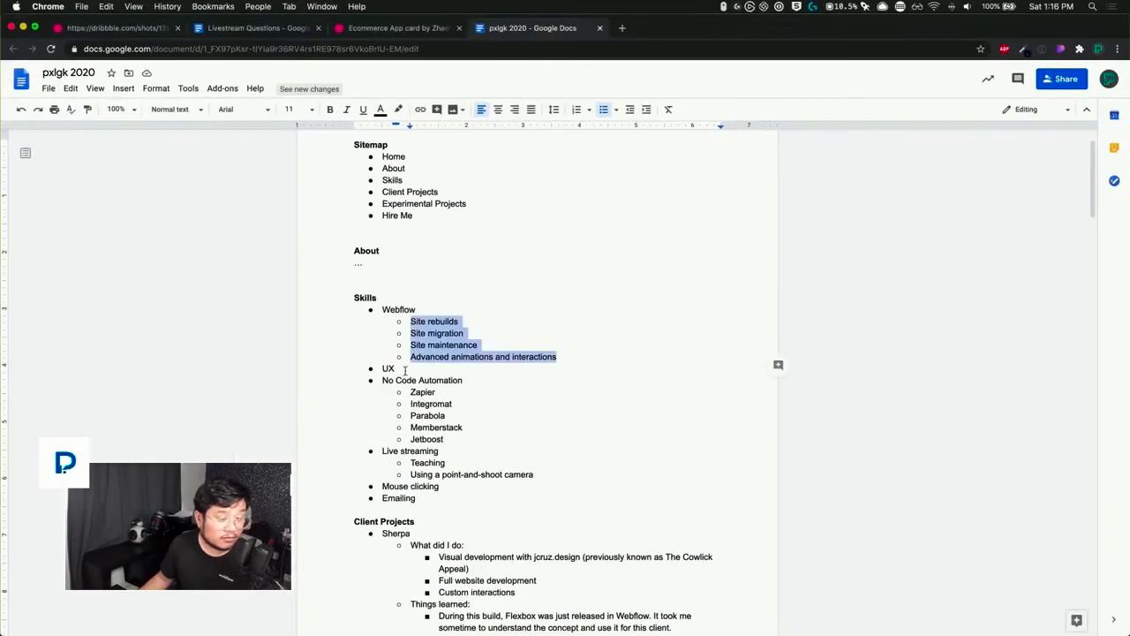
key(ctrl+Up)
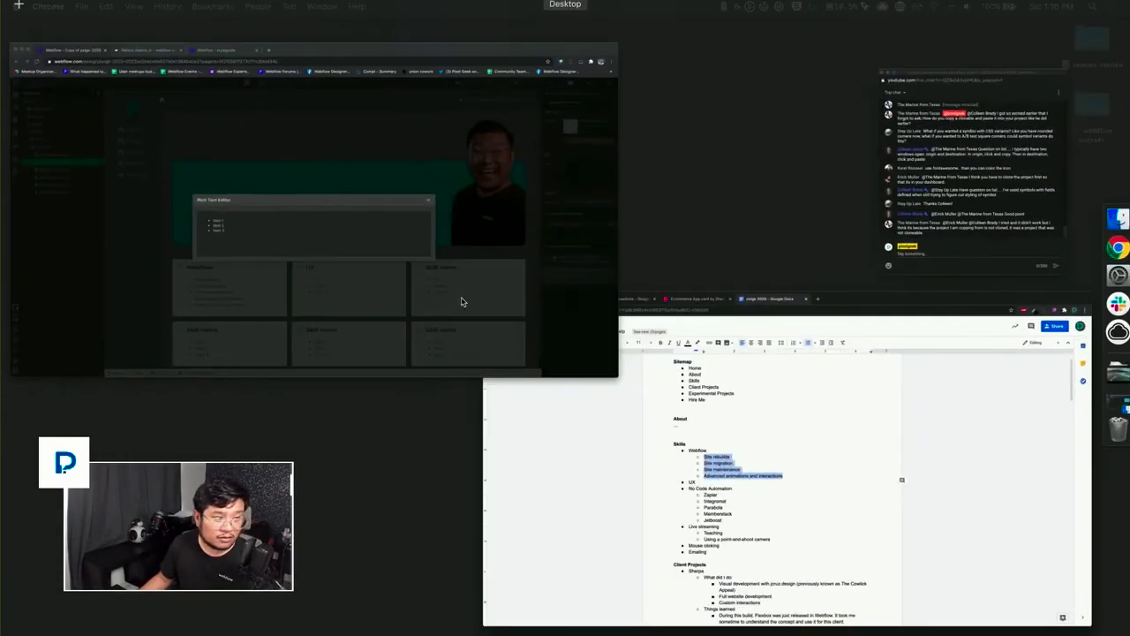
click(459, 300)
drag(416, 367, 367, 336)
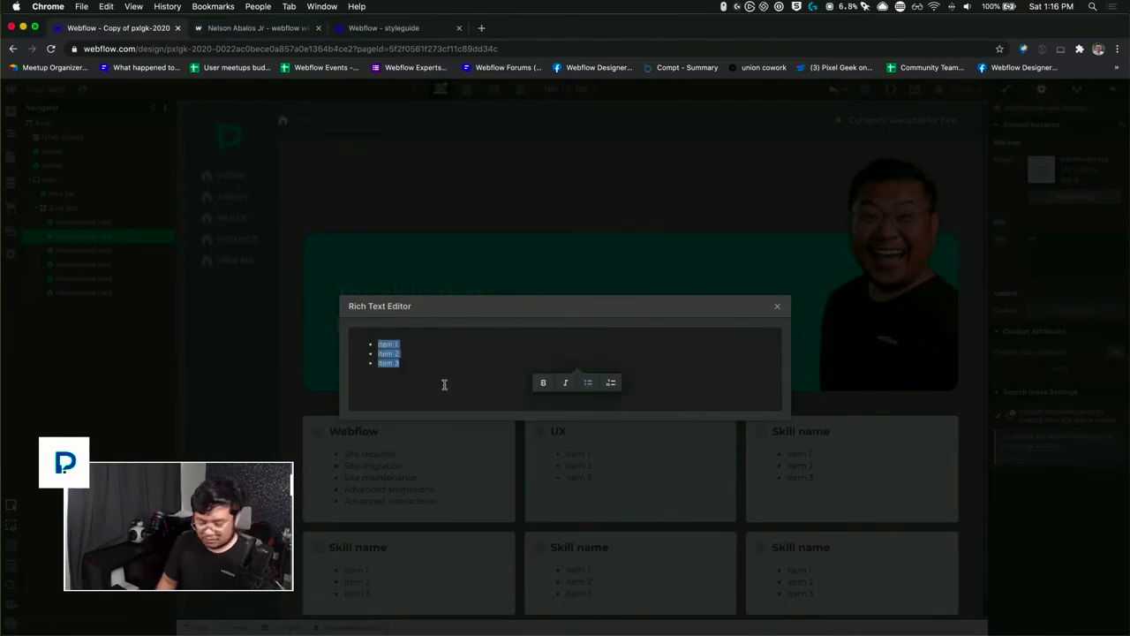
text(I)
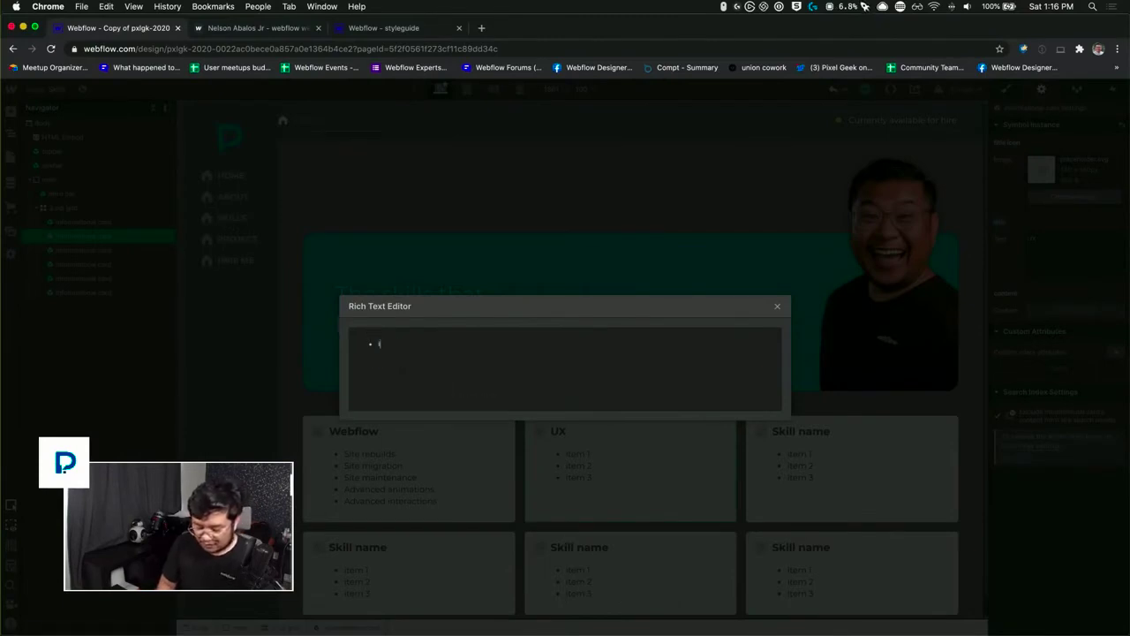
text( genuin)
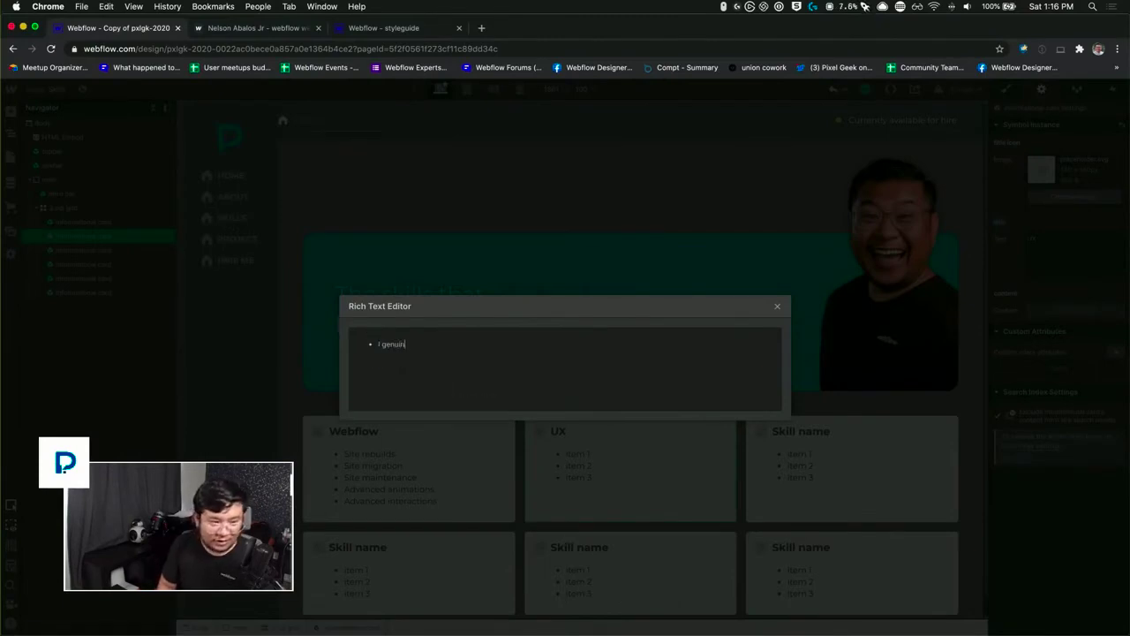
text(ely care about the user)
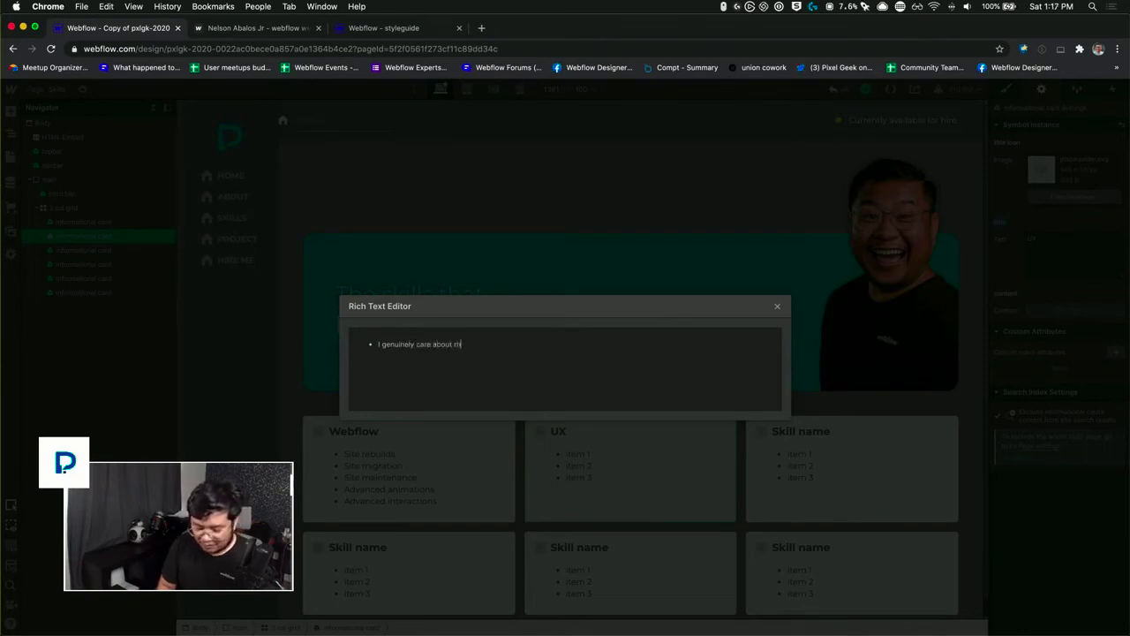
click(777, 306)
Step: Override the title of the third informational card in the first row with "No Code Automation"
click(784, 429)
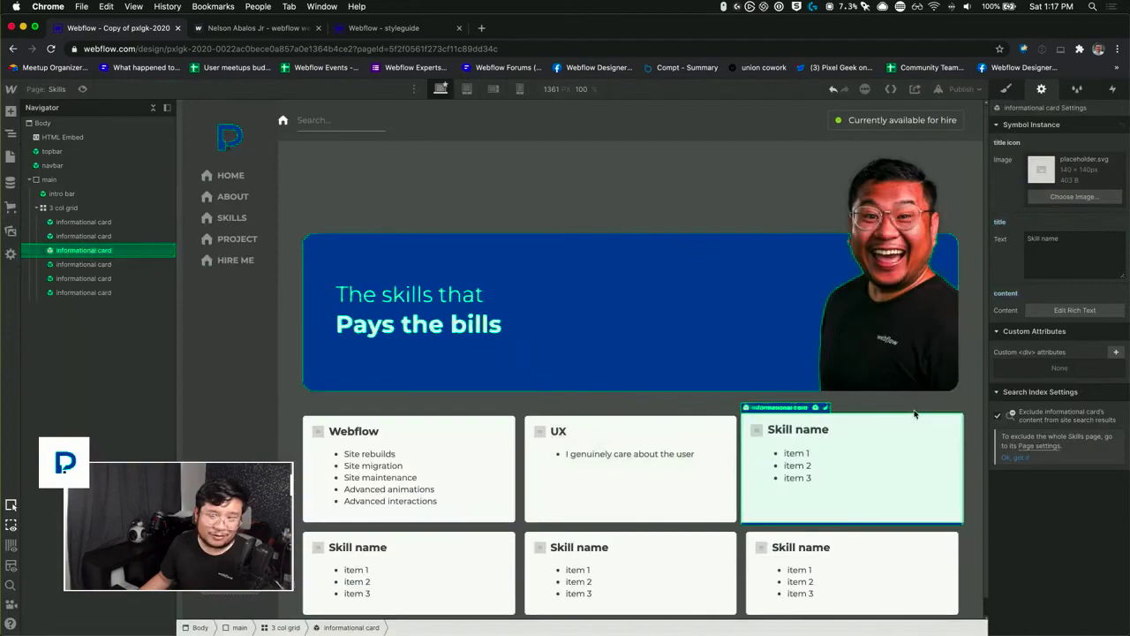
triple_click(1069, 247)
key(ctrl+Up)
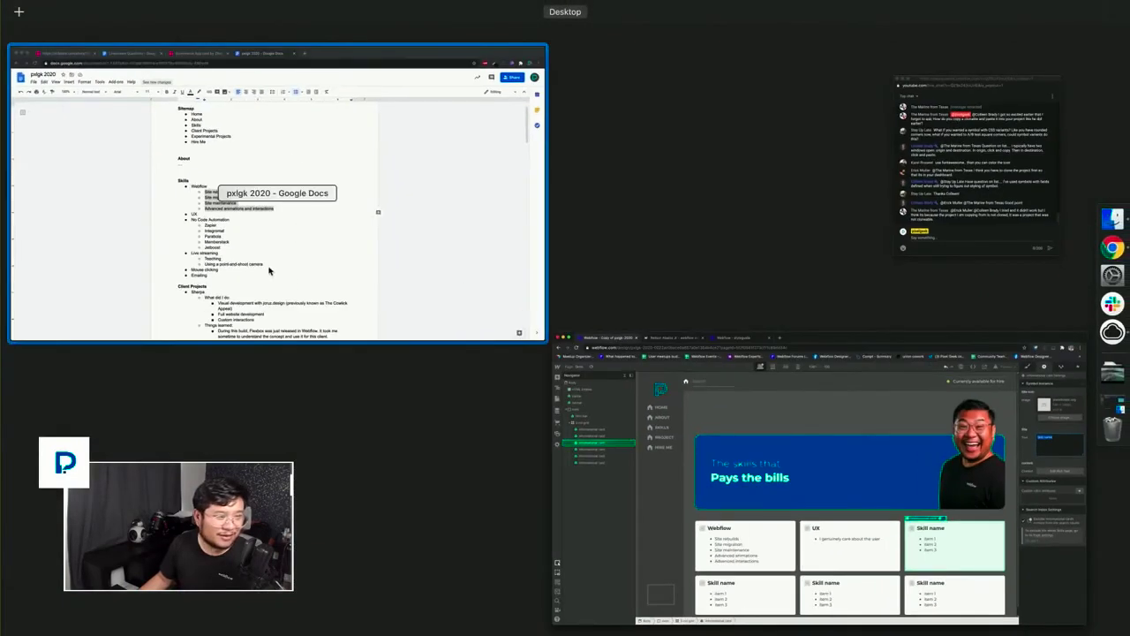
click(1058, 452)
text(Nio)
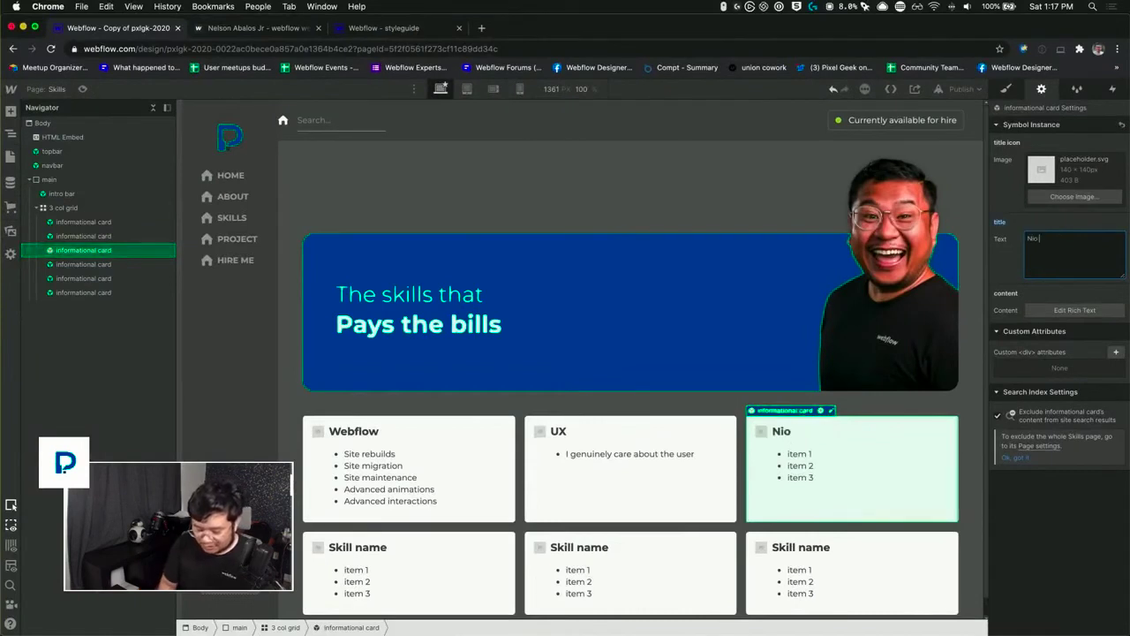
text( Code)
key(BackSpace)
key(BackSpace)
key(BackSpace)
key(BackSpace)
key(BackSpace)
key(BackSpace)
key(BackSpace)
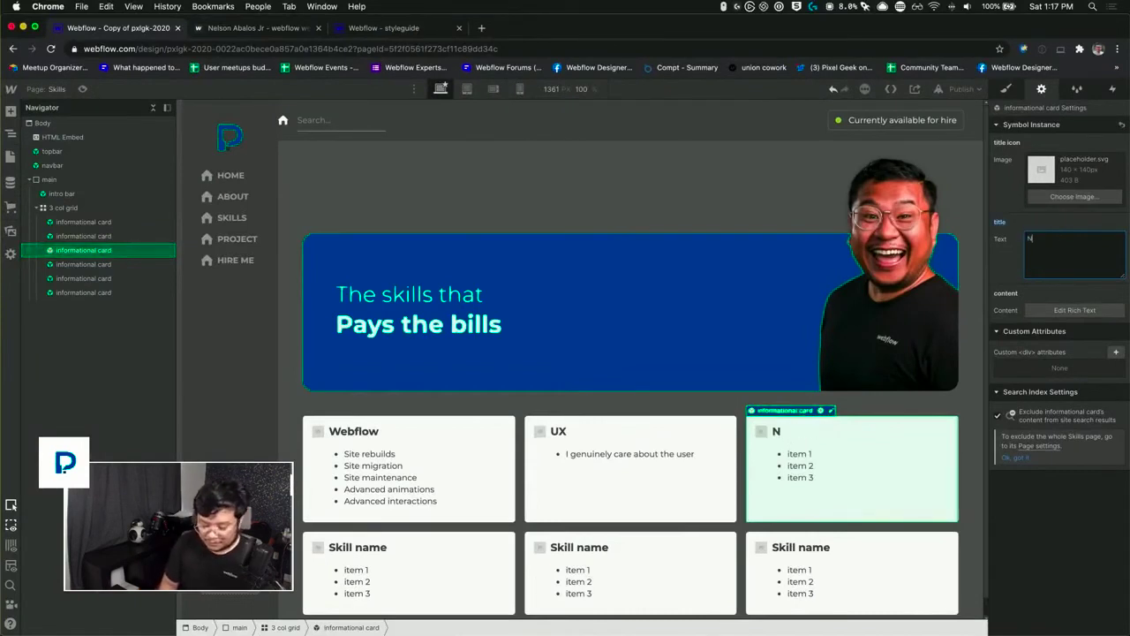
text(o Code Automatiojn)
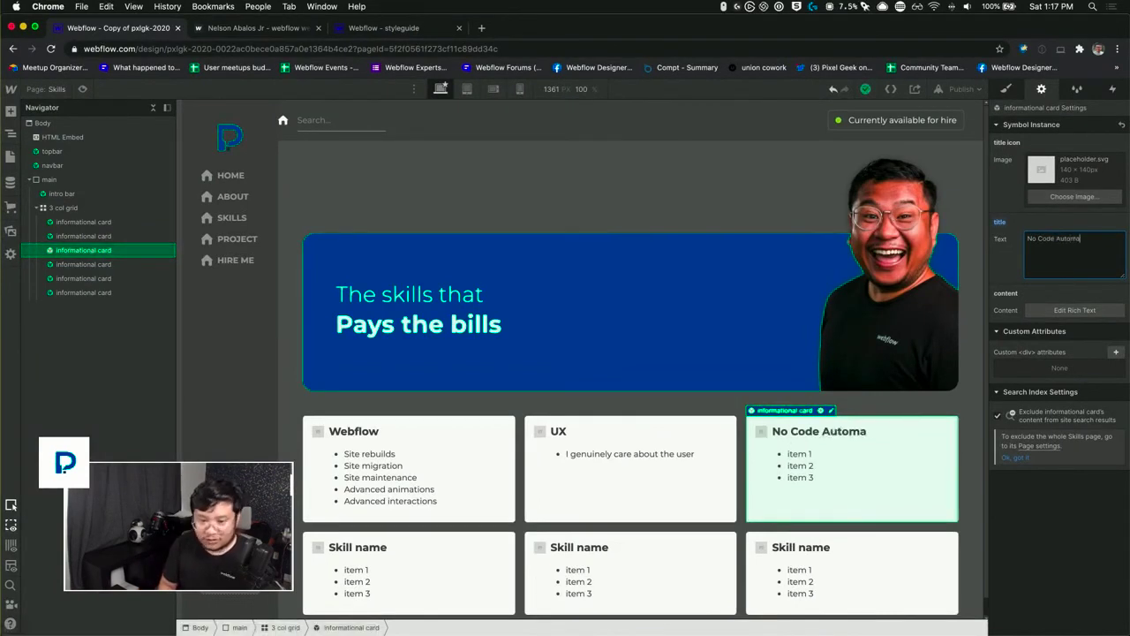
key(BackSpace)
key(BackSpace)
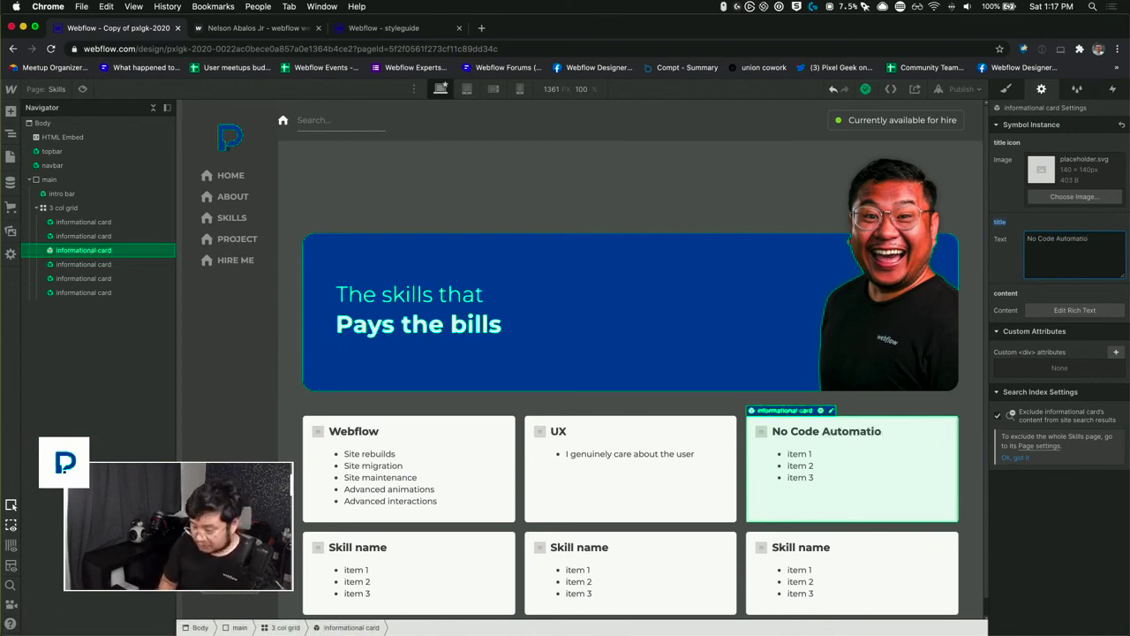
text(n)
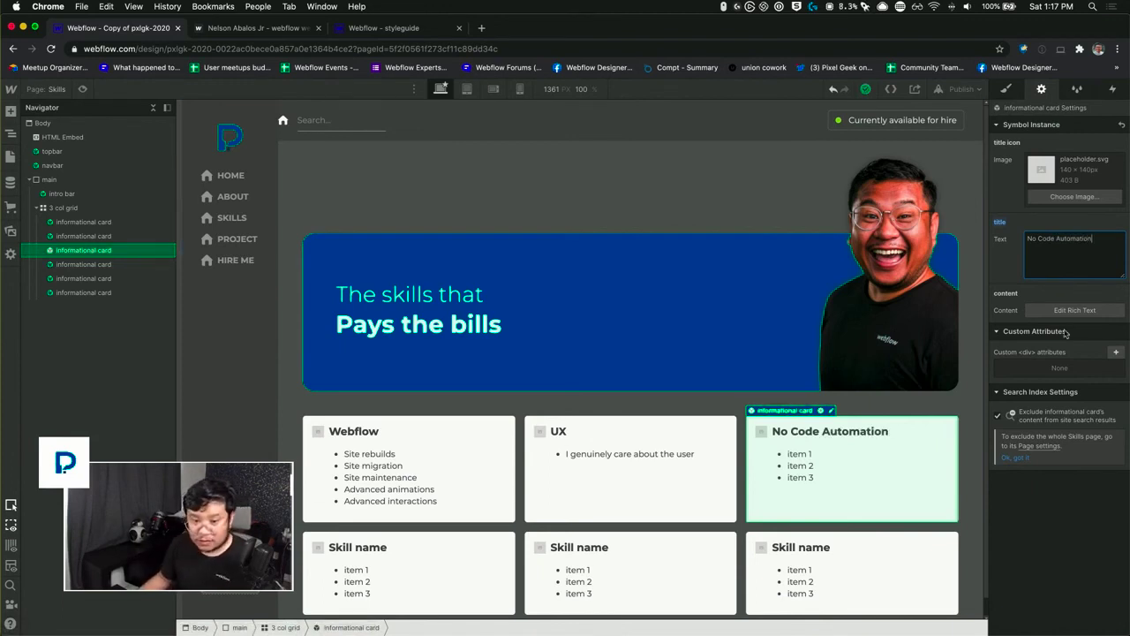
Step: Replace the No Code Automation card's list with Zapier, Integromat, Parabola, Memberstack and Jetboost, copied from the pxlgk 2020 Google Doc
click(1070, 310)
key(ctrl+Up)
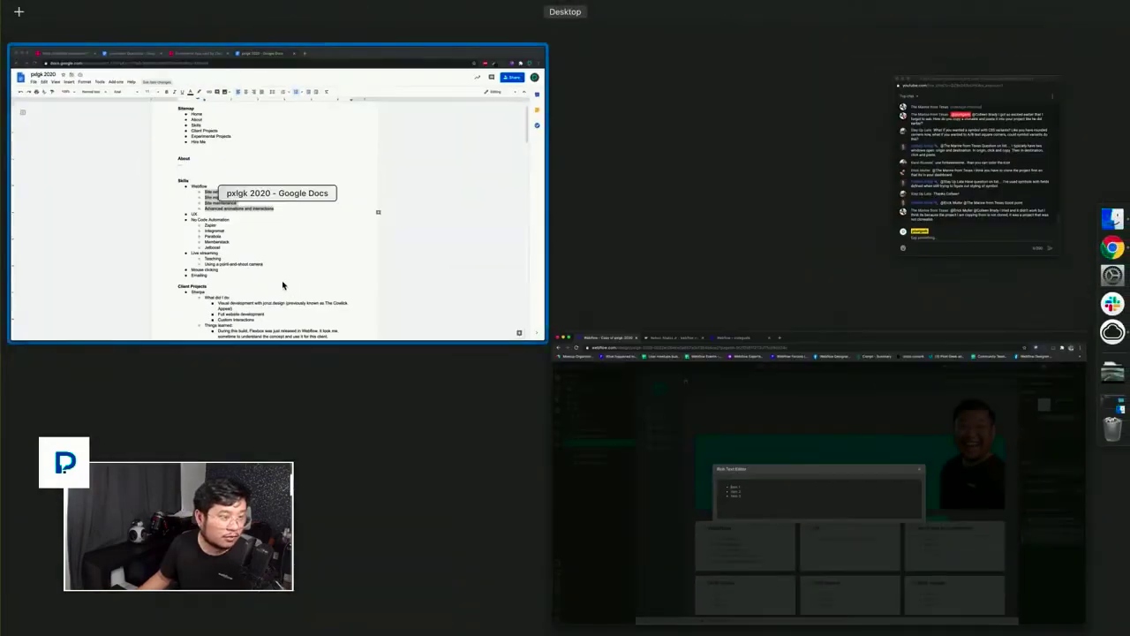
click(282, 284)
drag(444, 439, 394, 392)
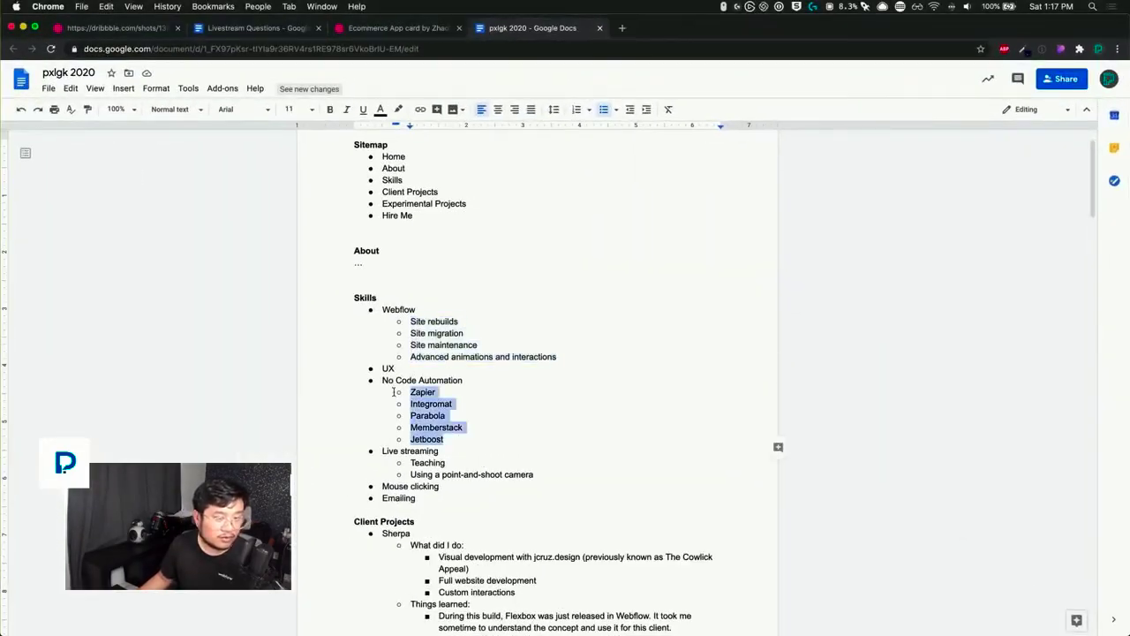
key(super+c)
key(ctrl+Up)
click(352, 247)
key(super+v)
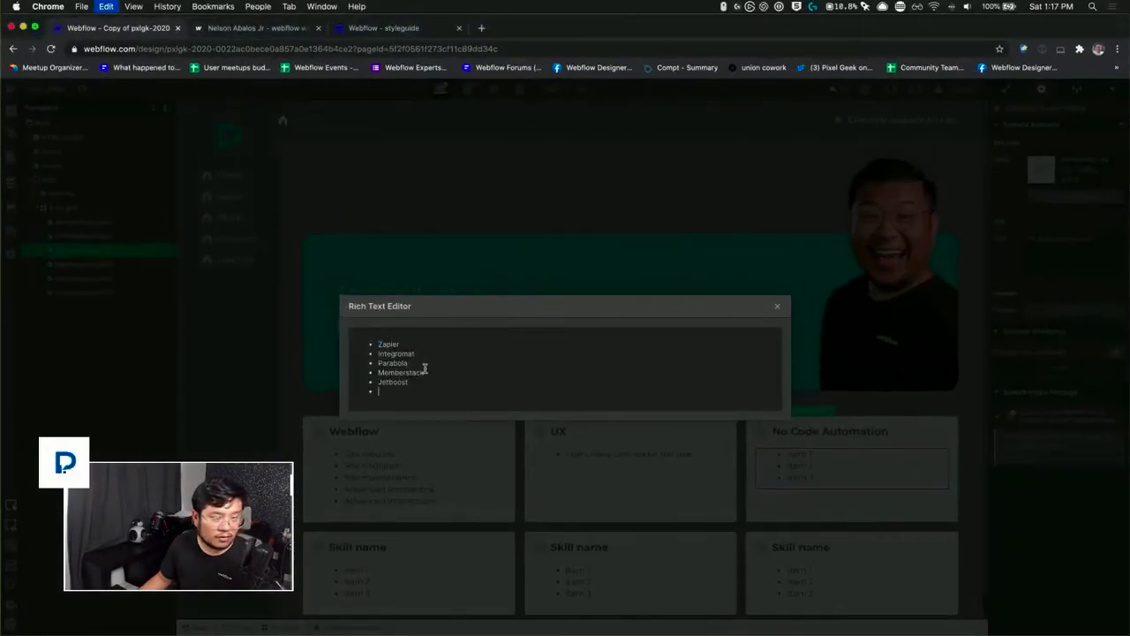
click(778, 307)
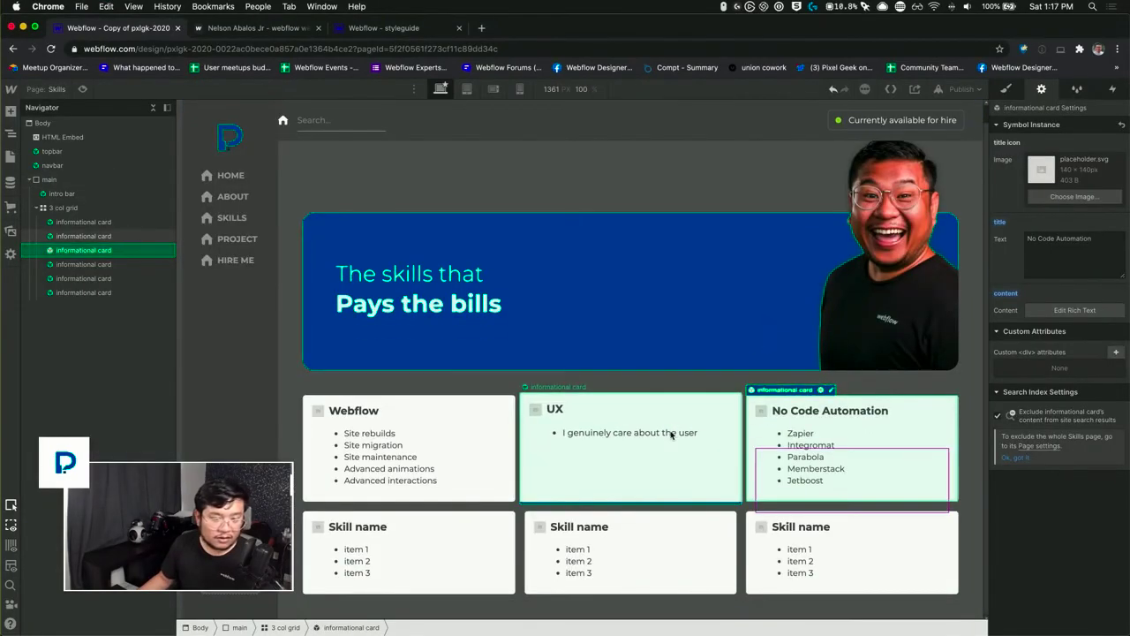
Step: Select the fourth informational card, copy the two Live streaming sub-items from the pxlgk 2020 Google Doc, and return to Webflow
click(409, 555)
key(ctrl+Up)
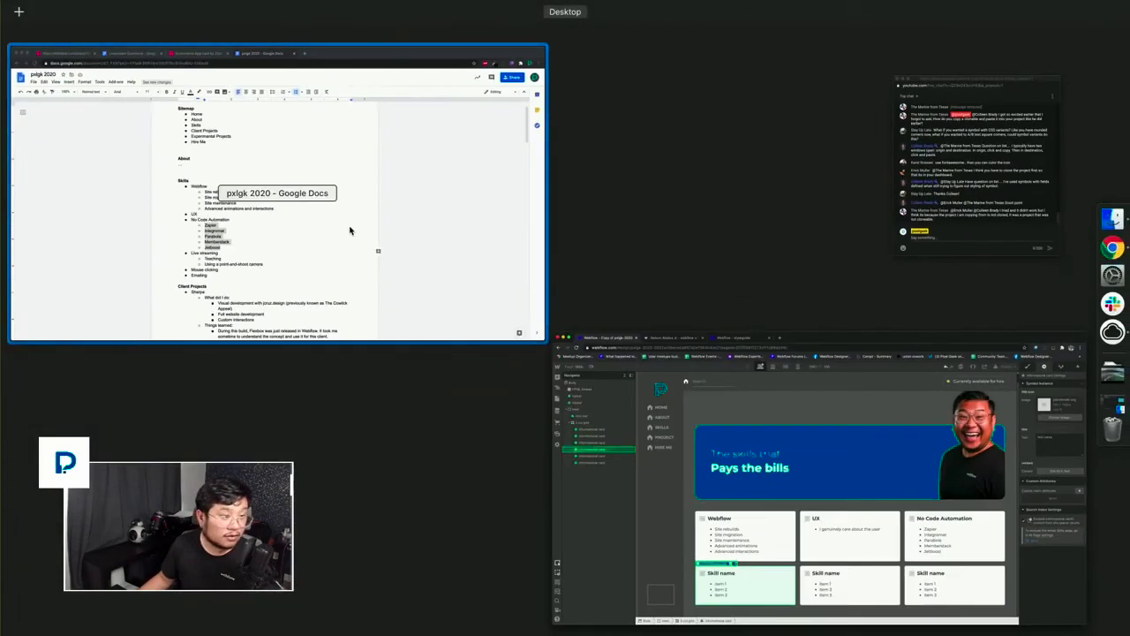
click(277, 269)
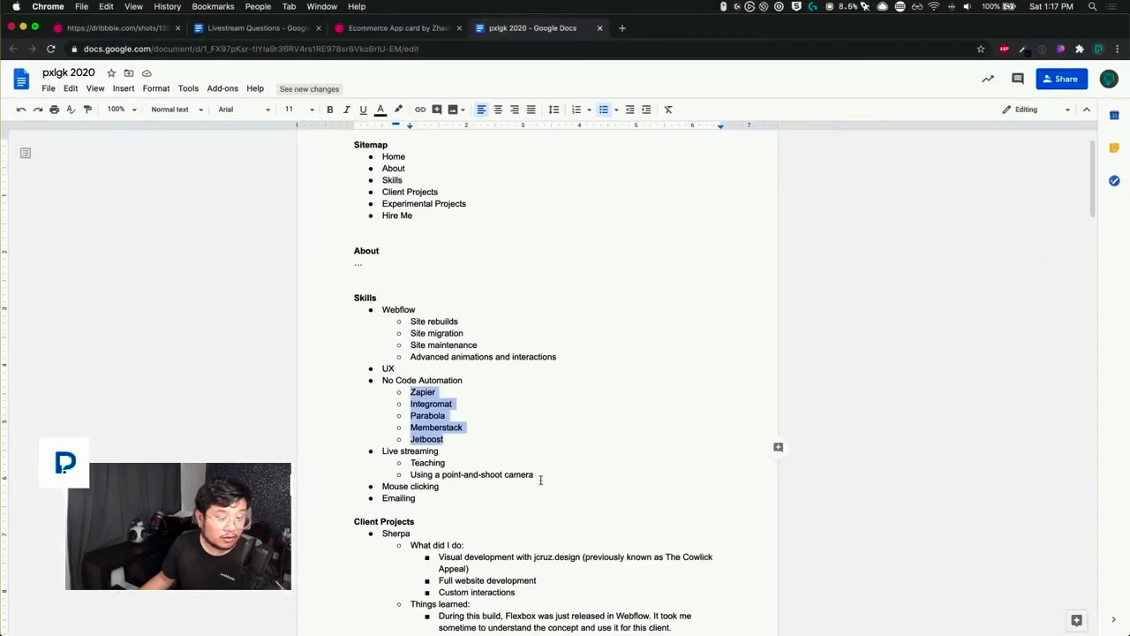
drag(539, 472, 394, 459)
key(super+c)
key(ctrl+Up)
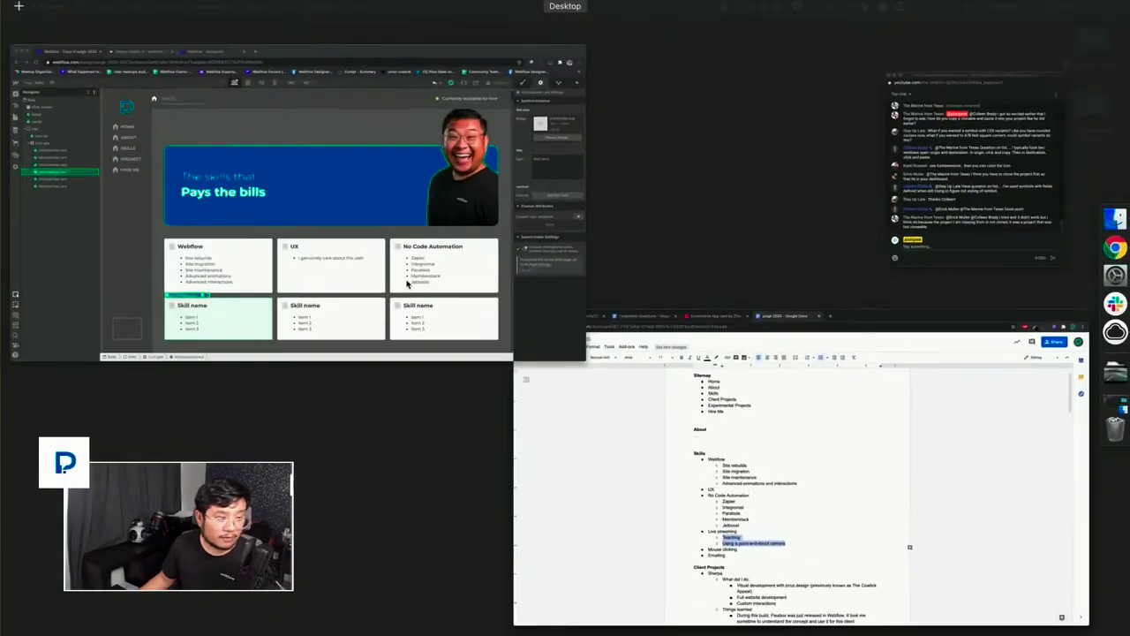
click(516, 331)
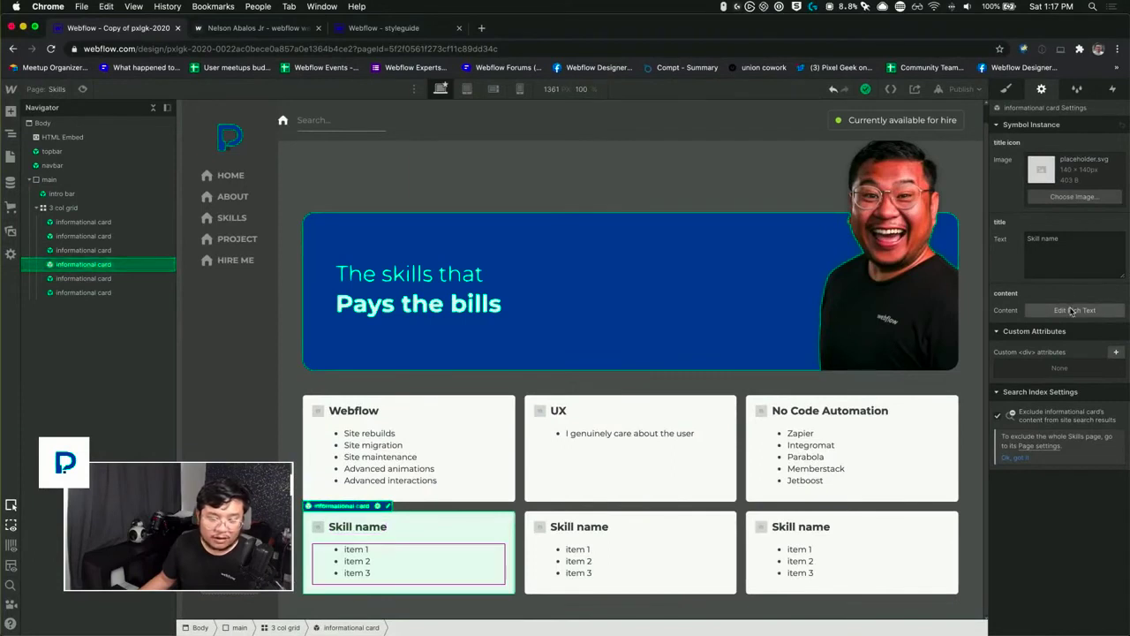
Step: Override the selected fourth card's title with "Live Streaming"
click(1057, 257)
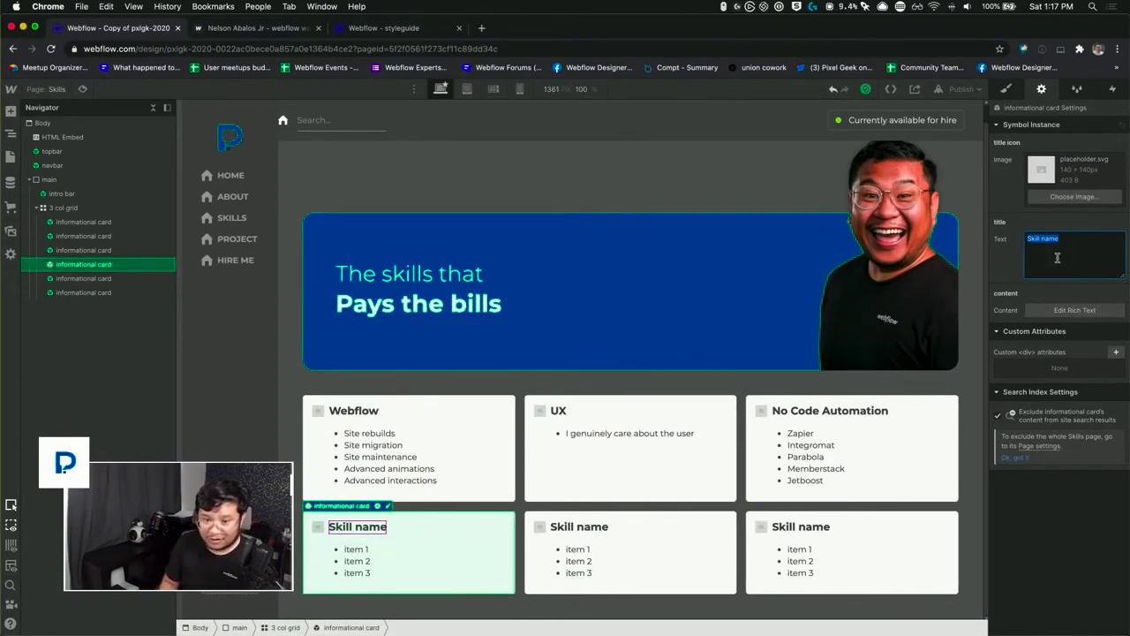
text(Live streaming)
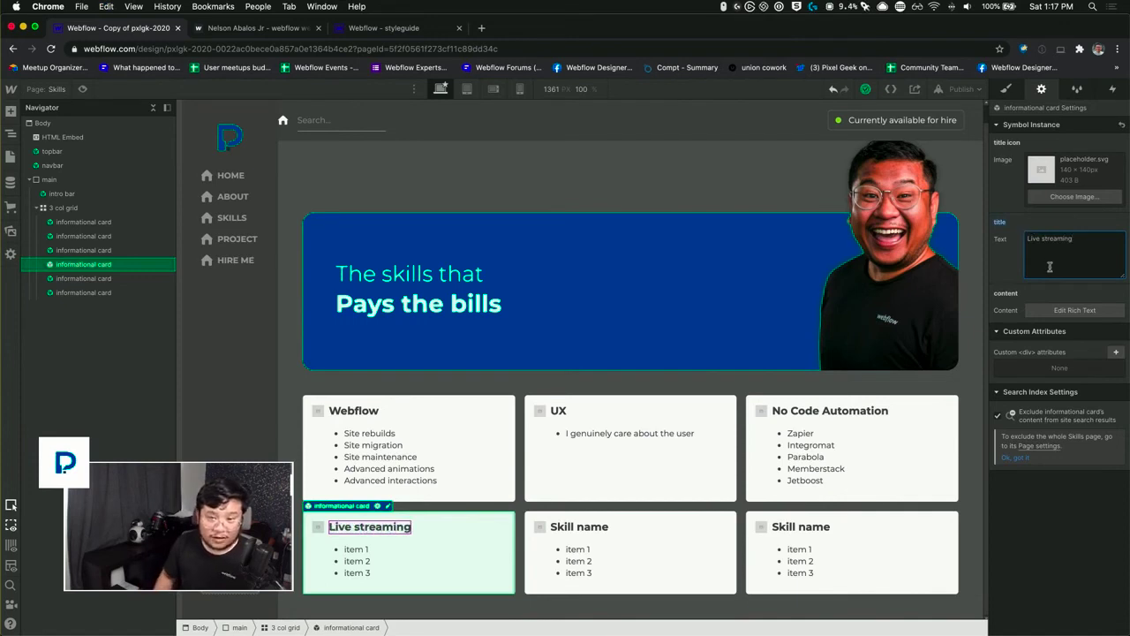
click(1043, 239)
key(BackSpace)
text(S)
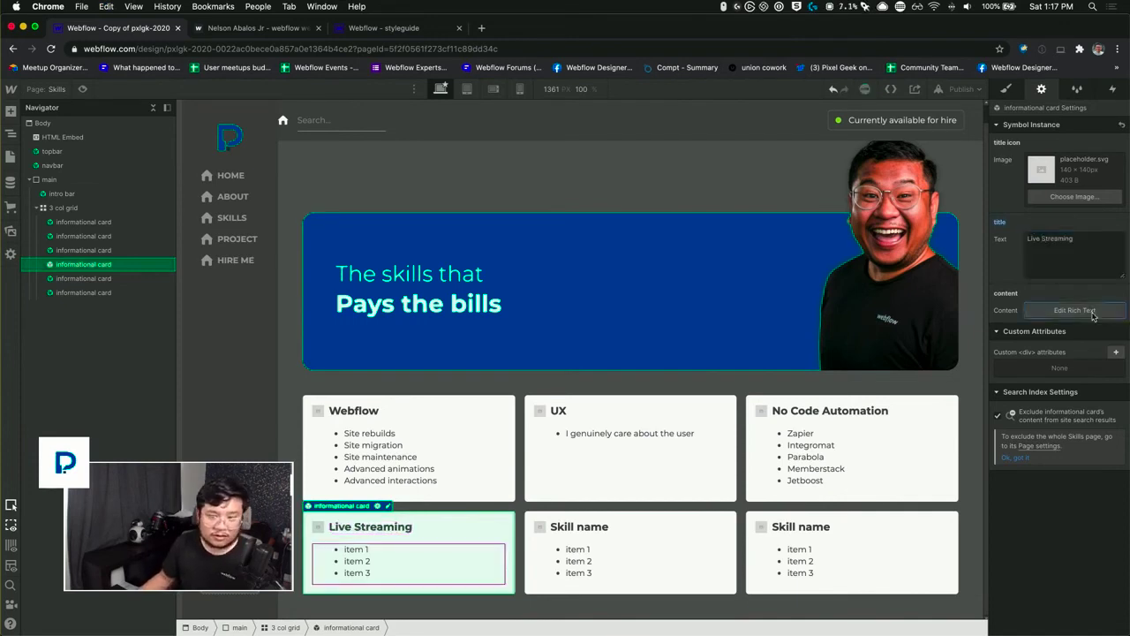
Step: Replace the fourth card's placeholder list with the copied items Teaching and Using a point-and-shoot camera
click(1074, 310)
key(super+a)
key(super+v)
key(BackSpace)
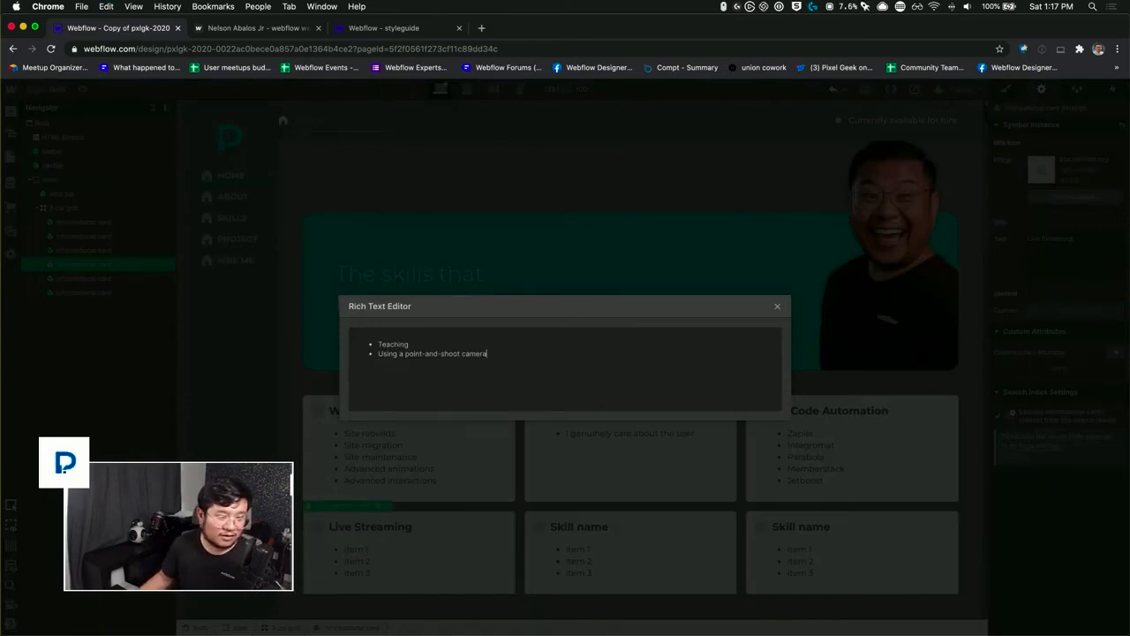
click(381, 344)
text(Yo)
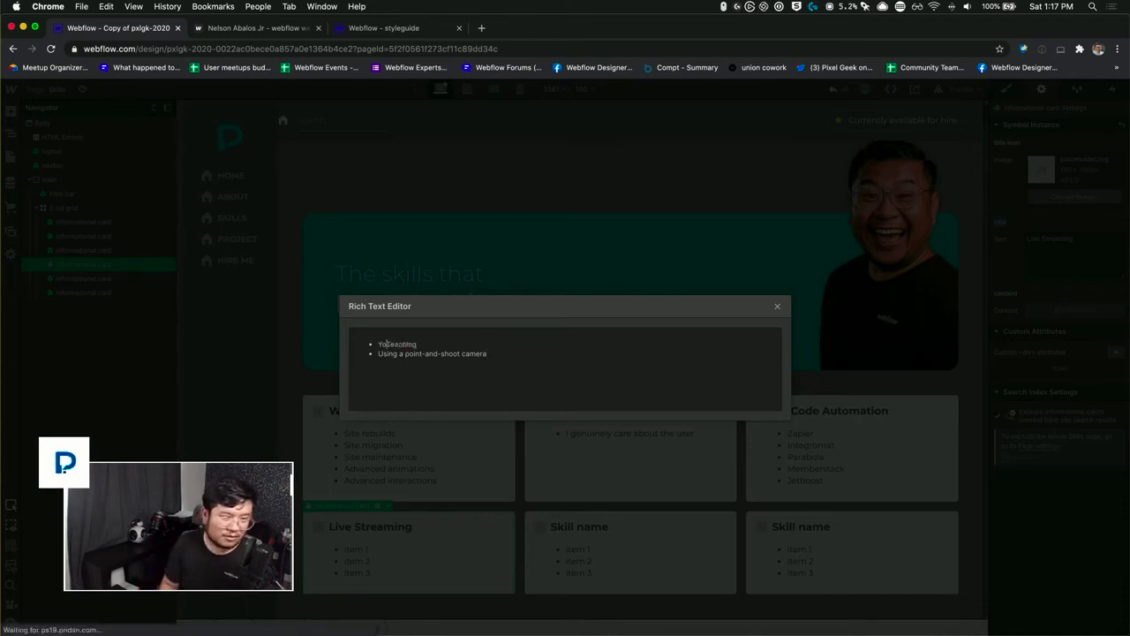
key(BackSpace)
key(BackSpace)
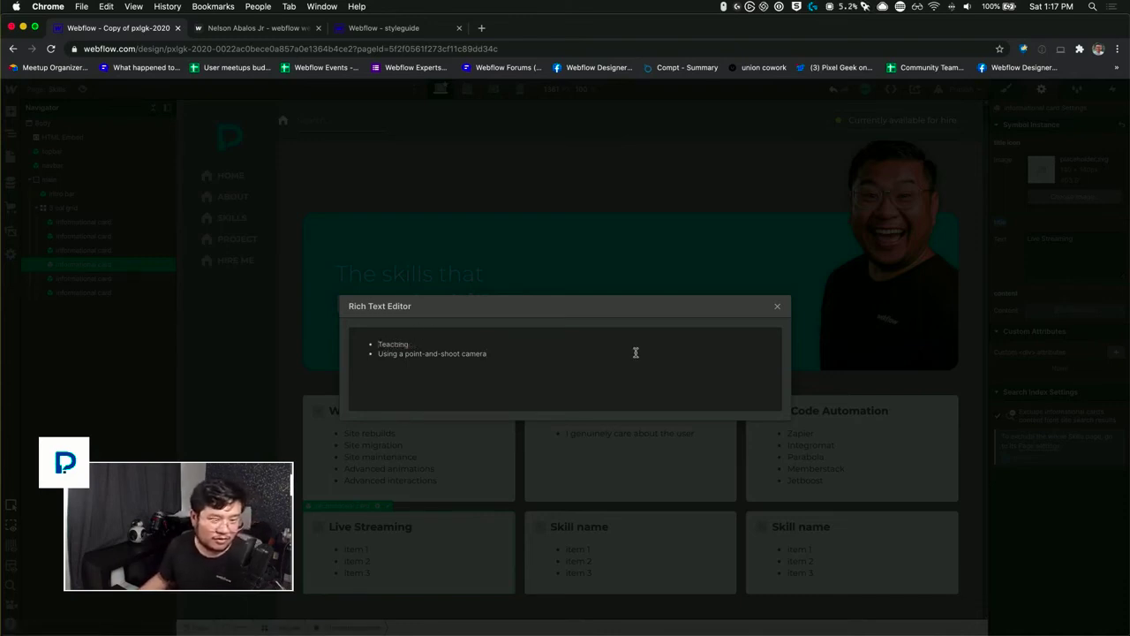
click(777, 306)
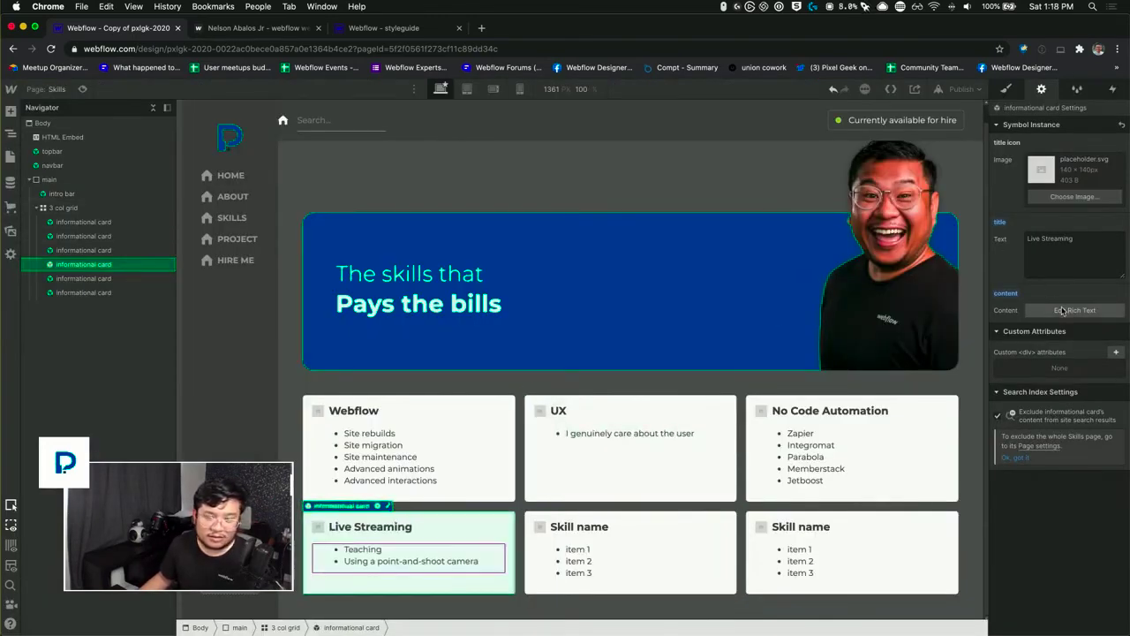
Step: Change the fourth card's title override to "Public speaking"
click(1074, 253)
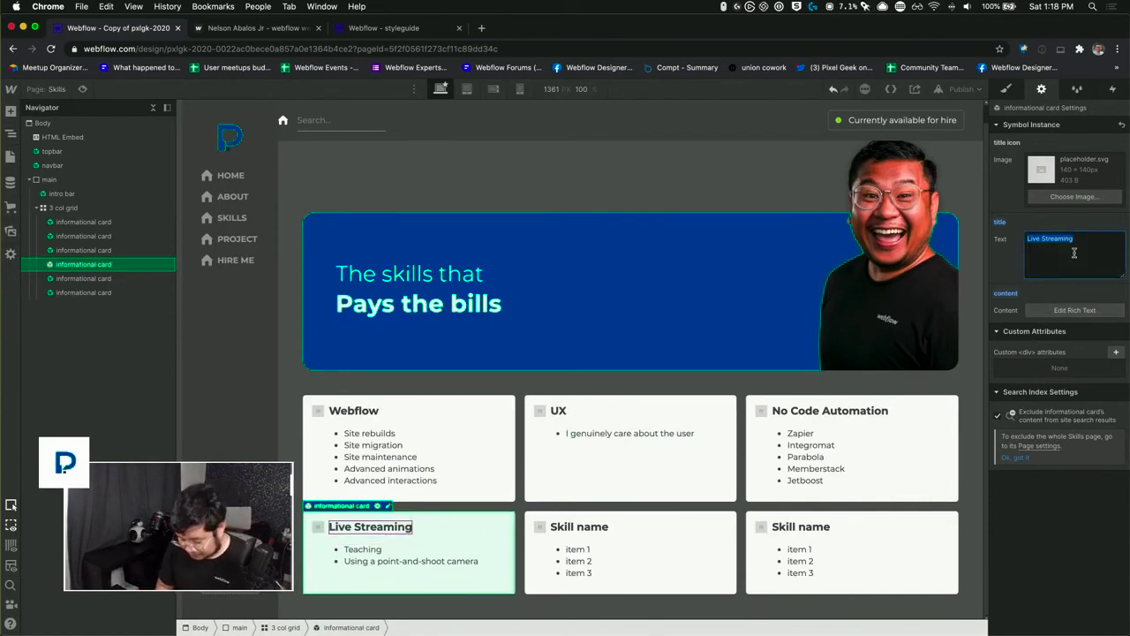
text(Public)
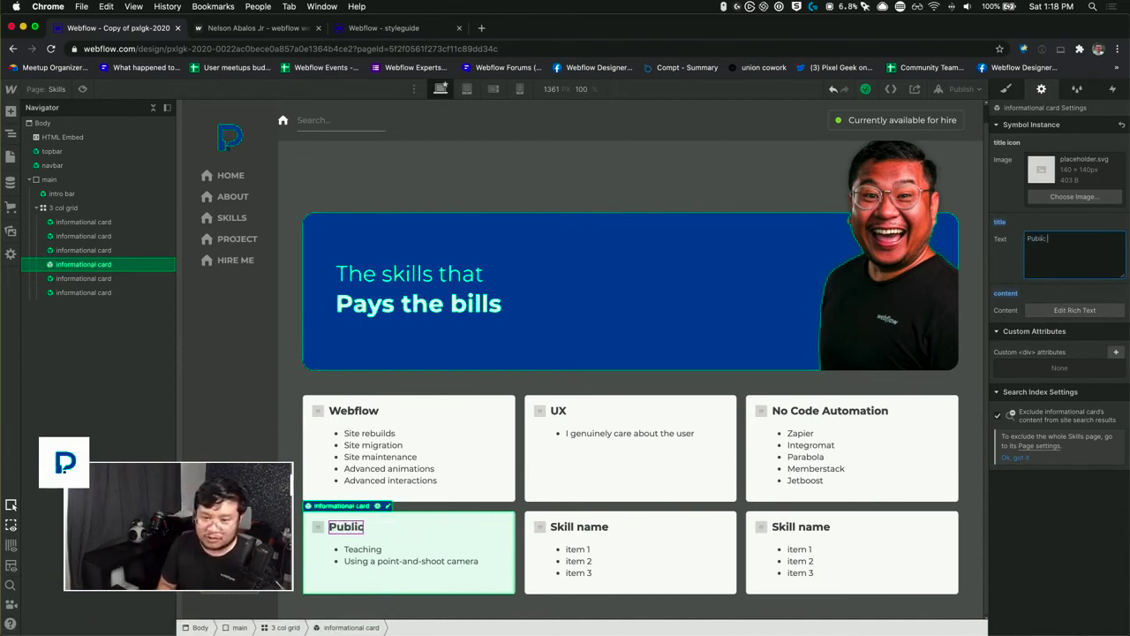
text( speaking)
Step: Replace the Teaching item in the Public speaking card's list with two items, "Youtube live streaming" and "In-person workshops"
click(1054, 314)
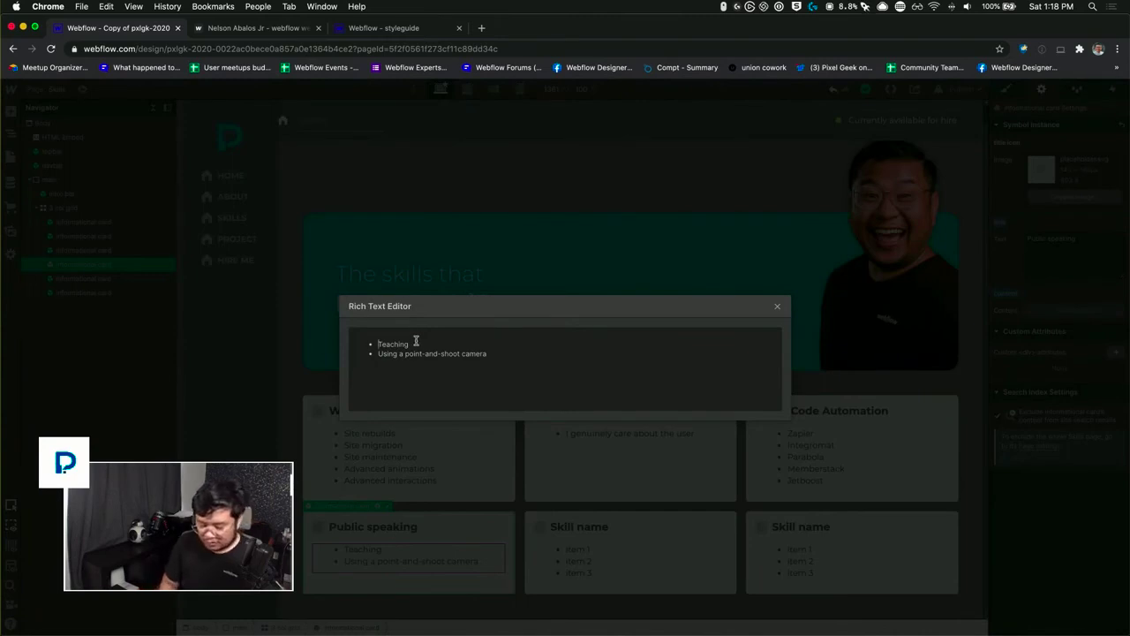
text(Youtube )
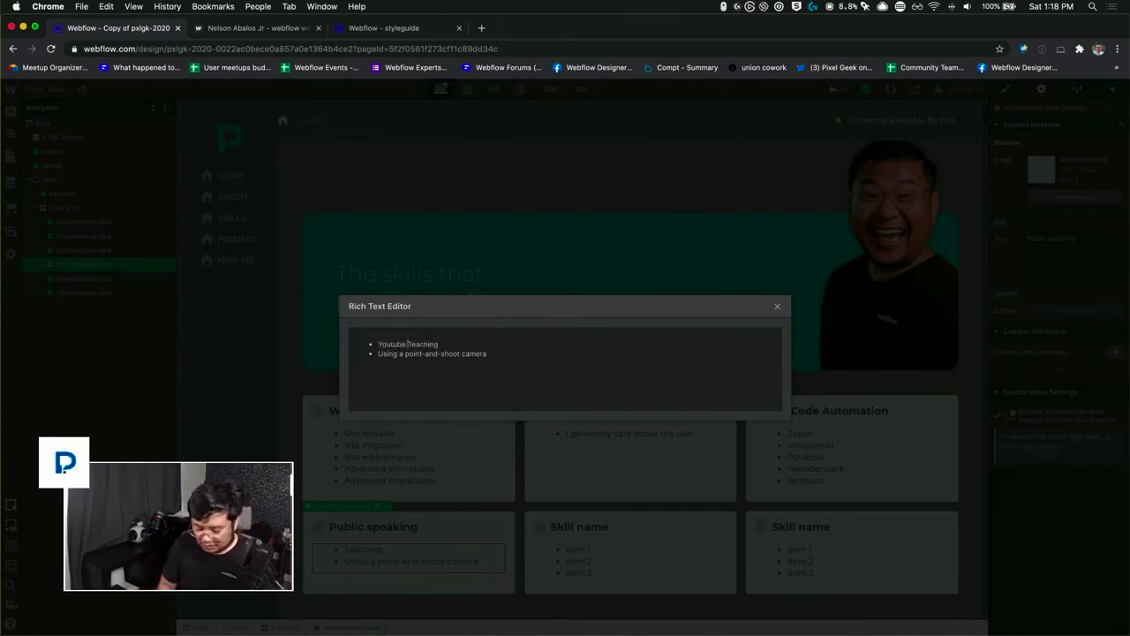
text(live streaming)
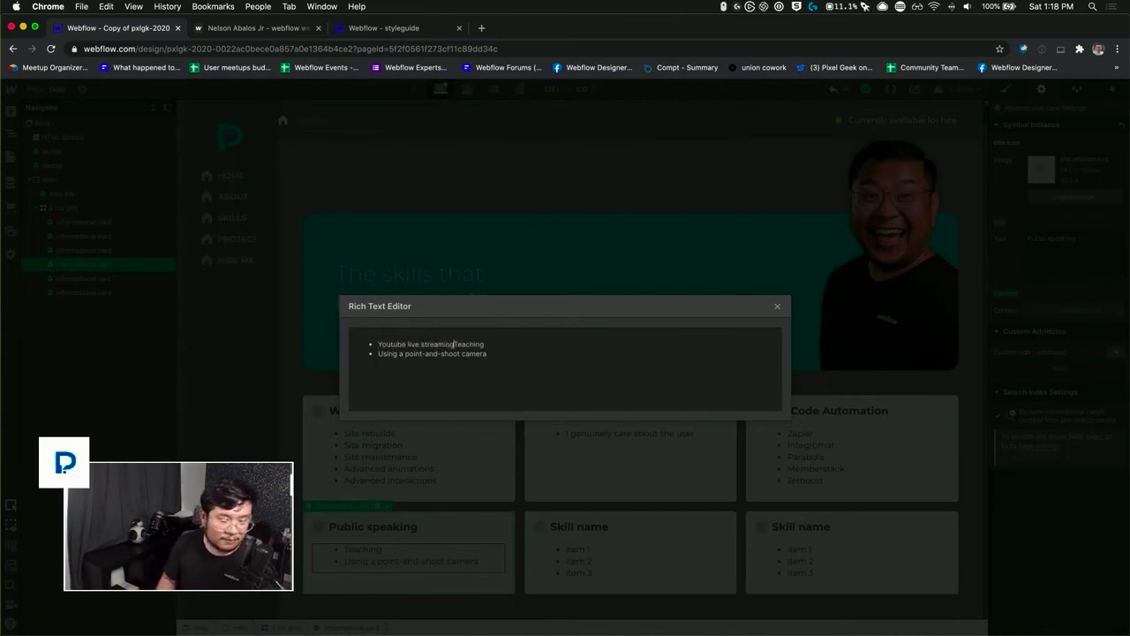
key(Return)
key(shift+End)
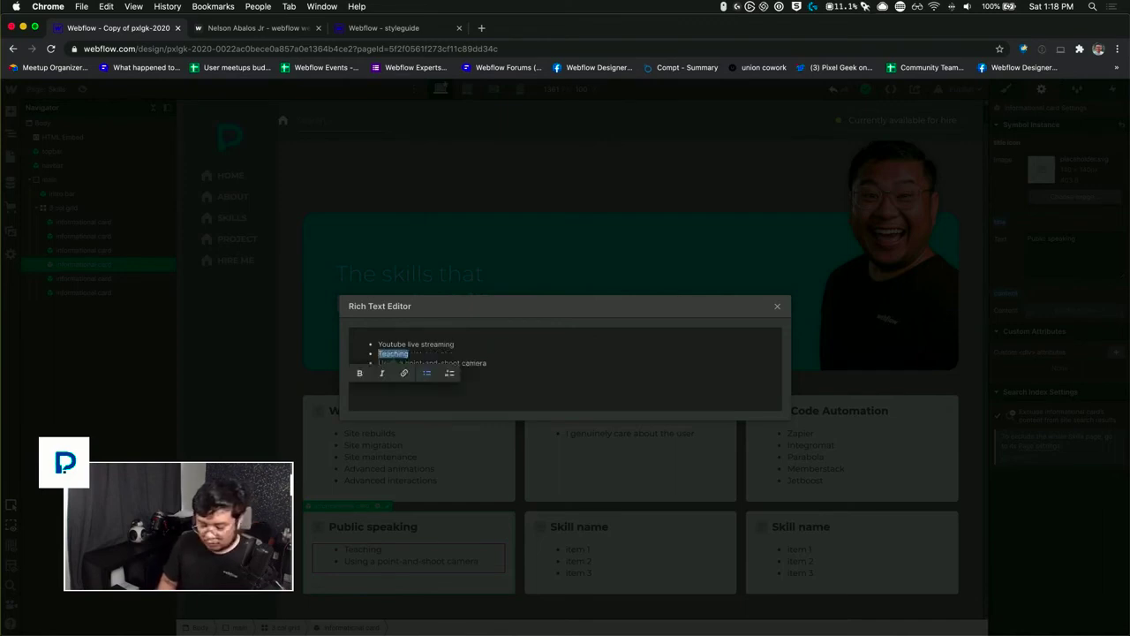
text(Work)
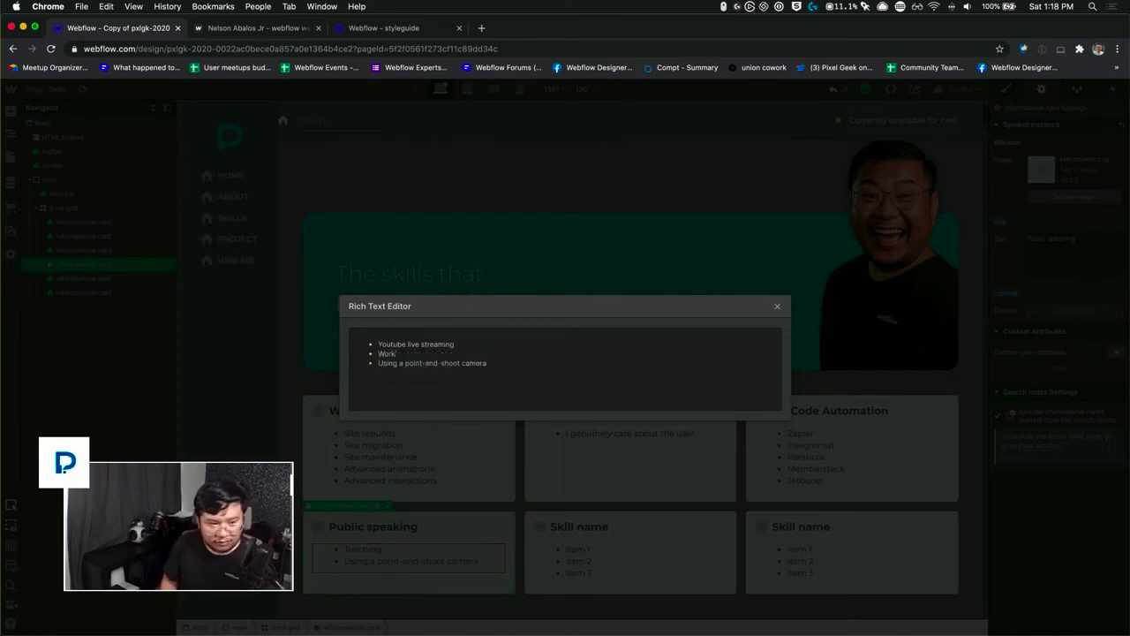
key(shift+Home)
text(In-)
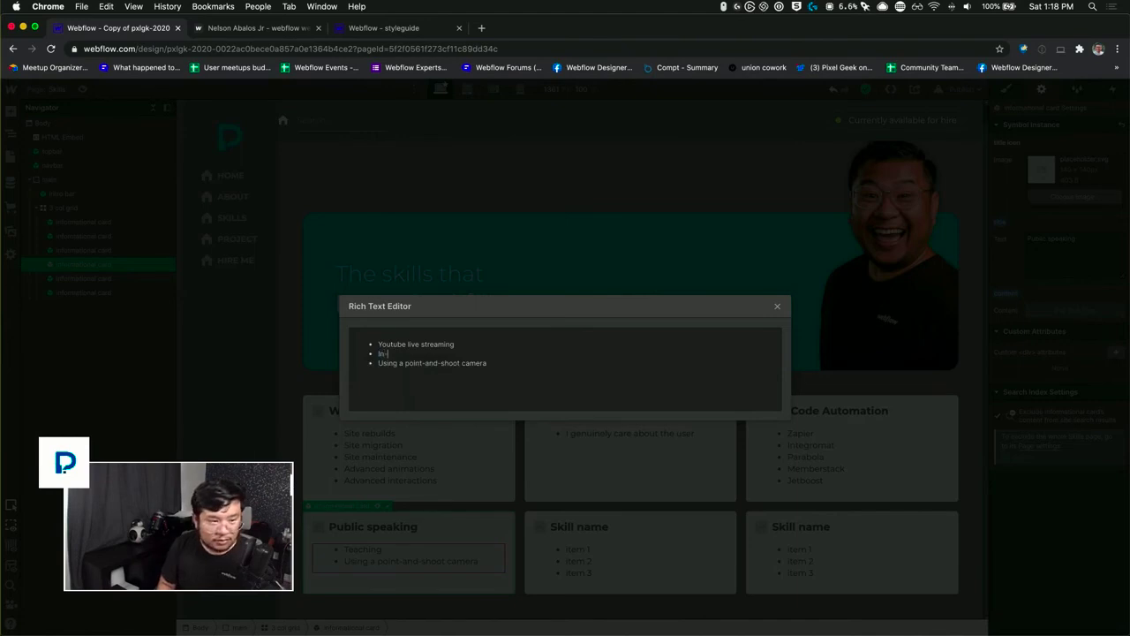
text(person workshops)
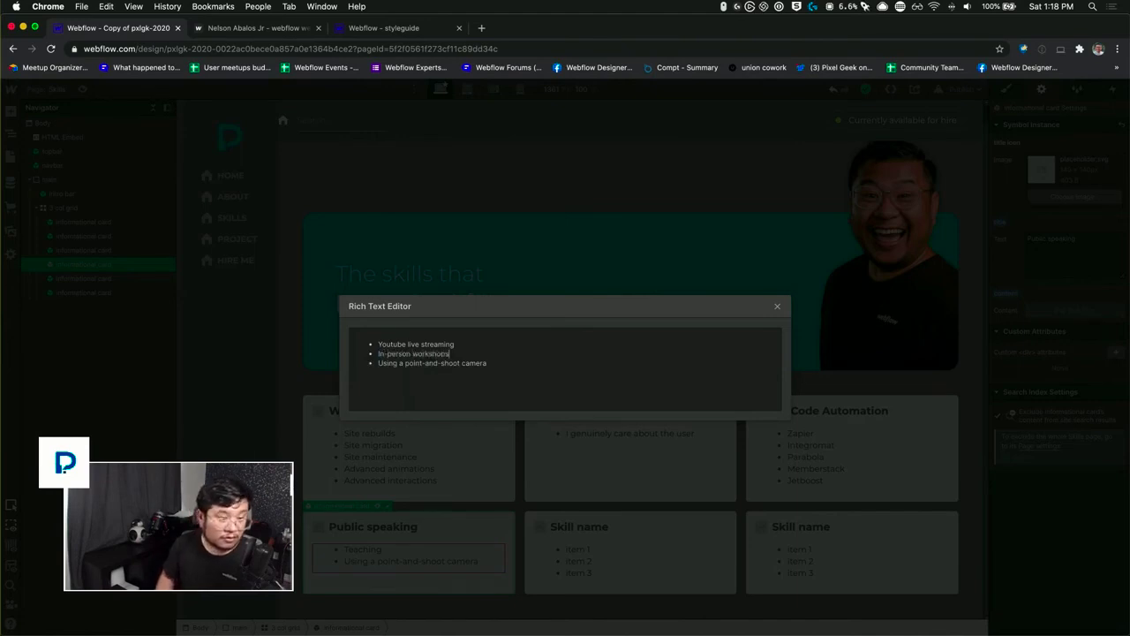
Step: Remove the point-and-shoot camera item from the Public speaking card's list and close the rich text editor
key(Down)
key(End)
key(shift+Home)
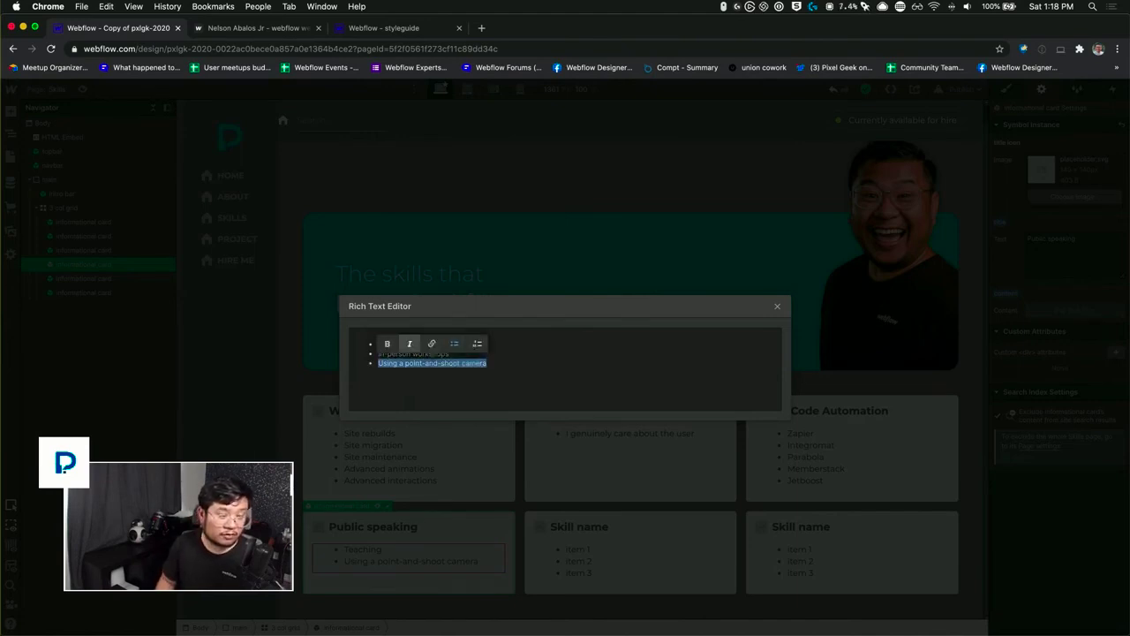
click(502, 361)
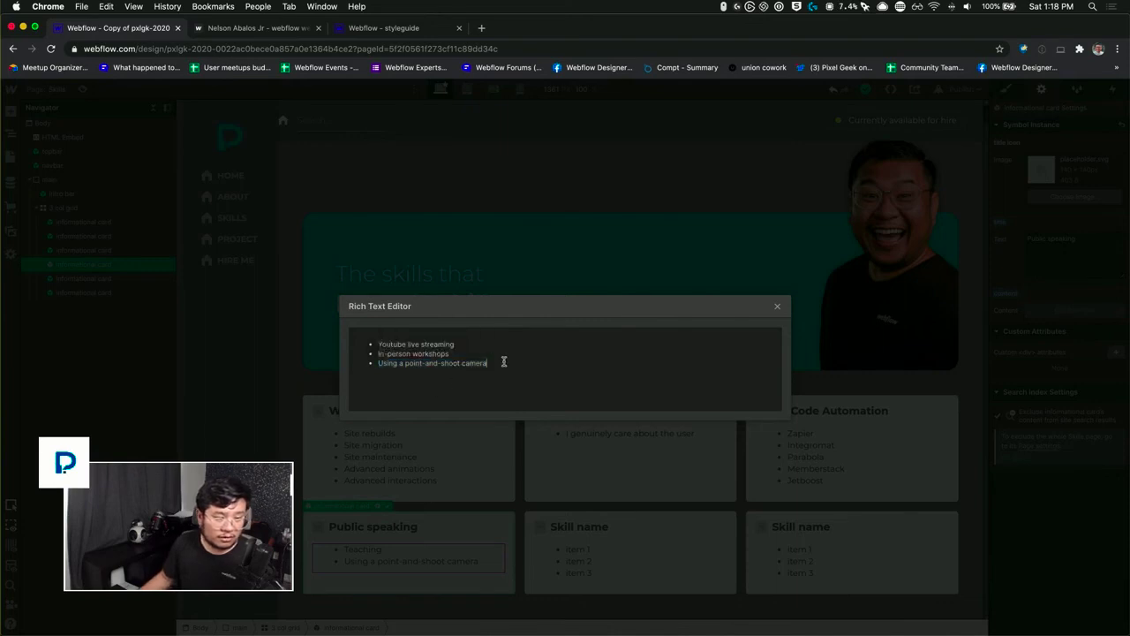
drag(503, 361, 374, 362)
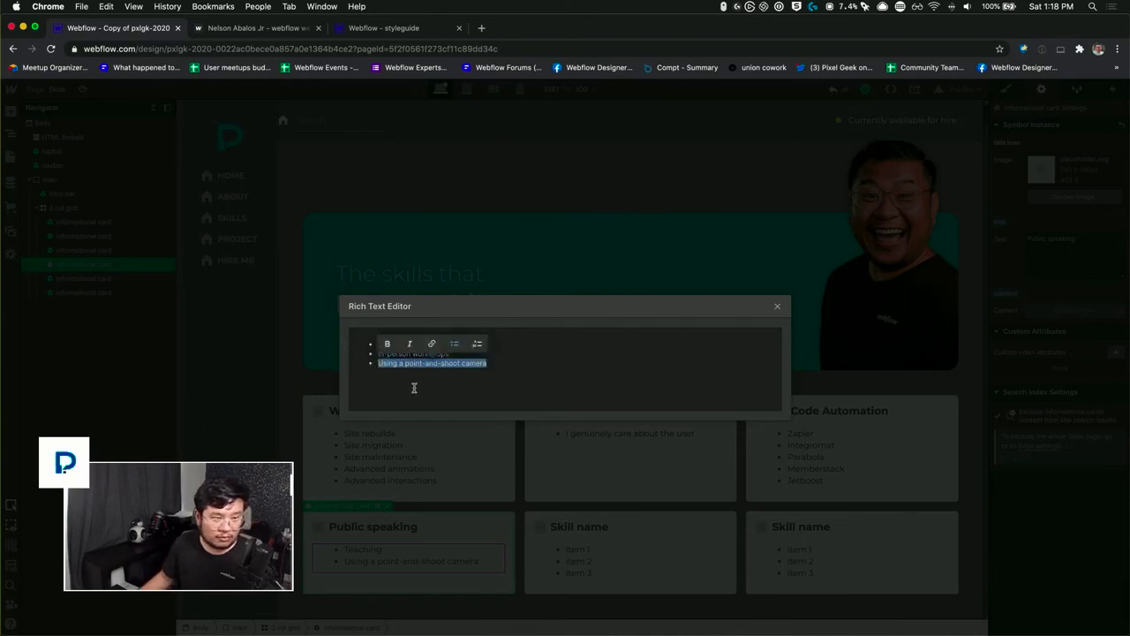
text(Meetups)
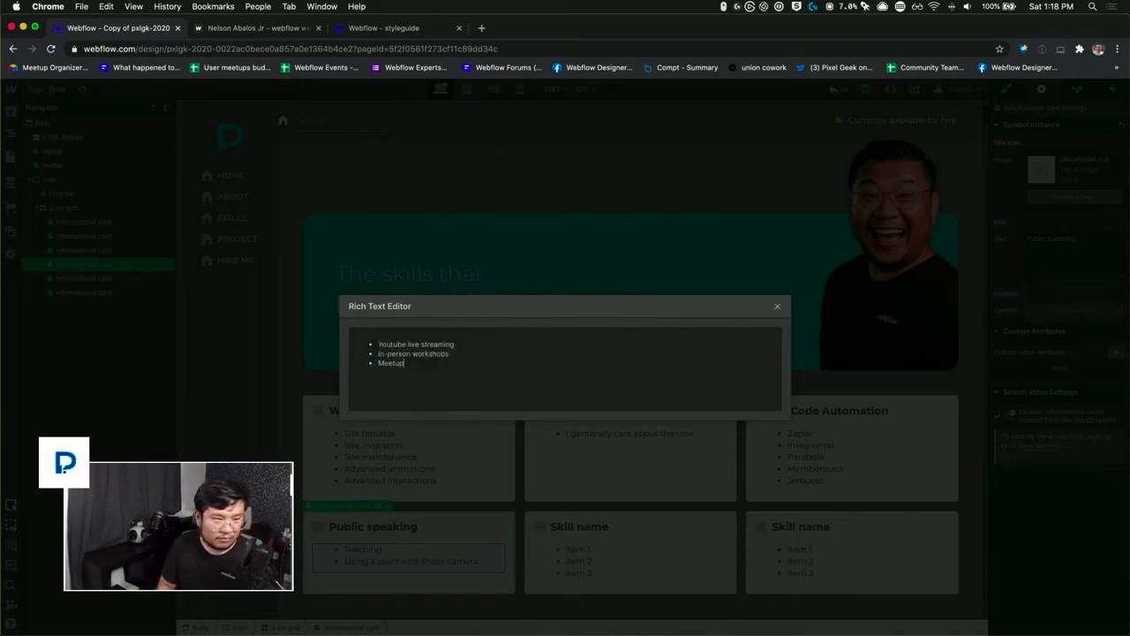
key(BackSpace)
key(BackSpace)
key(BackSpace)
key(BackSpace)
key(BackSpace)
key(BackSpace)
key(BackSpace)
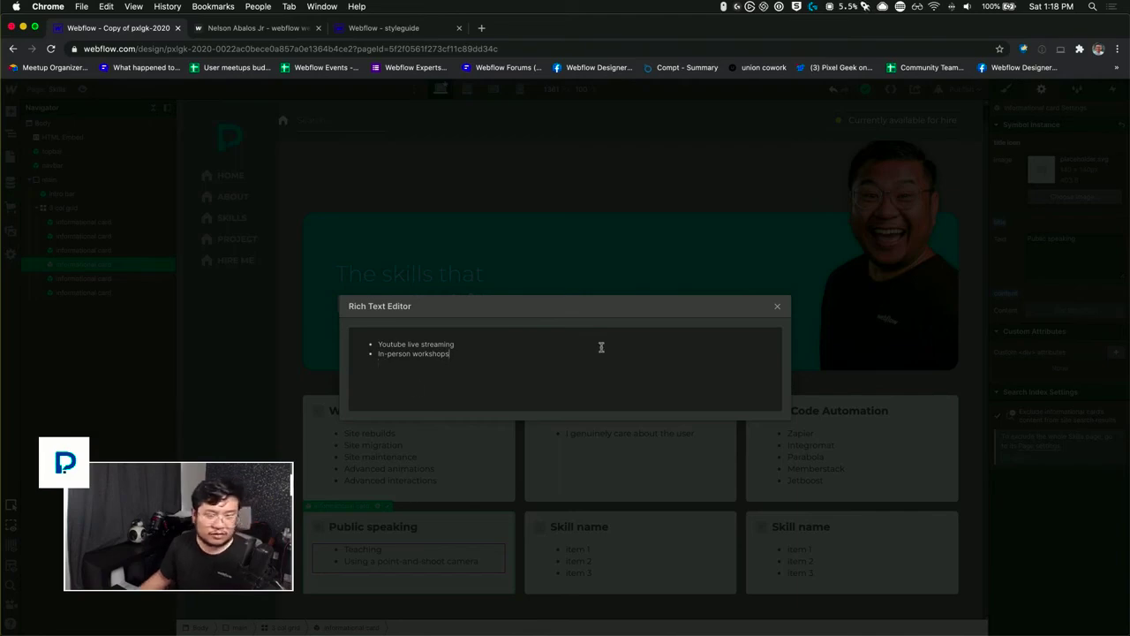
click(594, 521)
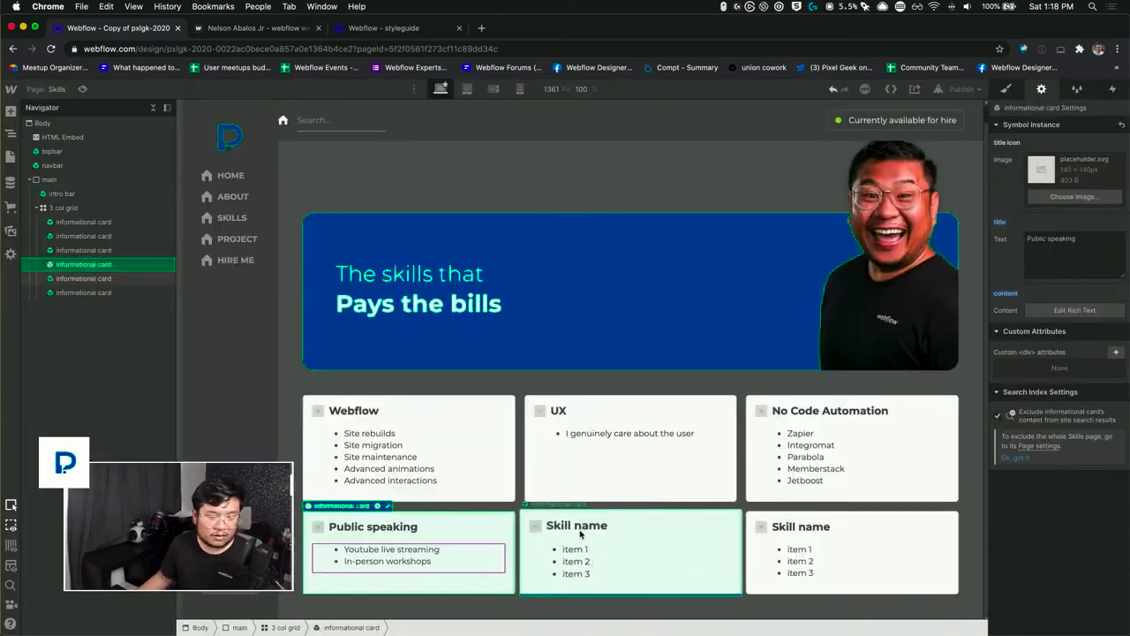
Step: Override the title of the fifth informational card, in the middle of the second row, with "Mouse clicking"
click(580, 534)
click(1063, 268)
key(super+a)
text(Mouse clicking)
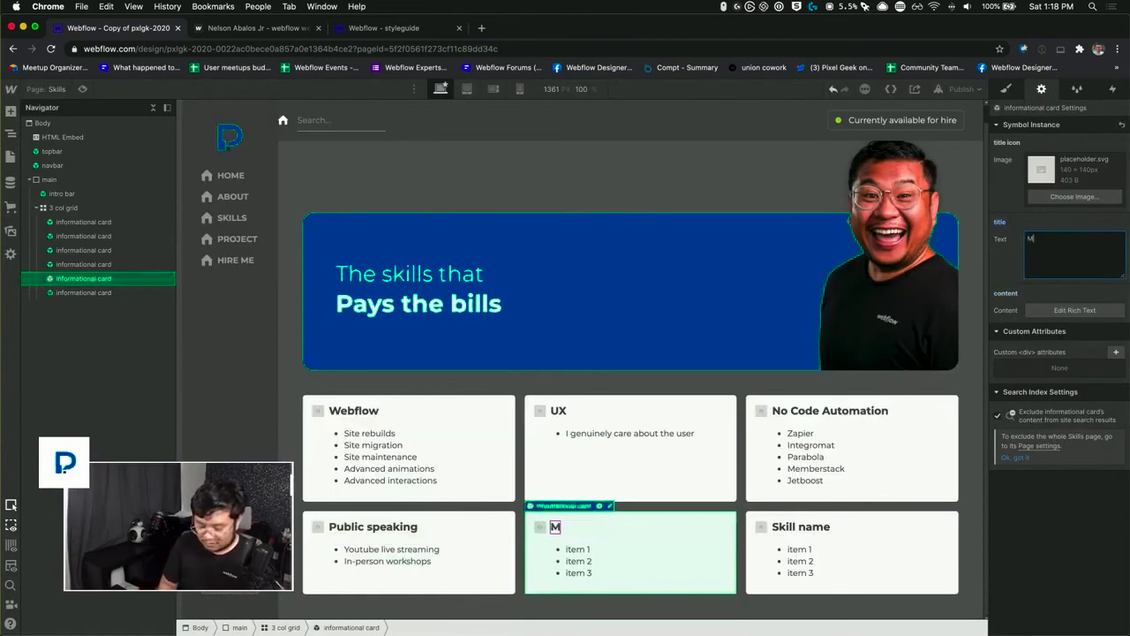
Step: Replace the Mouse clicking card's placeholder list with the items Left, Right, Scroll wheel and Middle
click(1102, 309)
key(super+a)
text(Left)
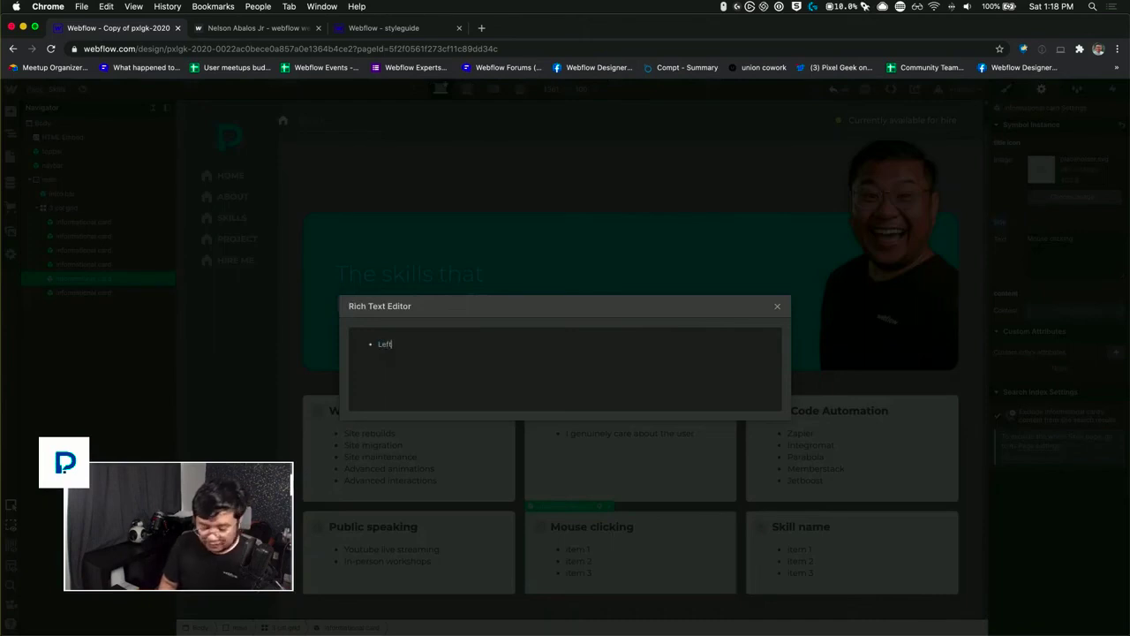
key(Return)
text(Right )
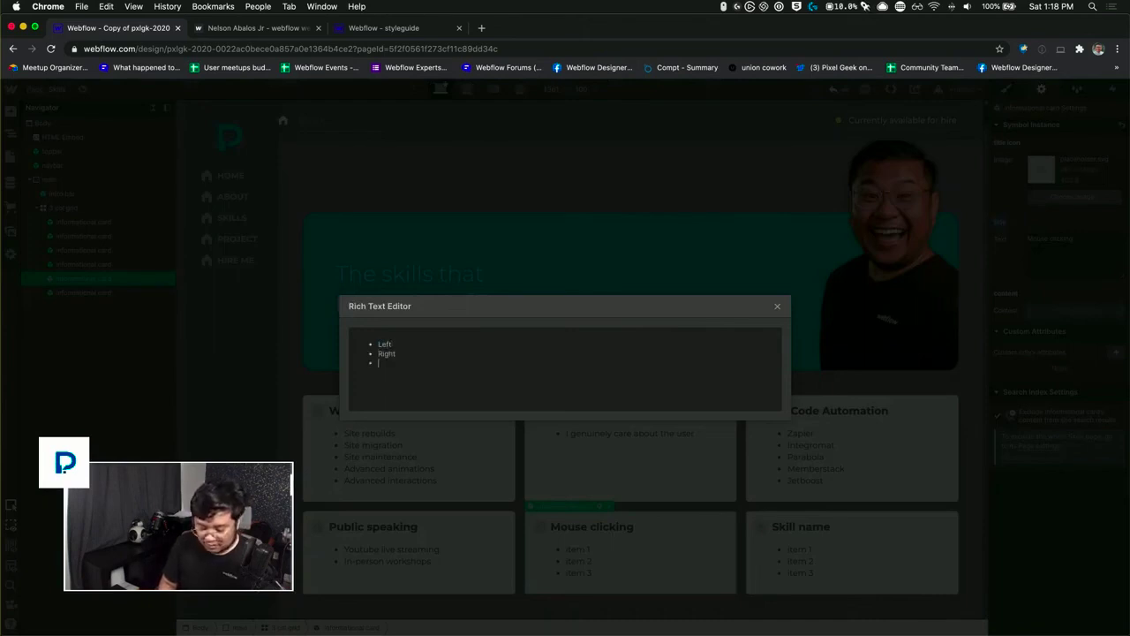
text(Scroll)
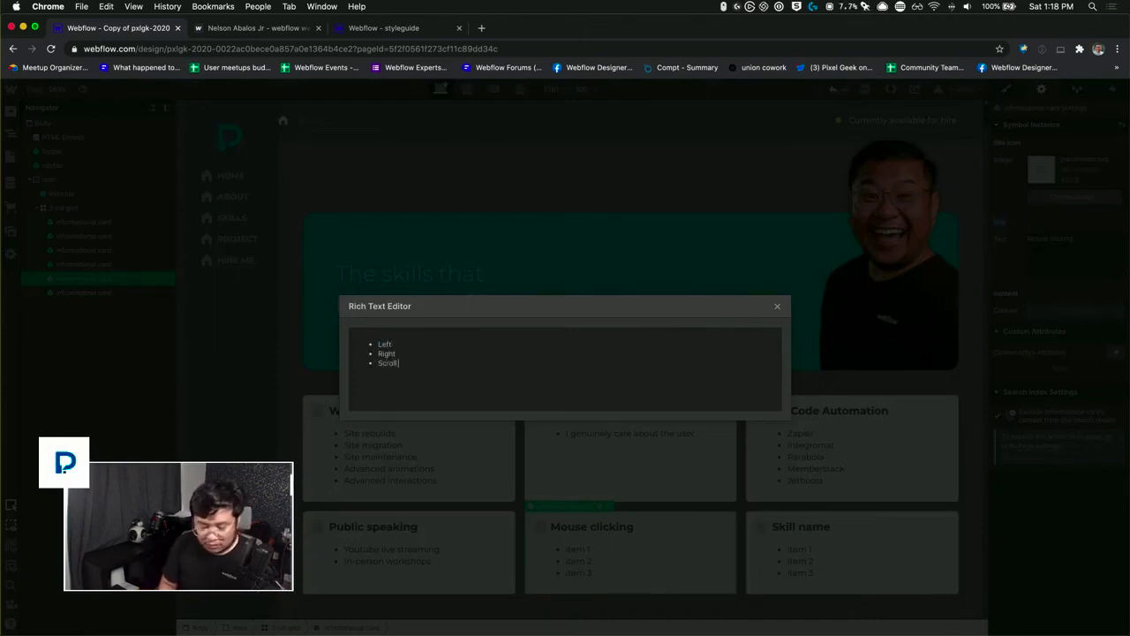
text( wheel )
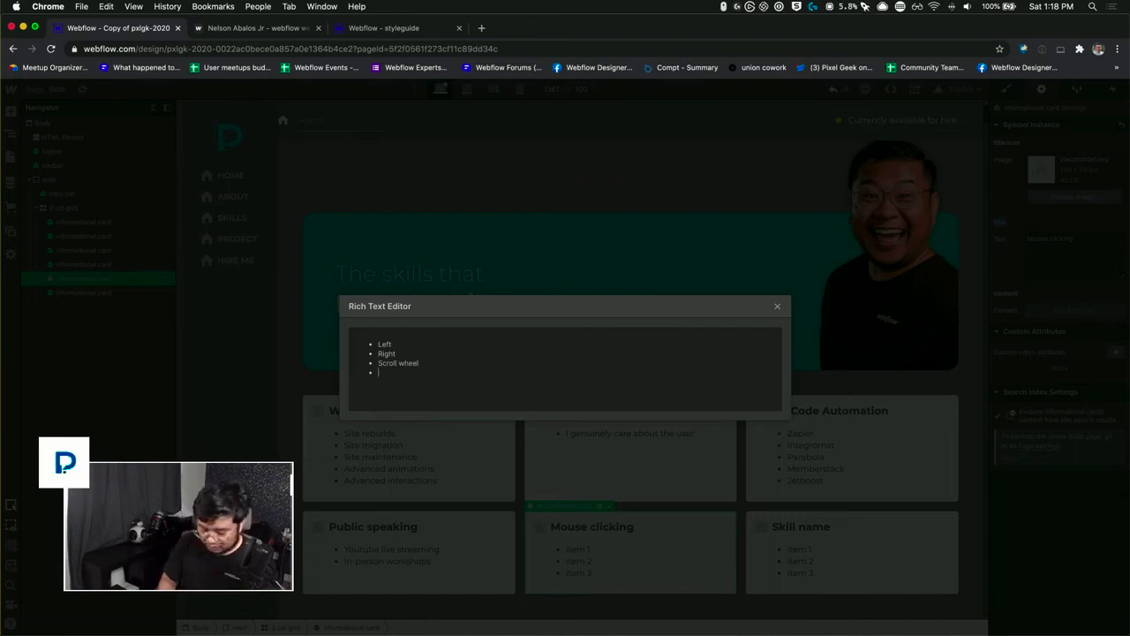
text(Middle)
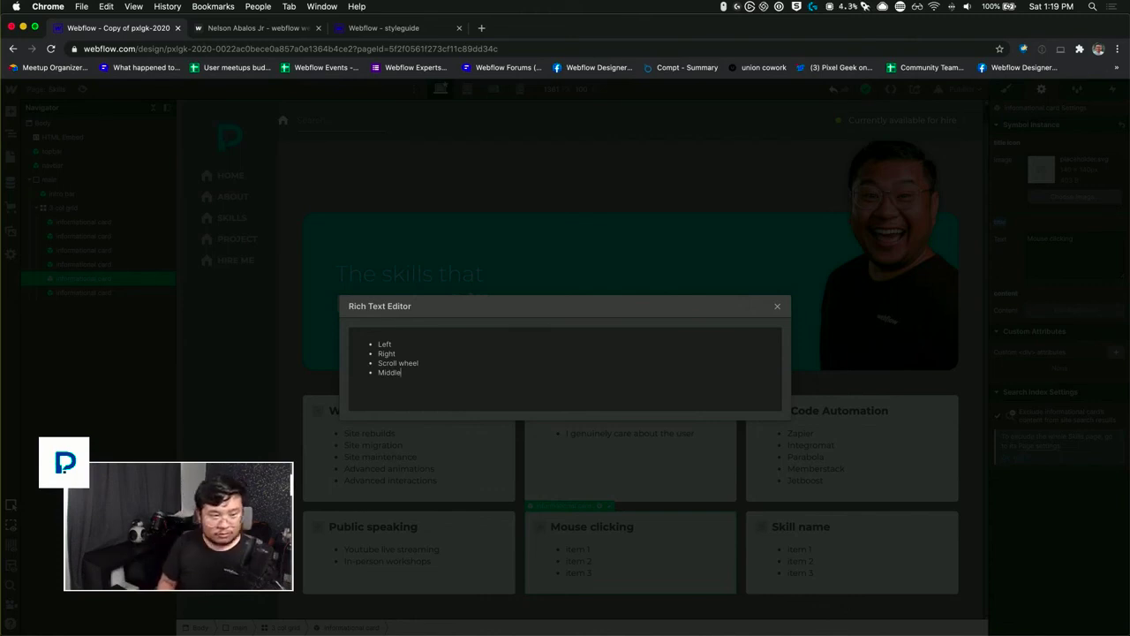
Step: Move the Scroll wheel item below Middle, add a "Horizontal scroll" item at the end, and close the rich text editor
key(shift+super+Left)
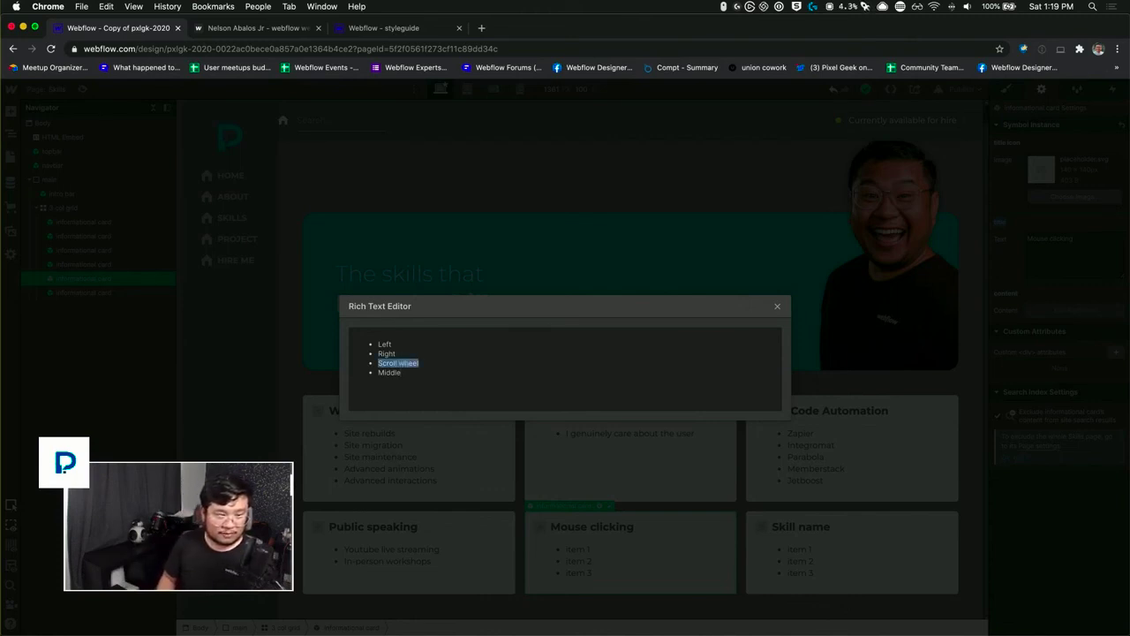
key(super+x)
key(Delete)
key(super+v)
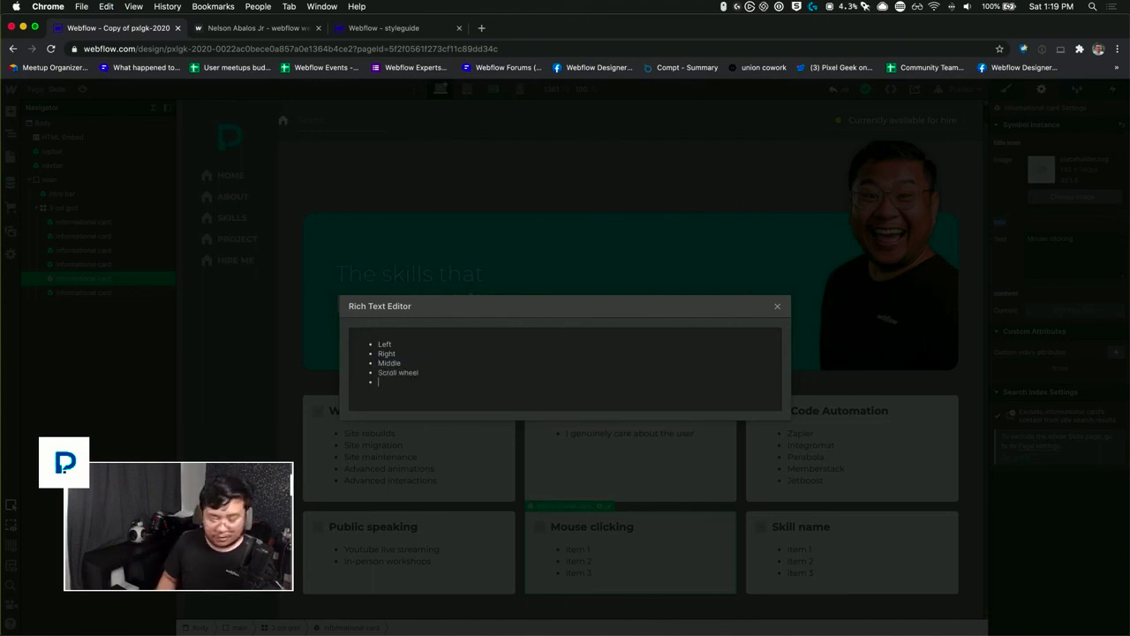
text(Horizontal)
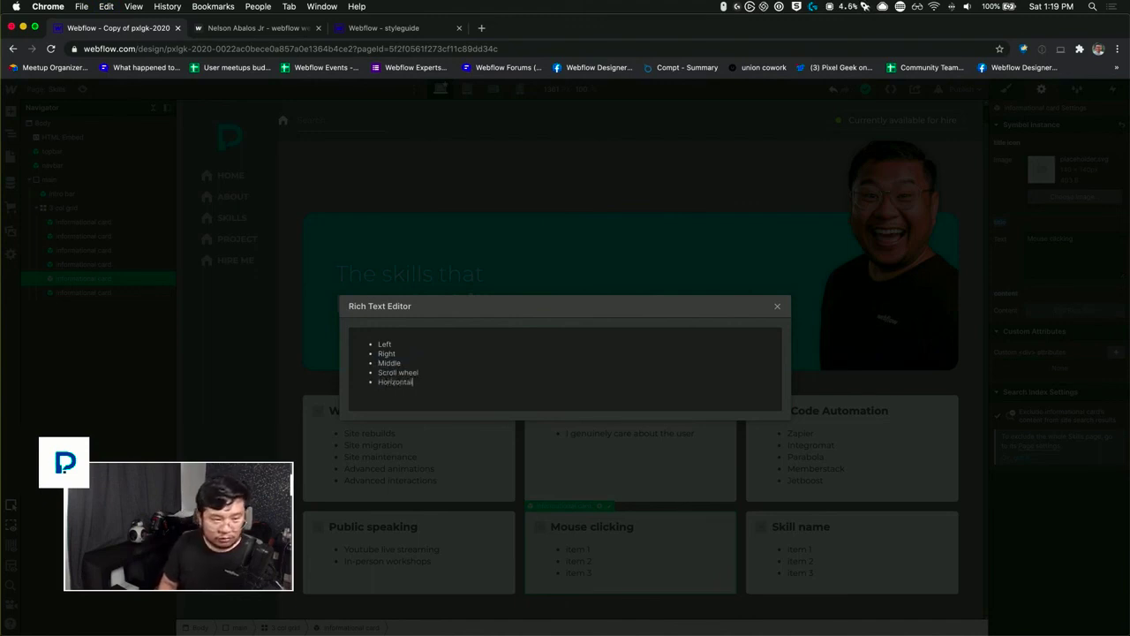
text( scroll)
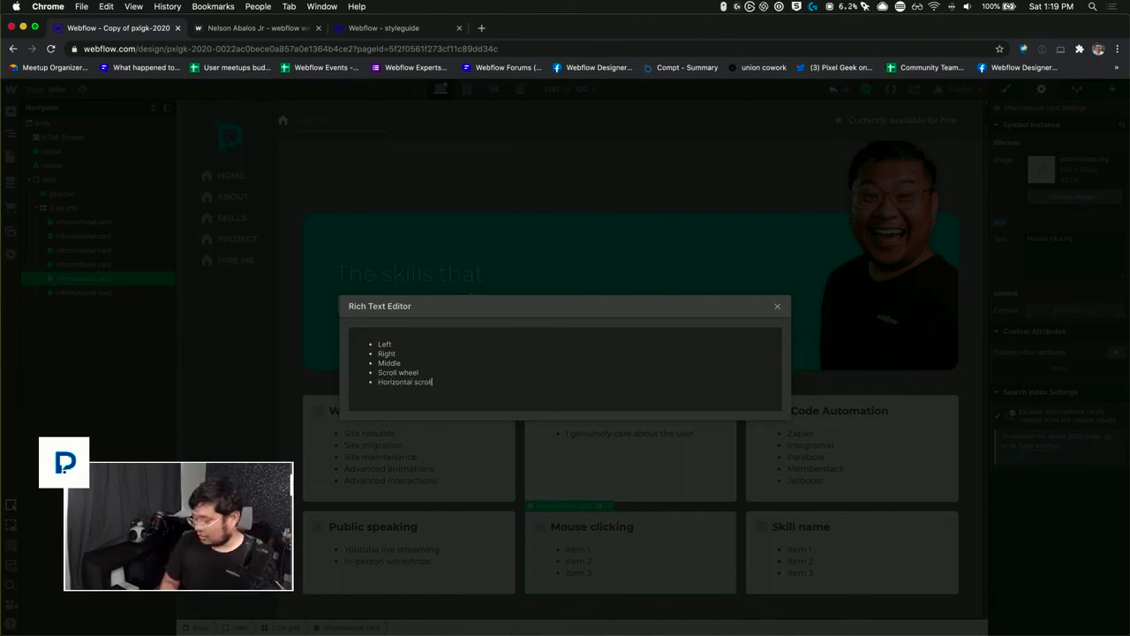
click(778, 306)
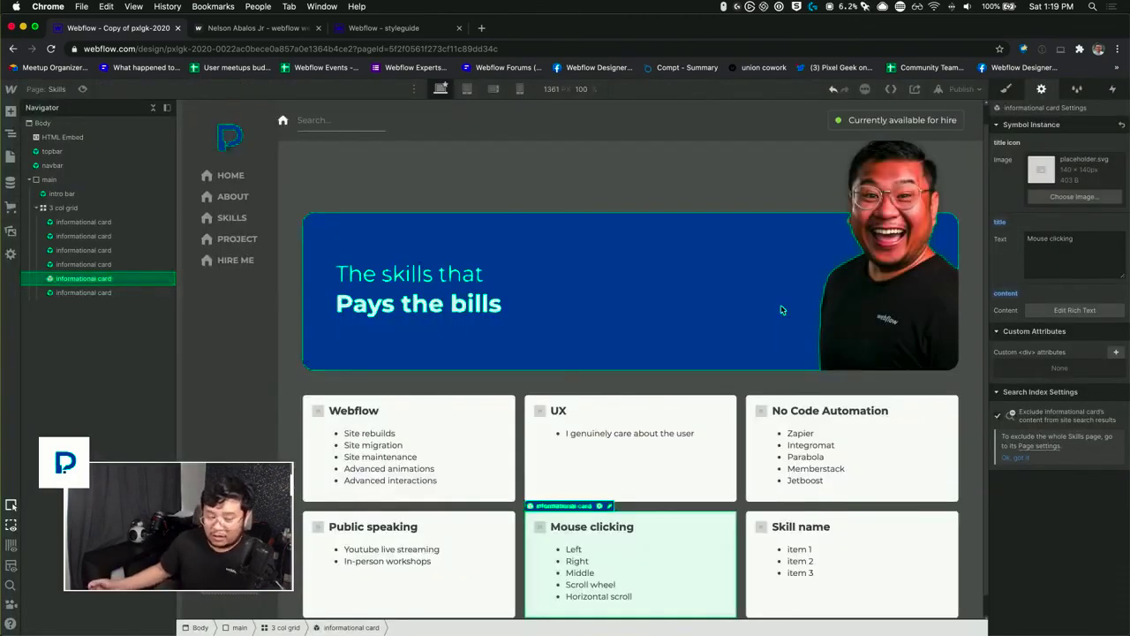
Step: Override the title of the last informational card in the second row with "Emailing"
click(807, 553)
click(1067, 256)
key(super+a)
text(Email)
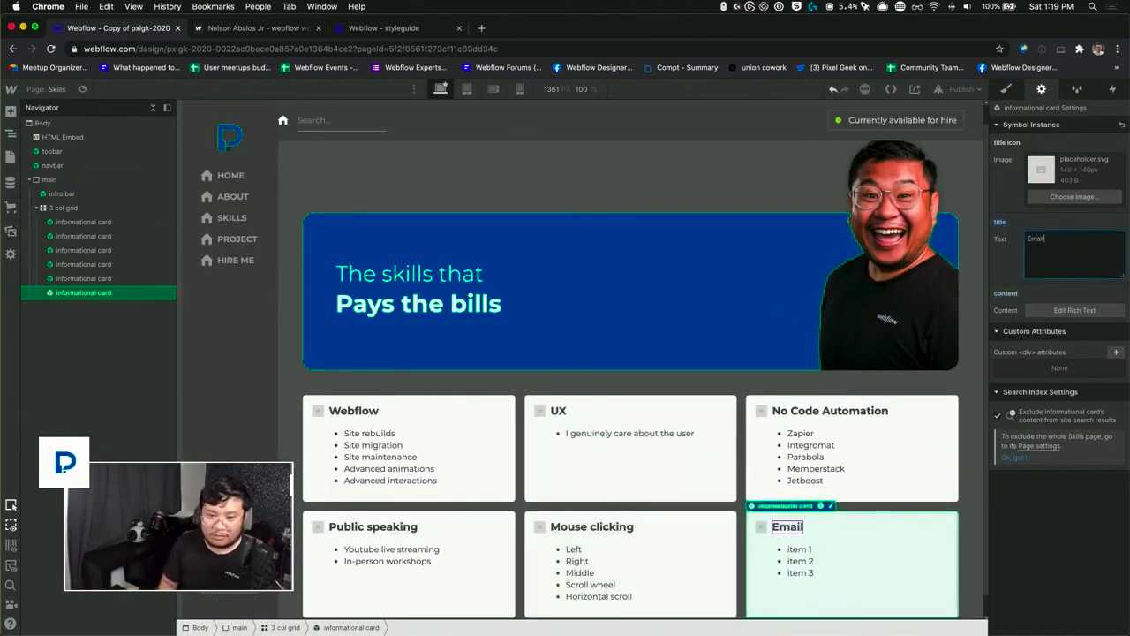
text(ing)
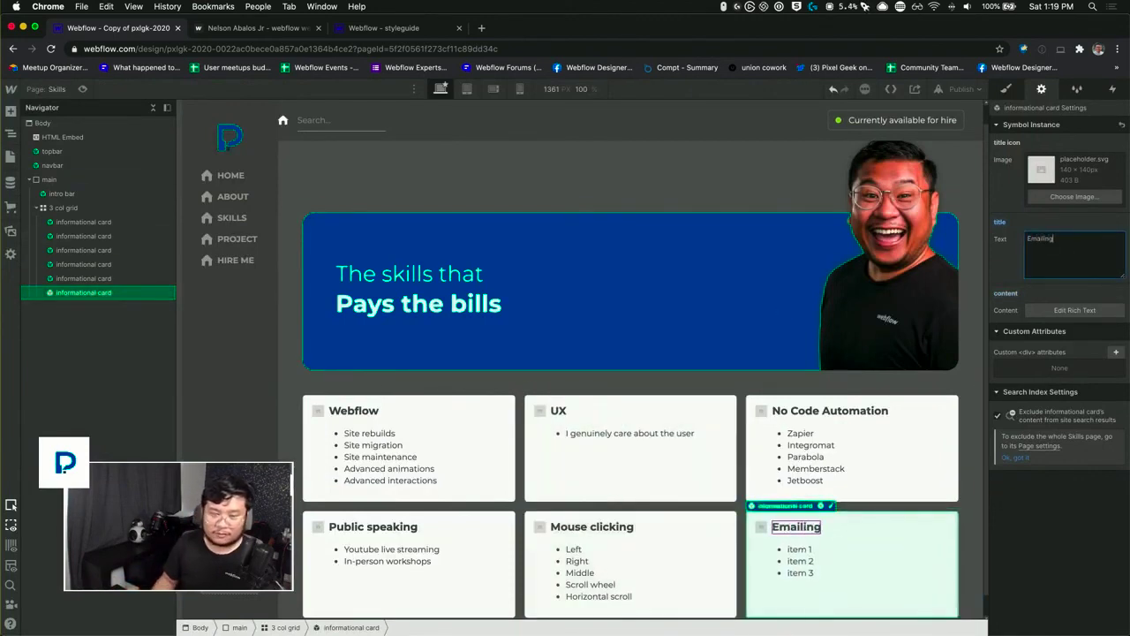
Step: Replace the Emailing card's placeholder list with the items "Send" and "Reply (Reply-All only when needed)"
click(1075, 310)
key(super+a)
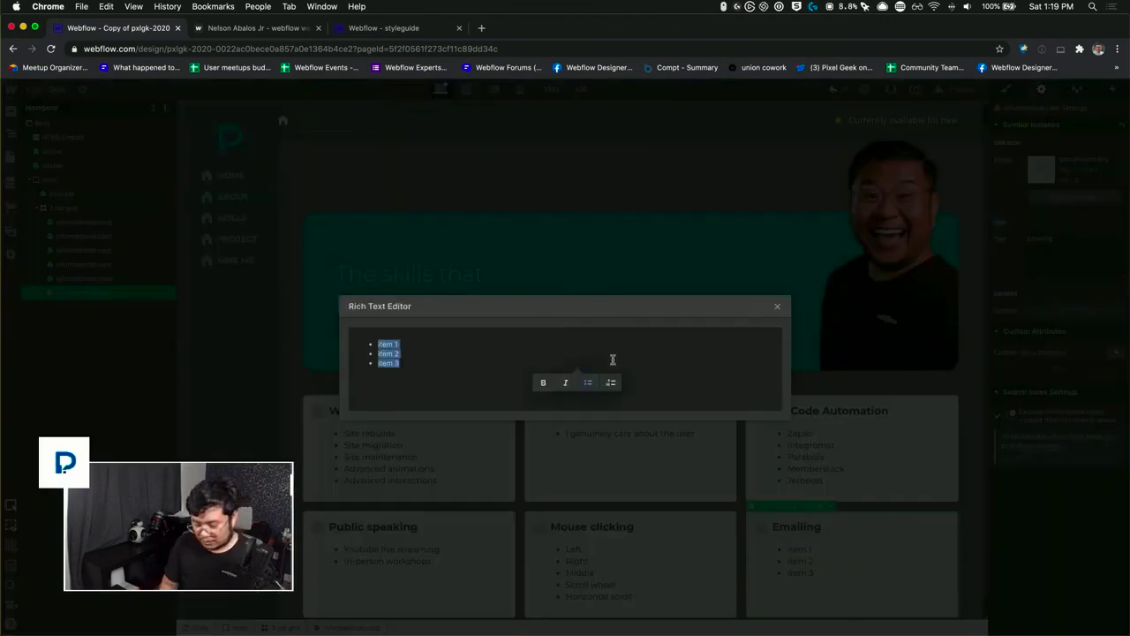
text(Send)
key(Return)
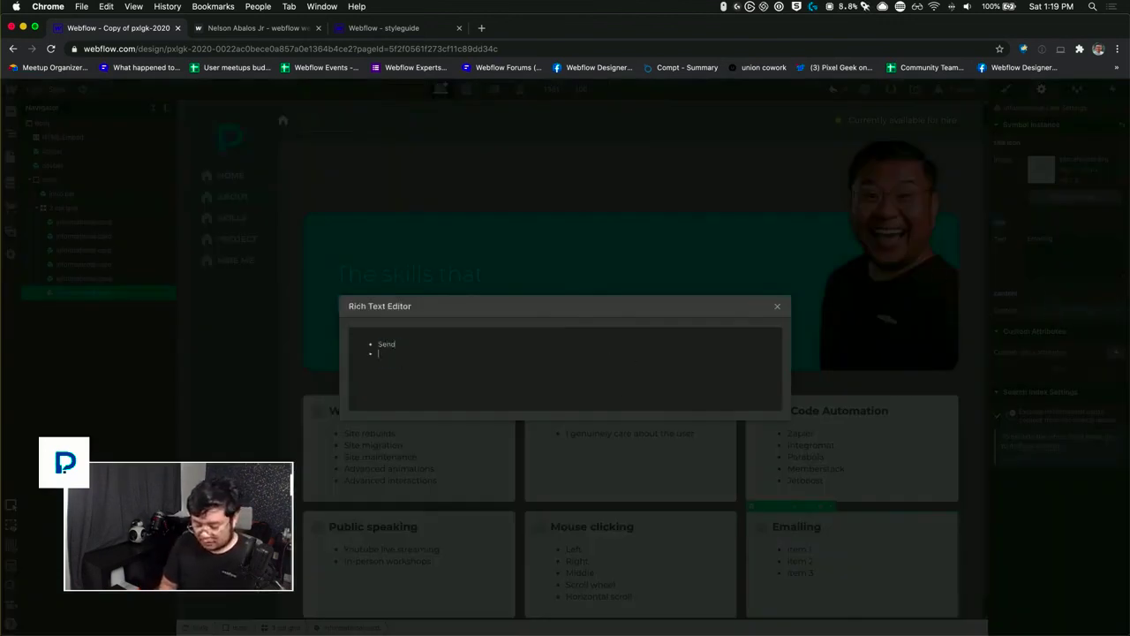
text(Reply)
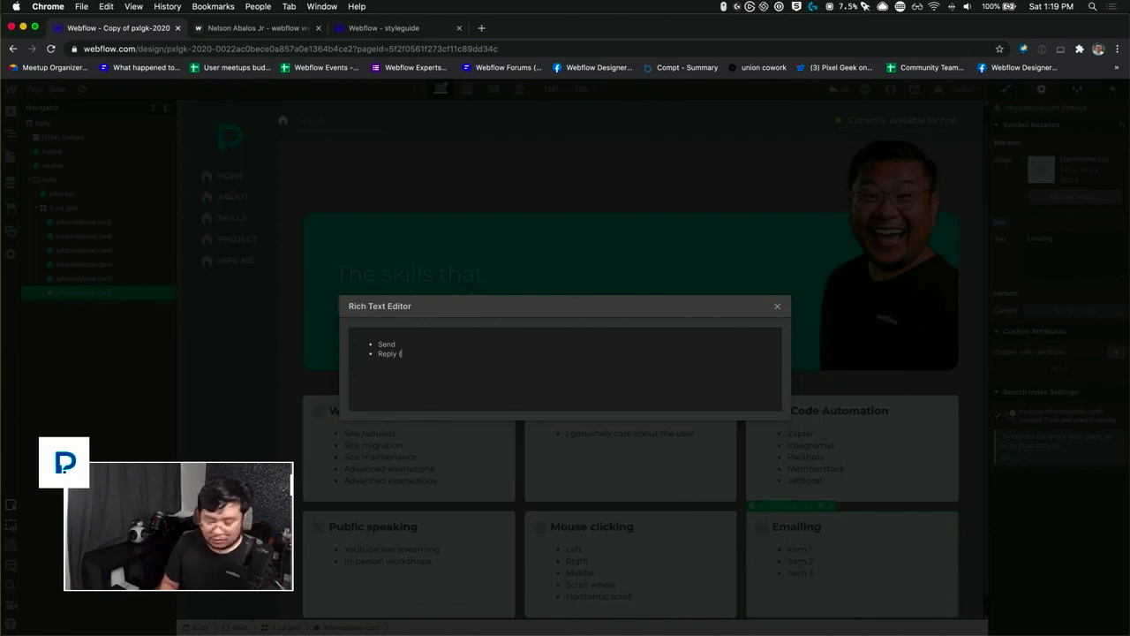
text( (a)
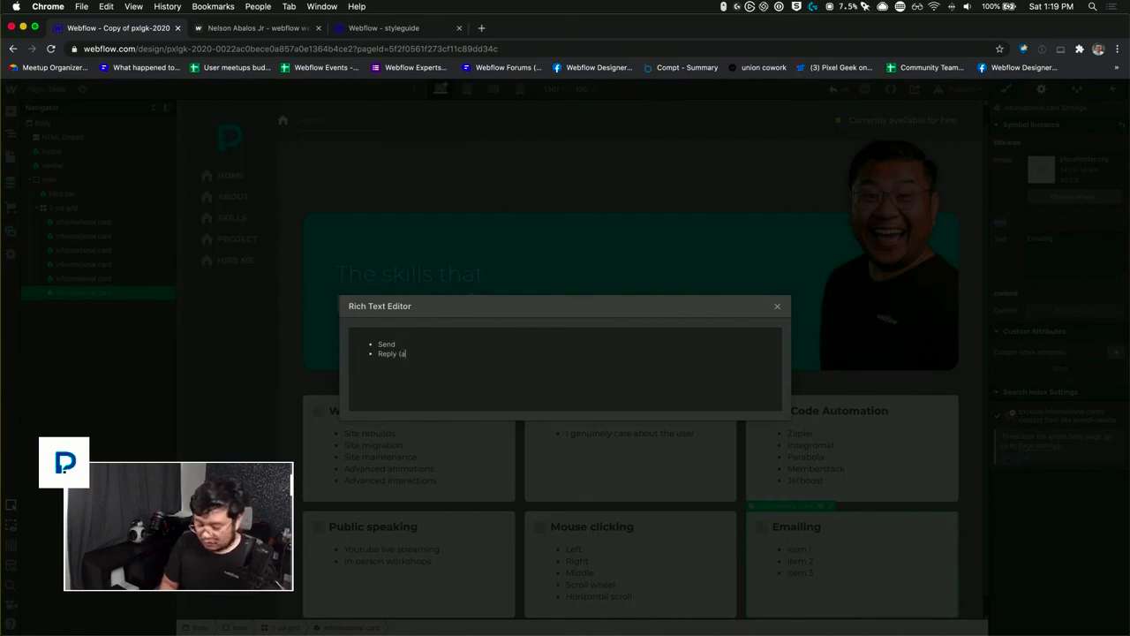
key(BackSpace)
text(Reply)
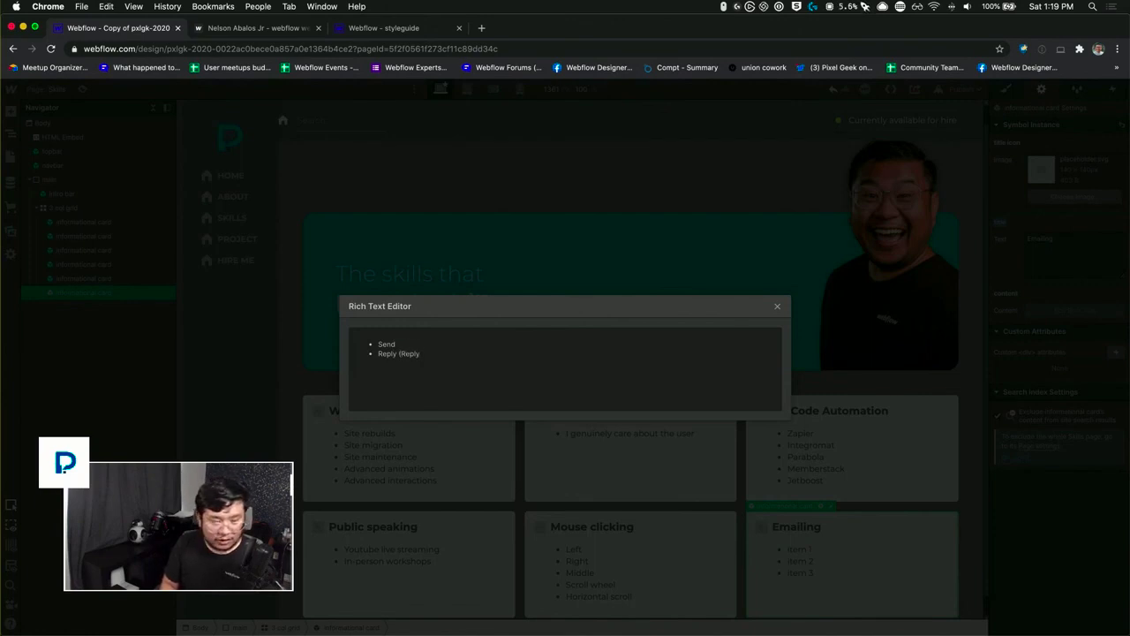
text(-All)
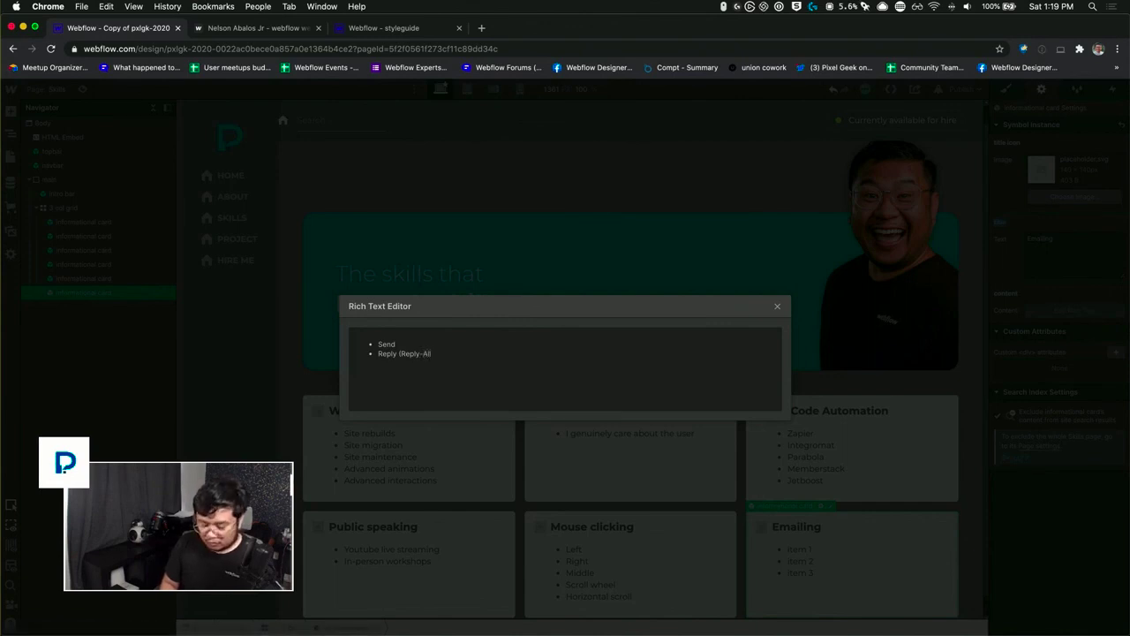
text( only when needed))
key(Return)
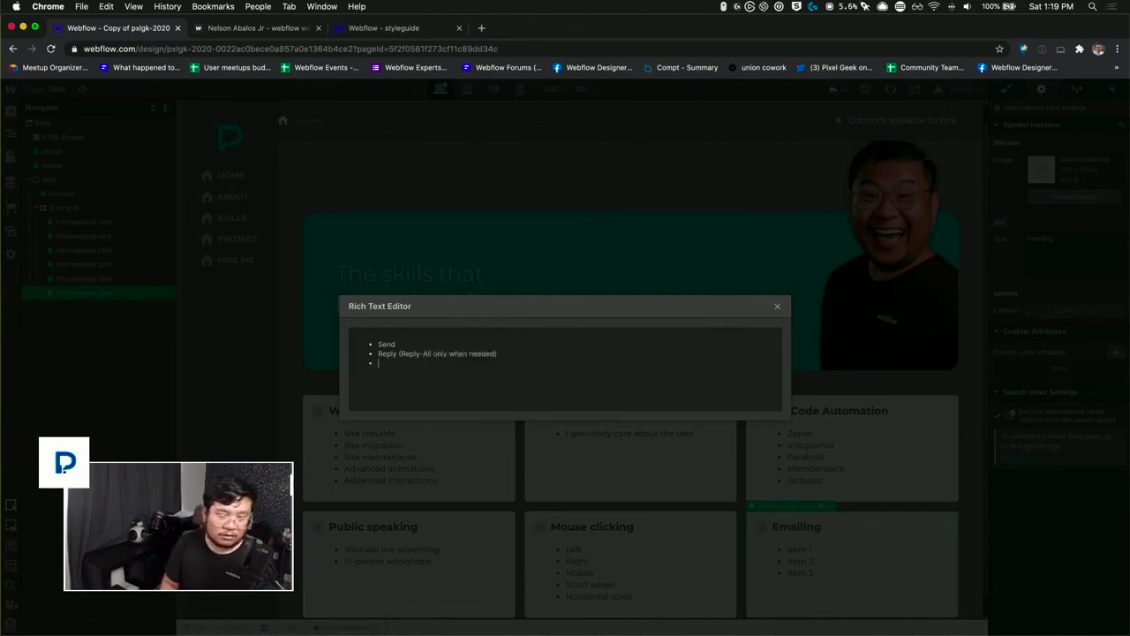
Step: Add the items "Delete" and "Inbox Zero*" to the end of the Emailing card's list and close the rich text editor
text(Dele)
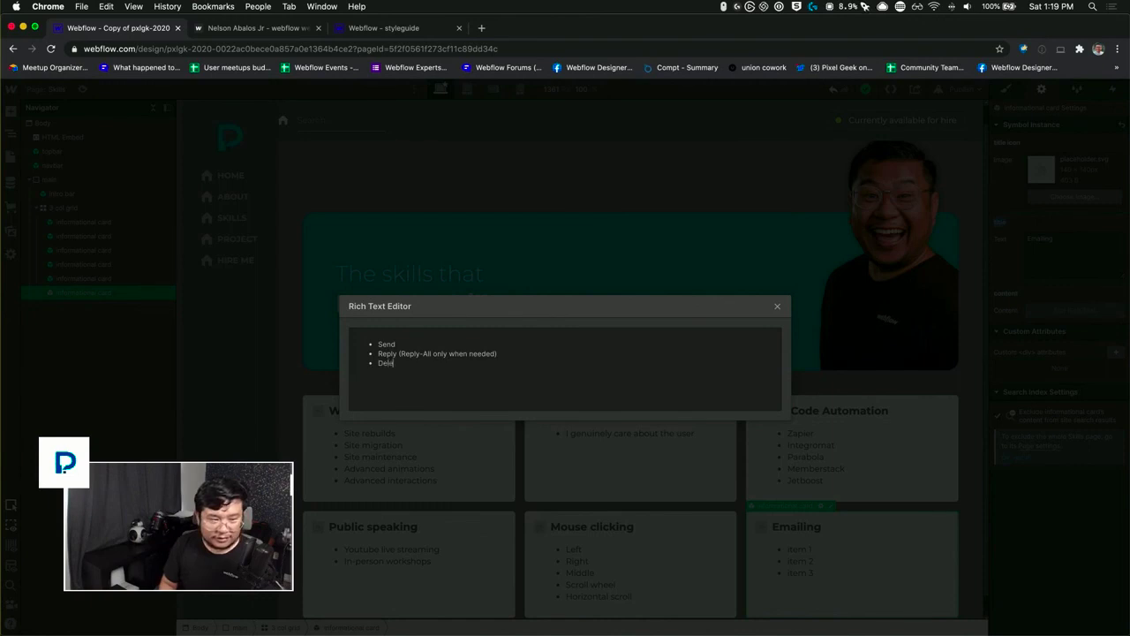
text(te)
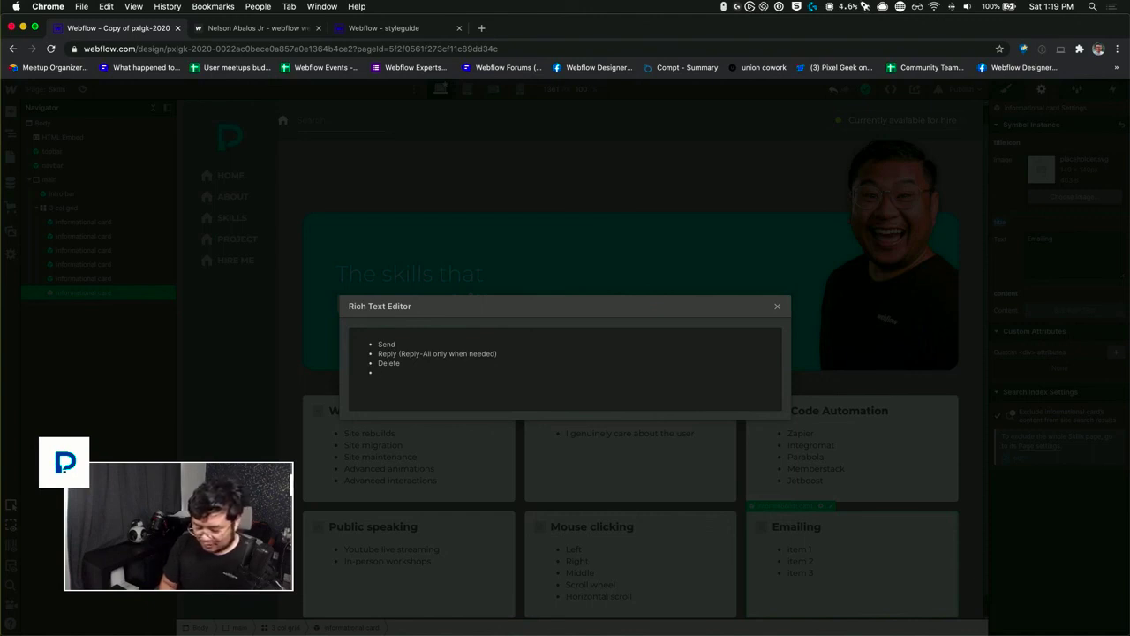
text(Inbox)
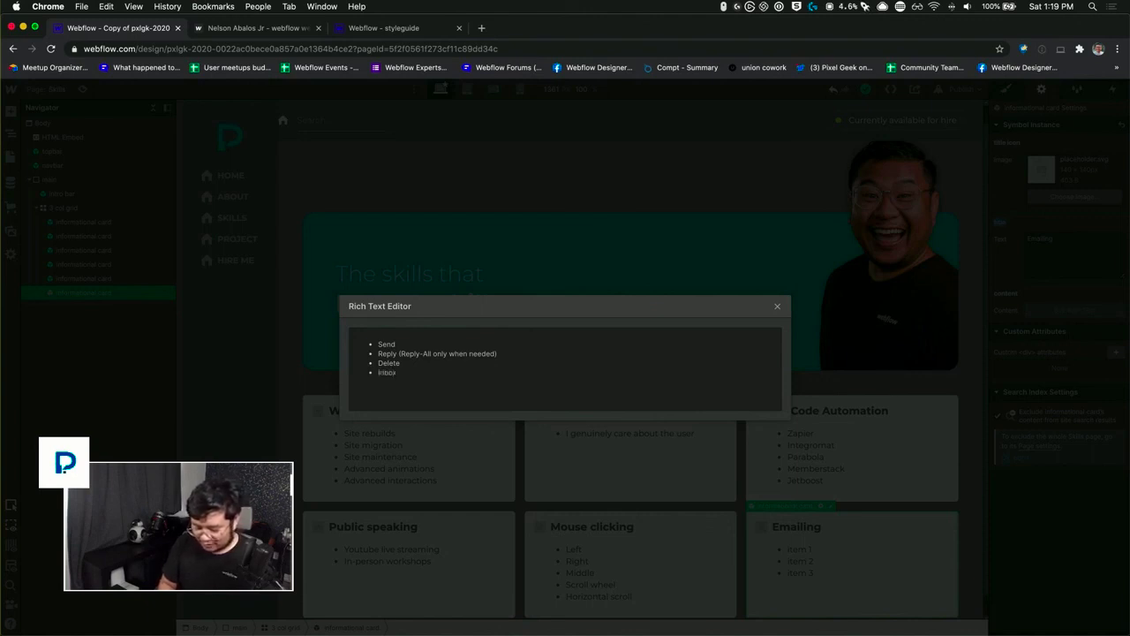
text( Zero*)
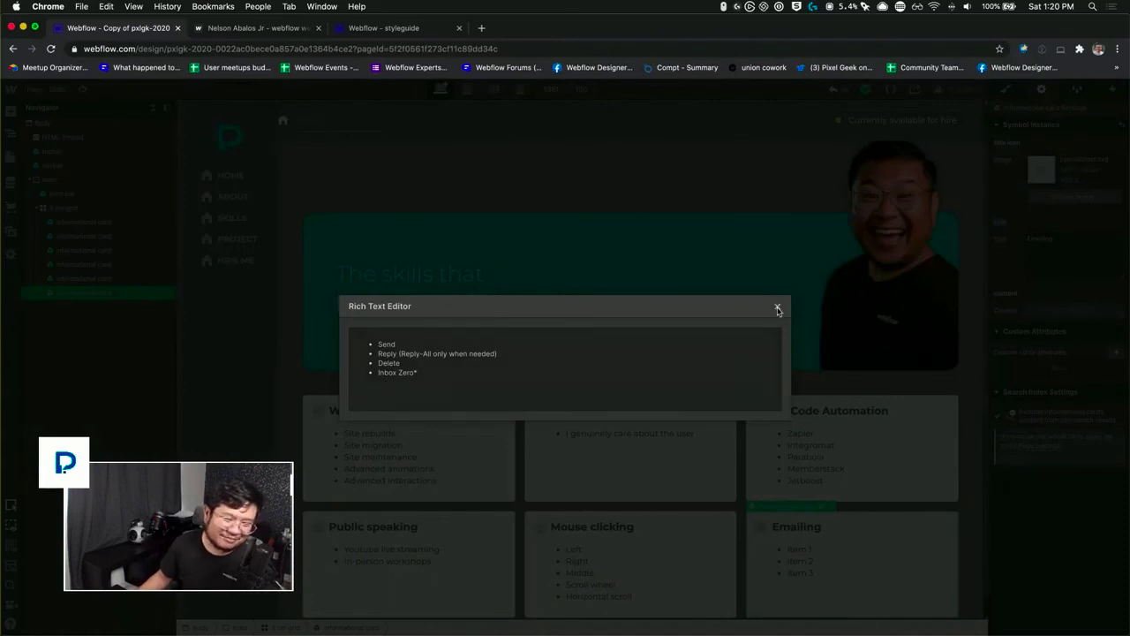
click(778, 308)
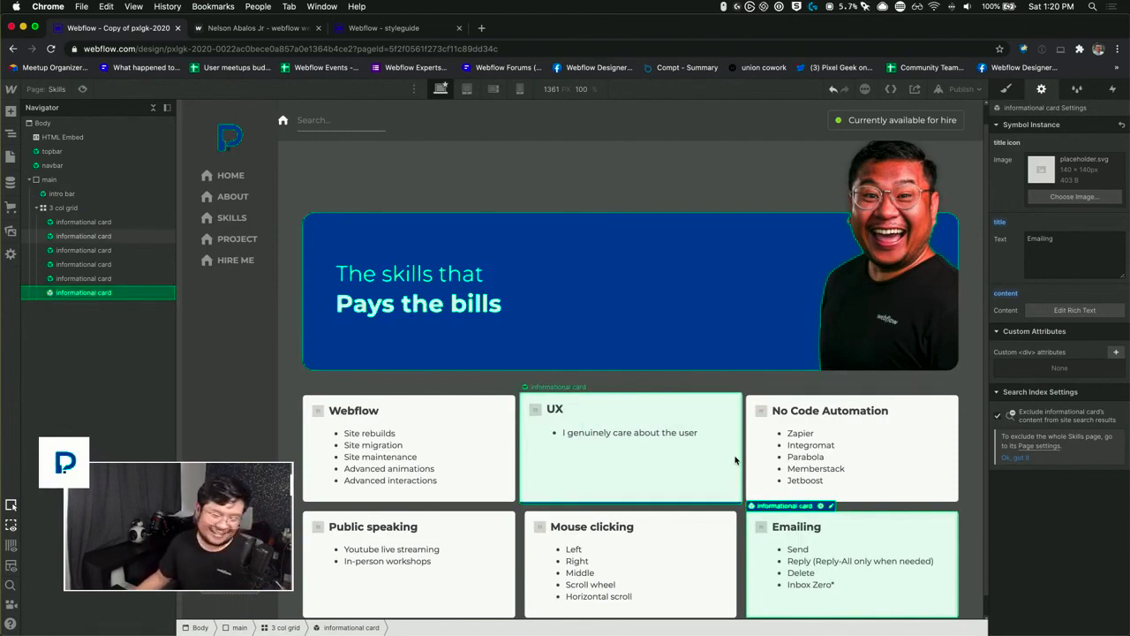
scroll(734, 454, down, 1)
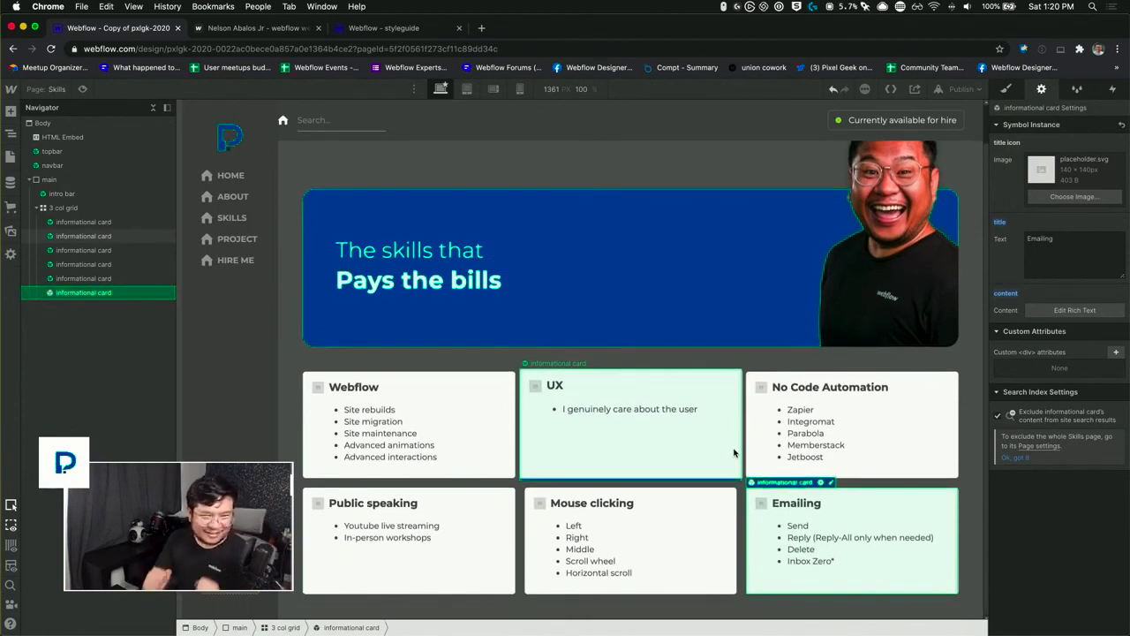